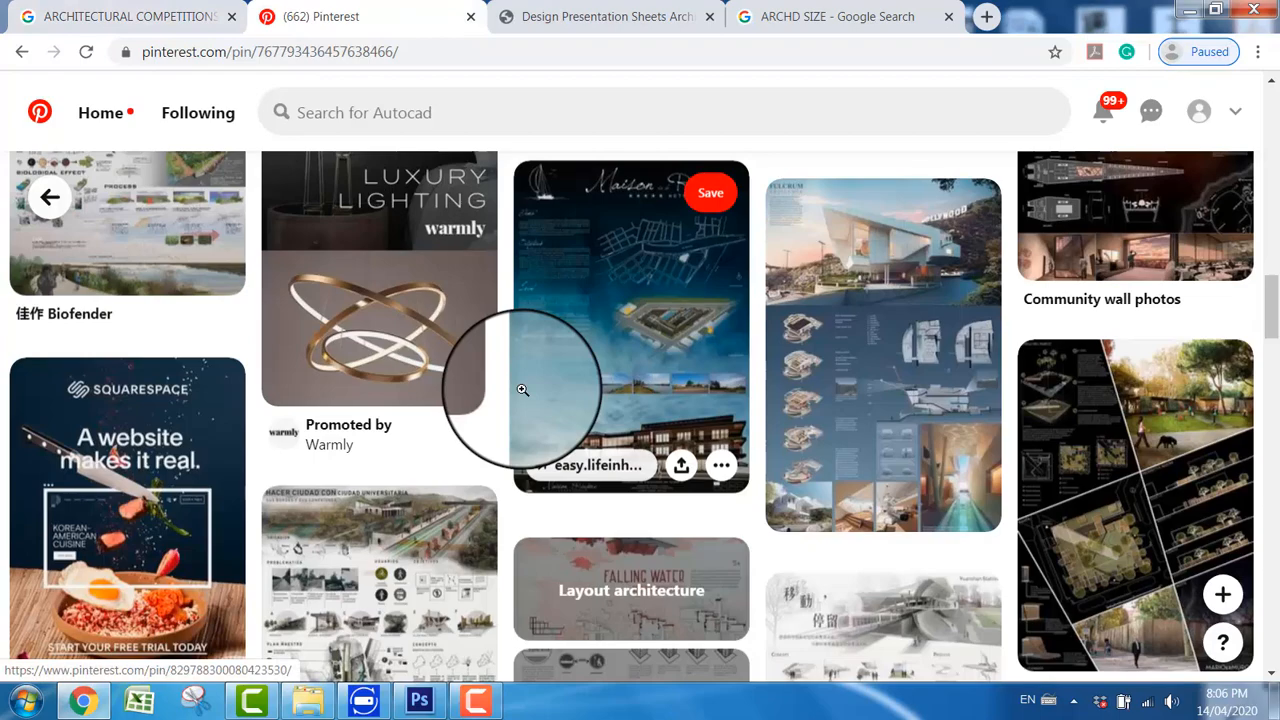
# Step: Browse the related Pinterest pins for architectural presentation board layouts
pyautogui.scroll(-3, 508, 423)
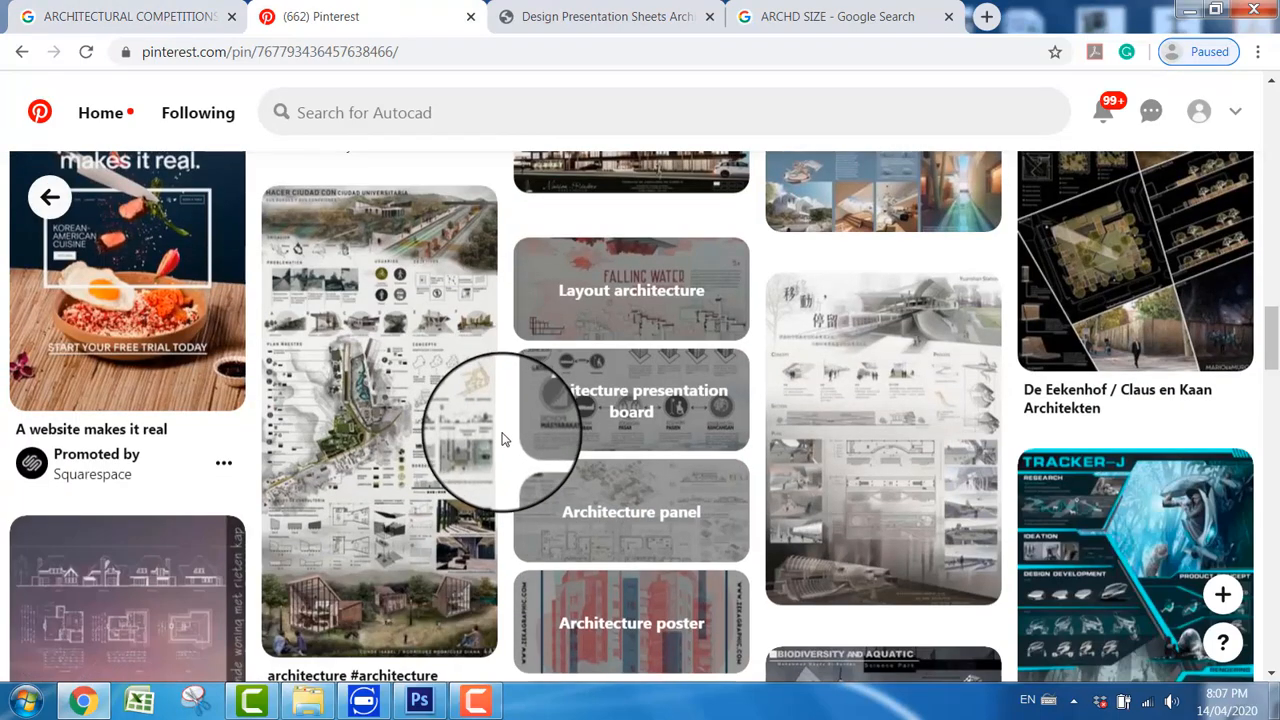
pyautogui.scroll(-4, 467, 442)
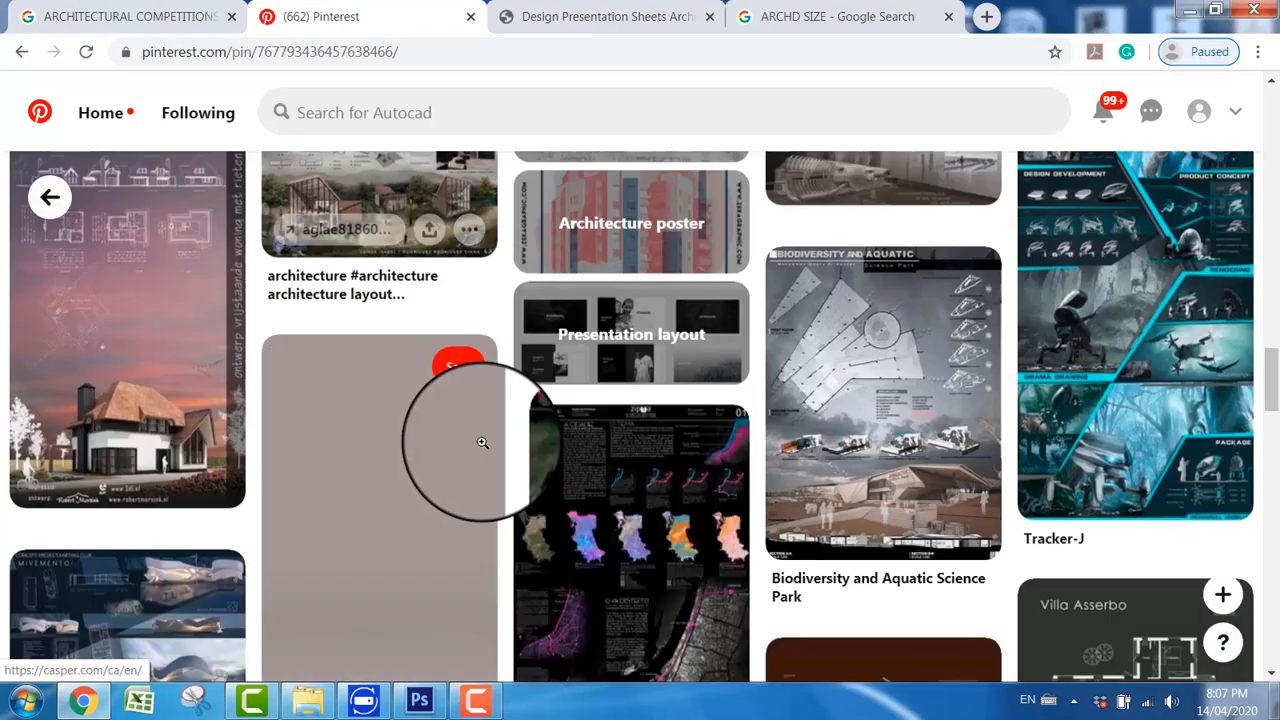
pyautogui.scroll(7, 506, 423)
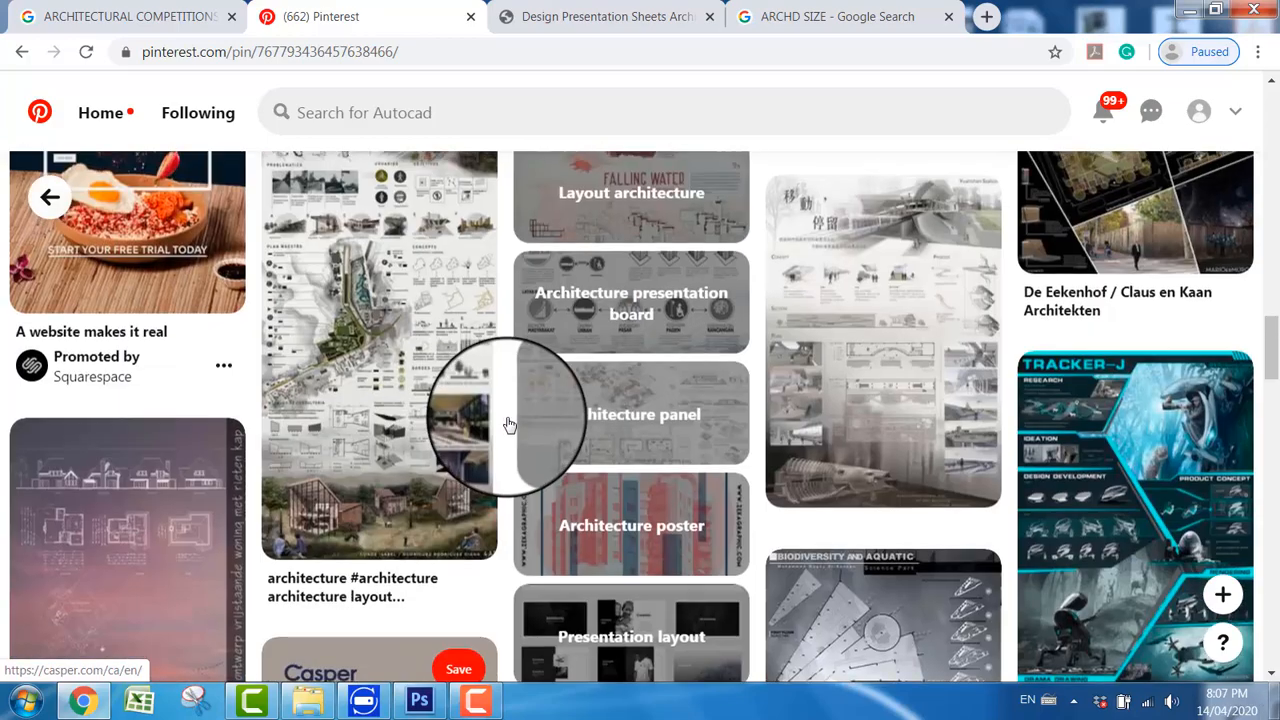
pyautogui.scroll(6, 507, 428)
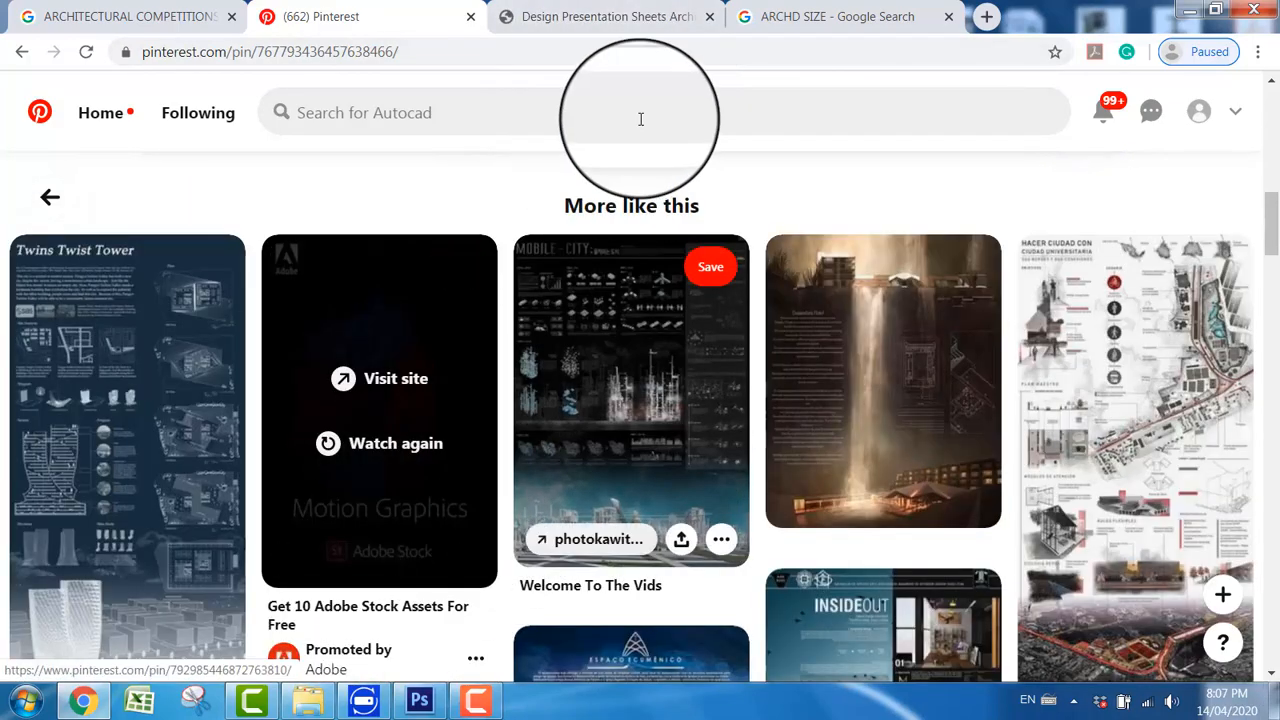
# Step: Look through the sample boards on the Design Presentation Sheets Architecture page for a layout reference
pyautogui.click(586, 14)
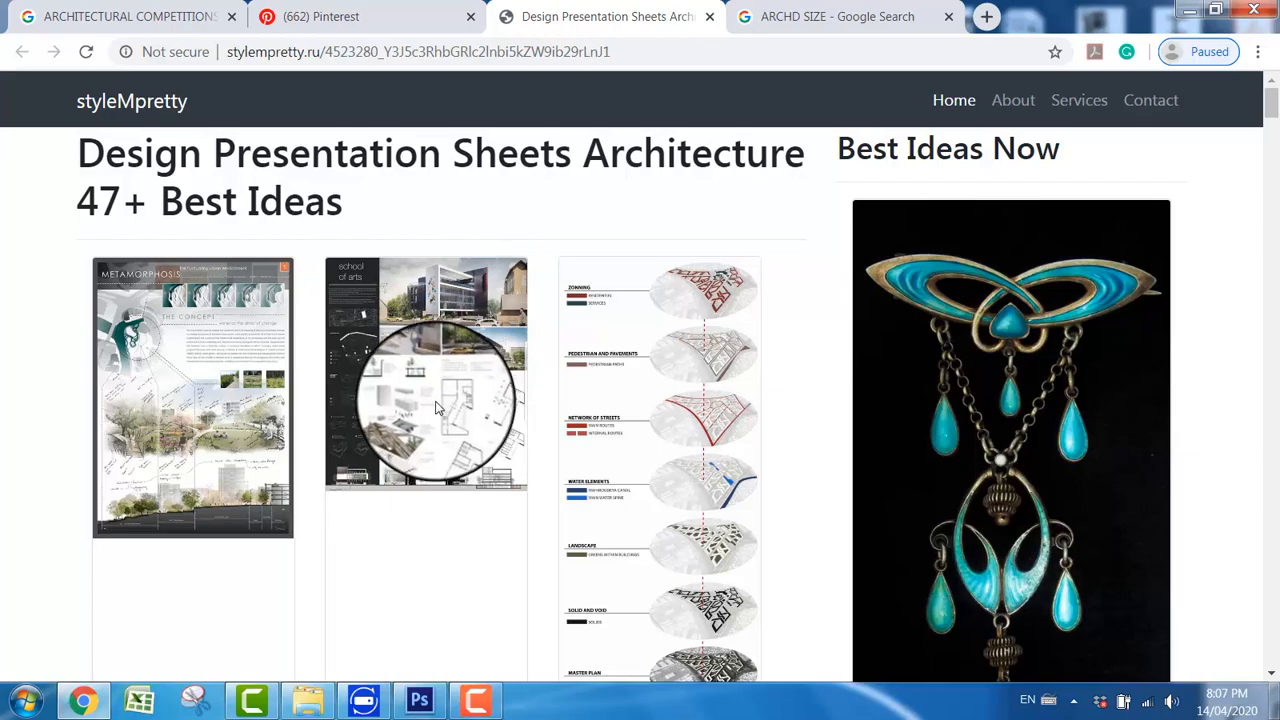
pyautogui.scroll(-5, 436, 407)
pyautogui.scroll(-3, 448, 407)
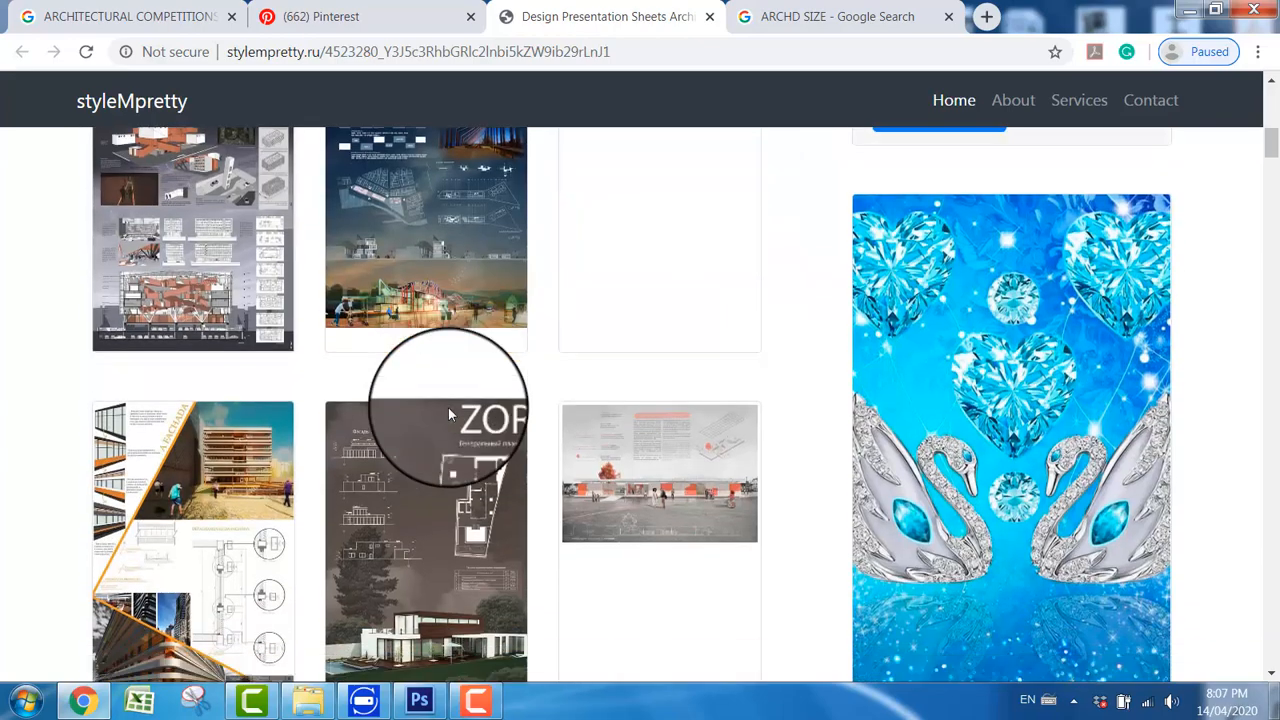
pyautogui.scroll(-3, 448, 410)
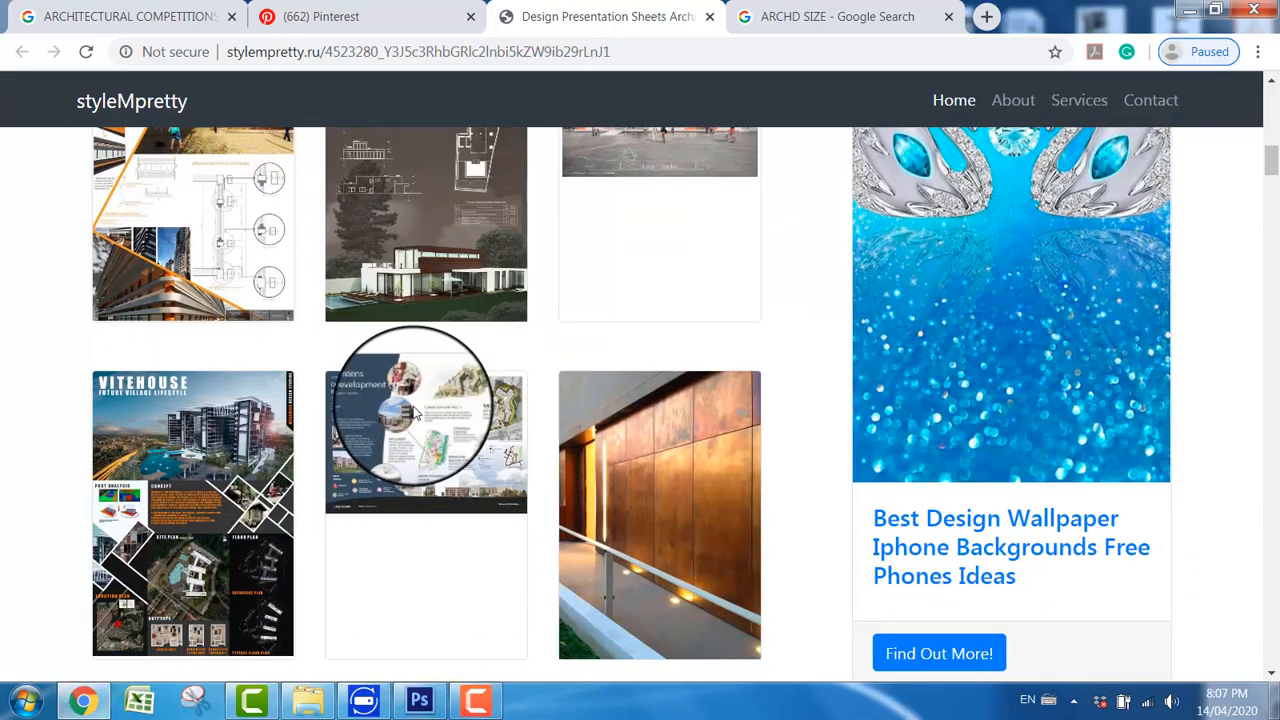
pyautogui.scroll(-3, 423, 485)
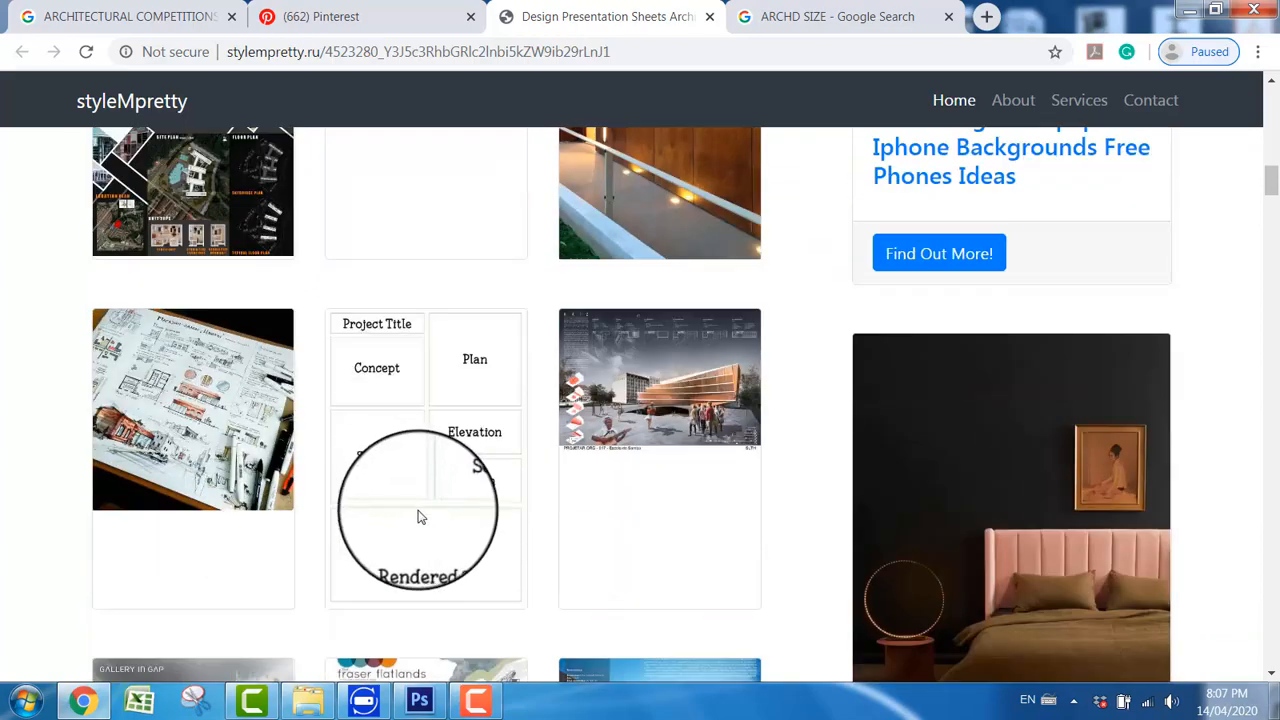
pyautogui.scroll(-4, 419, 517)
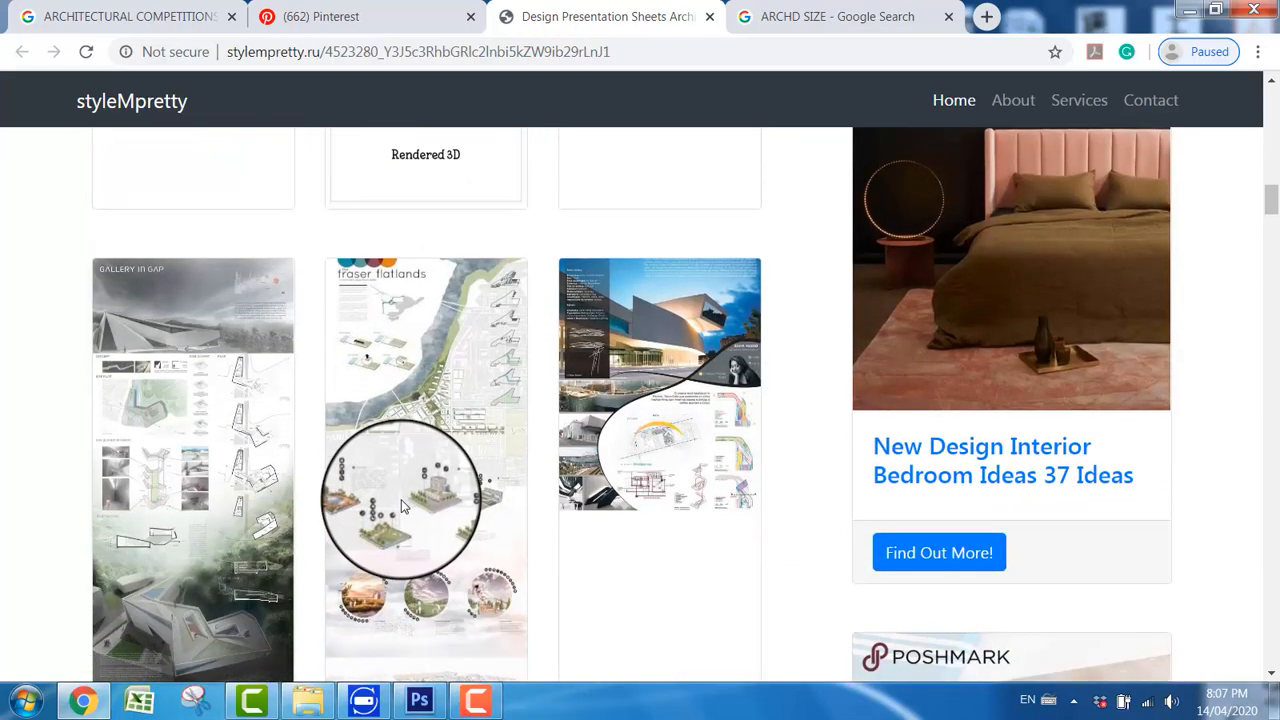
pyautogui.scroll(-10, 420, 500)
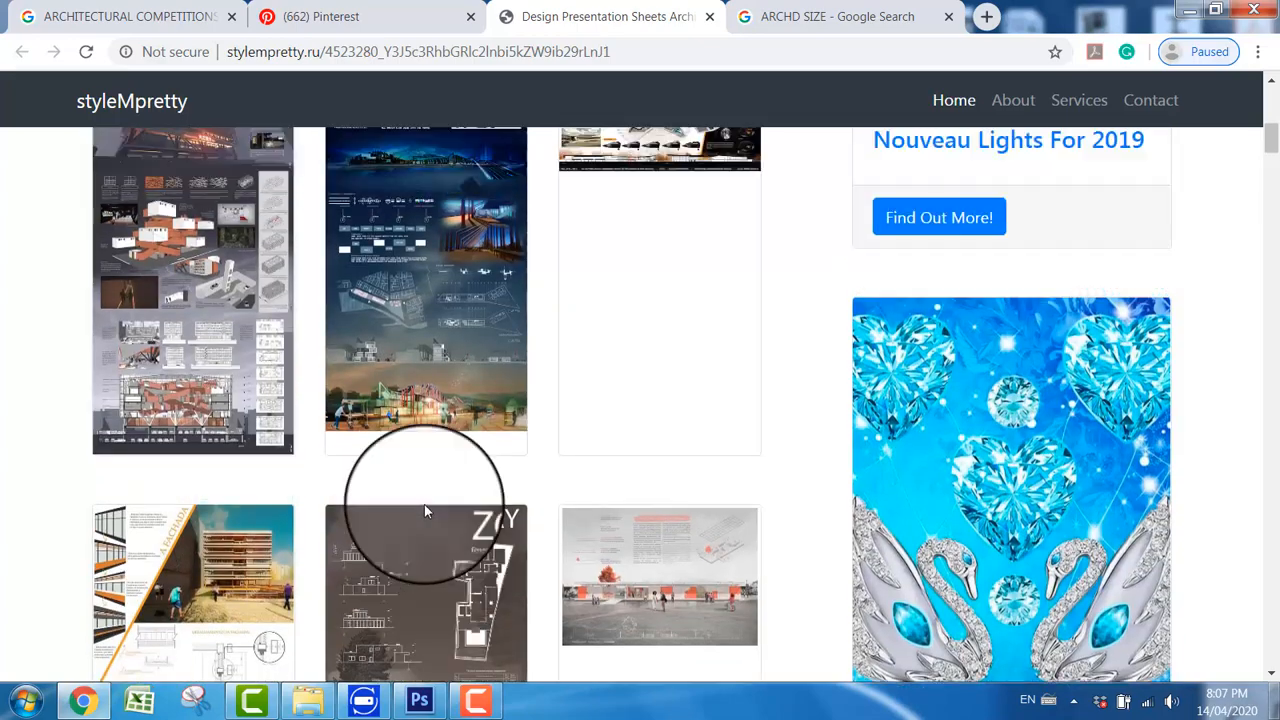
pyautogui.scroll(2, 430, 510)
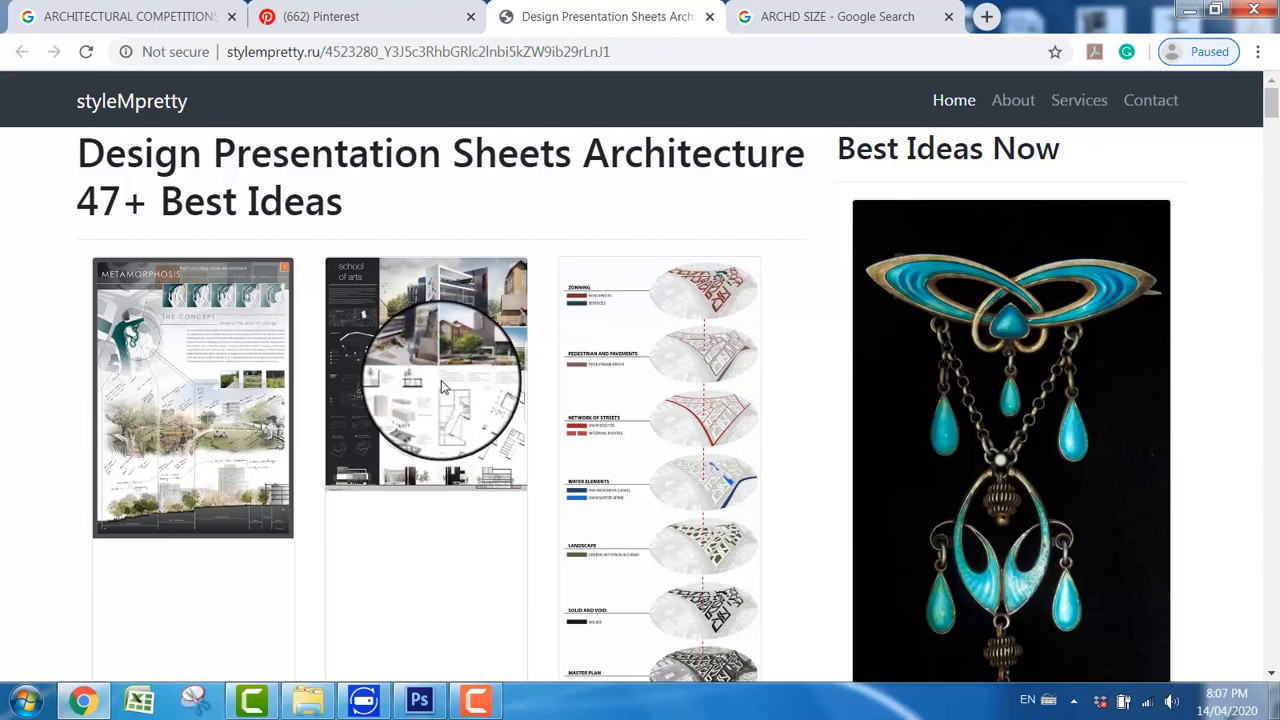
# Step: Review the Google Images results for ARCHITECTURAL COMPETITIONS with the Large size filter showing
pyautogui.click(113, 24)
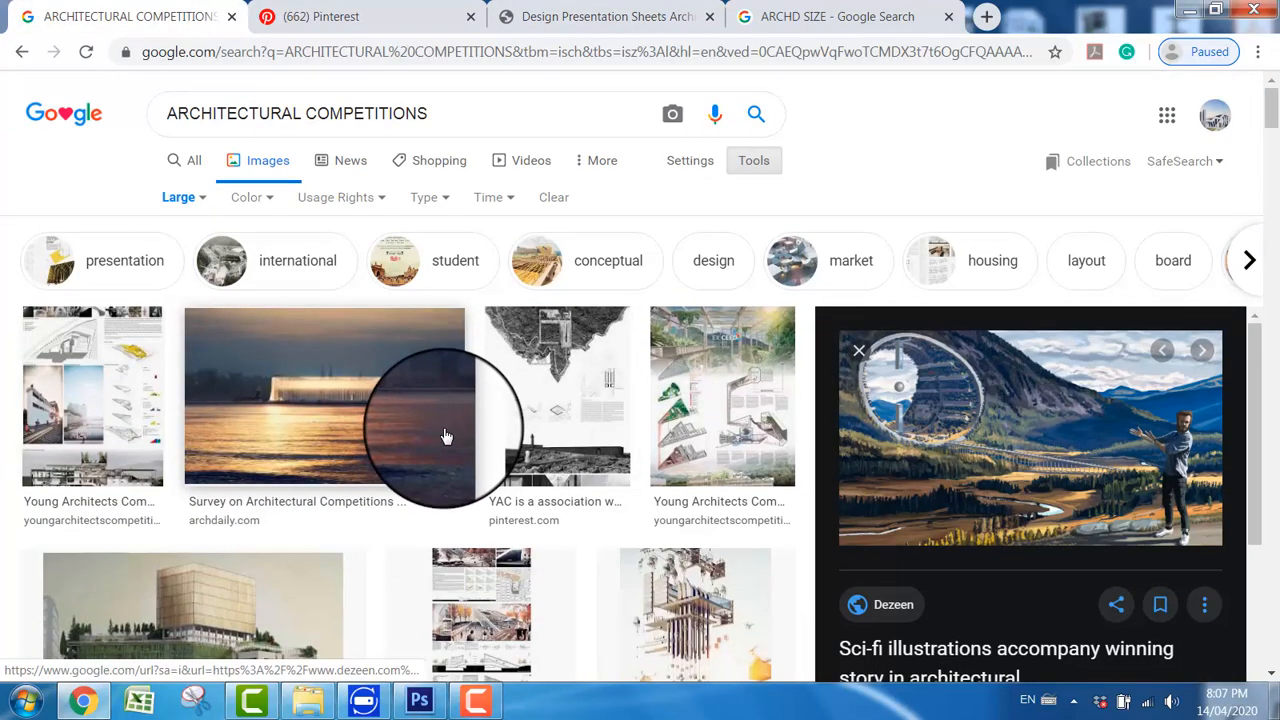
pyautogui.doubleClick(757, 166)
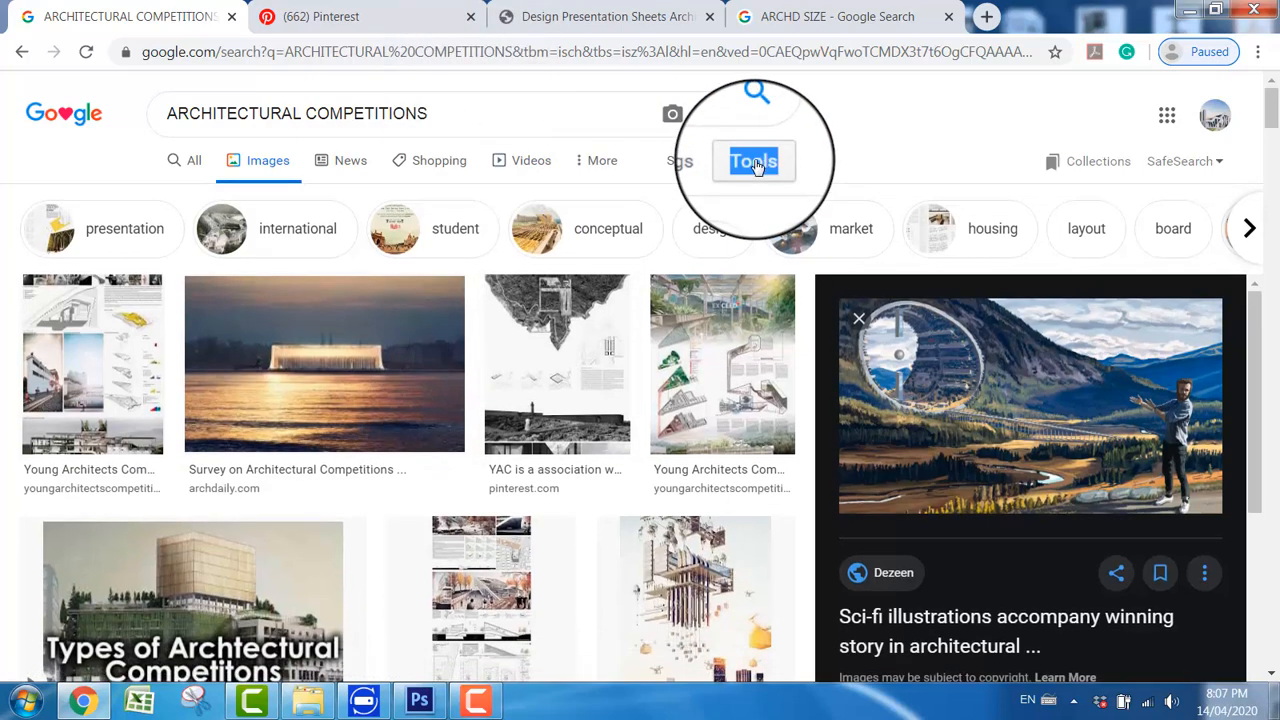
pyautogui.click(763, 166)
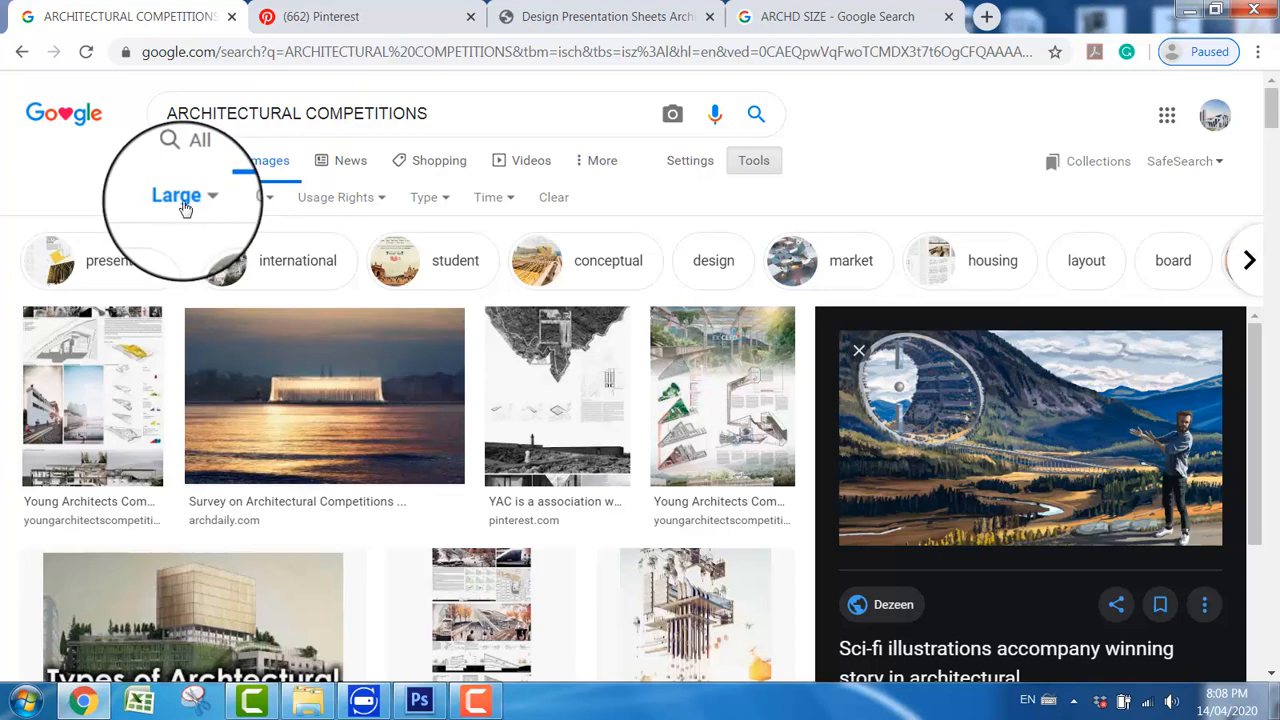
pyautogui.scroll(-6, 443, 451)
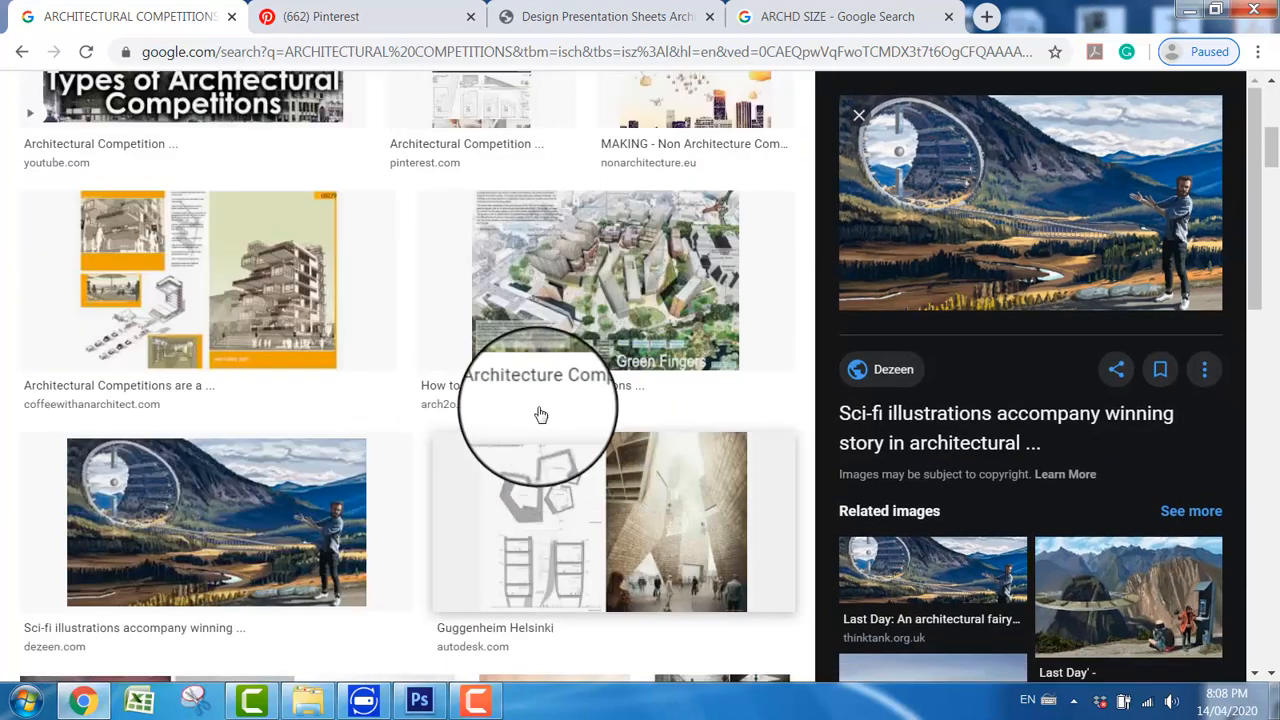
pyautogui.scroll(-4, 581, 453)
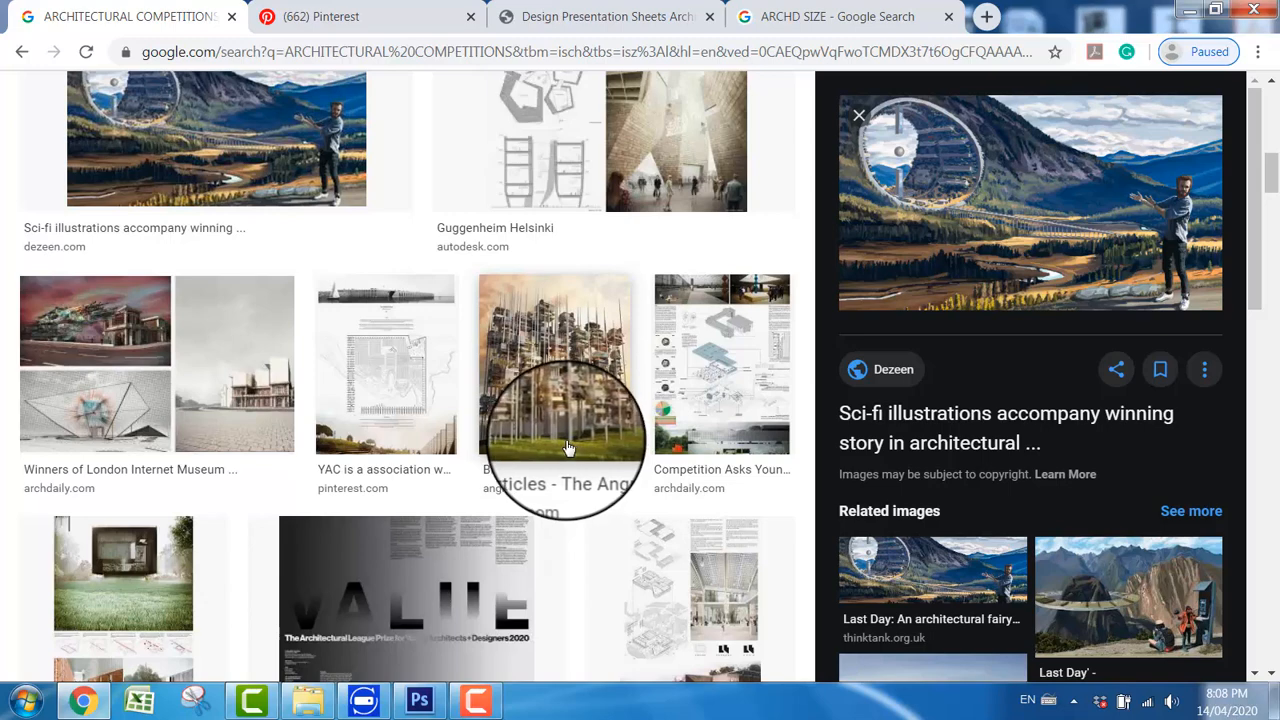
pyautogui.scroll(10, 580, 440)
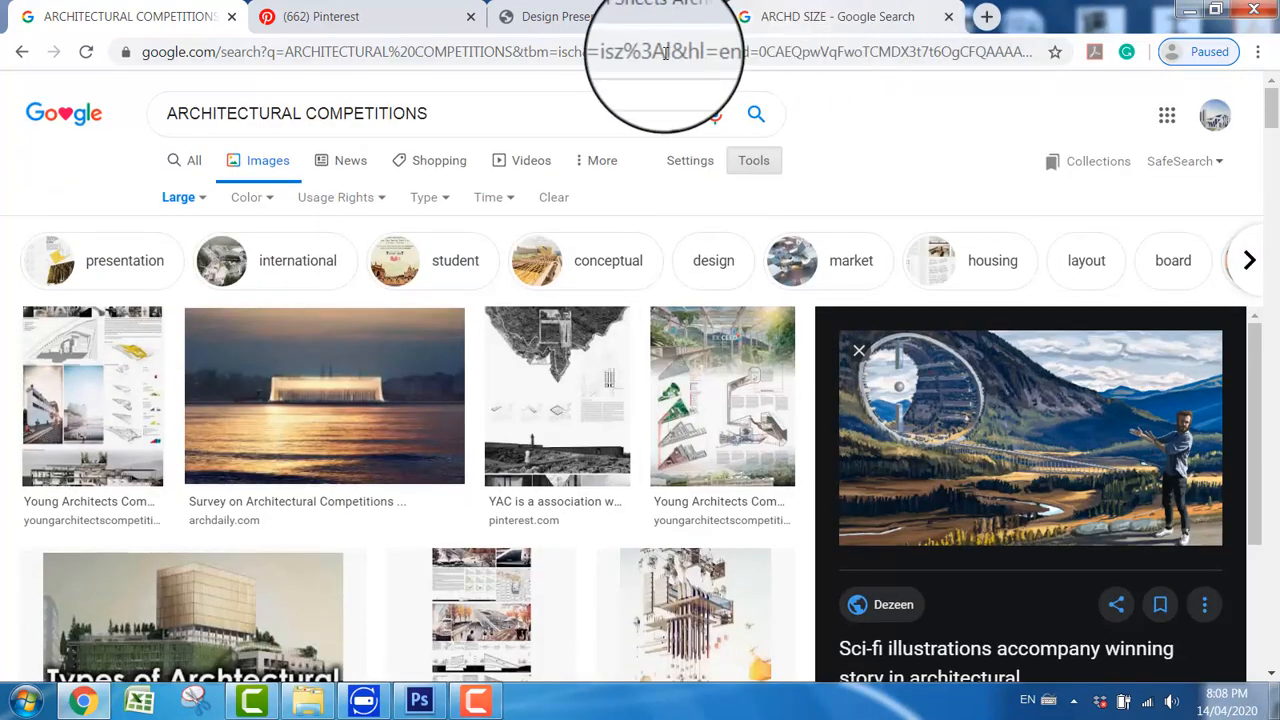
# Step: Copy the "school of arts" board image from the Design Presentation Sheets Architecture page
pyautogui.click(604, 16)
pyautogui.rightClick(414, 353)
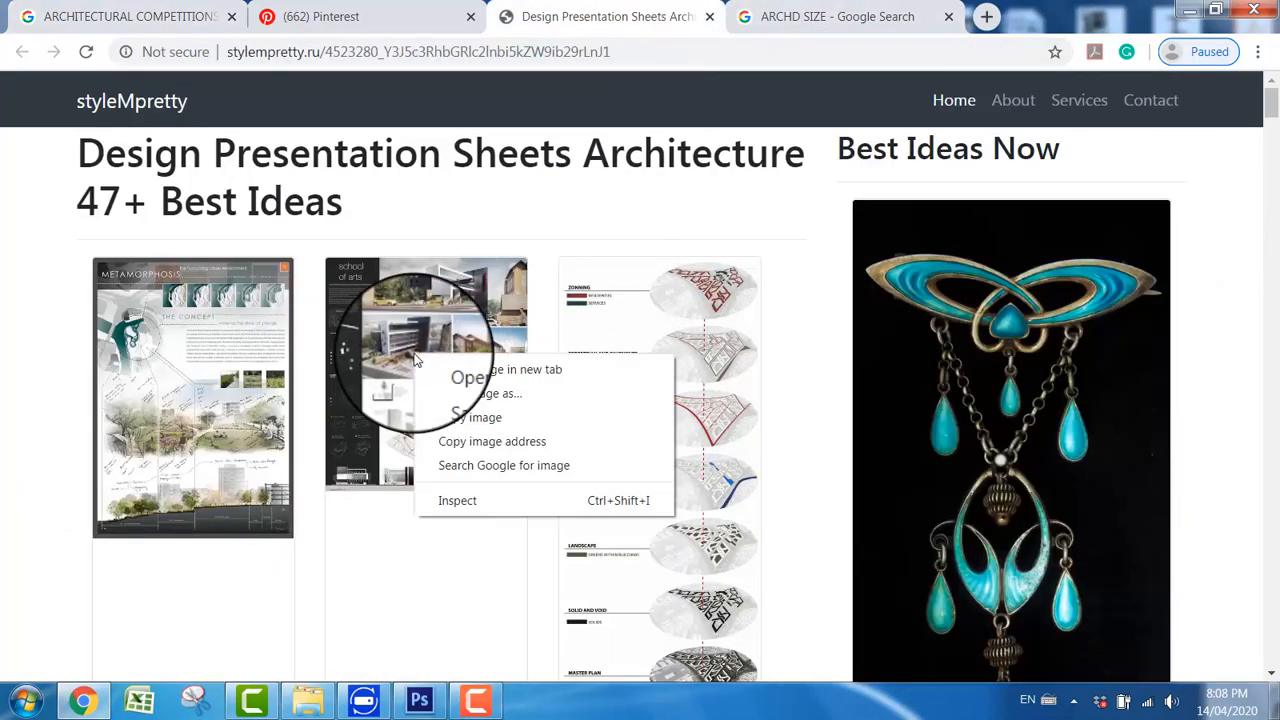
pyautogui.click(479, 425)
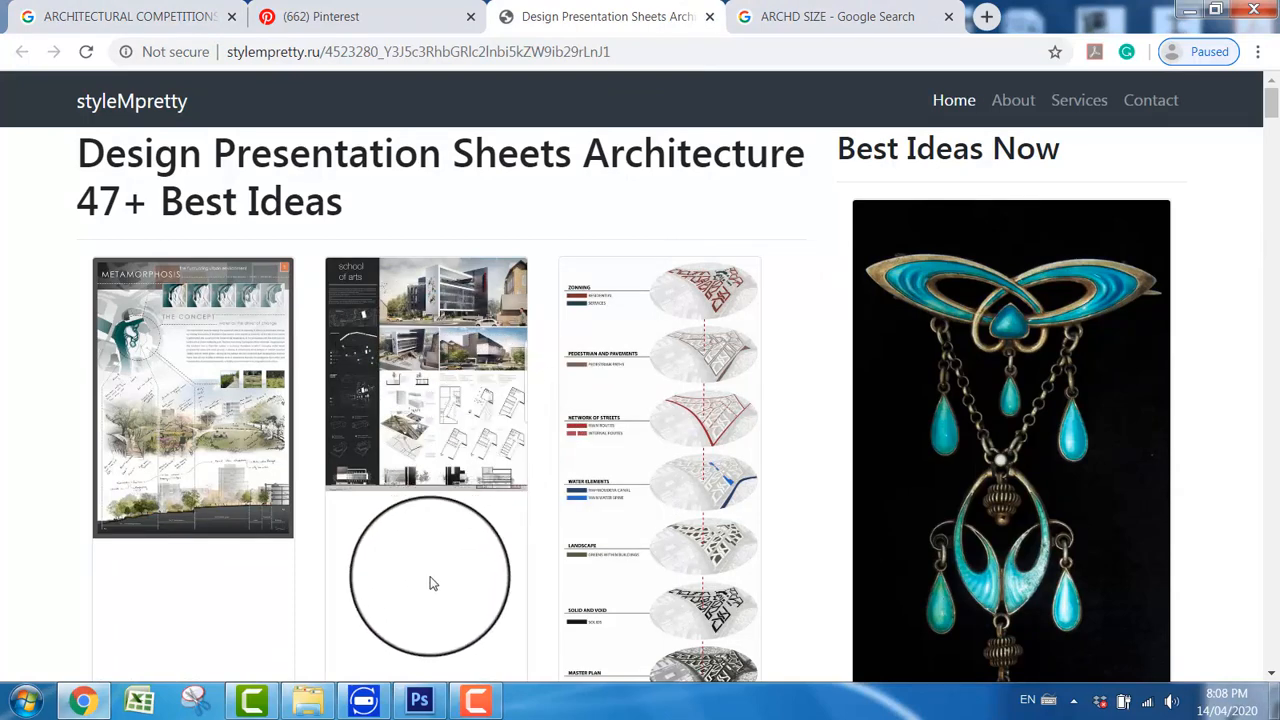
# Step: Look up the ARCH D paper dimensions in the open Google results for ARCHD SIZE
pyautogui.click(420, 702)
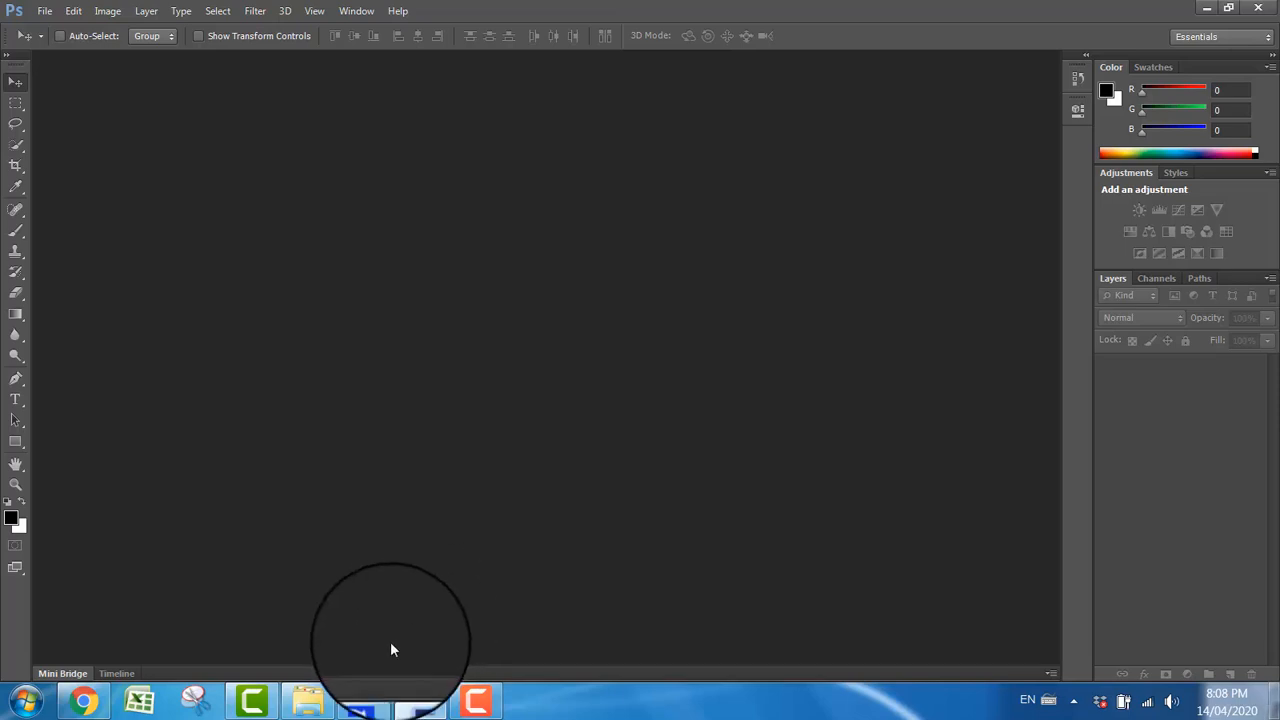
pyautogui.click(84, 700)
pyautogui.click(829, 14)
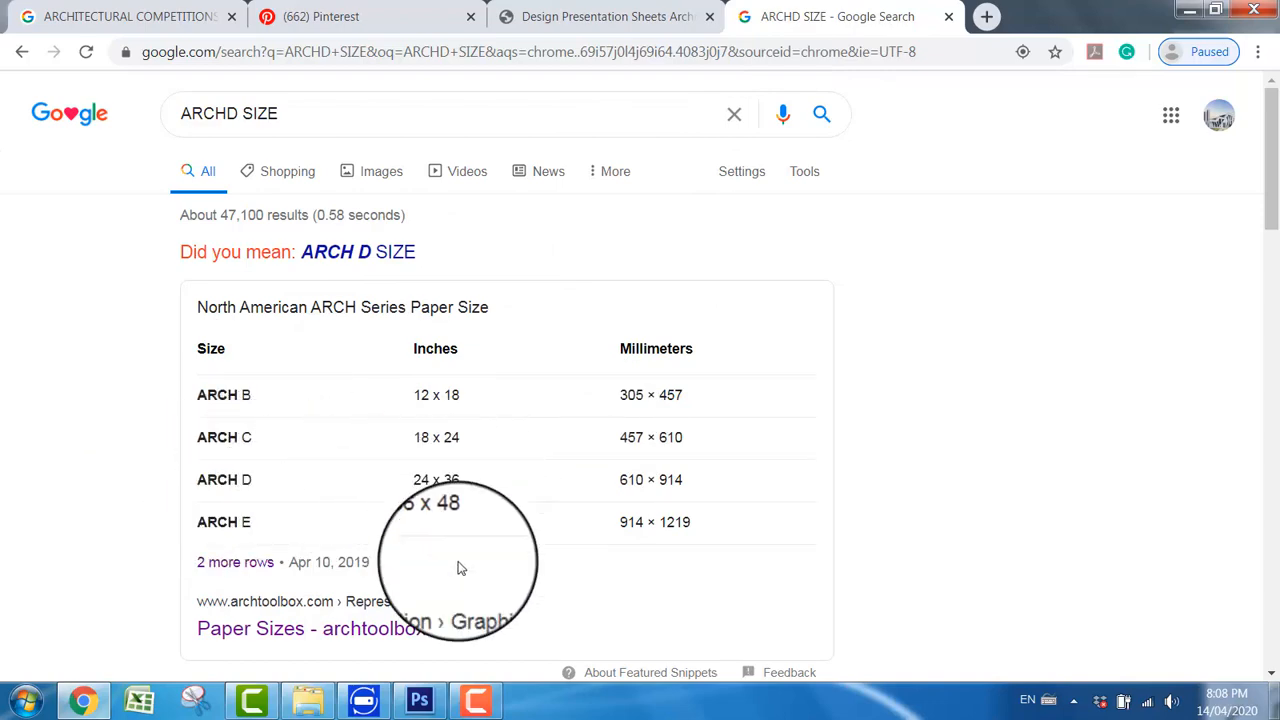
# Step: Switch to Photoshop and start a new document with its width and height measured in inches
pyautogui.click(419, 700)
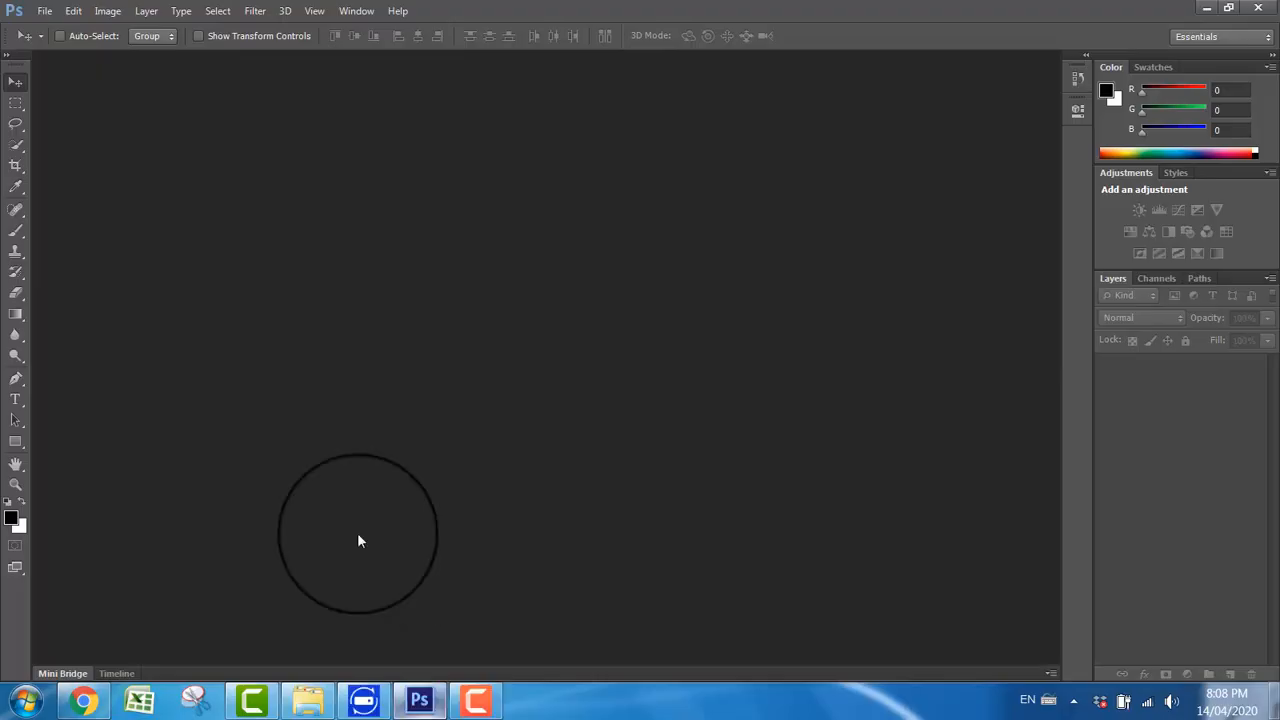
pyautogui.click(42, 11)
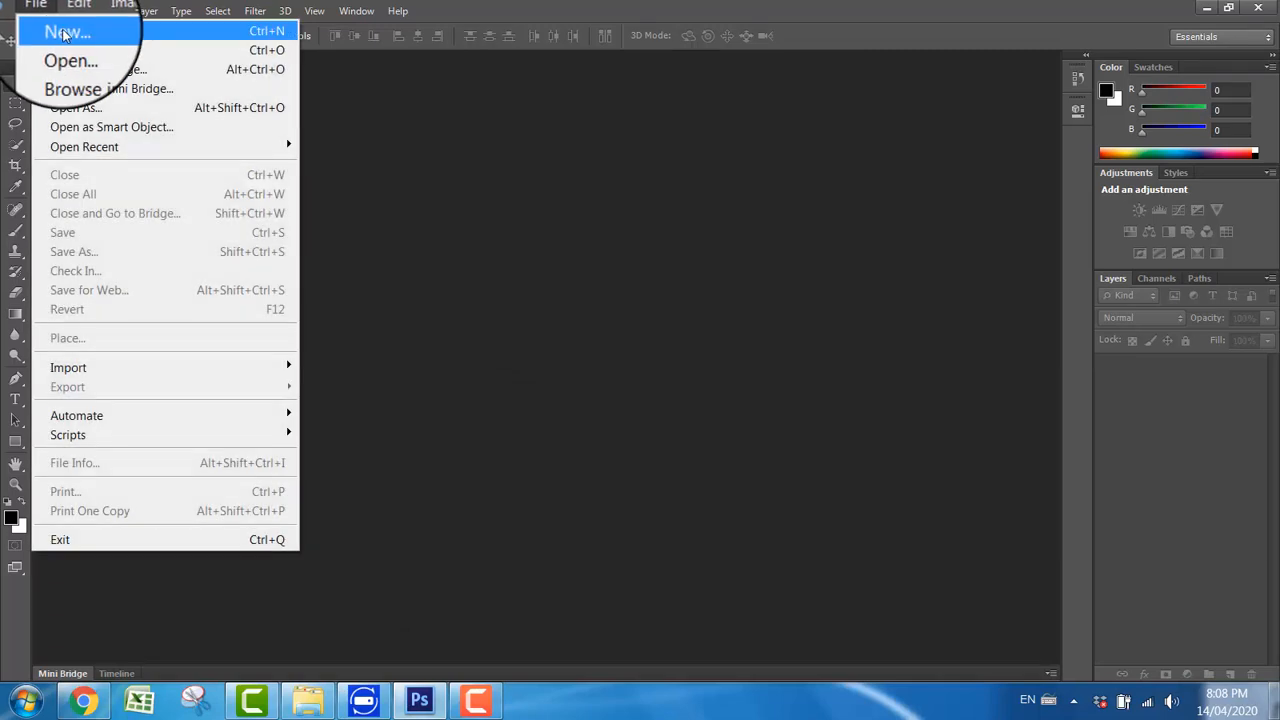
pyautogui.click(63, 34)
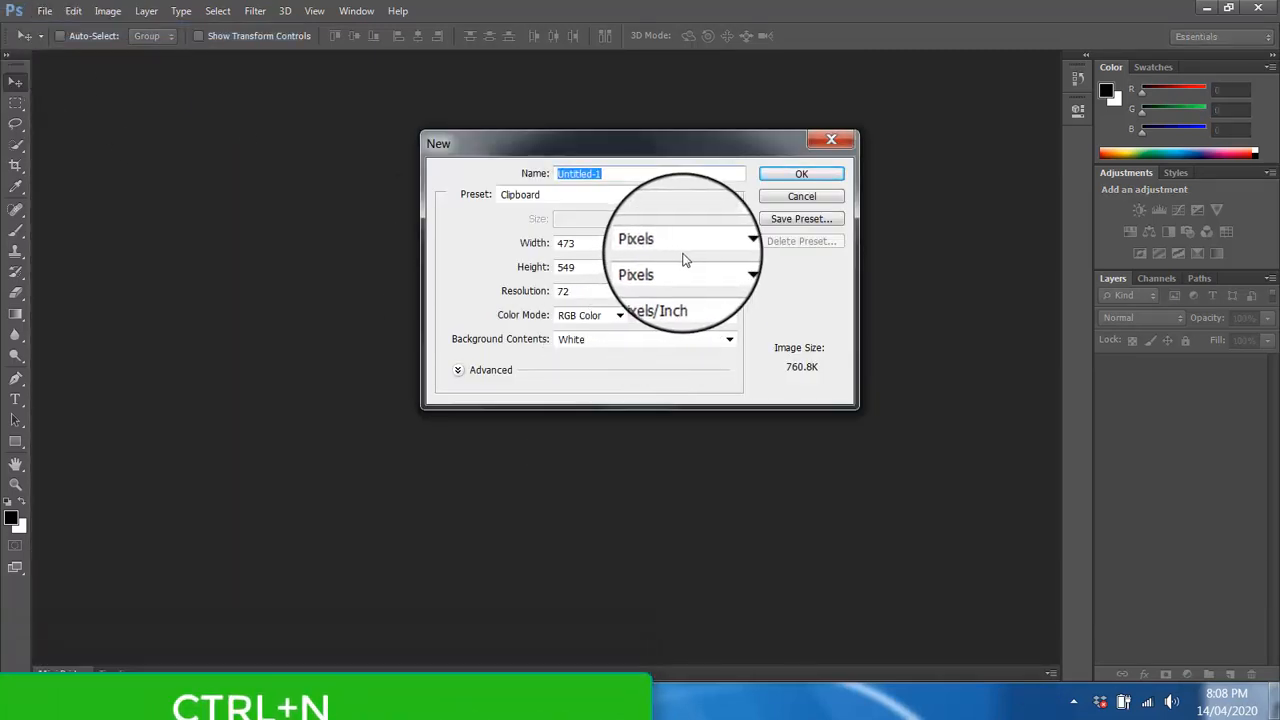
pyautogui.click(685, 252)
pyautogui.click(680, 270)
# Step: Set the new document to 26 inches wide, 36 inches high and 100 pixels/inch, and create it
pyautogui.click(605, 248)
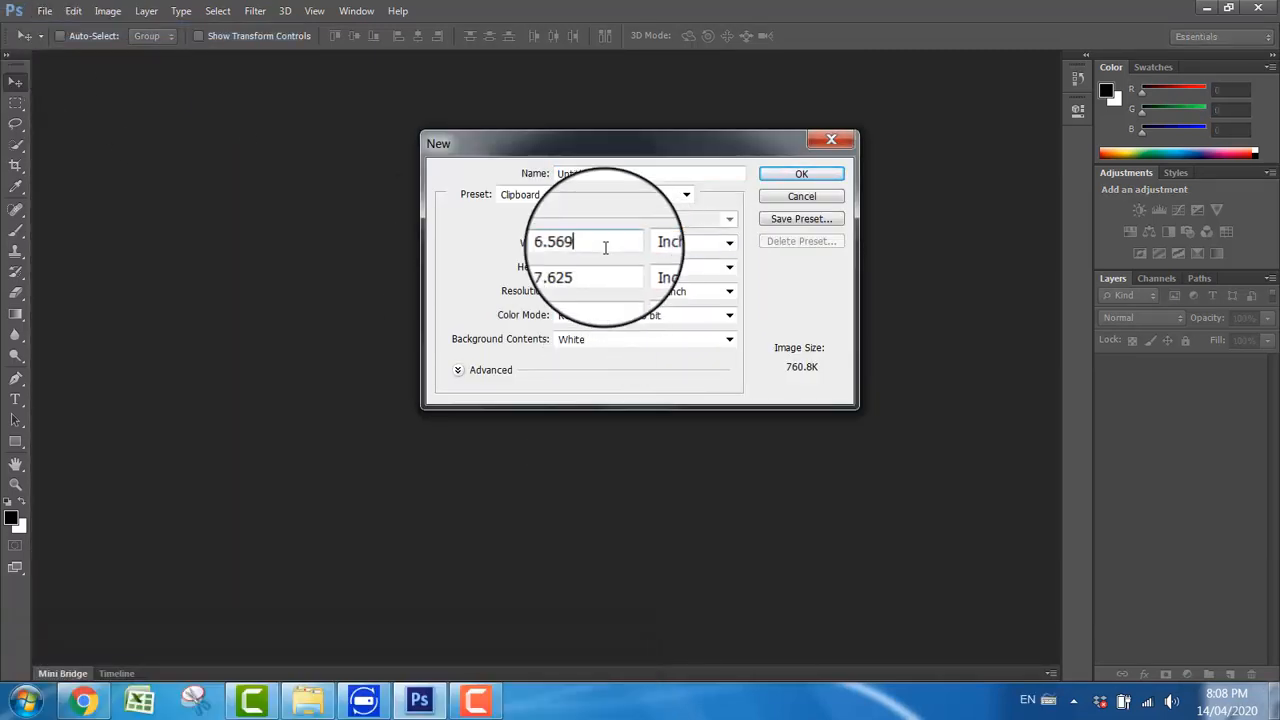
pyautogui.doubleClick(605, 248)
pyautogui.write('26')
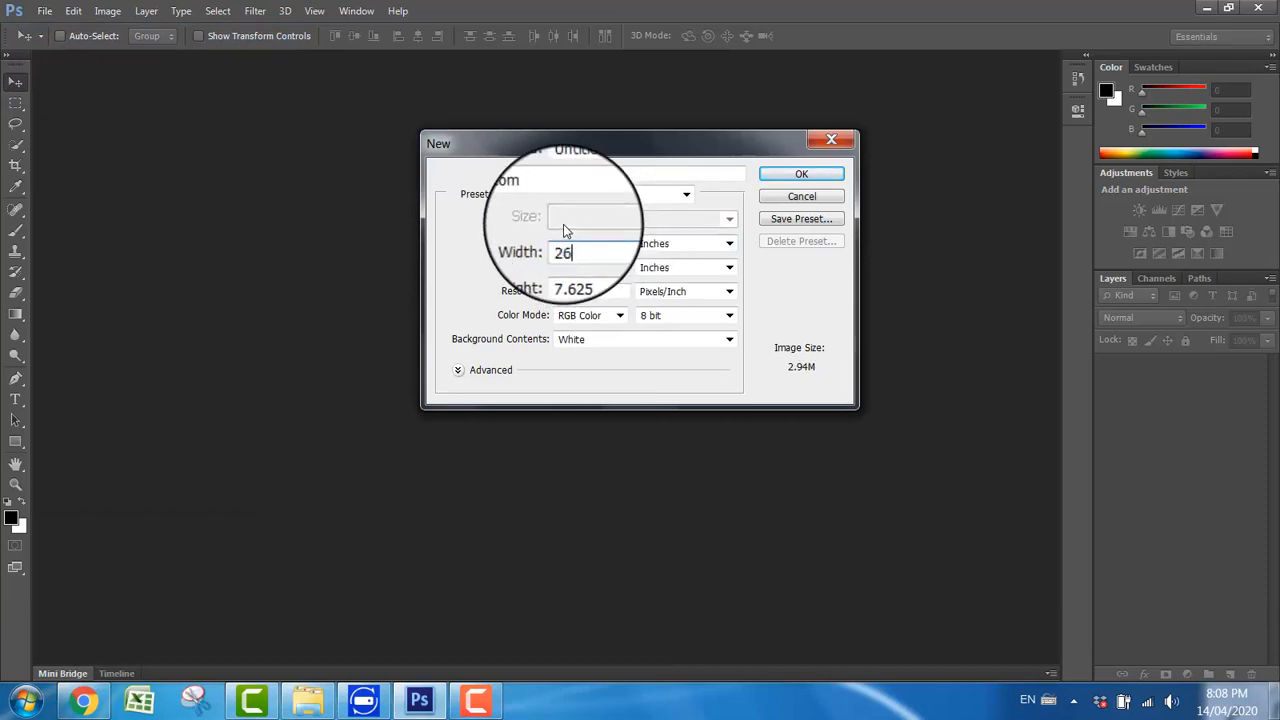
pyautogui.doubleClick(587, 291)
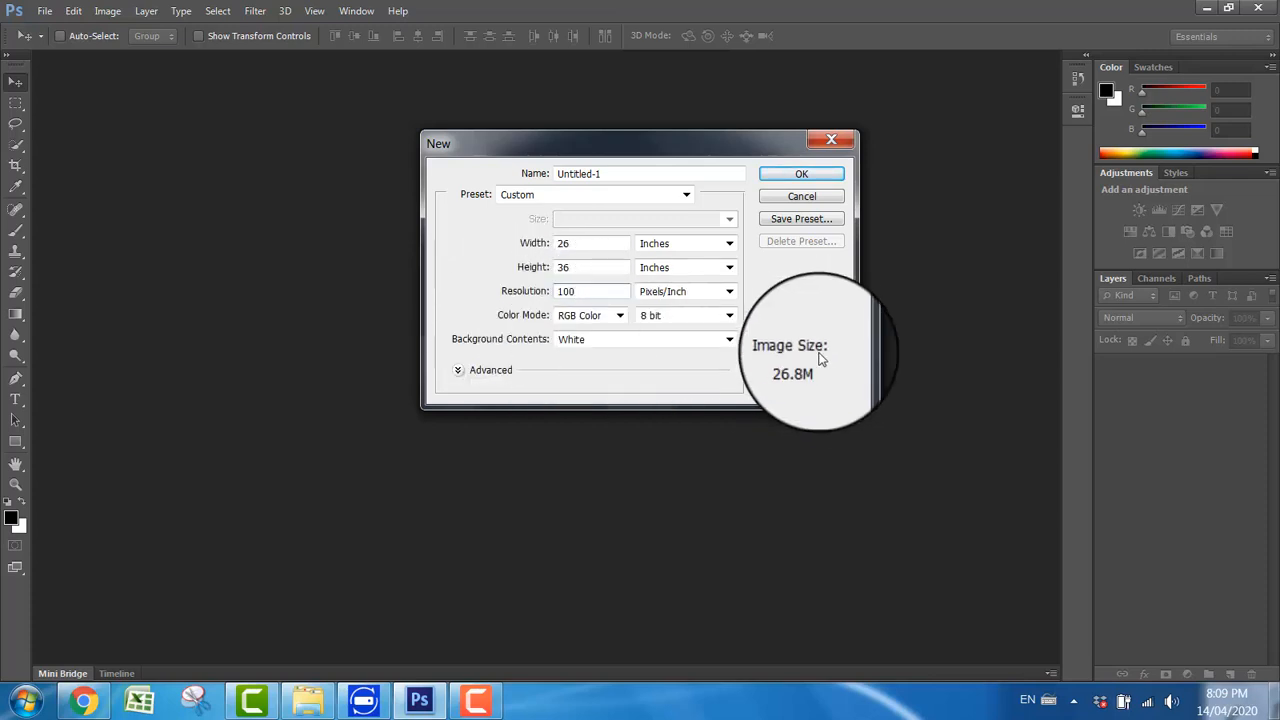
pyautogui.click(800, 177)
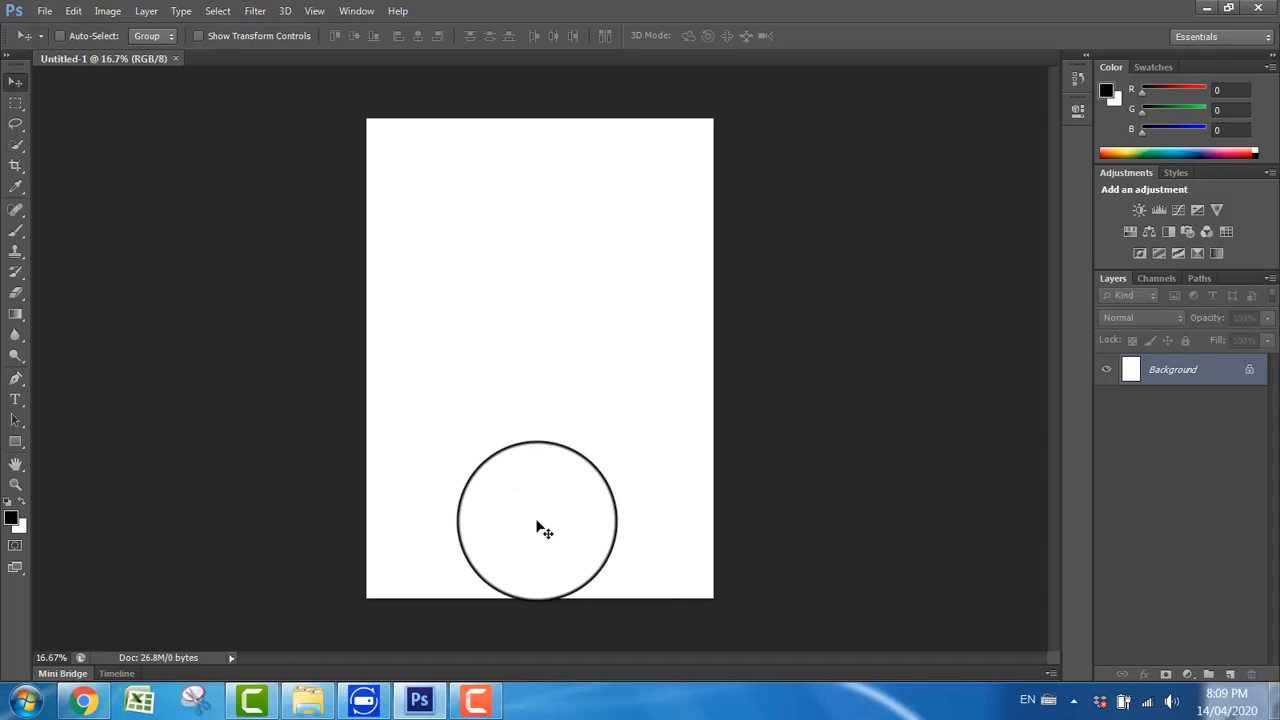
# Step: Paste the copied board image into the document and move it to the page's lower-left corner
pyautogui.hotkey('ctrl', 'v')
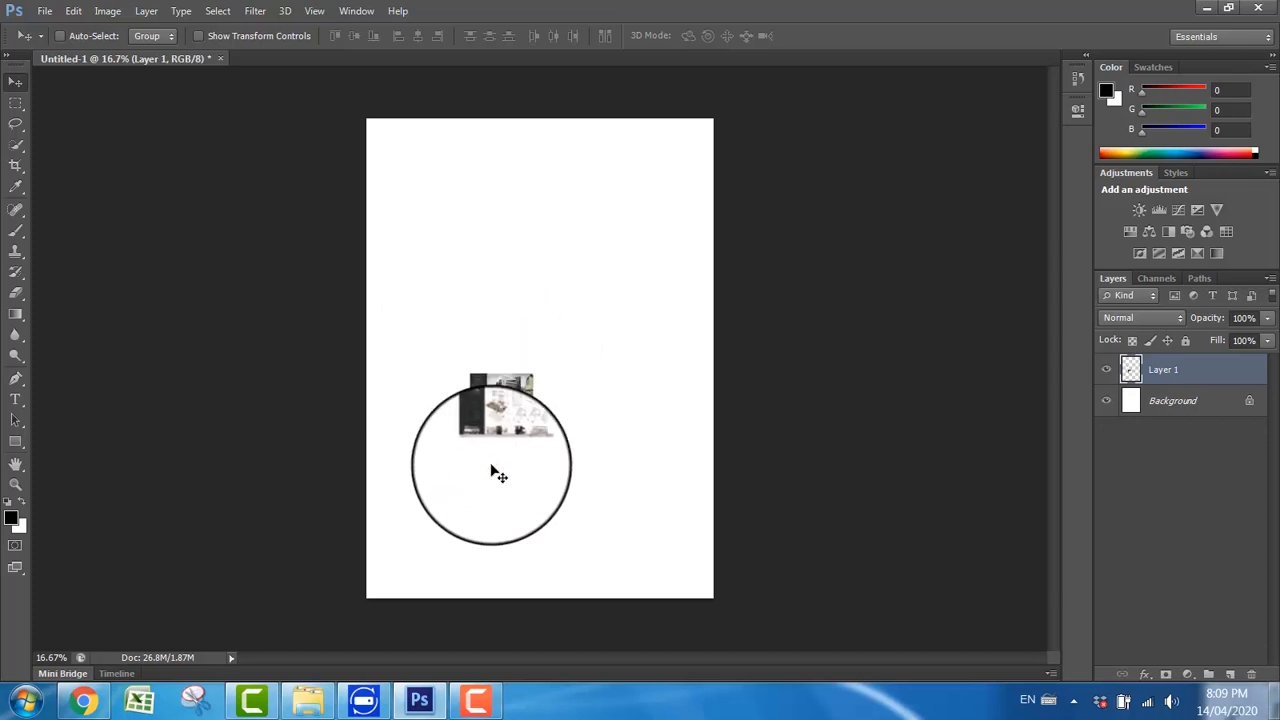
pyautogui.moveTo(497, 458); pyautogui.dragTo(409, 581)
# Step: Scale the pasted board up to about 661% to span the page height, then shift it slightly left
pyautogui.hotkey('ctrl', 't')
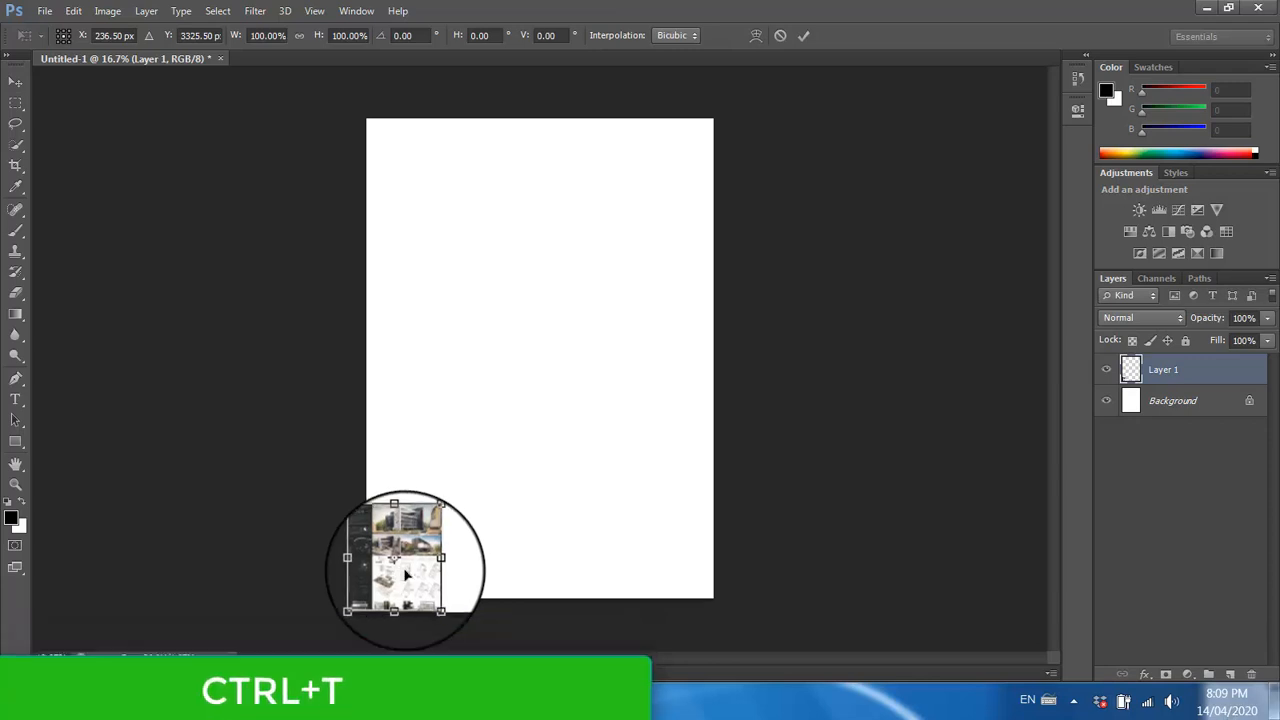
pyautogui.moveTo(430, 524); pyautogui.dragTo(820, 134)
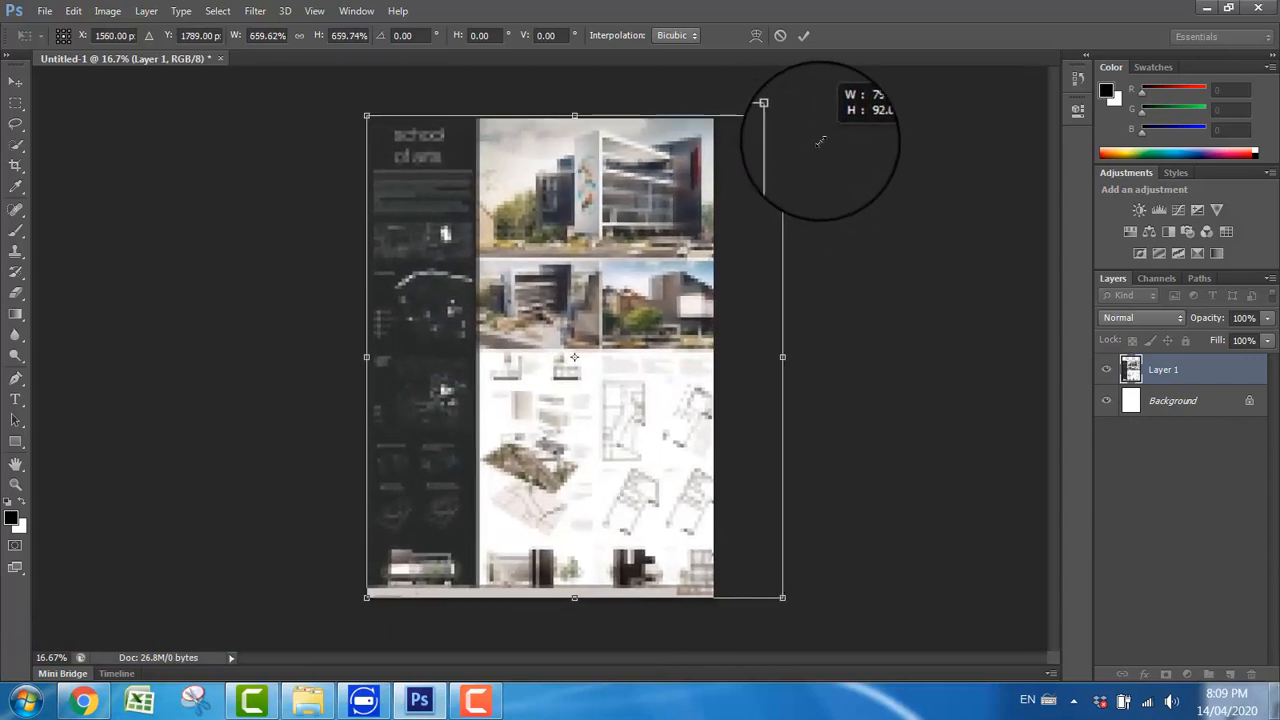
pyautogui.click(15, 81)
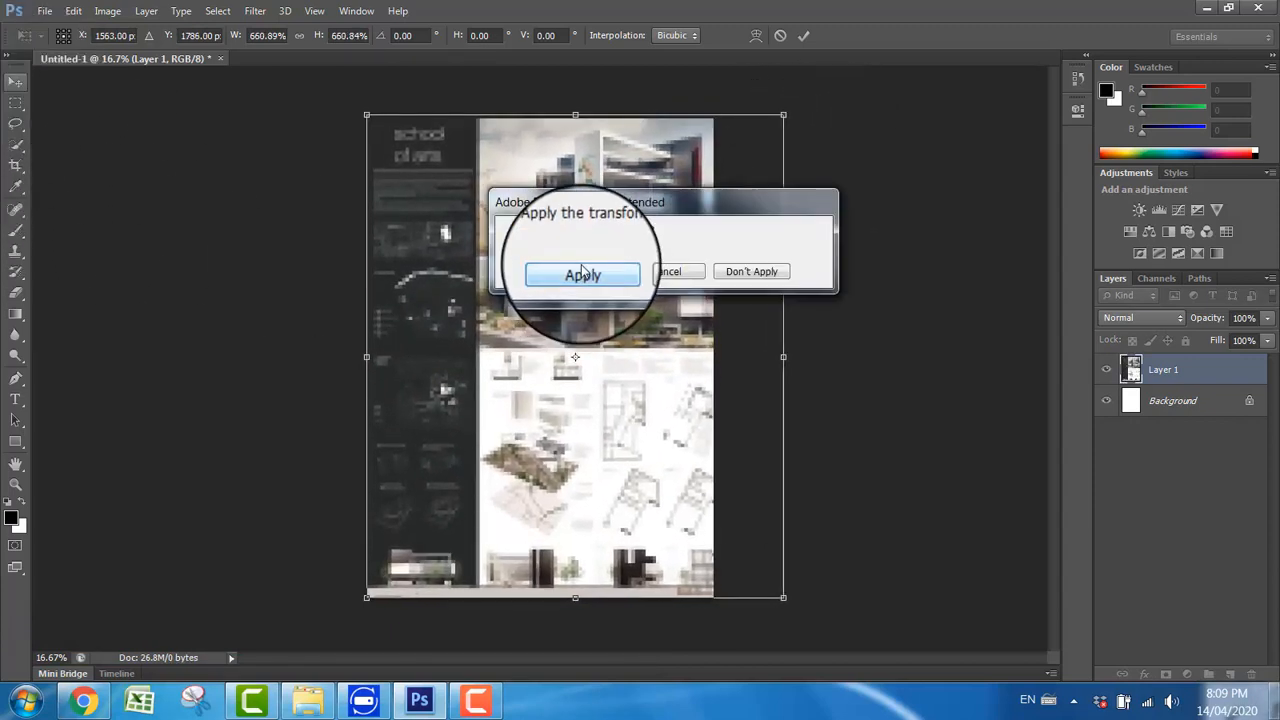
pyautogui.click(587, 264)
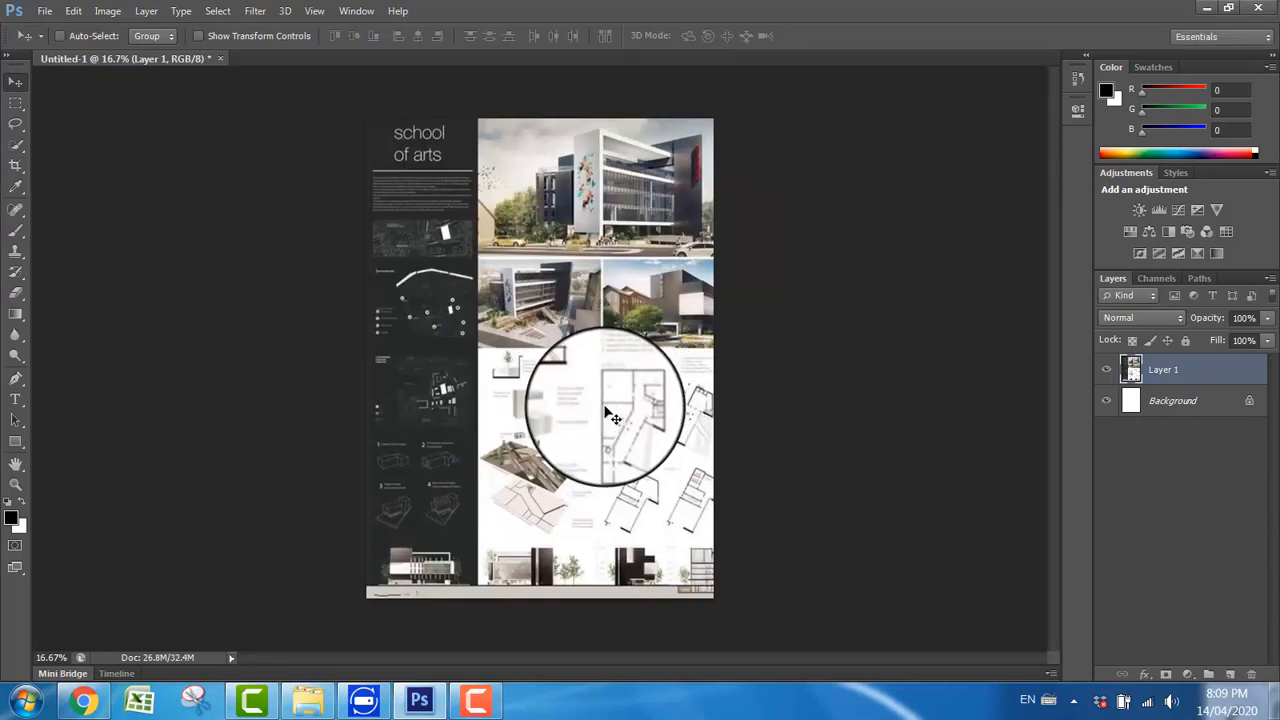
pyautogui.moveTo(613, 418); pyautogui.dragTo(608, 410)
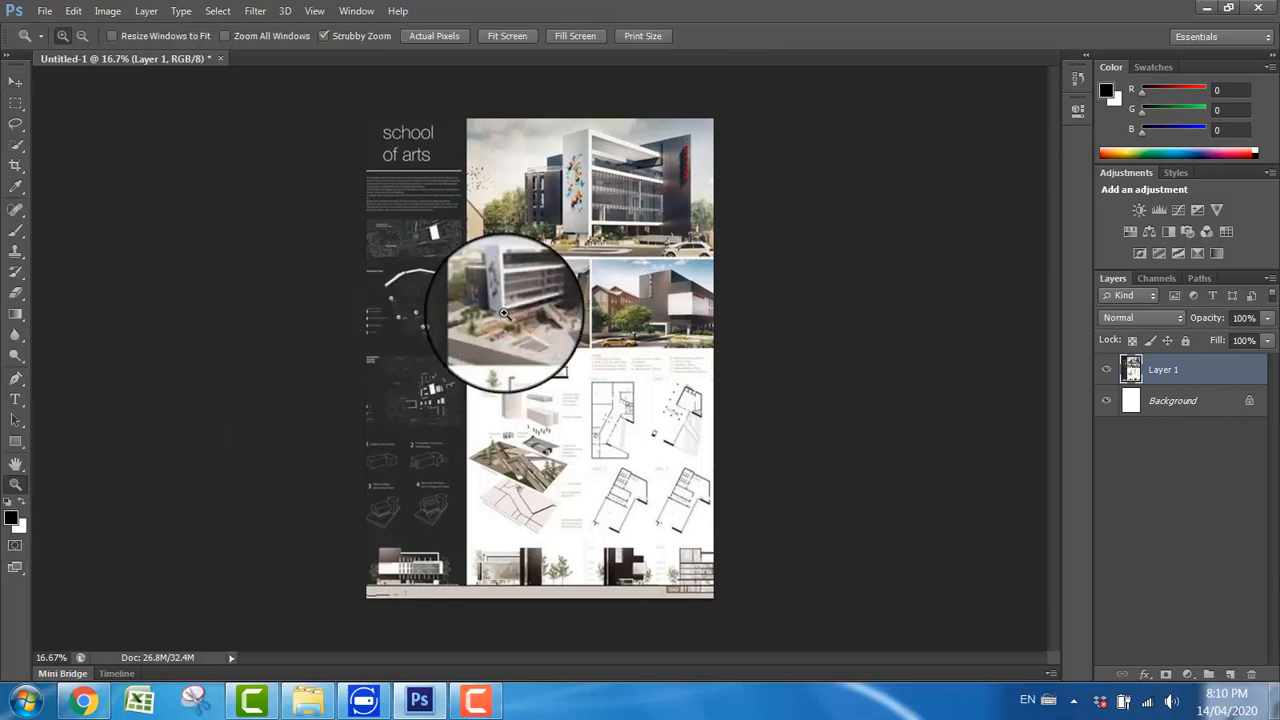
# Step: Examine the pasted board's renders and diagrams up close at print size, and return to viewing the whole page
pyautogui.rightClick(513, 274)
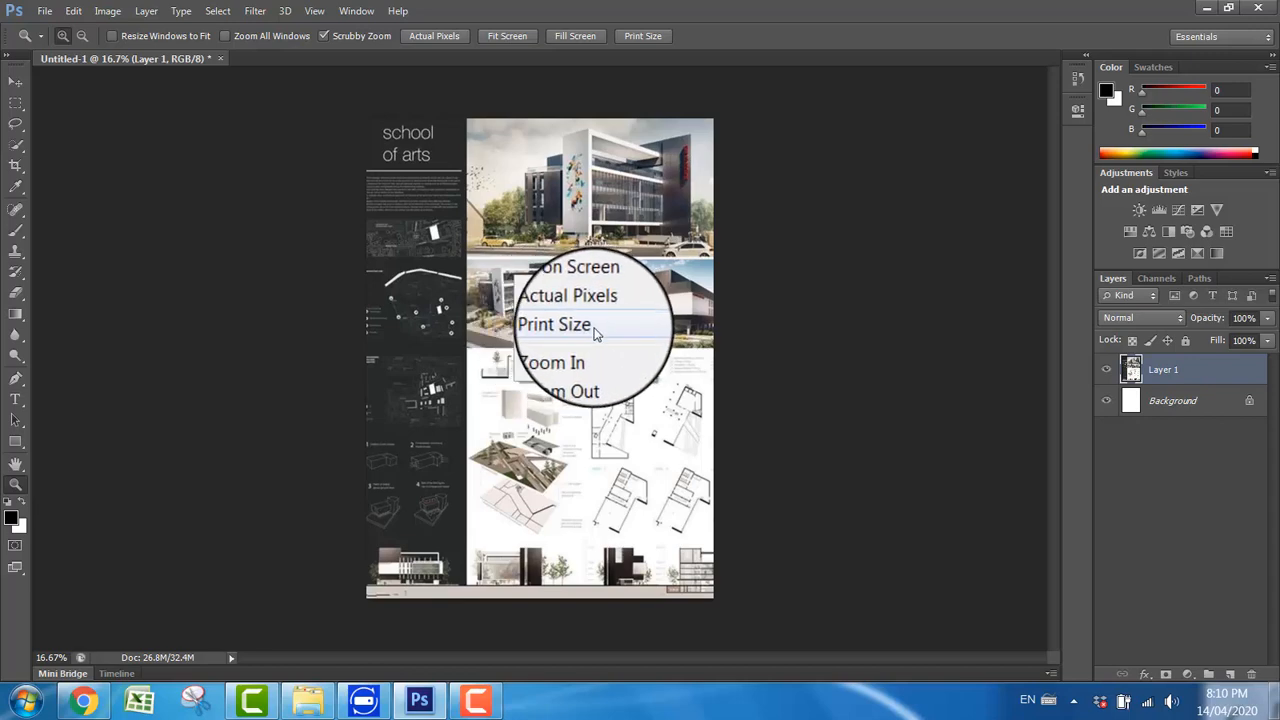
pyautogui.click(575, 330)
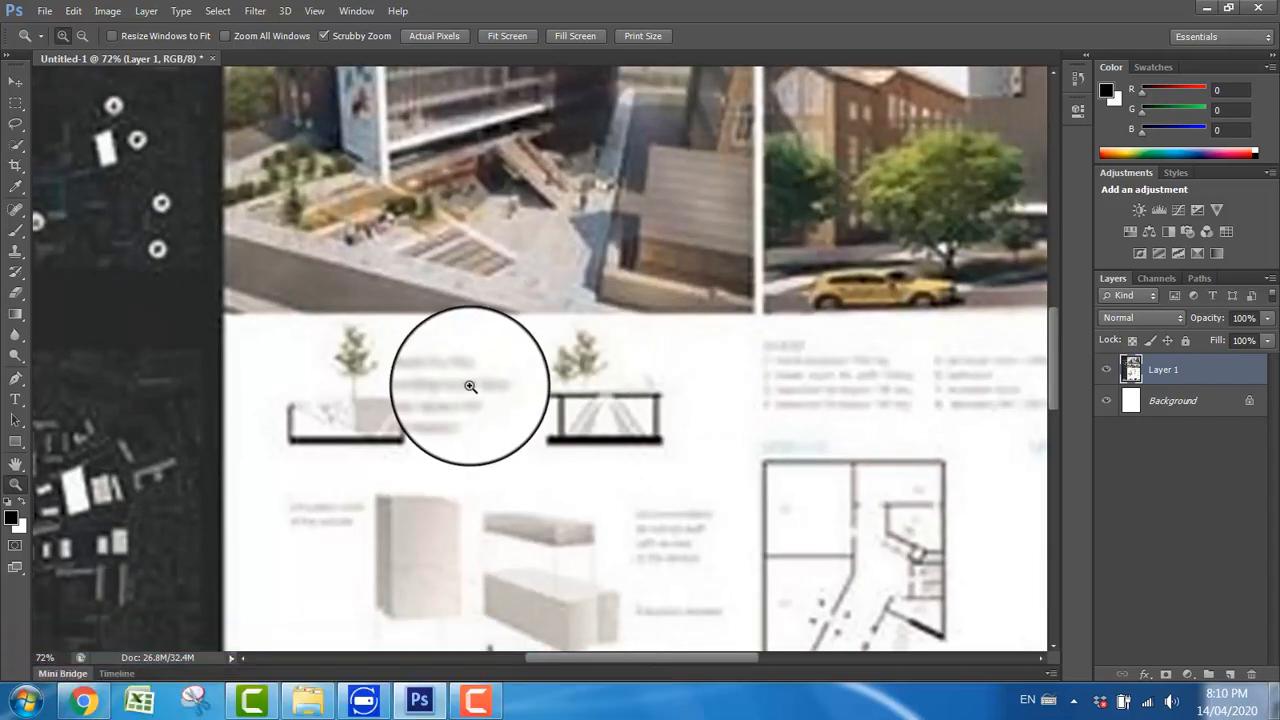
pyautogui.scroll(5, 469, 386)
pyautogui.scroll(7, 474, 376)
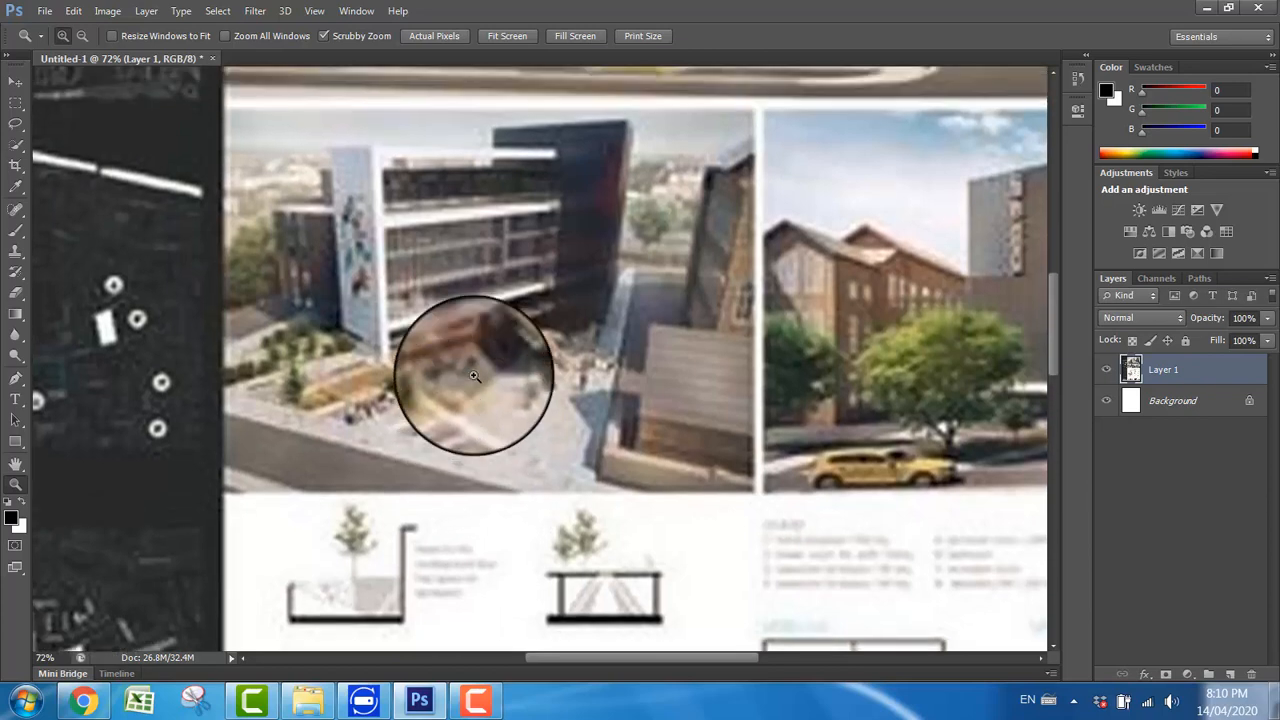
pyautogui.scroll(4, 461, 368)
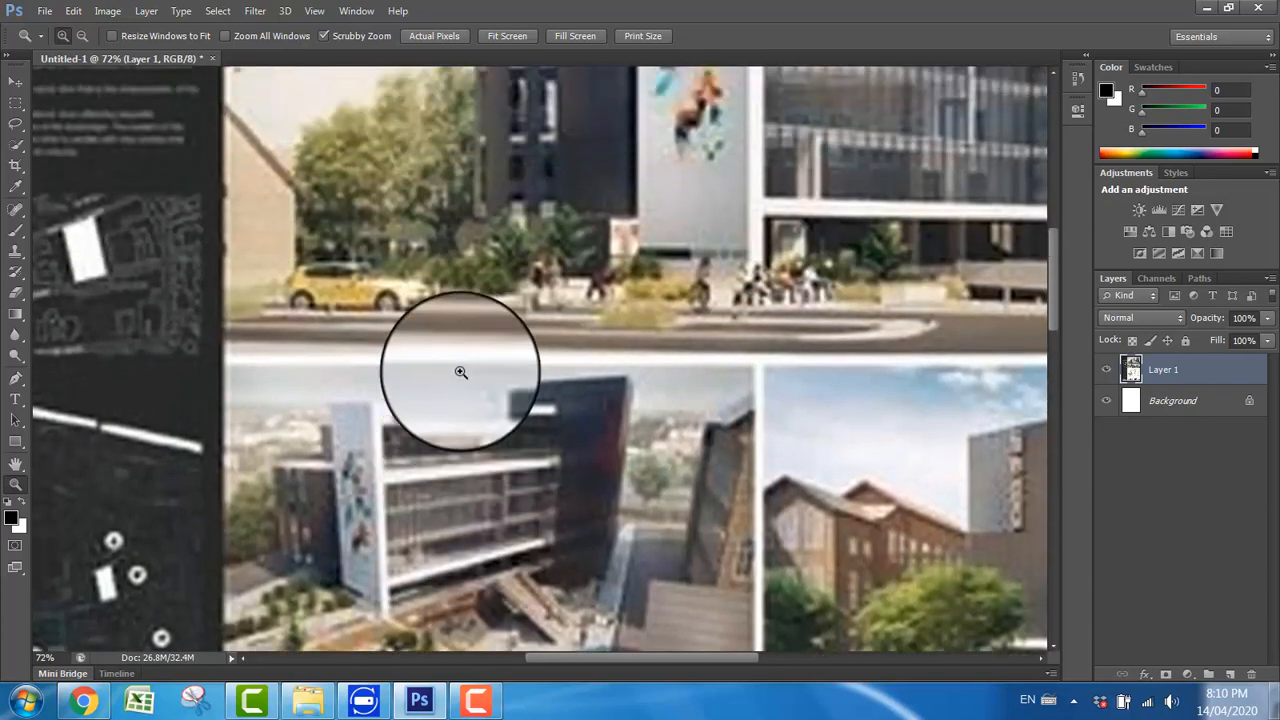
pyautogui.rightClick(505, 292)
pyautogui.click(545, 296)
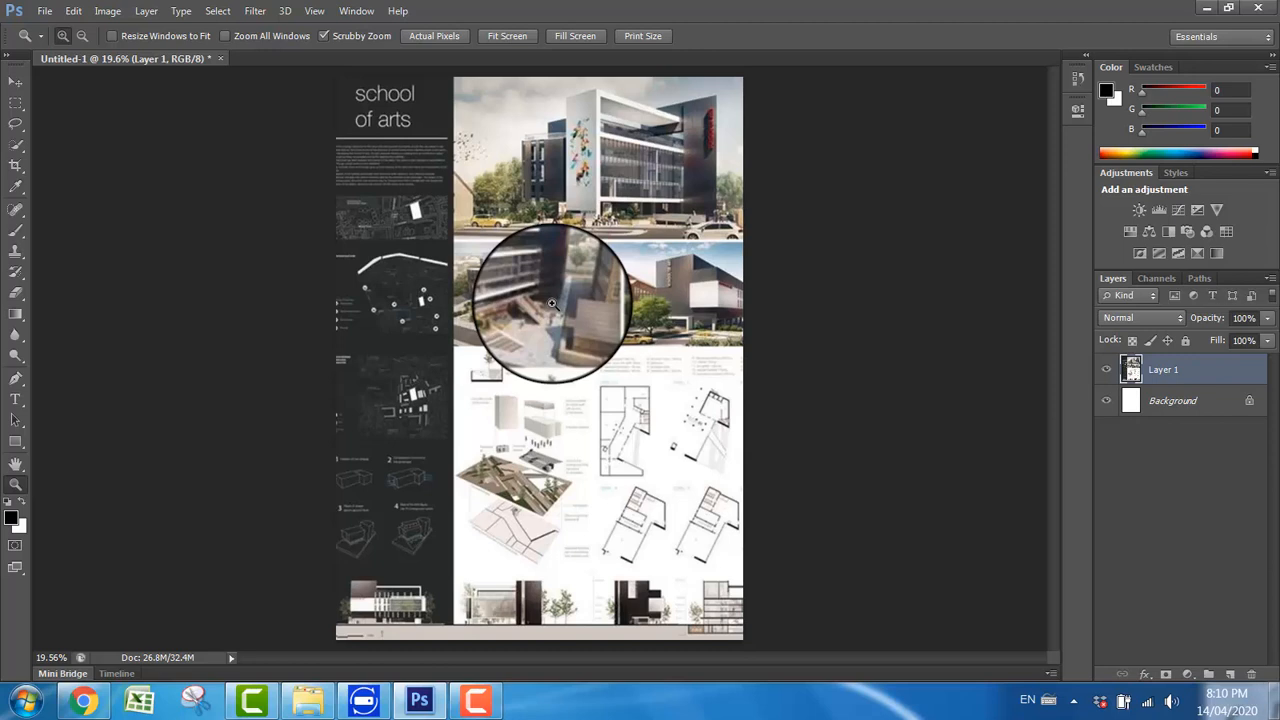
# Step: Open the 3D1 image from PRACTICE FILES and place it in the board document over the large render at the page top
pyautogui.click(15, 81)
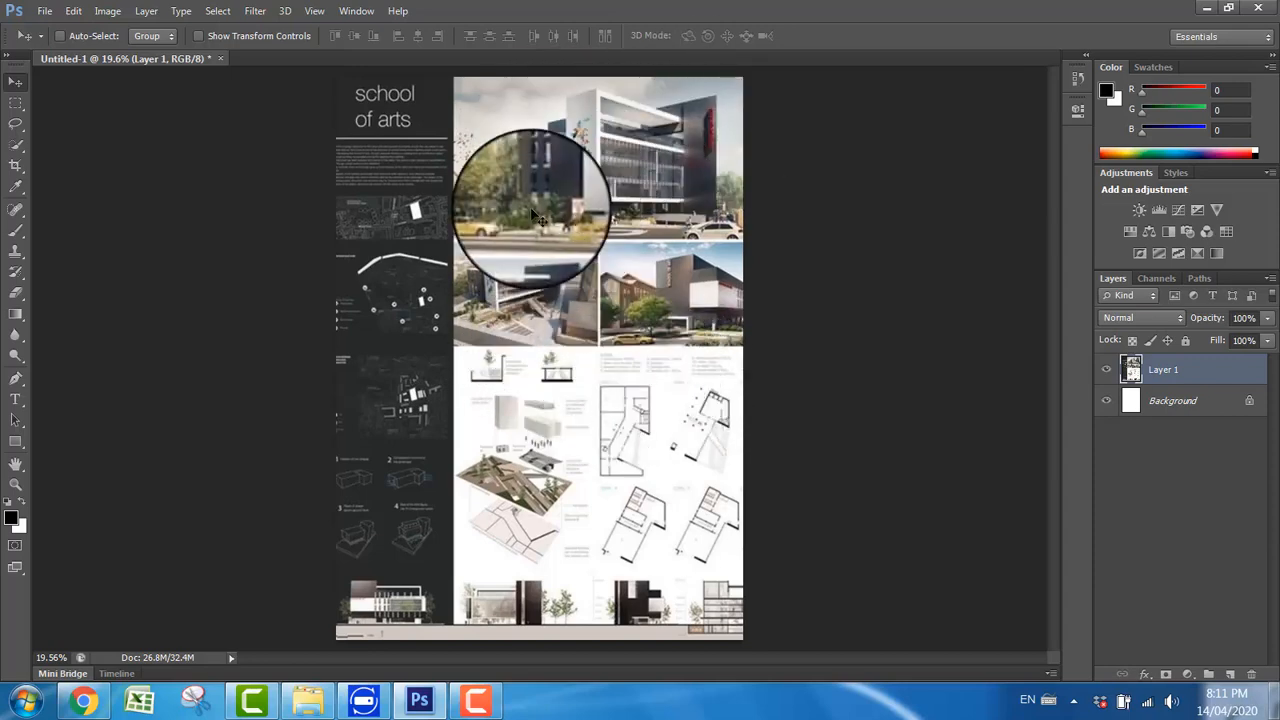
pyautogui.click(45, 12)
pyautogui.click(62, 49)
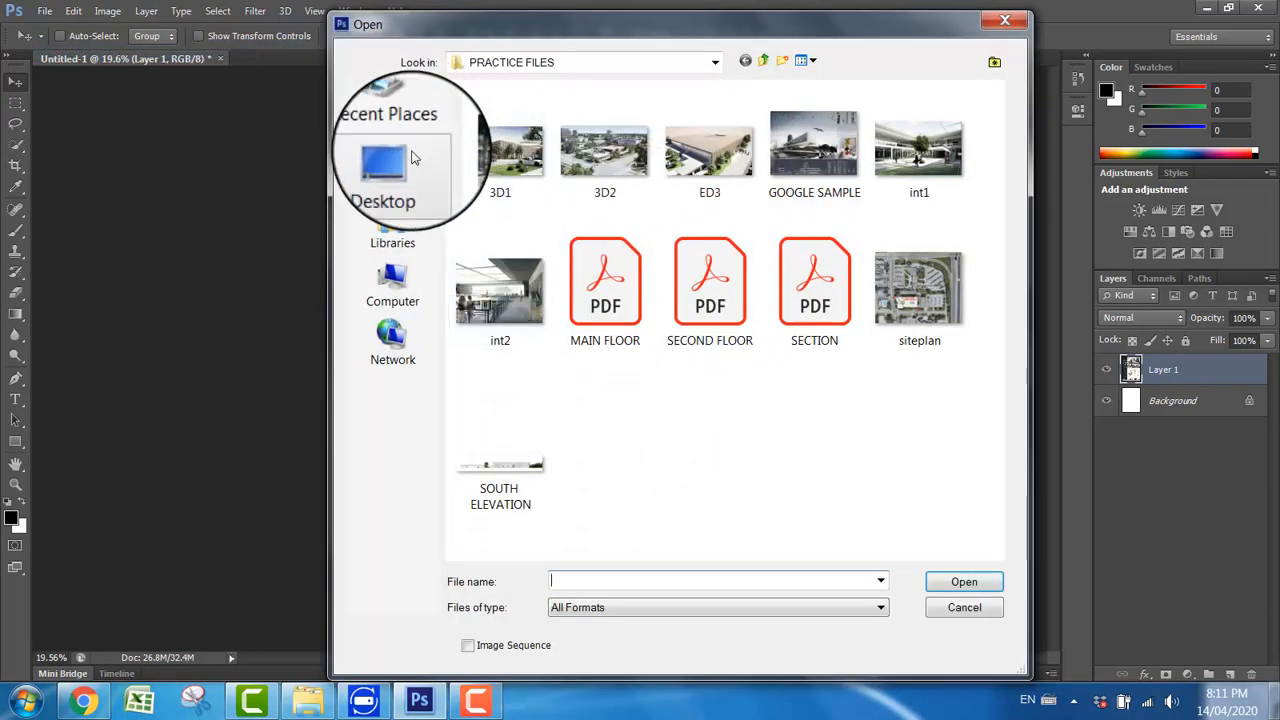
pyautogui.click(493, 148)
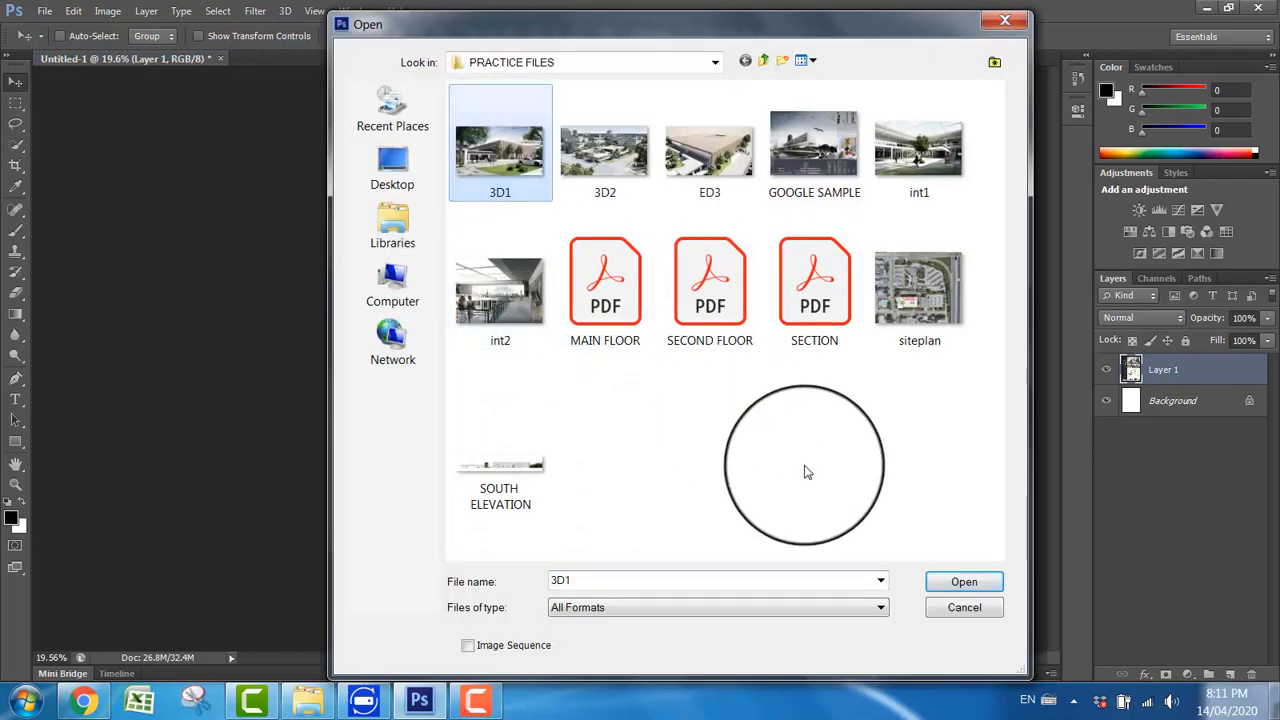
pyautogui.click(952, 589)
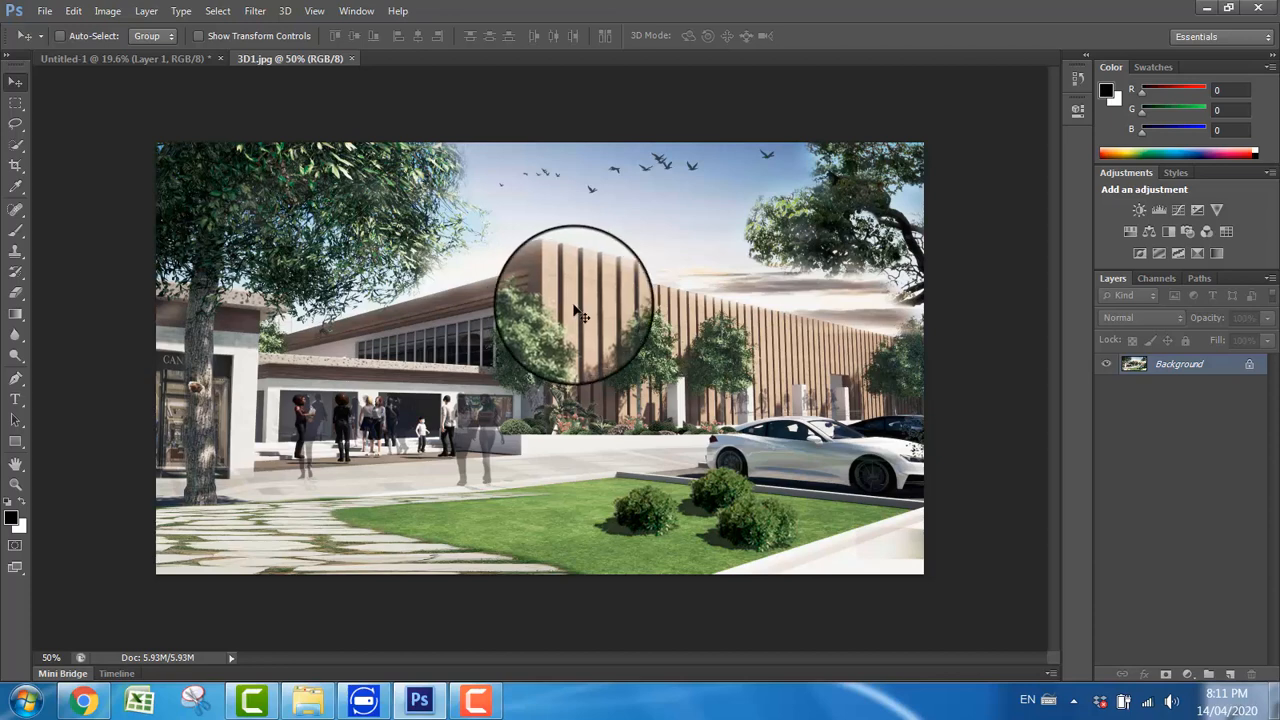
pyautogui.moveTo(589, 329); pyautogui.dragTo(616, 205)
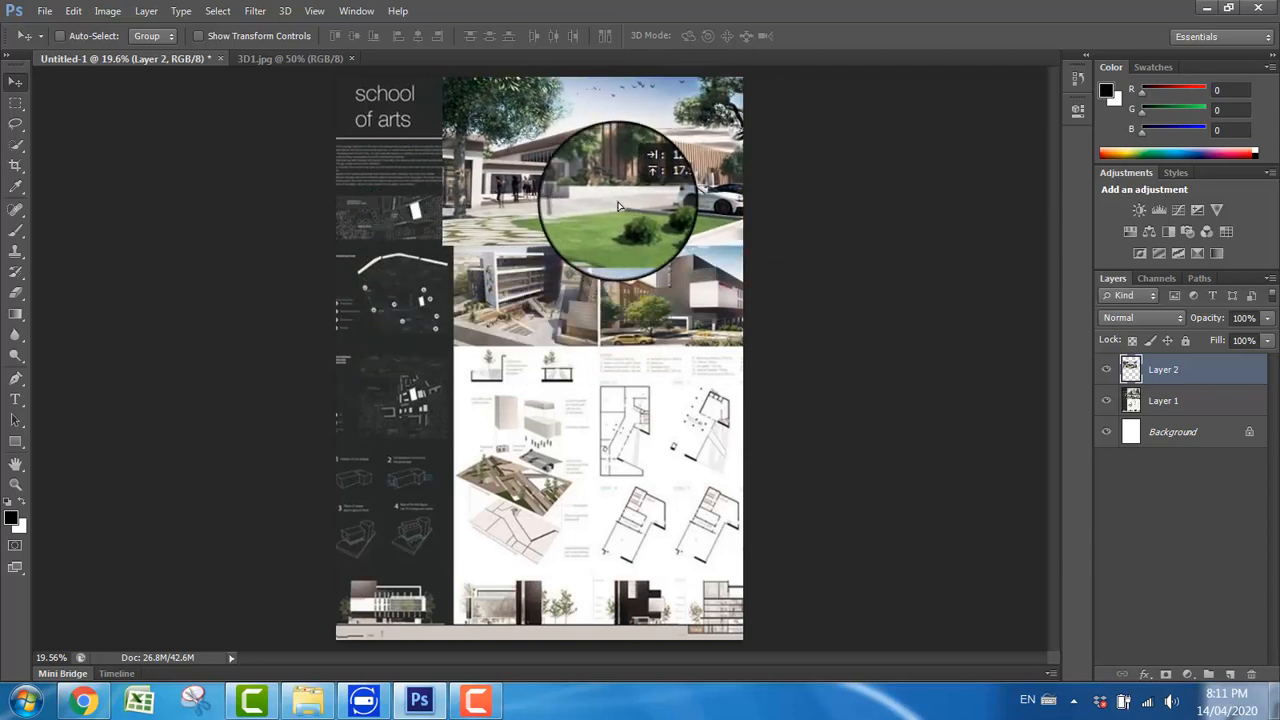
# Step: Scale the placed 3D1 image to about 96% so it matches the frame of the reference board's main render
pyautogui.hotkey('ctrl', 't')
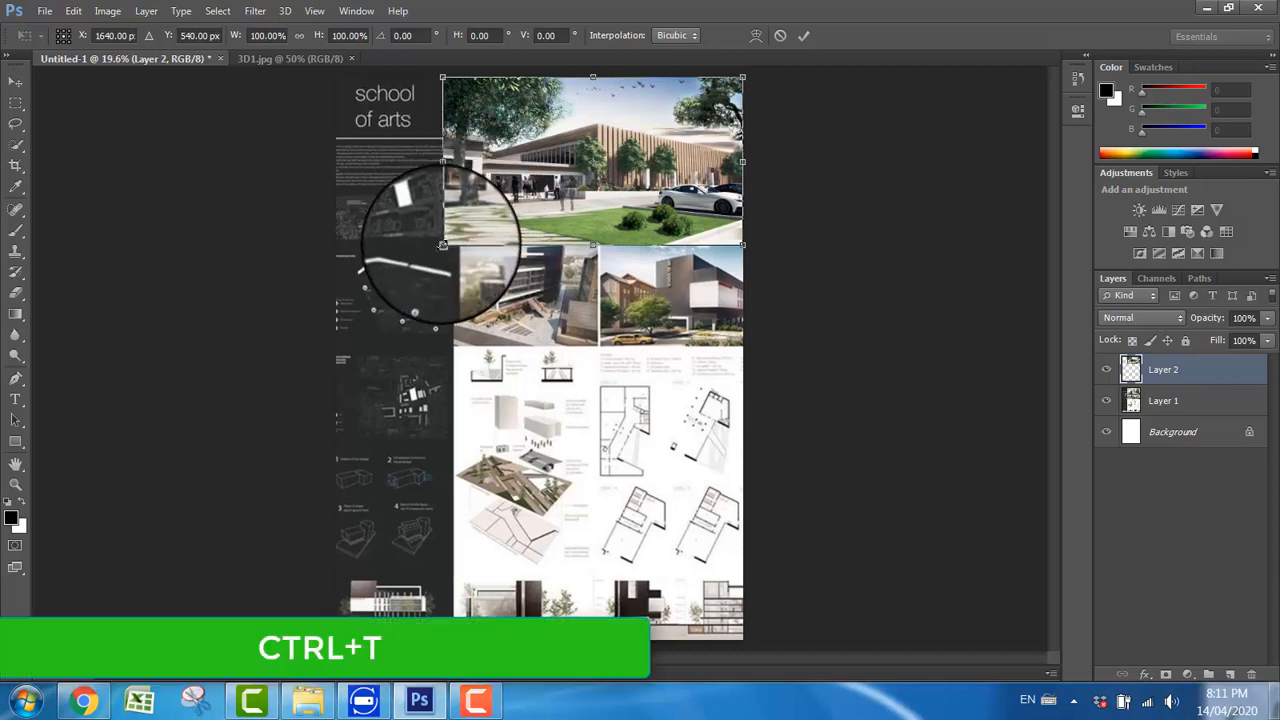
pyautogui.moveTo(442, 244)
pyautogui.mouseDown()
pyautogui.moveTo(484, 230)
pyautogui.moveTo(452, 226)
pyautogui.moveTo(438, 246)
pyautogui.moveTo(455, 222)
pyautogui.moveTo(490, 234)
pyautogui.moveTo(461, 253)
pyautogui.mouseUp()
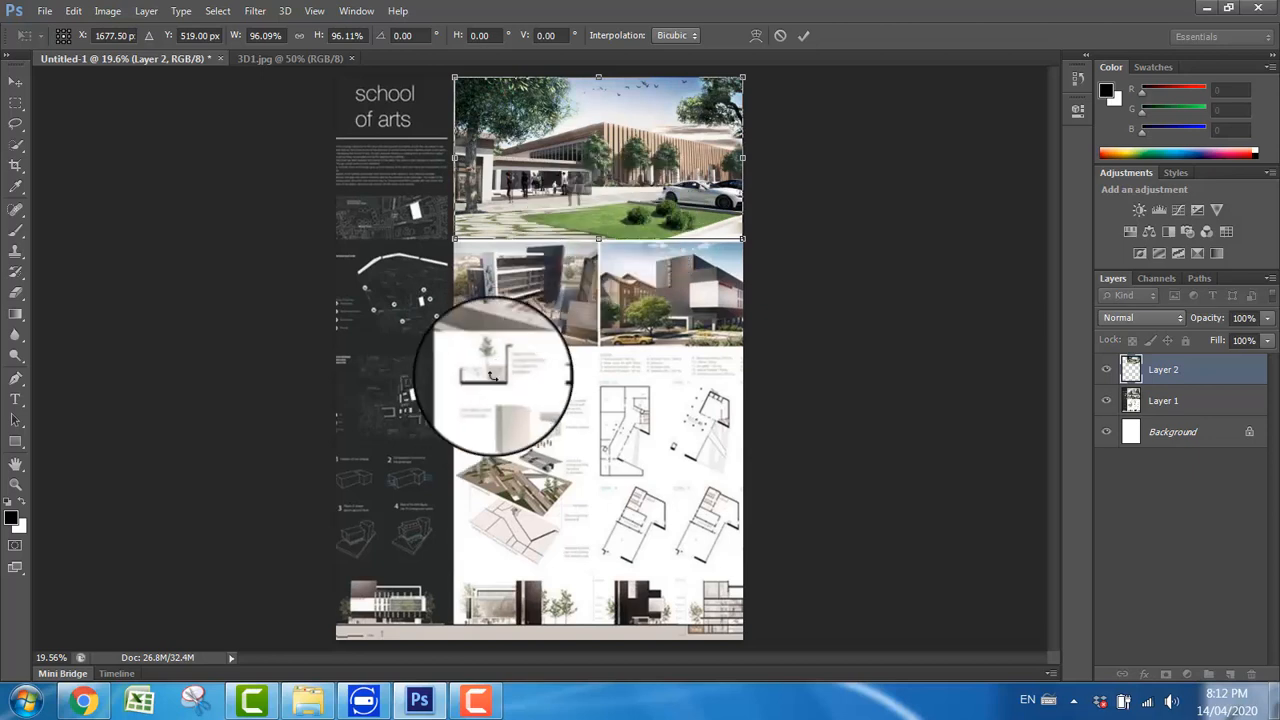
pyautogui.press('Return')
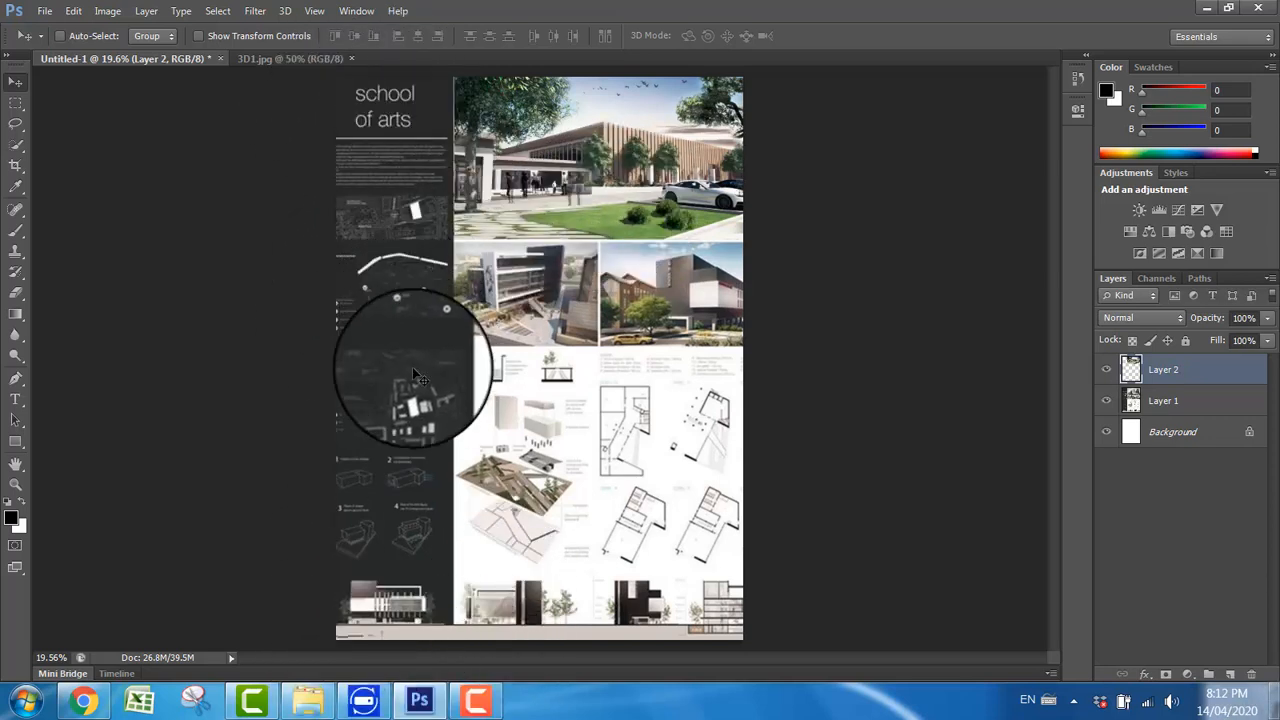
# Step: Draw a rectangle about 1105 × 2389 px over the board and fill it with the sidebar's sampled dark grey, 262827
pyautogui.click(16, 446)
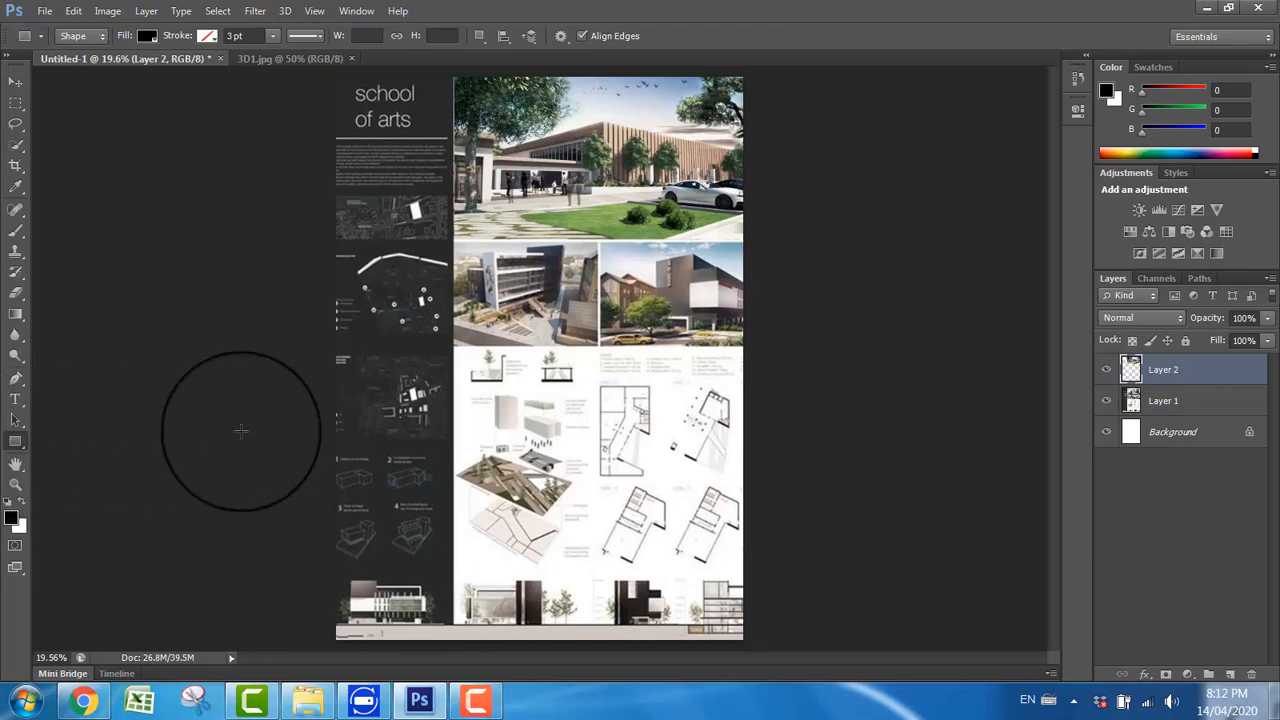
pyautogui.moveTo(386, 186)
pyautogui.mouseDown()
pyautogui.moveTo(446, 417)
pyautogui.moveTo(551, 529)
pyautogui.moveTo(558, 559)
pyautogui.mouseUp()
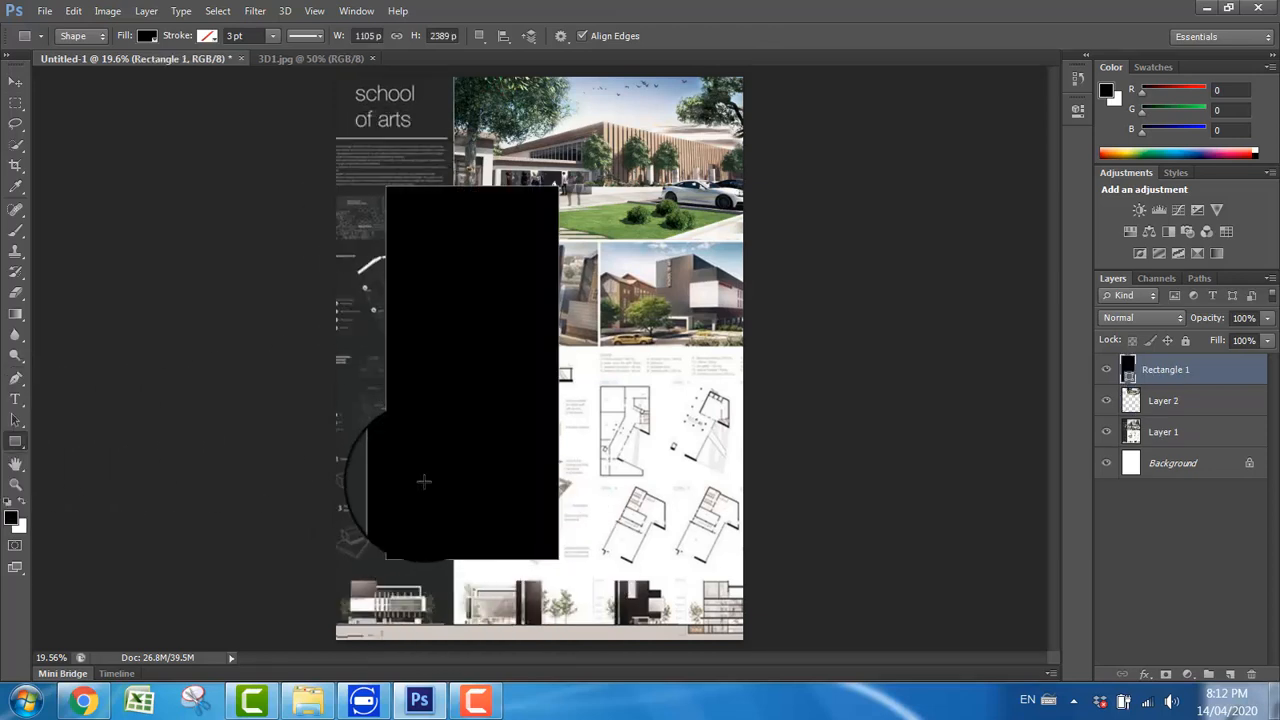
pyautogui.click(15, 80)
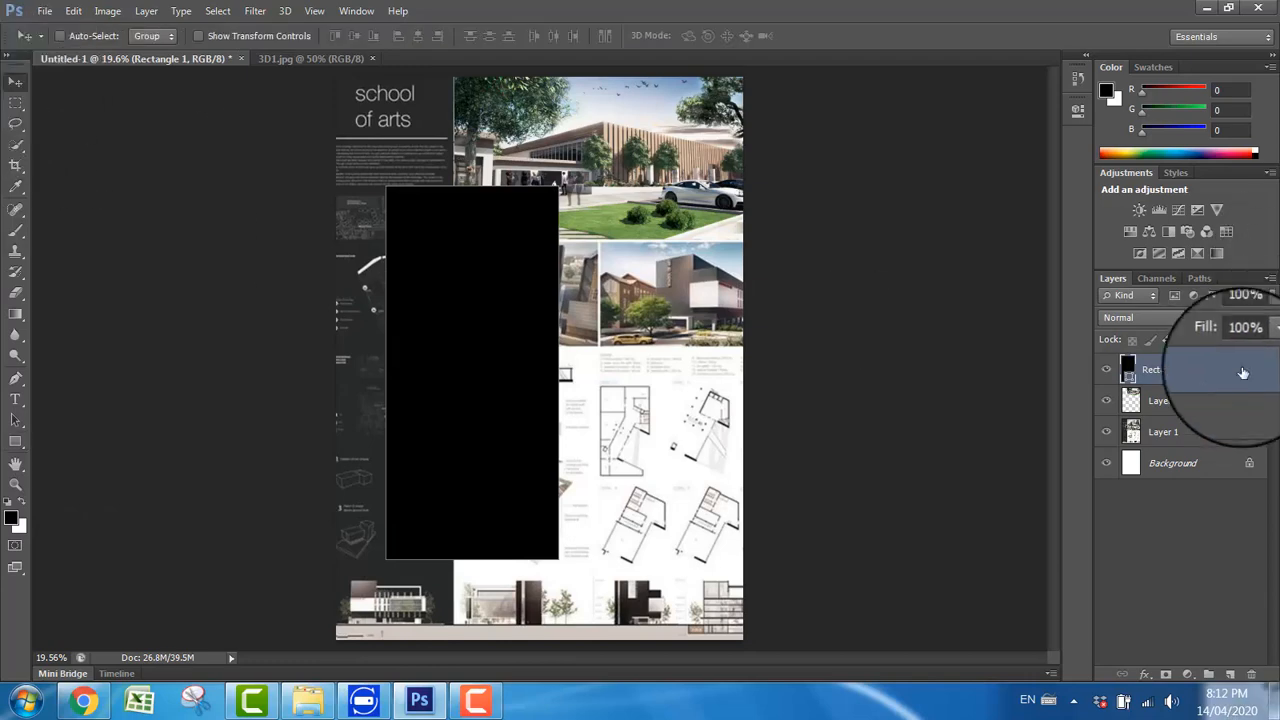
pyautogui.doubleClick(1128, 370)
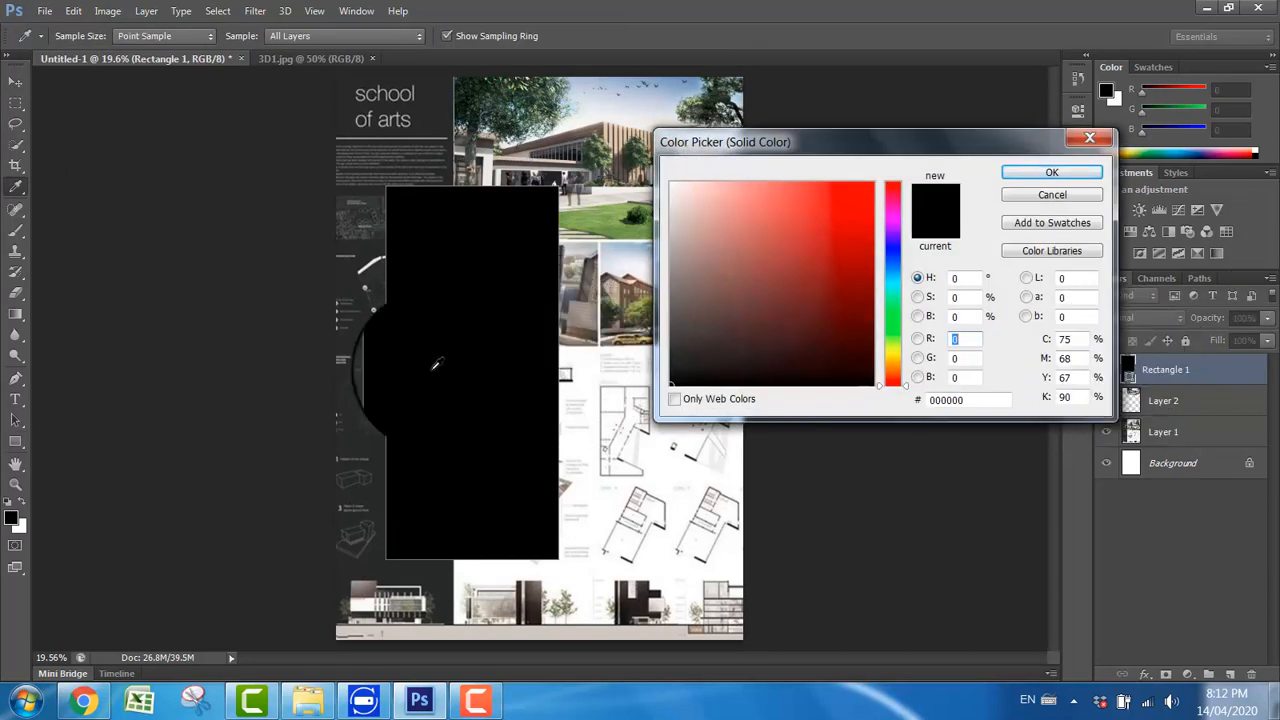
pyautogui.click(351, 377)
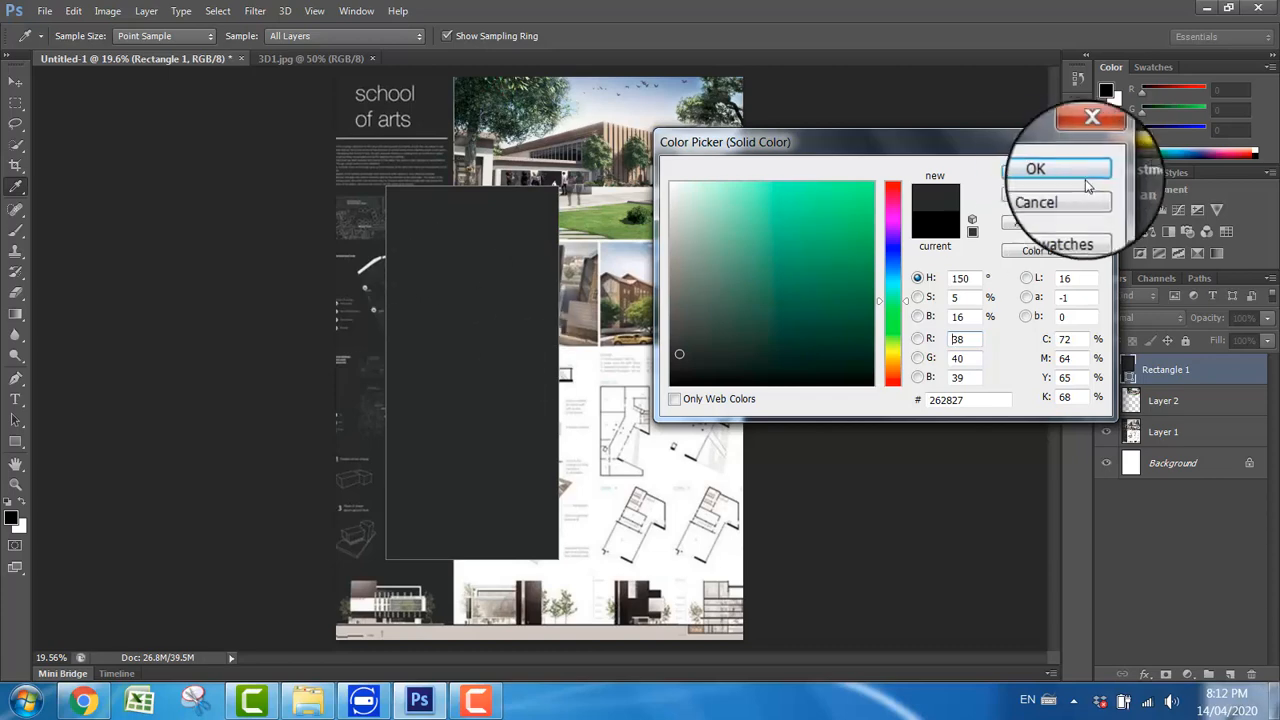
pyautogui.click(1052, 172)
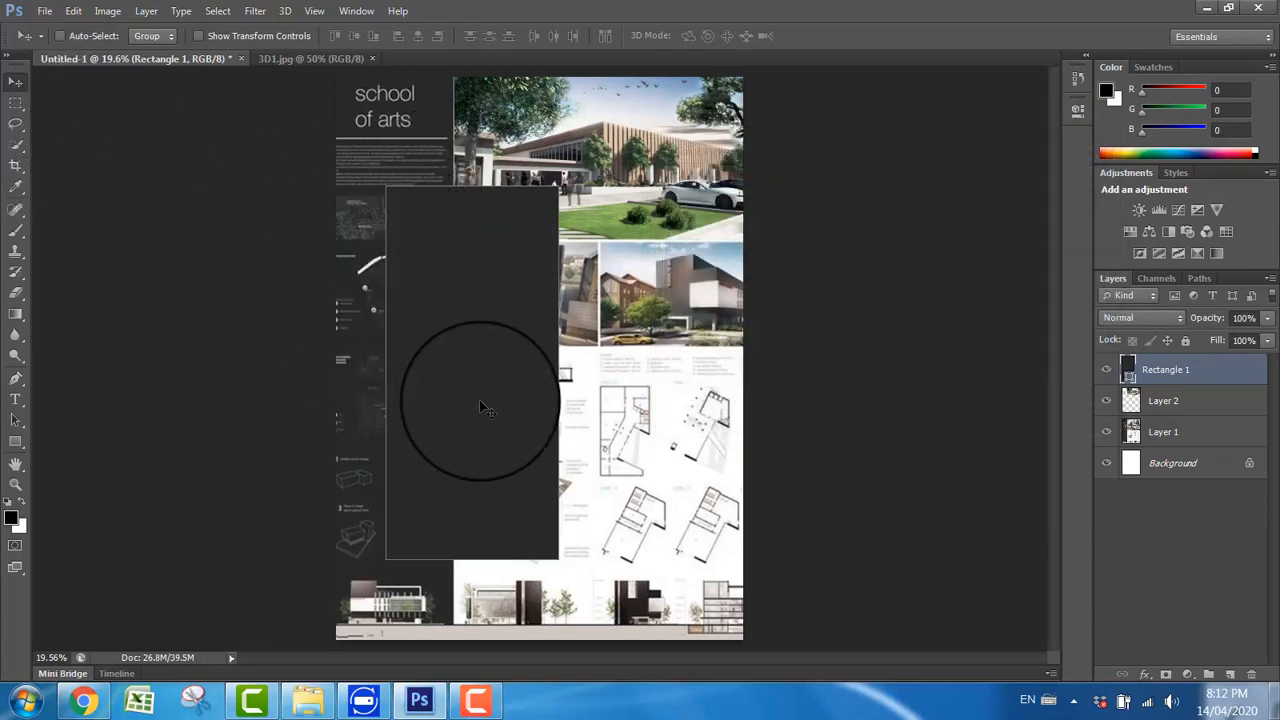
# Step: Move the grey rectangle to the page's lower-left corner and transform it to about 68% width and 151% height to cover the sidebar
pyautogui.moveTo(479, 407); pyautogui.dragTo(434, 483)
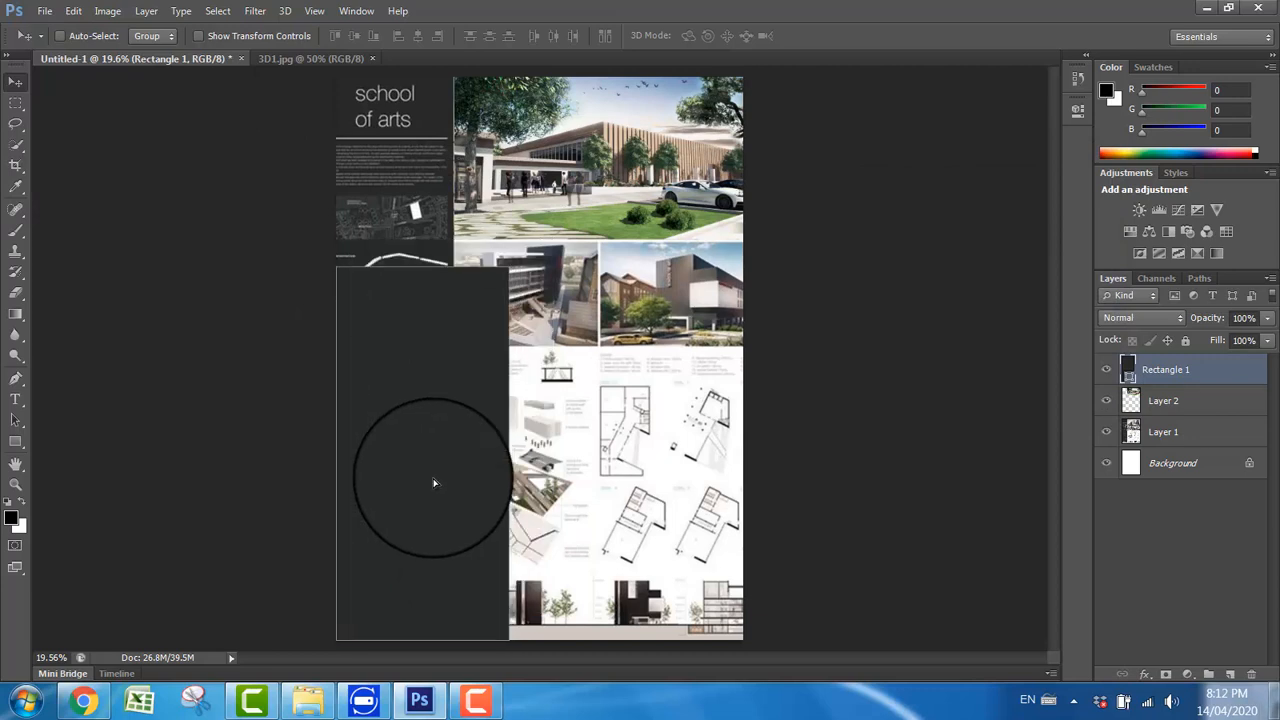
pyautogui.hotkey('ctrl', 't')
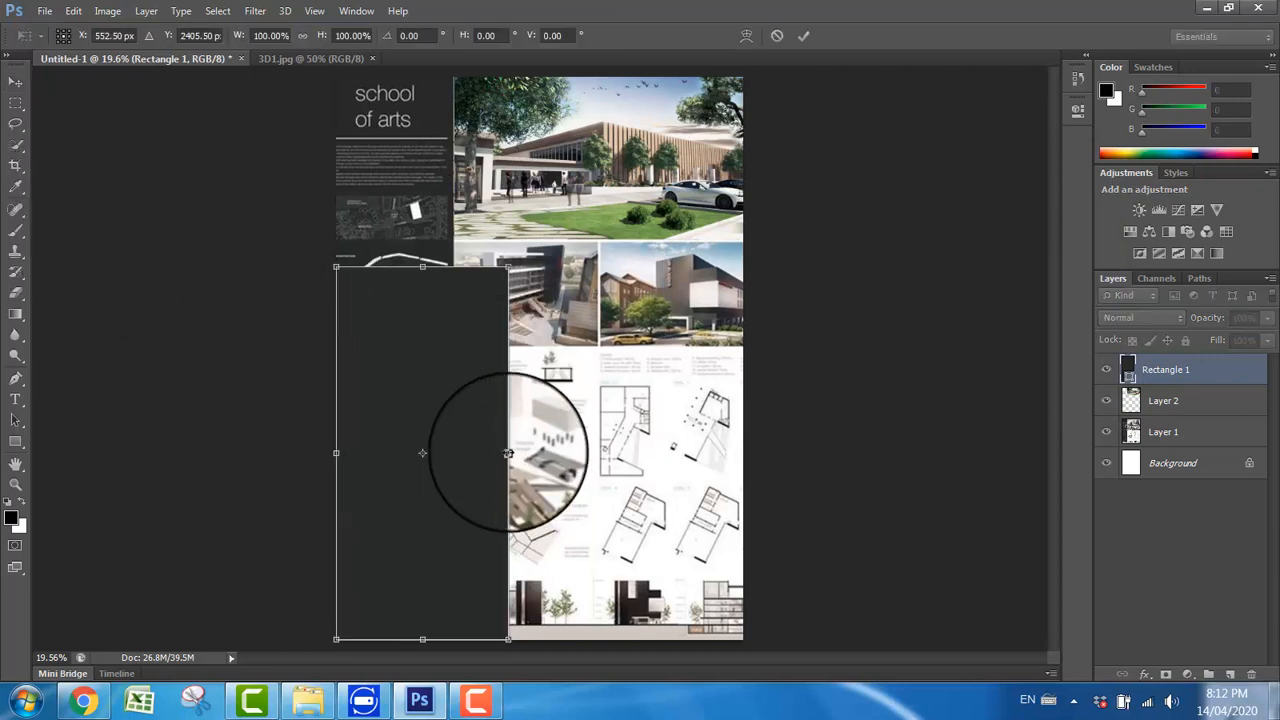
pyautogui.moveTo(508, 453); pyautogui.dragTo(454, 453)
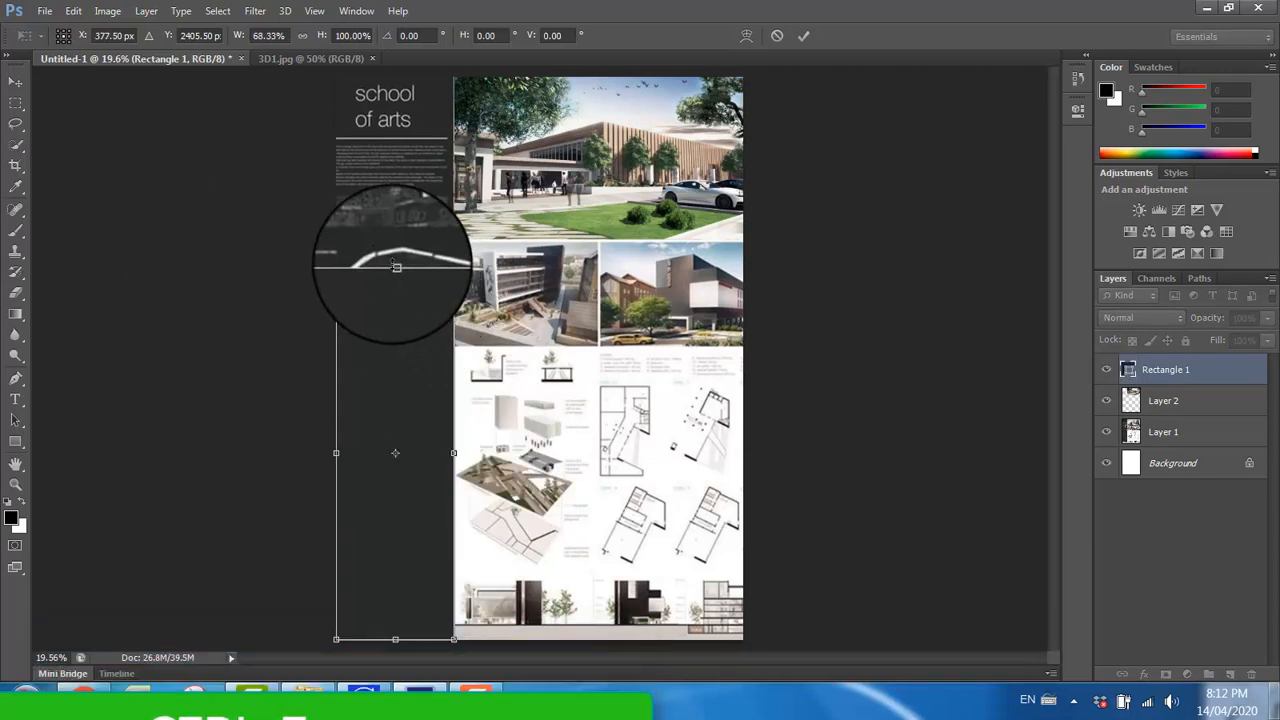
pyautogui.moveTo(396, 267); pyautogui.dragTo(386, 52)
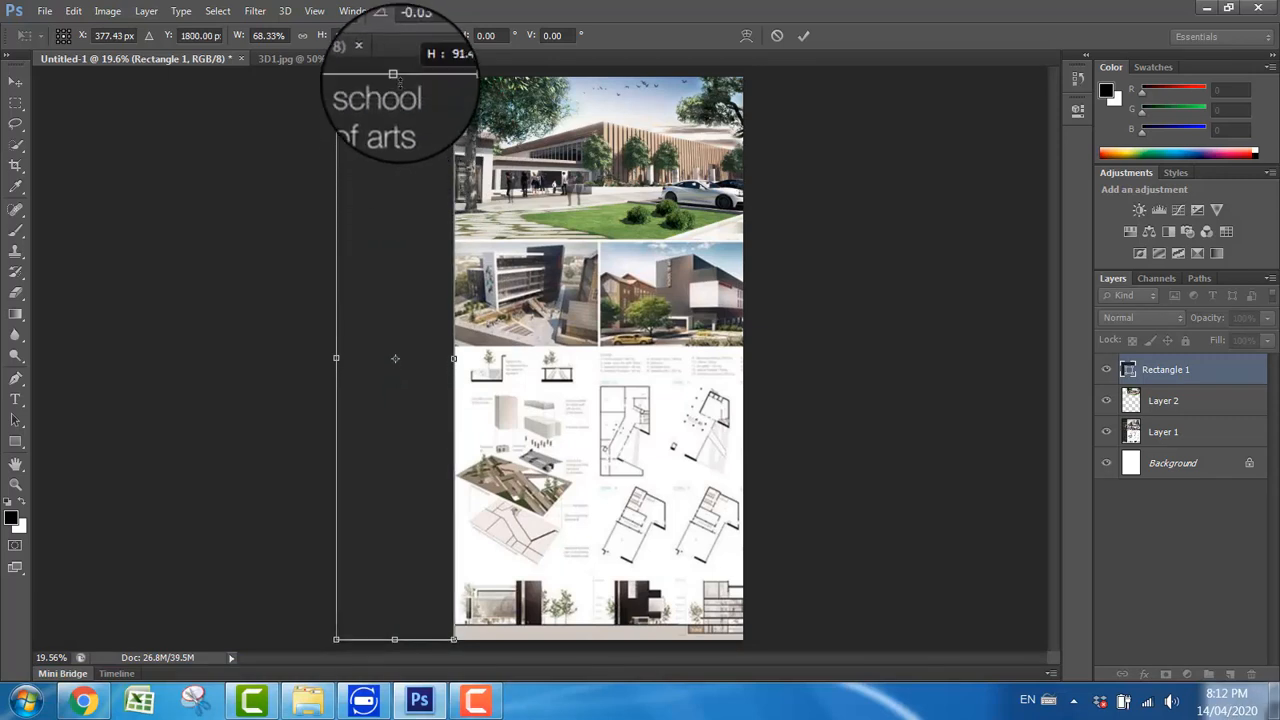
pyautogui.click(15, 80)
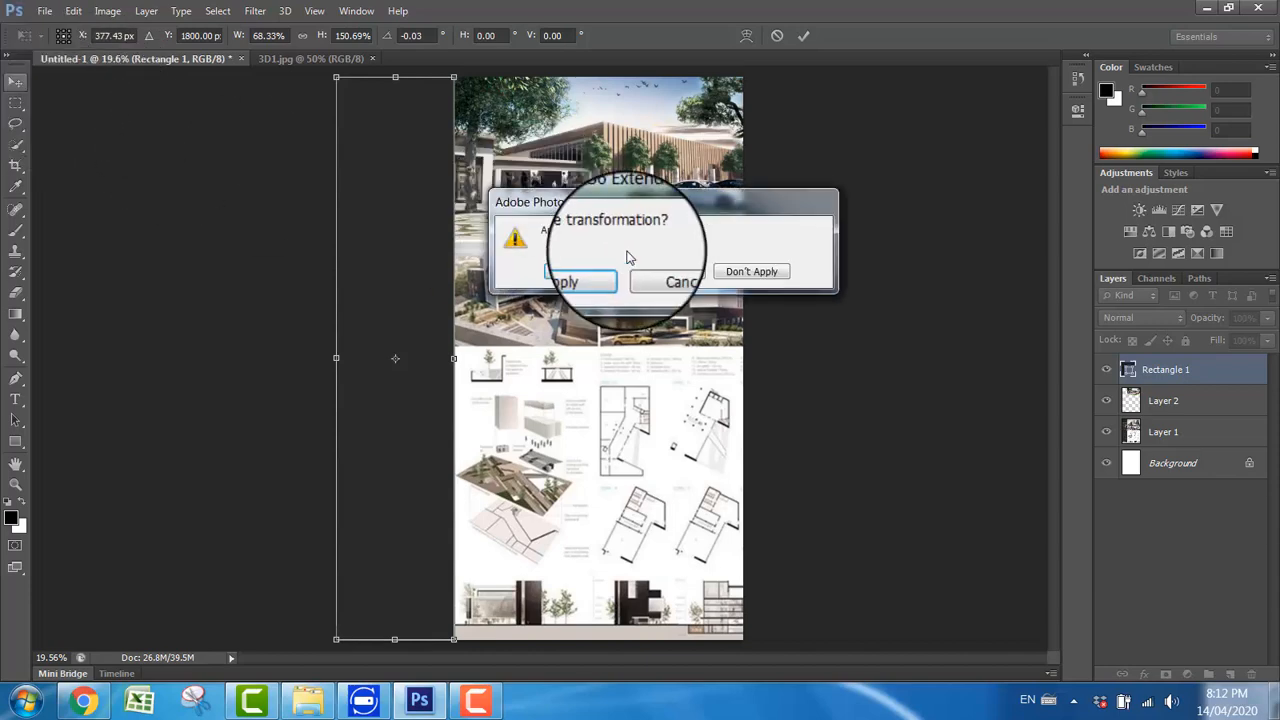
pyautogui.click(566, 278)
# Step: Undo the grey rectangle's transformation and move, stepping back through the history to its position right after recolouring
pyautogui.moveTo(577, 318); pyautogui.dragTo(612, 391)
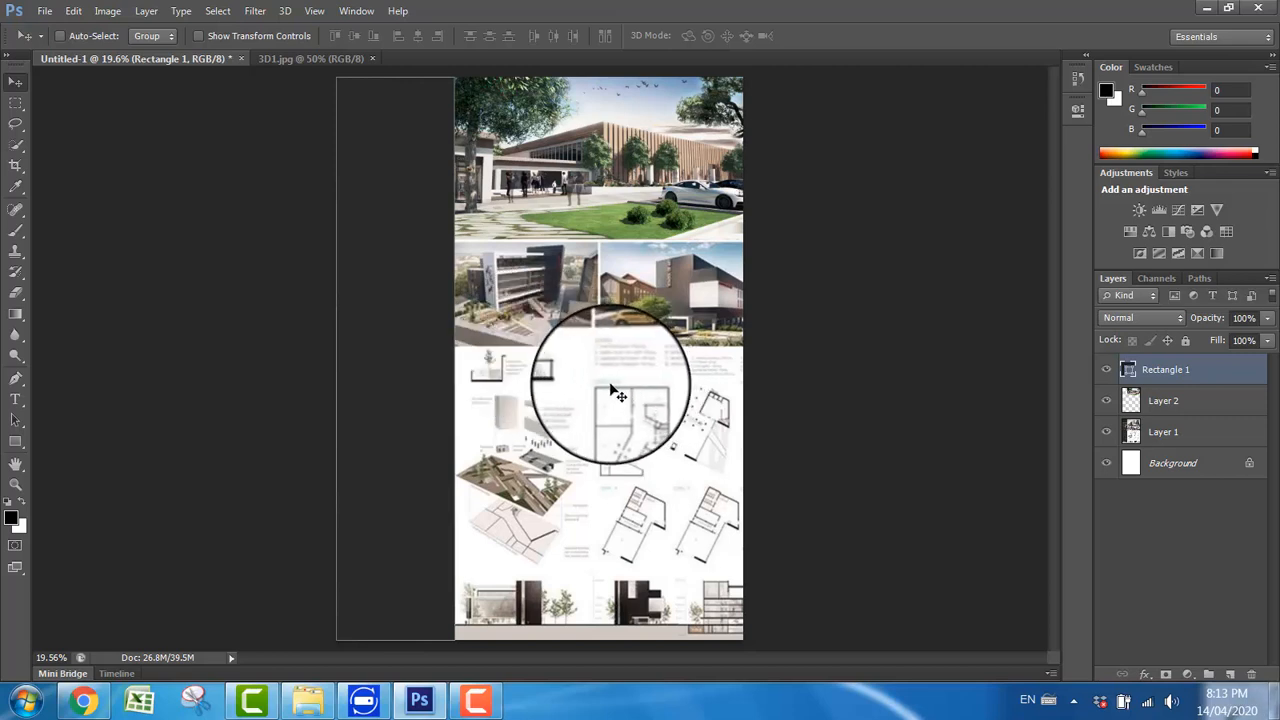
pyautogui.hotkey('ctrl', 'z')
pyautogui.moveTo(610, 384); pyautogui.dragTo(524, 409)
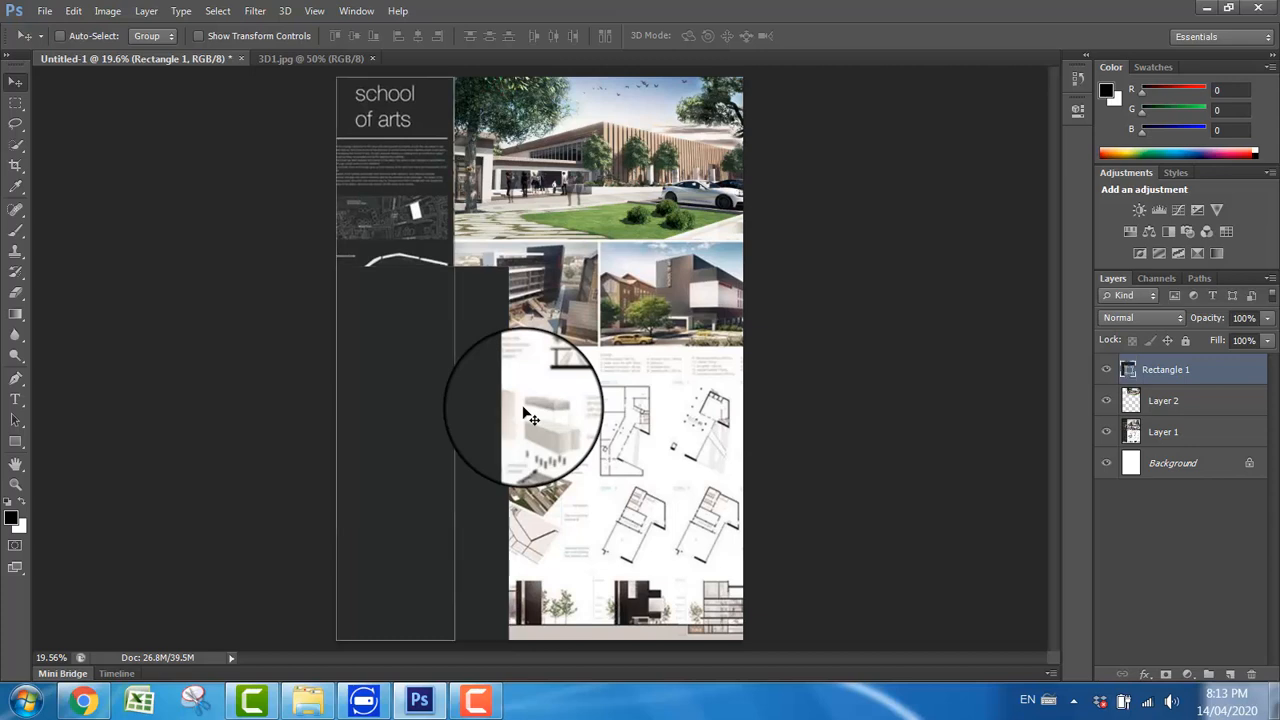
pyautogui.hotkey('ctrl', 'z')
pyautogui.hotkey('ctrl', 'z')
pyautogui.hotkey('ctrl', 'z')
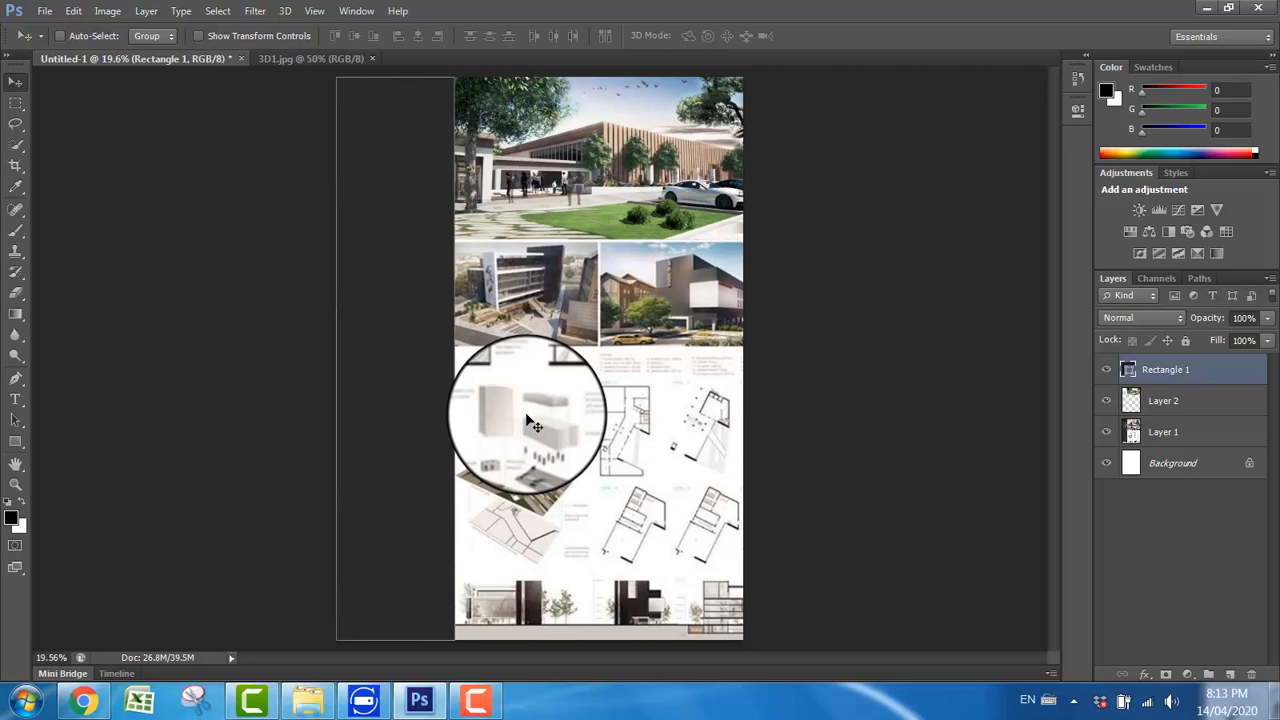
pyautogui.hotkey('ctrl', 'alt', 'z')
pyautogui.hotkey('ctrl', 'alt', 'z')
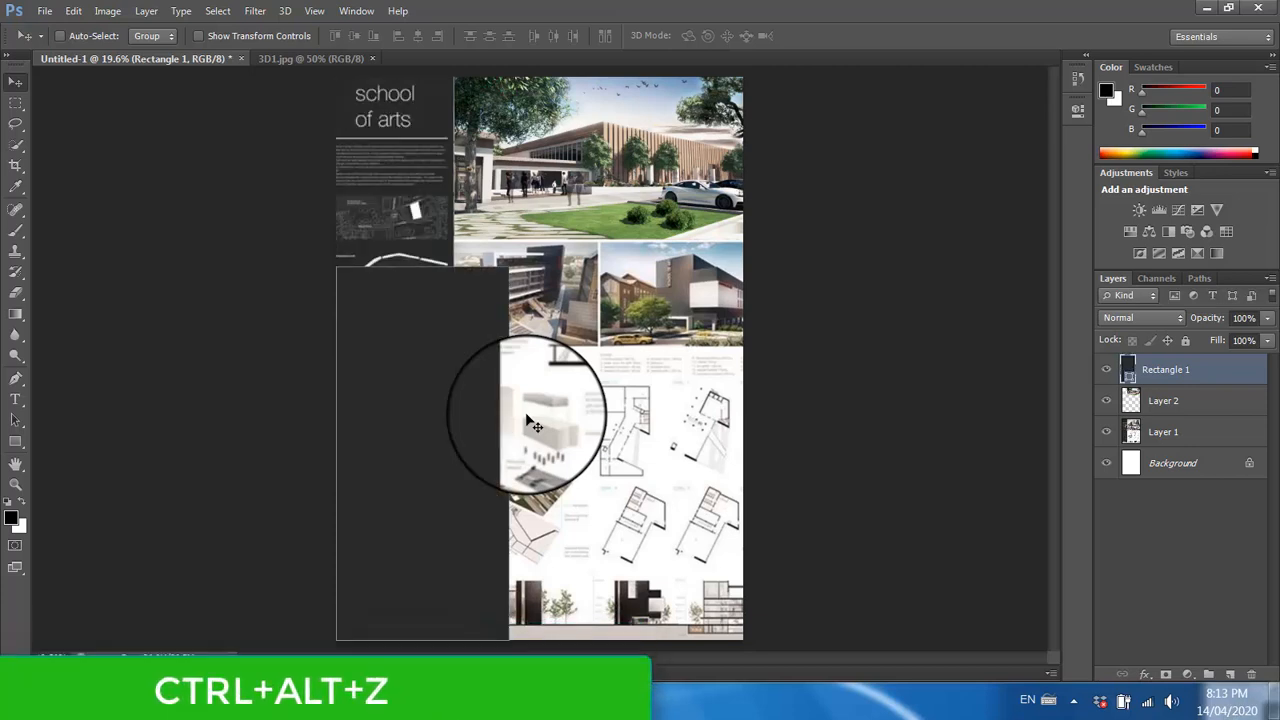
pyautogui.hotkey('ctrl', 'alt', 'z')
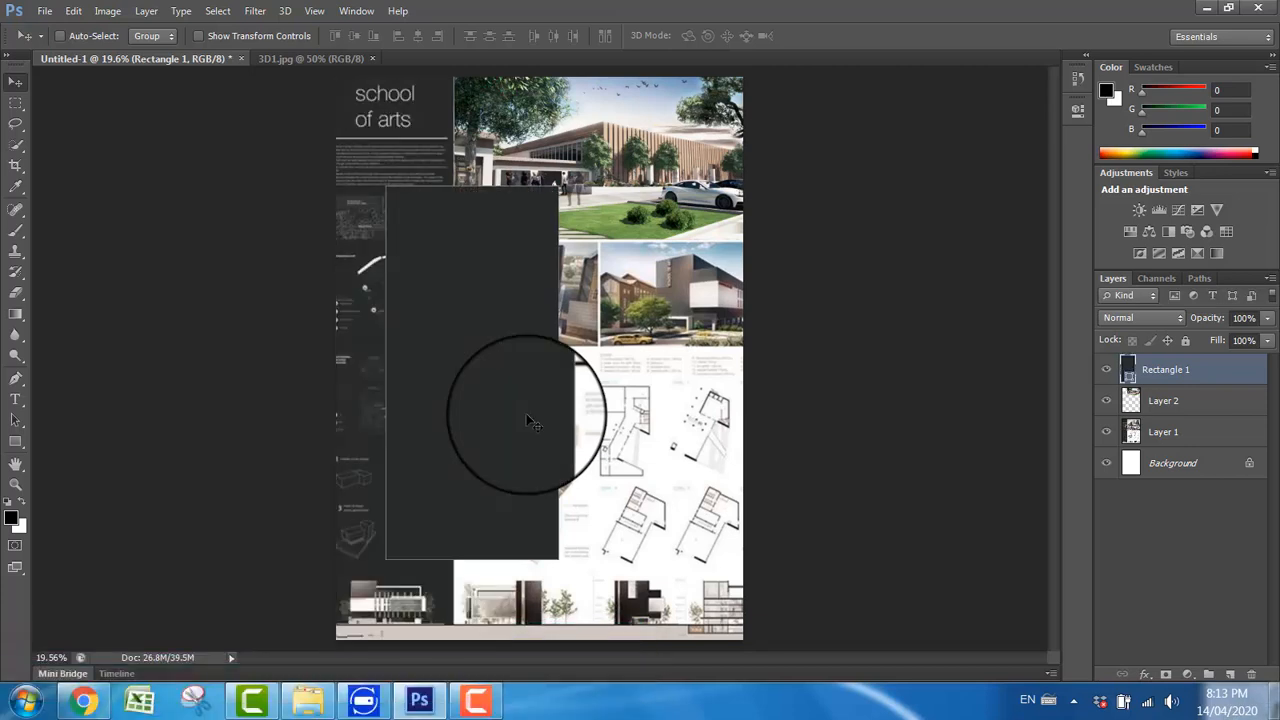
# Step: Align the grey rectangle with the page's lower-left edge, then transform it to about 68% width and 153% height to cover the sidebar
pyautogui.moveTo(528, 462); pyautogui.dragTo(456, 559)
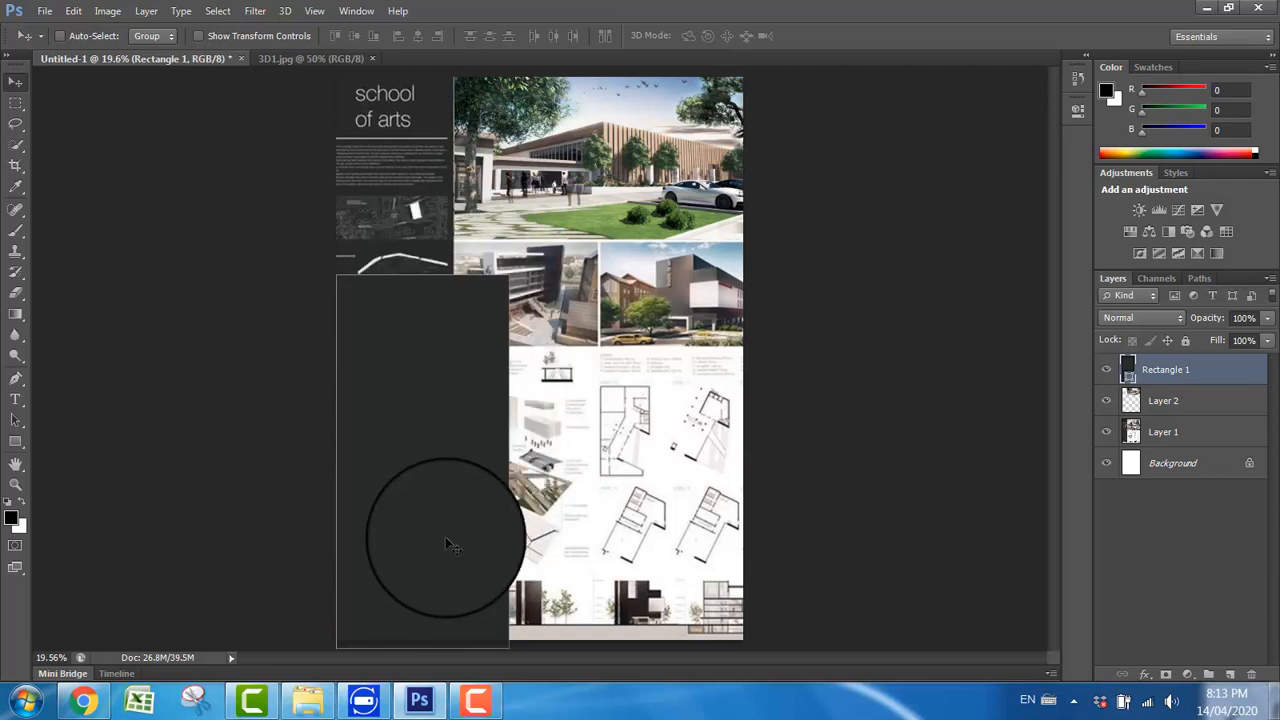
pyautogui.hotkey('ctrl', 't')
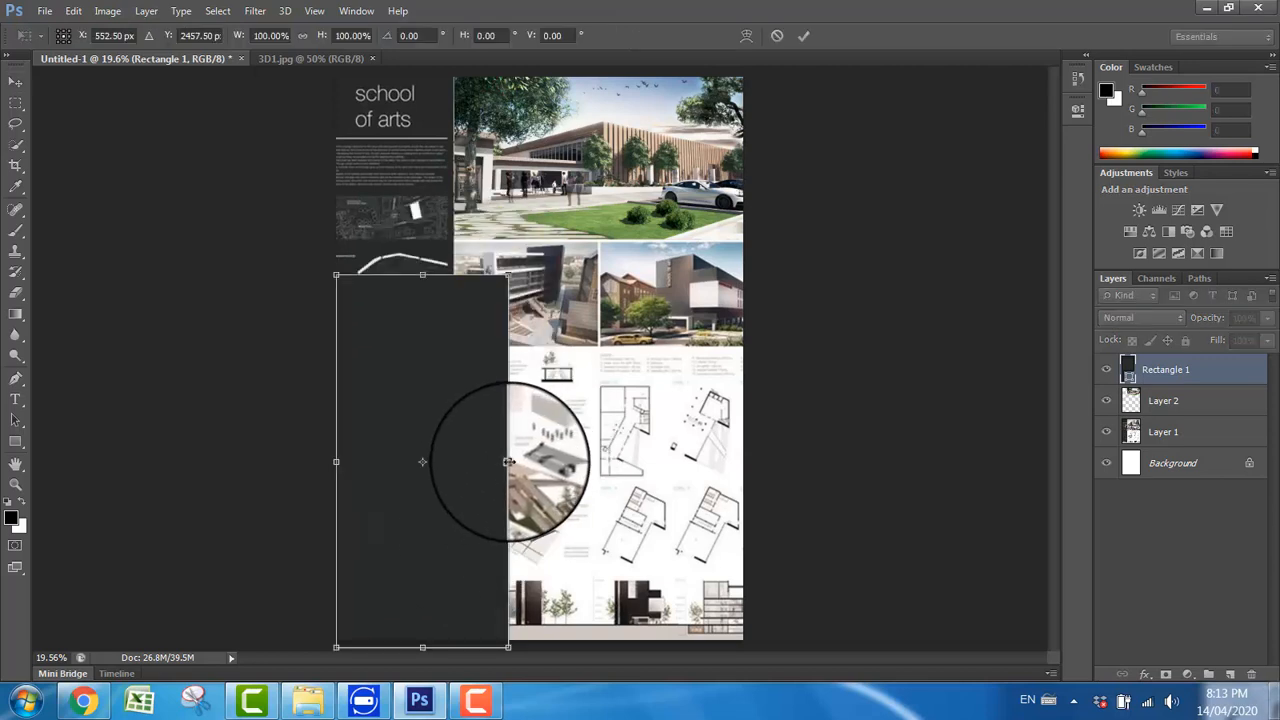
pyautogui.moveTo(509, 461); pyautogui.dragTo(454, 458)
pyautogui.moveTo(395, 274); pyautogui.dragTo(394, 270)
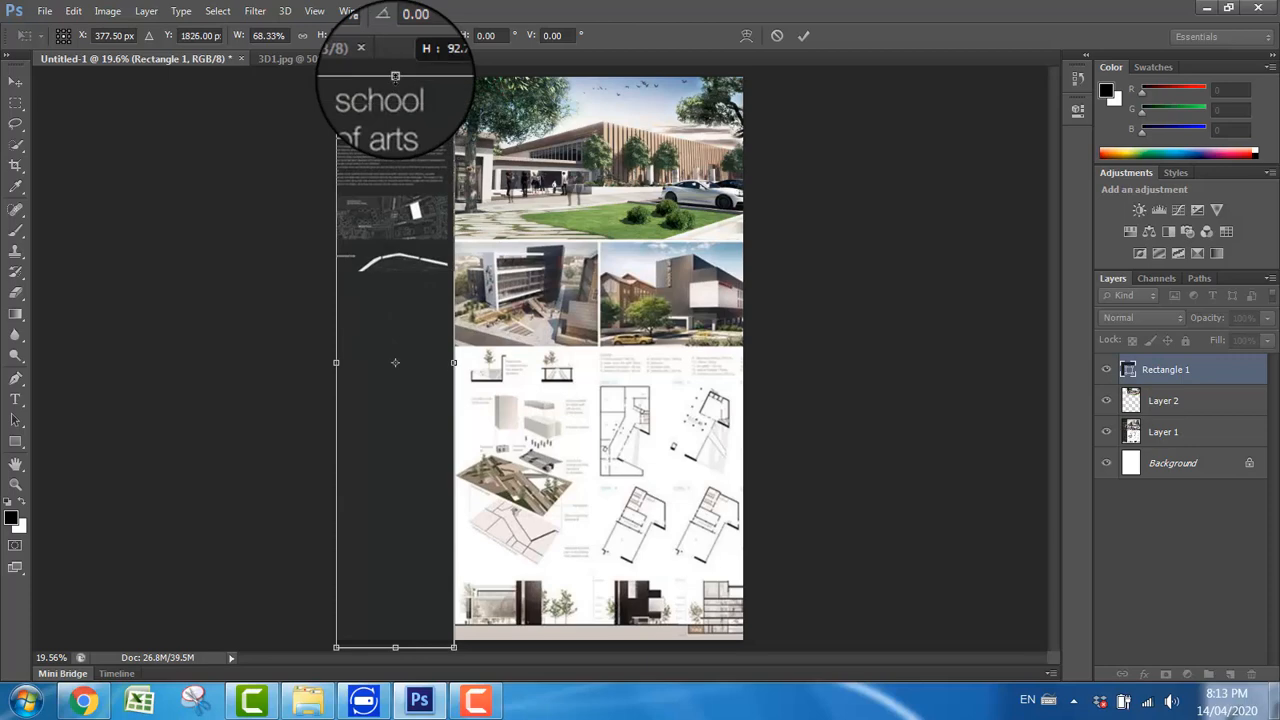
pyautogui.moveTo(395, 76); pyautogui.dragTo(395, 77)
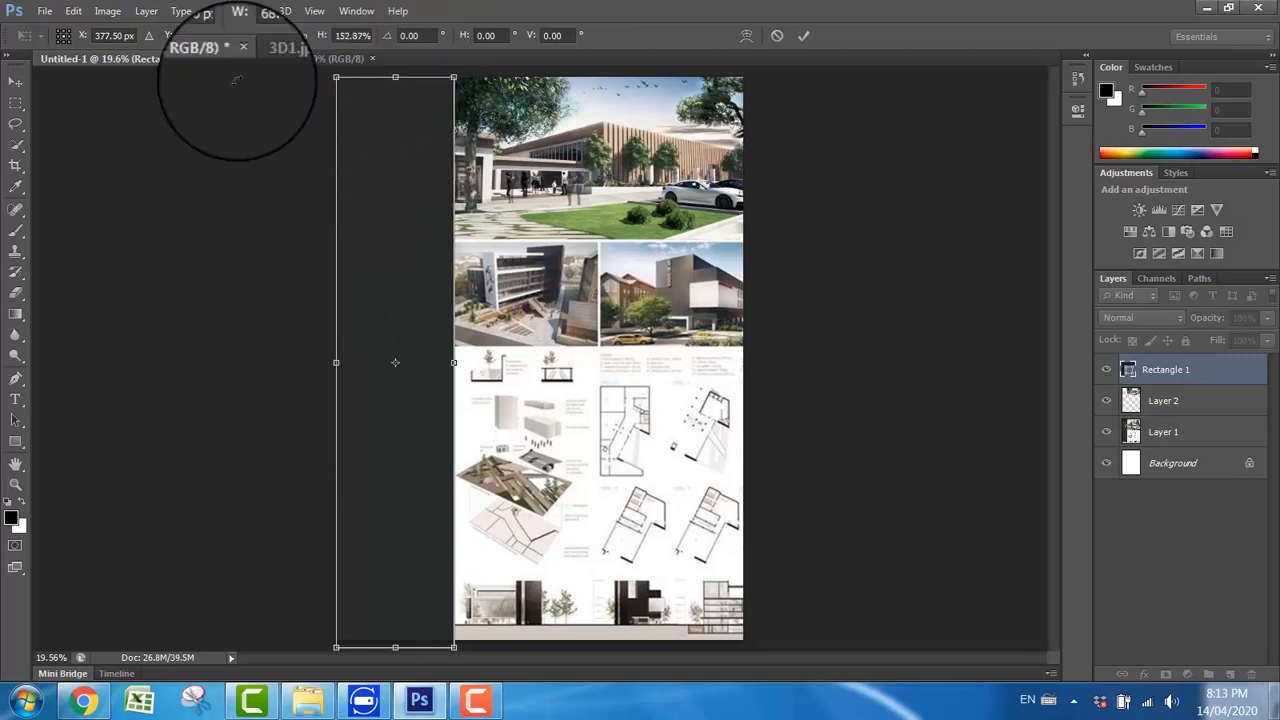
pyautogui.click(15, 80)
pyautogui.click(580, 274)
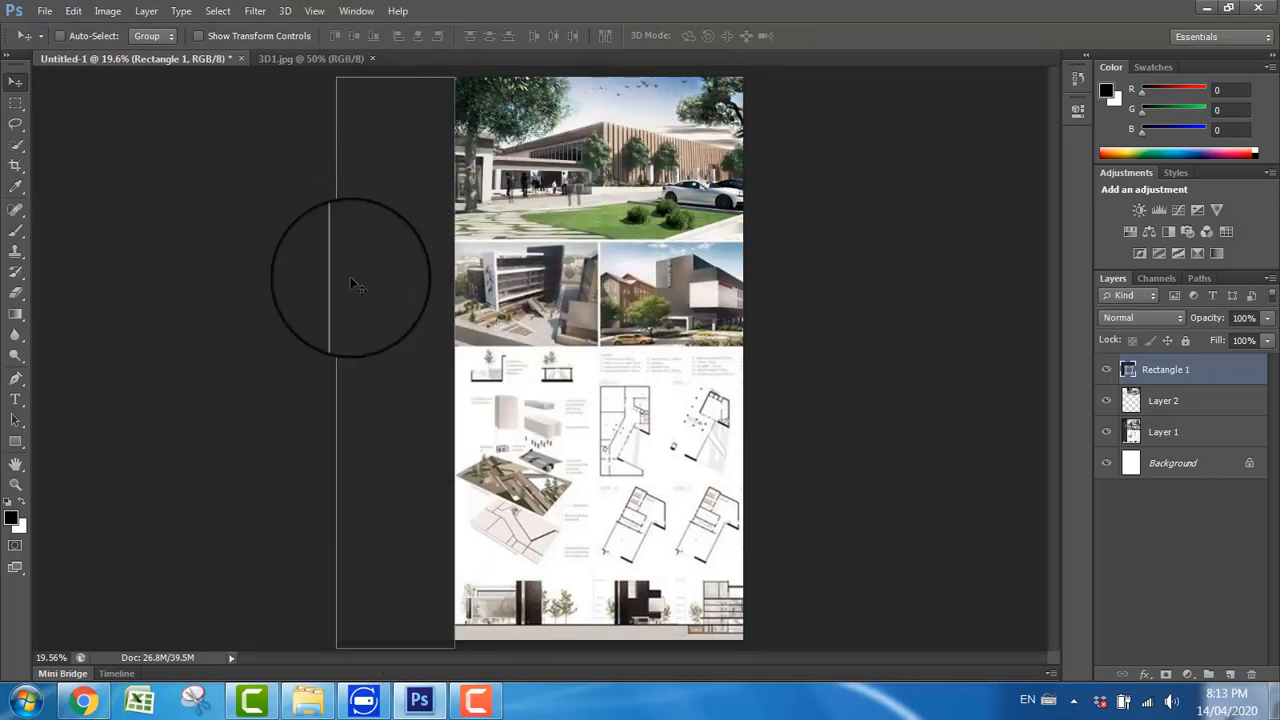
# Step: Import the MAIN FLOOR PDF page at 300 pixels/inch in RGB Color and bring the floor plan onto the board
pyautogui.click(42, 11)
pyautogui.click(77, 54)
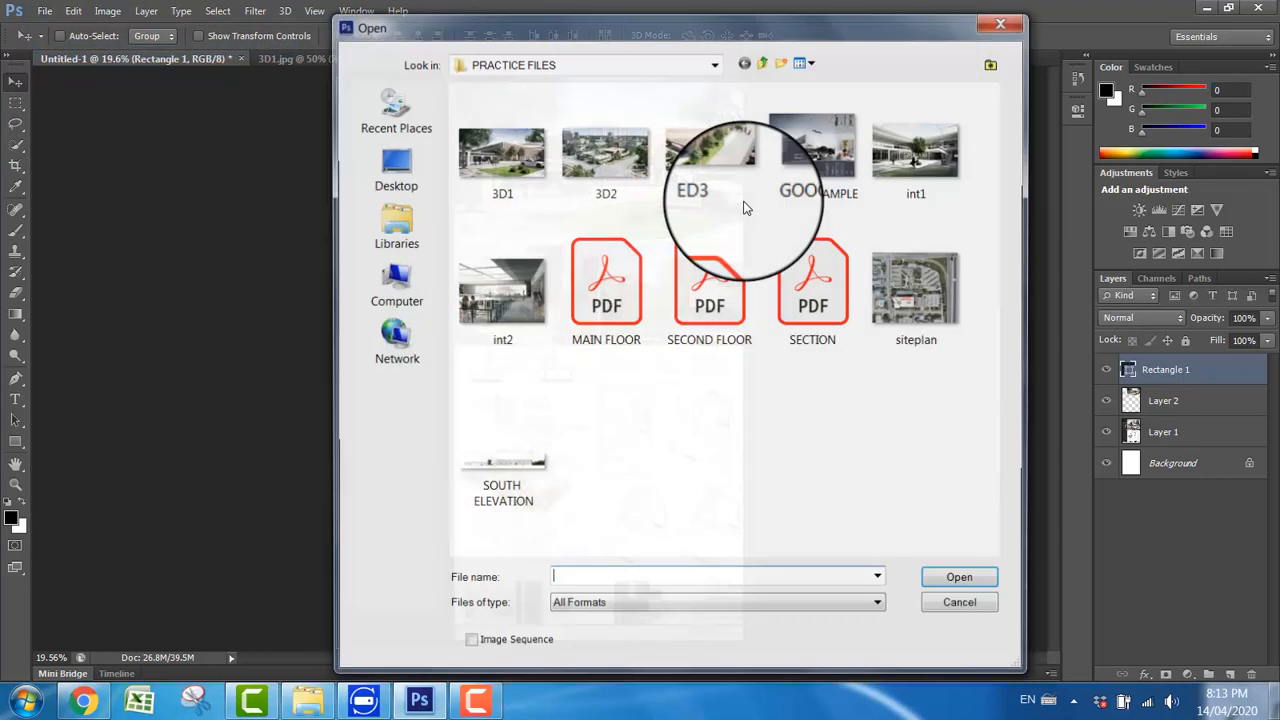
pyautogui.doubleClick(622, 308)
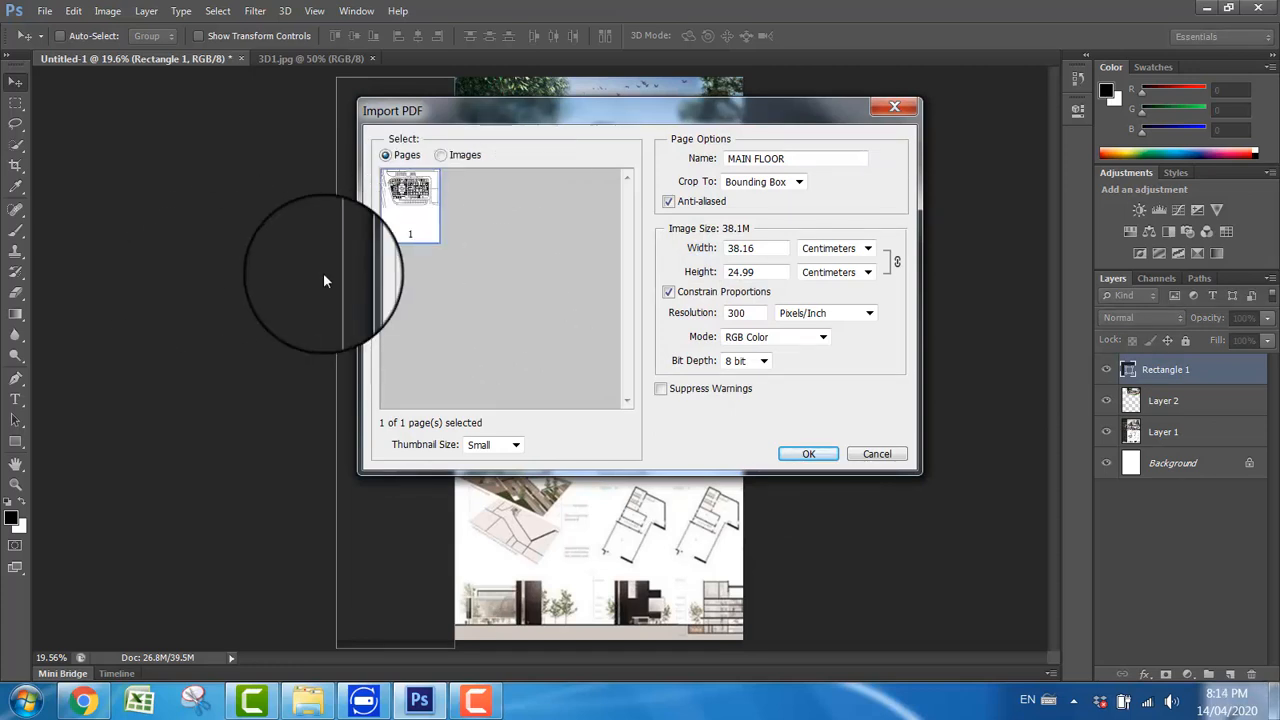
pyautogui.click(814, 454)
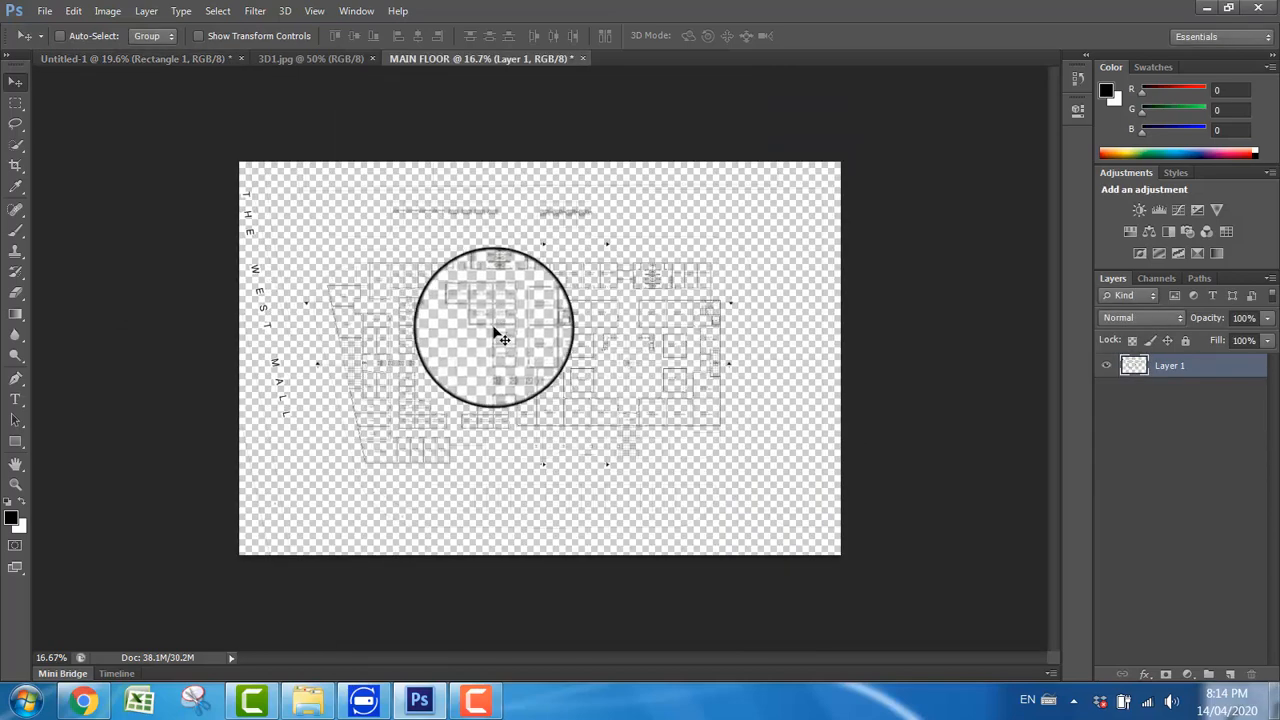
pyautogui.moveTo(495, 331); pyautogui.dragTo(507, 356)
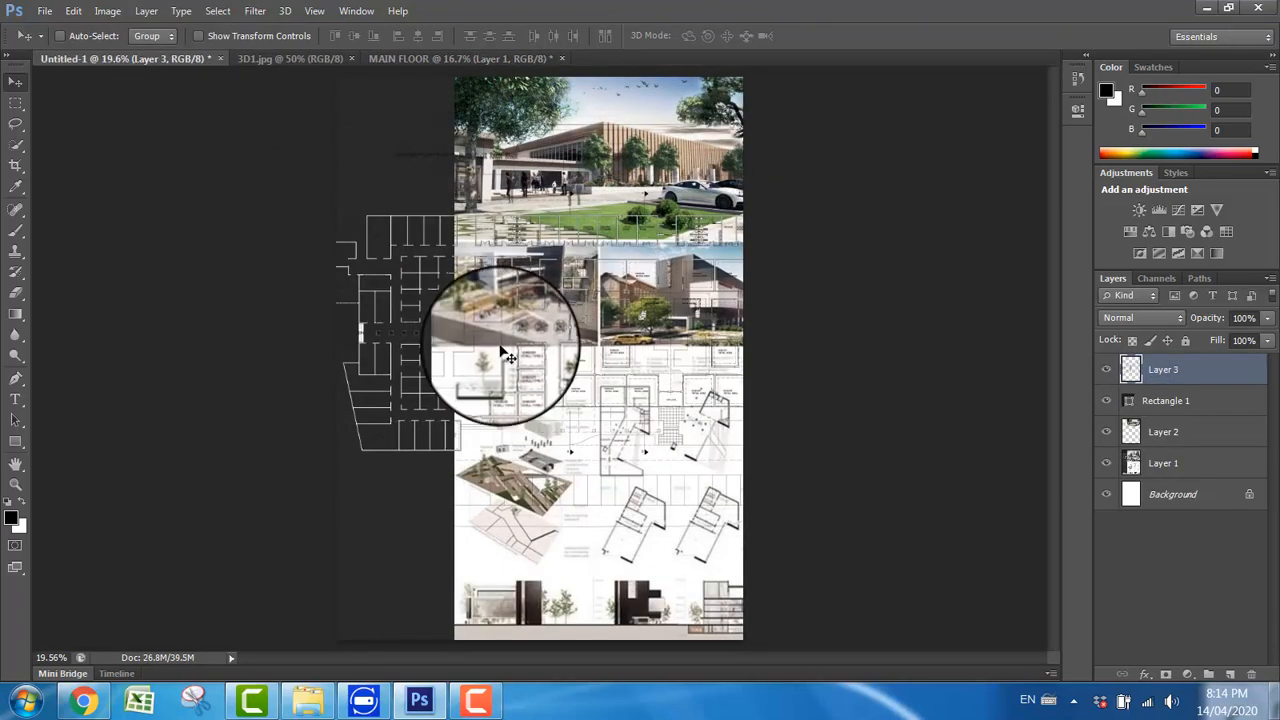
# Step: Transform the main floor plan to about 38% size, rotate it -90 degrees, and move it to the upper part of the dark sidebar
pyautogui.hotkey('ctrl', 't')
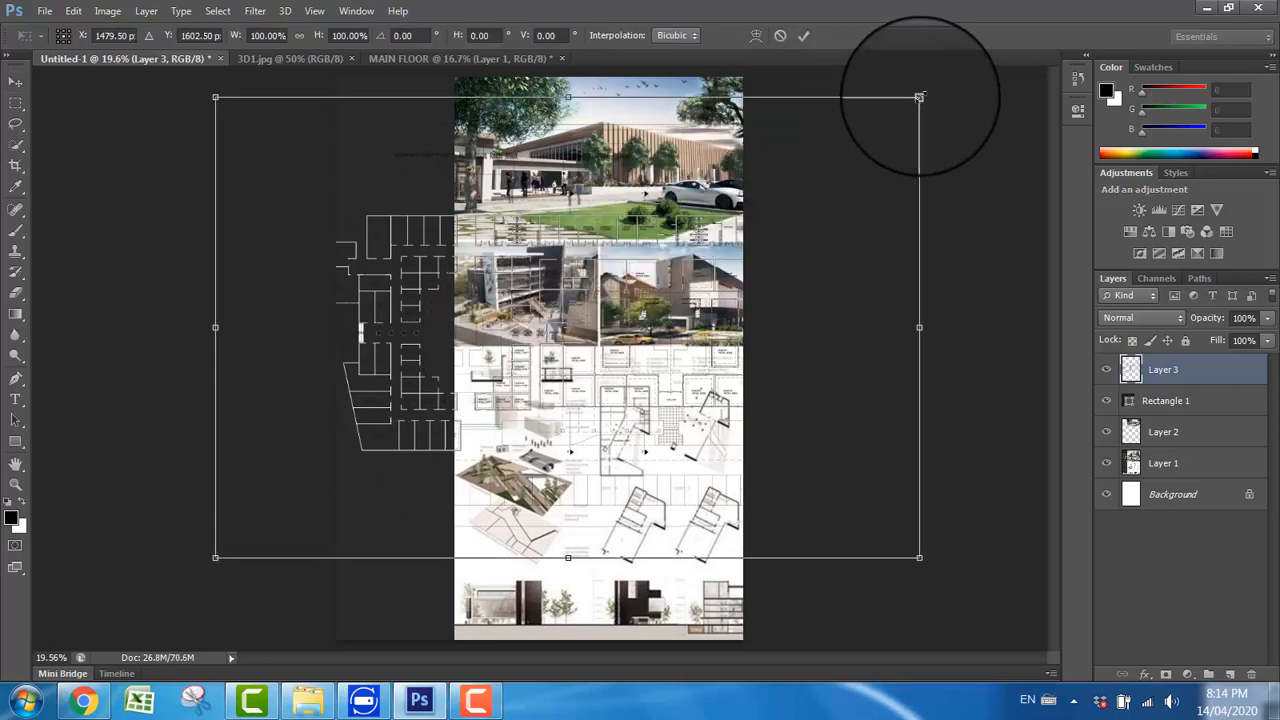
pyautogui.moveTo(919, 97); pyautogui.dragTo(524, 430)
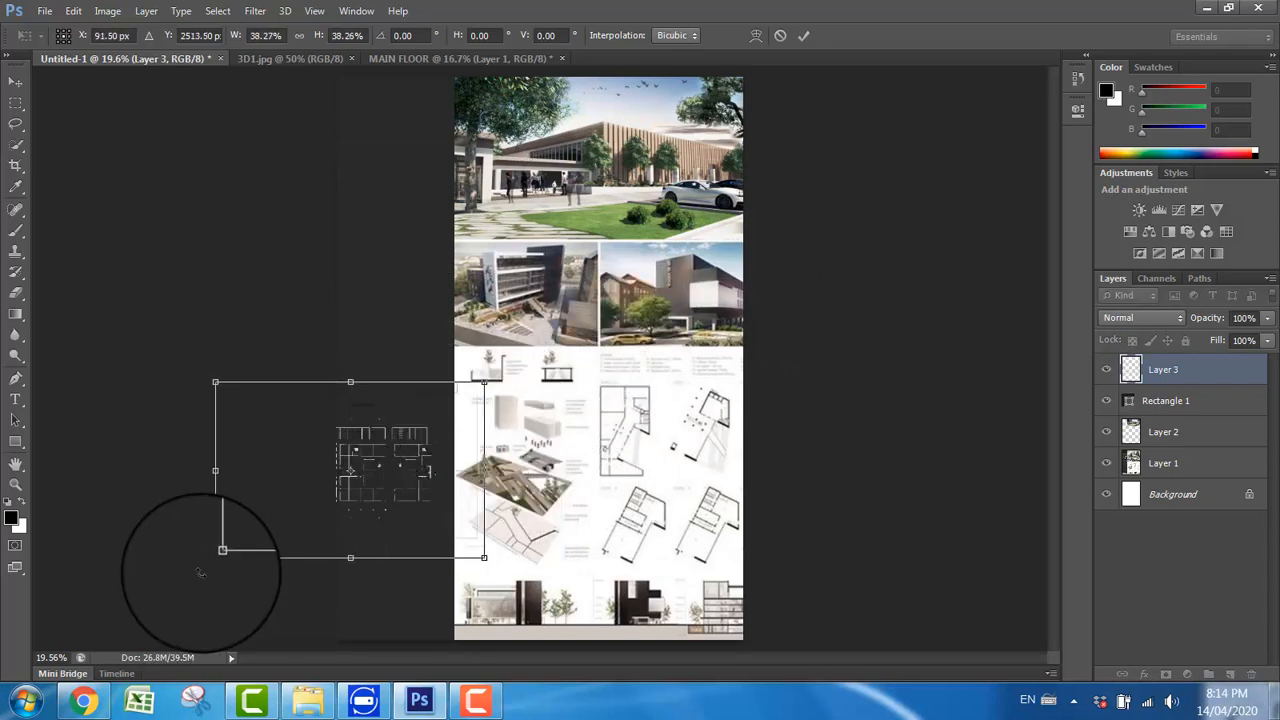
pyautogui.moveTo(200, 572); pyautogui.dragTo(436, 620)
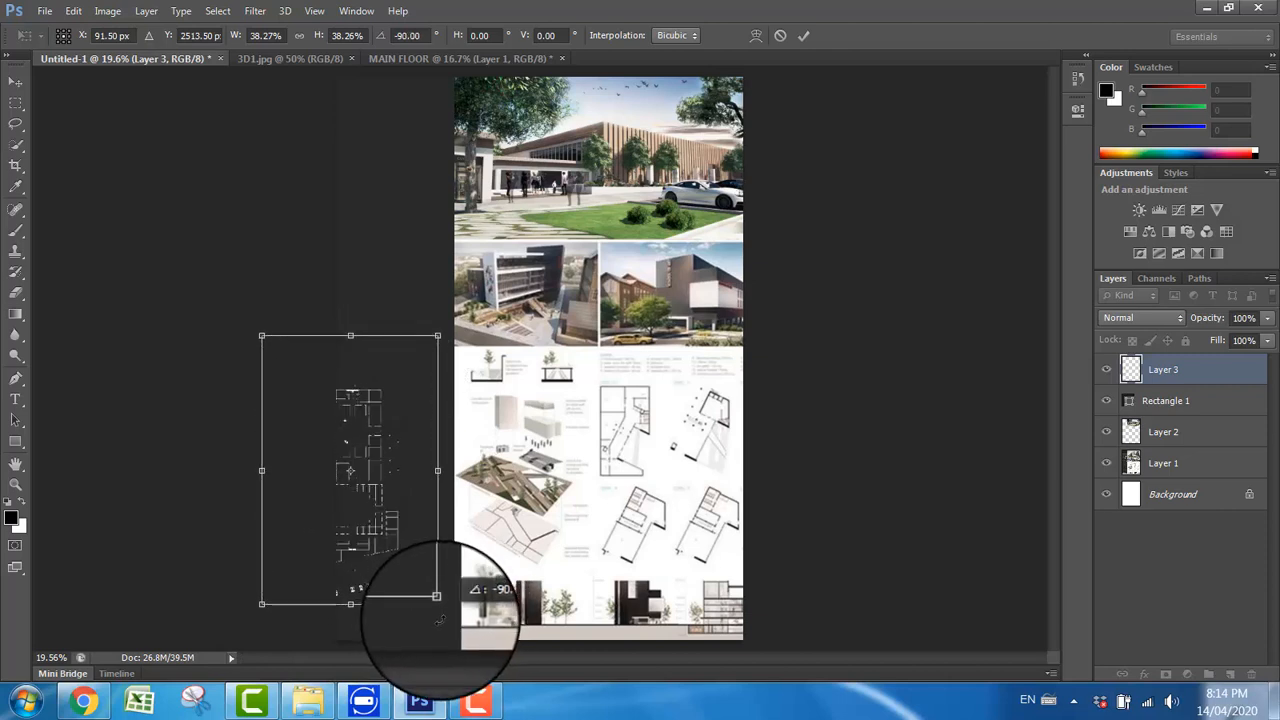
pyautogui.click(18, 87)
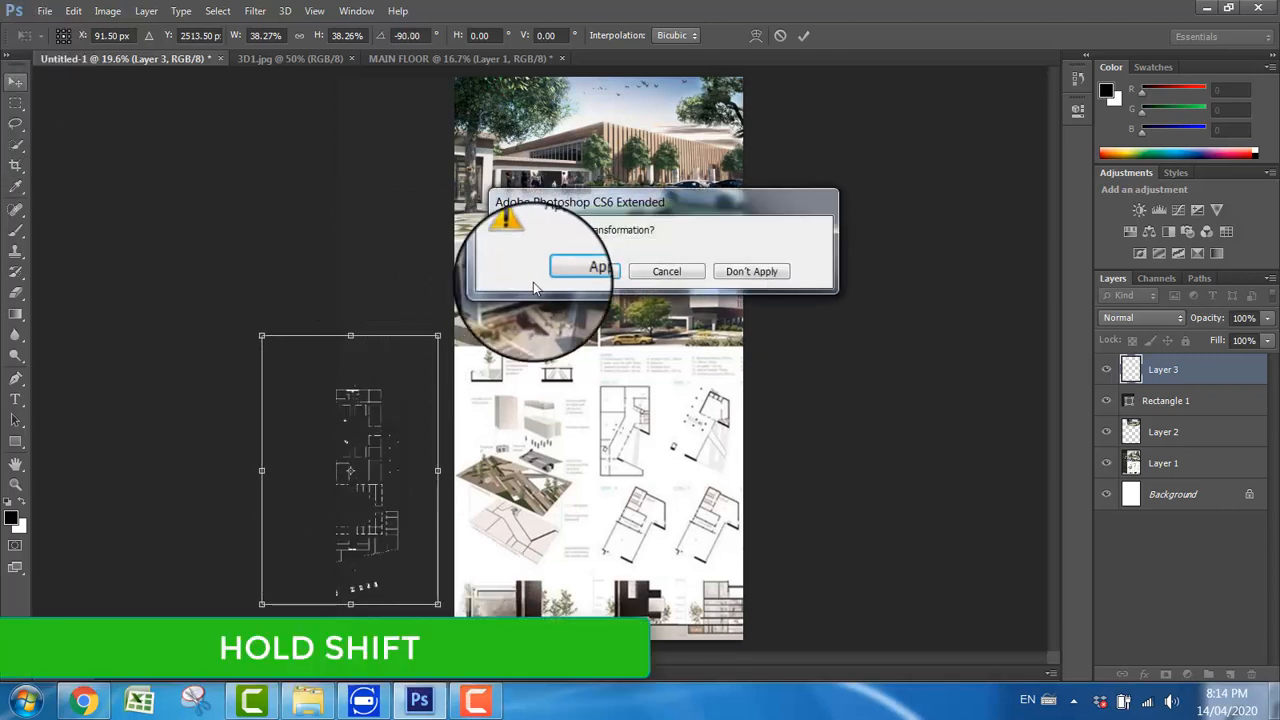
pyautogui.click(568, 268)
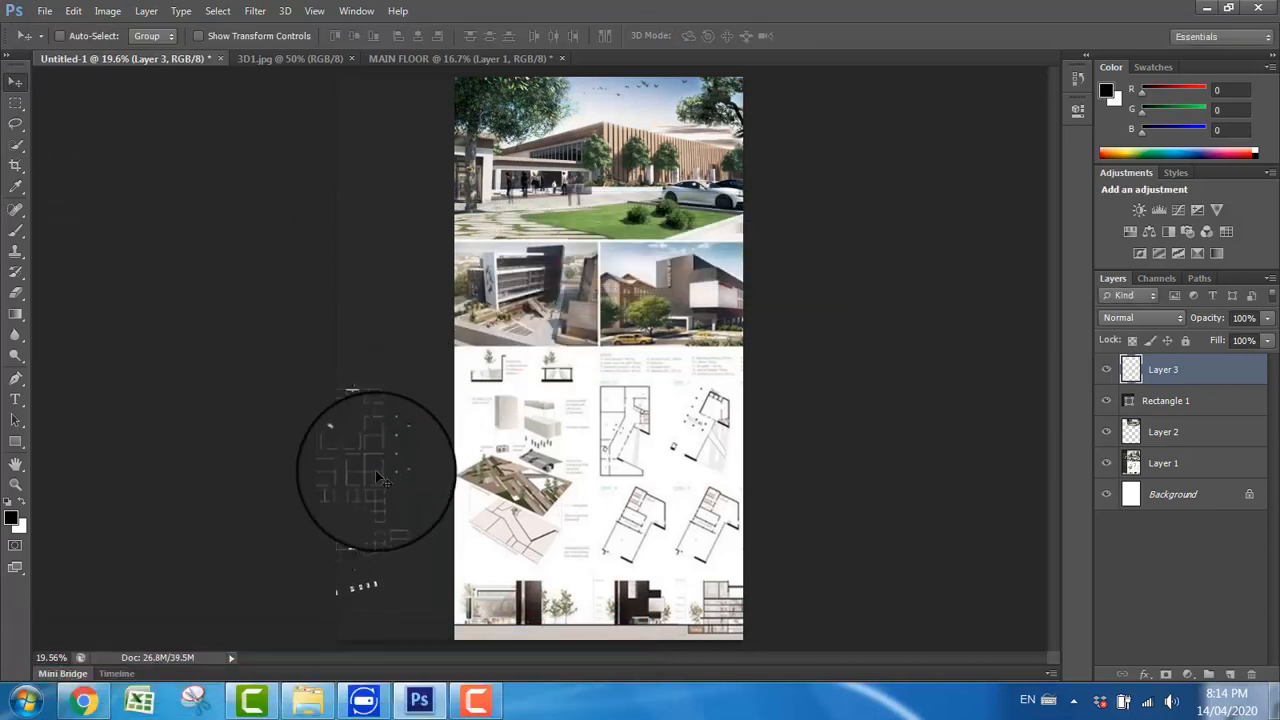
pyautogui.moveTo(376, 466); pyautogui.dragTo(428, 166)
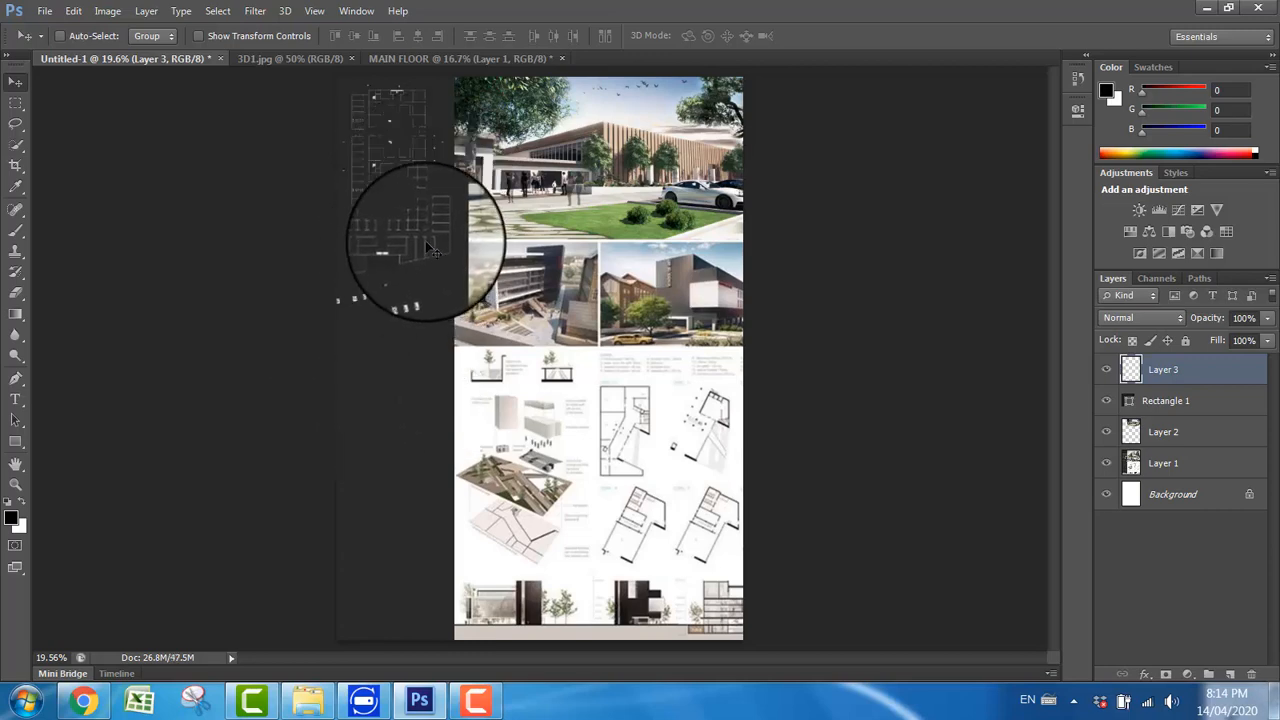
# Step: Invert the main floor plan's colours so its linework is light against the dark sidebar
pyautogui.scroll(2, 397, 208)
pyautogui.scroll(5, 397, 208)
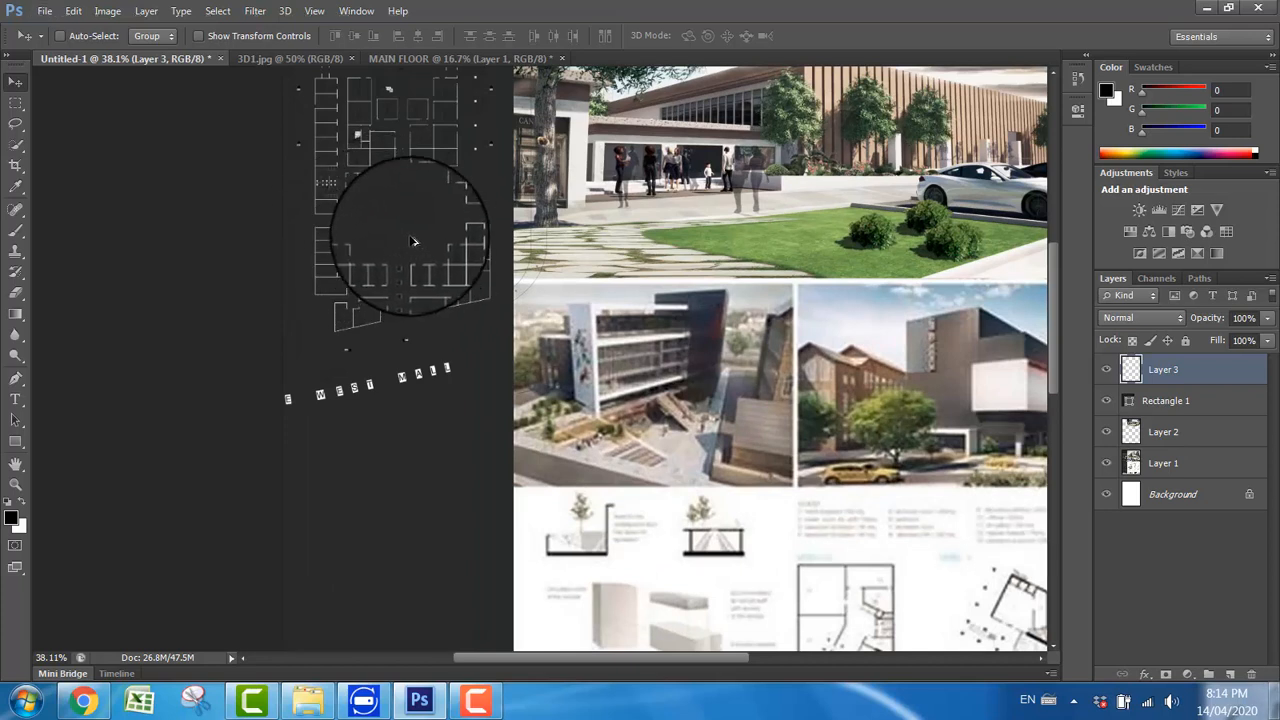
pyautogui.scroll(4, 413, 241)
pyautogui.scroll(-2, 430, 252)
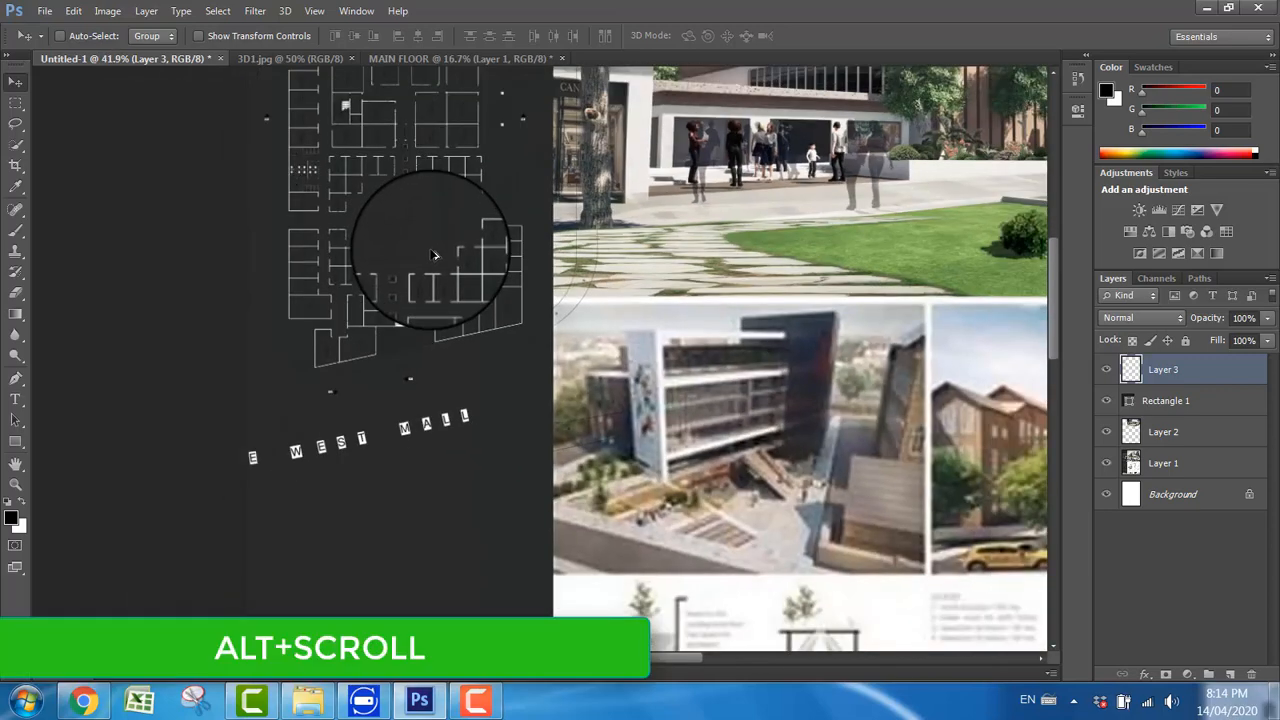
pyautogui.scroll(3, 433, 255)
pyautogui.scroll(-2, 430, 243)
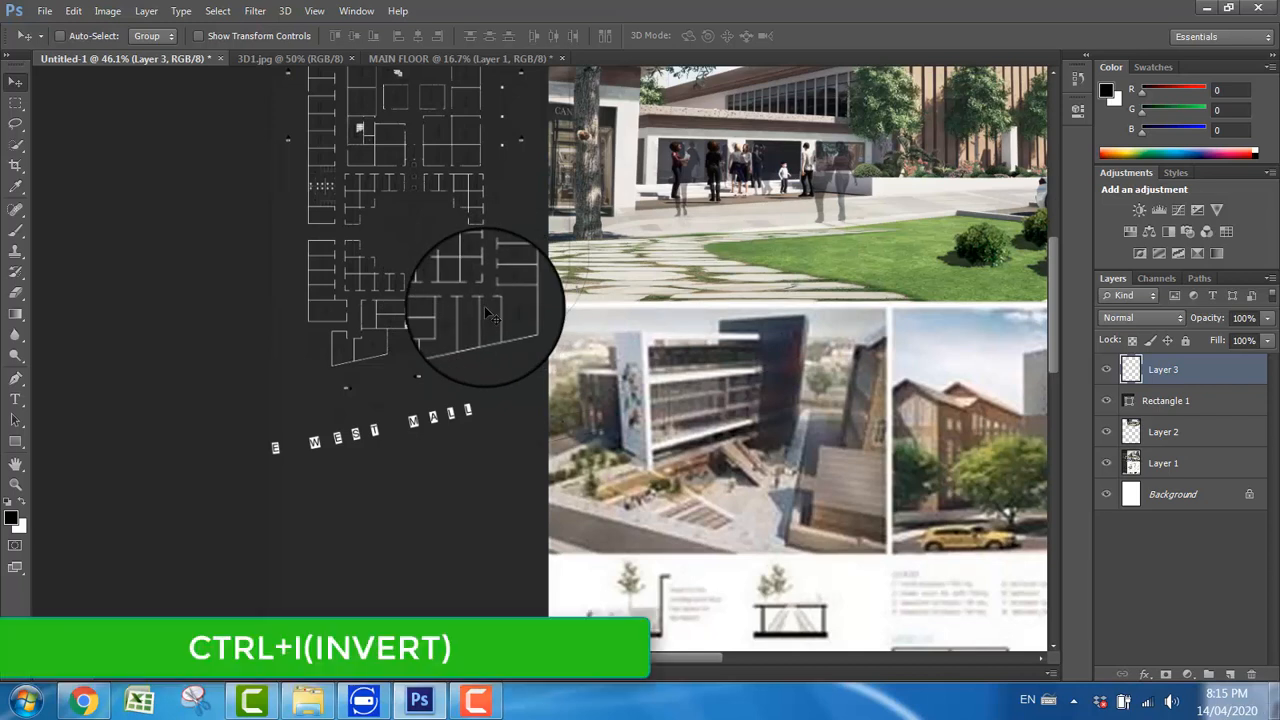
pyautogui.hotkey('ctrl', 'i')
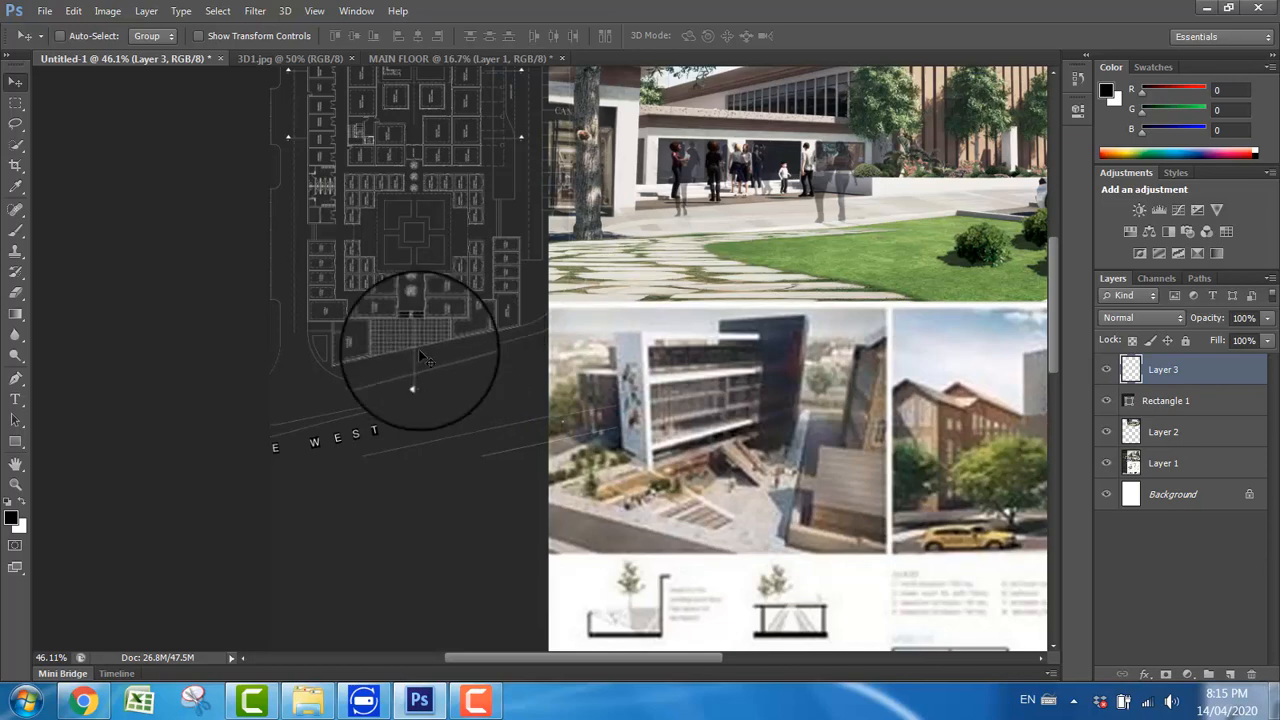
# Step: Duplicate the inverted floor plan layer three times in place to strengthen its linework
pyautogui.scroll(5, 381, 289)
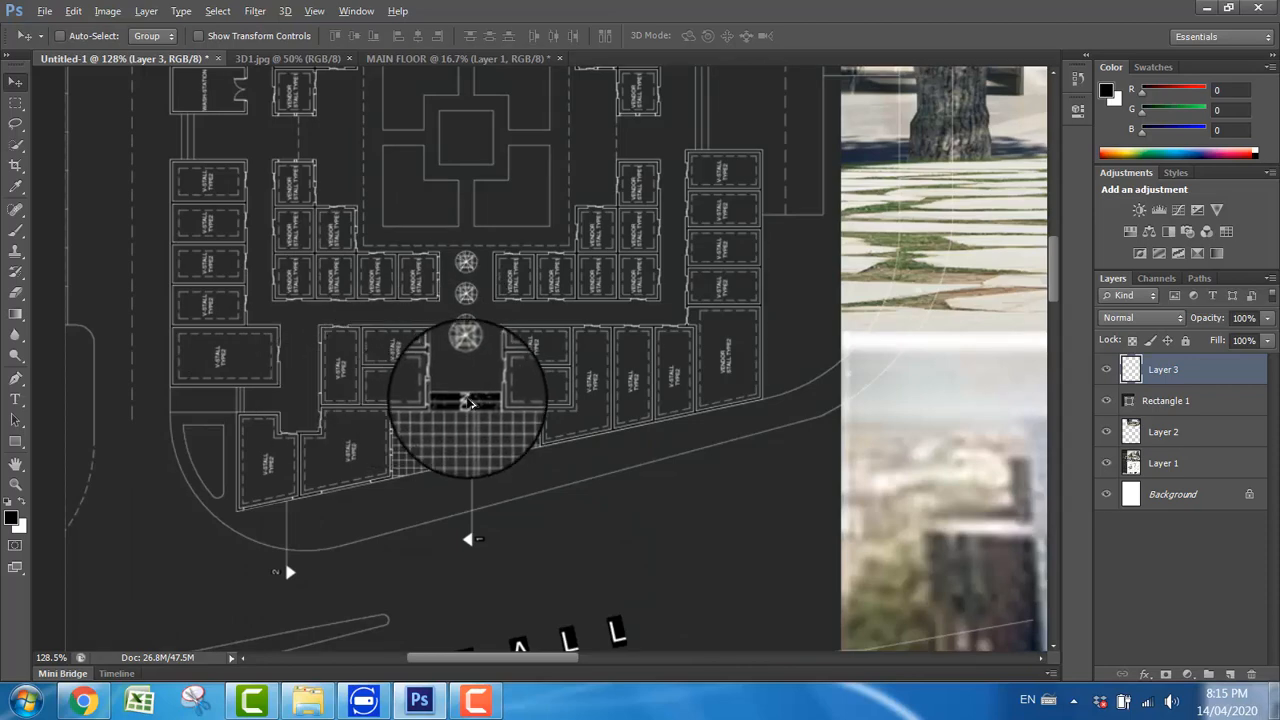
pyautogui.scroll(-2, 464, 394)
pyautogui.scroll(-5, 463, 392)
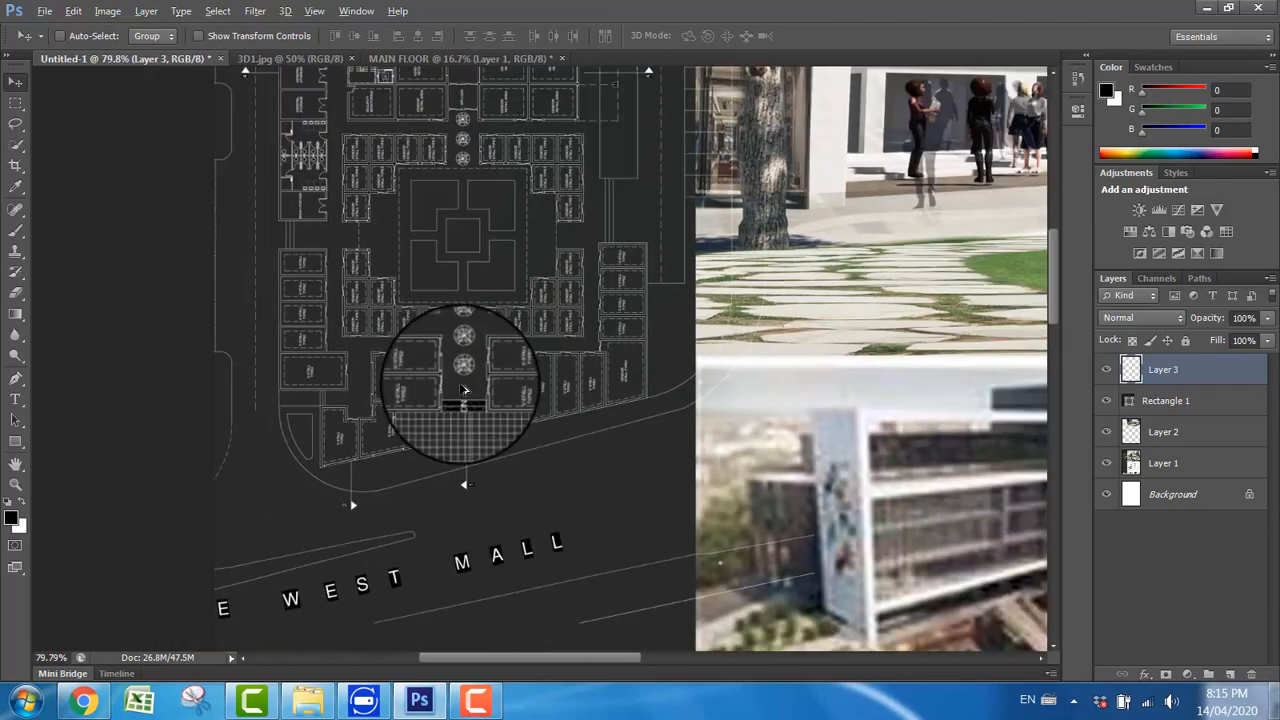
pyautogui.scroll(-1, 469, 390)
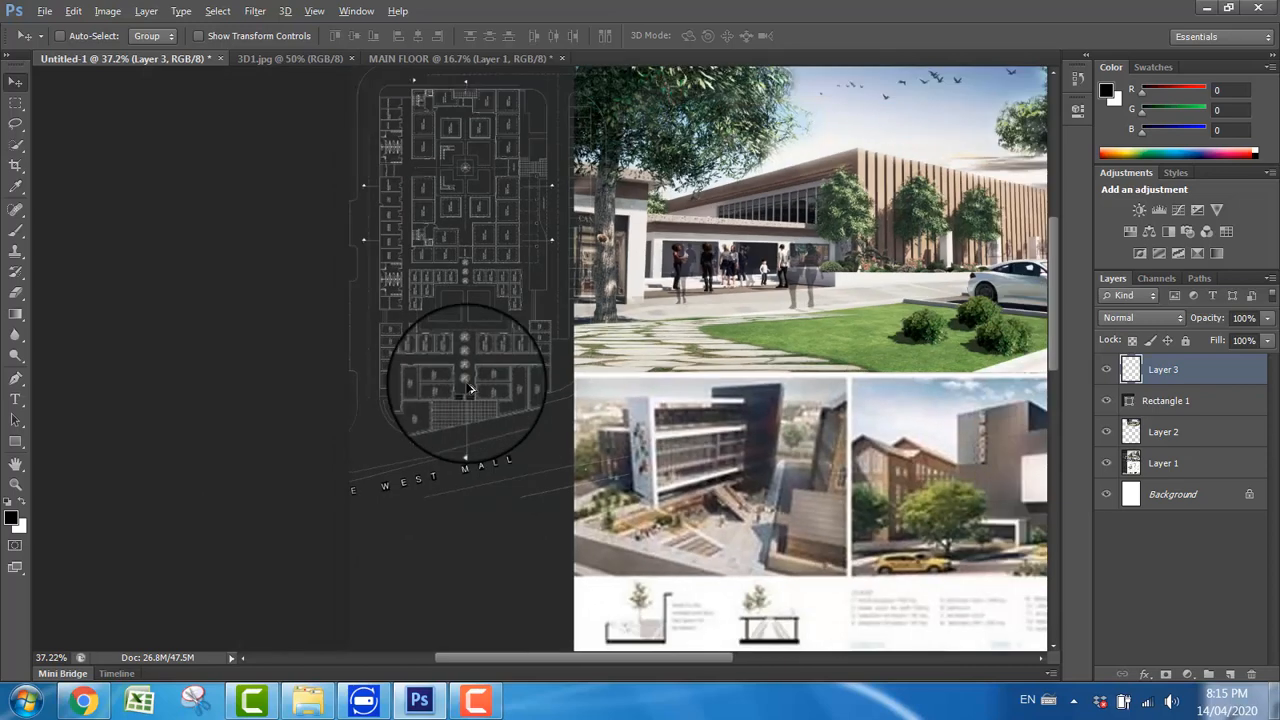
pyautogui.scroll(-1, 470, 390)
pyautogui.moveTo(470, 390)
pyautogui.mouseDown()
pyautogui.moveTo(504, 310)
pyautogui.moveTo(432, 281)
pyautogui.moveTo(466, 330)
pyautogui.moveTo(458, 305)
pyautogui.moveTo(460, 378)
pyautogui.mouseUp()
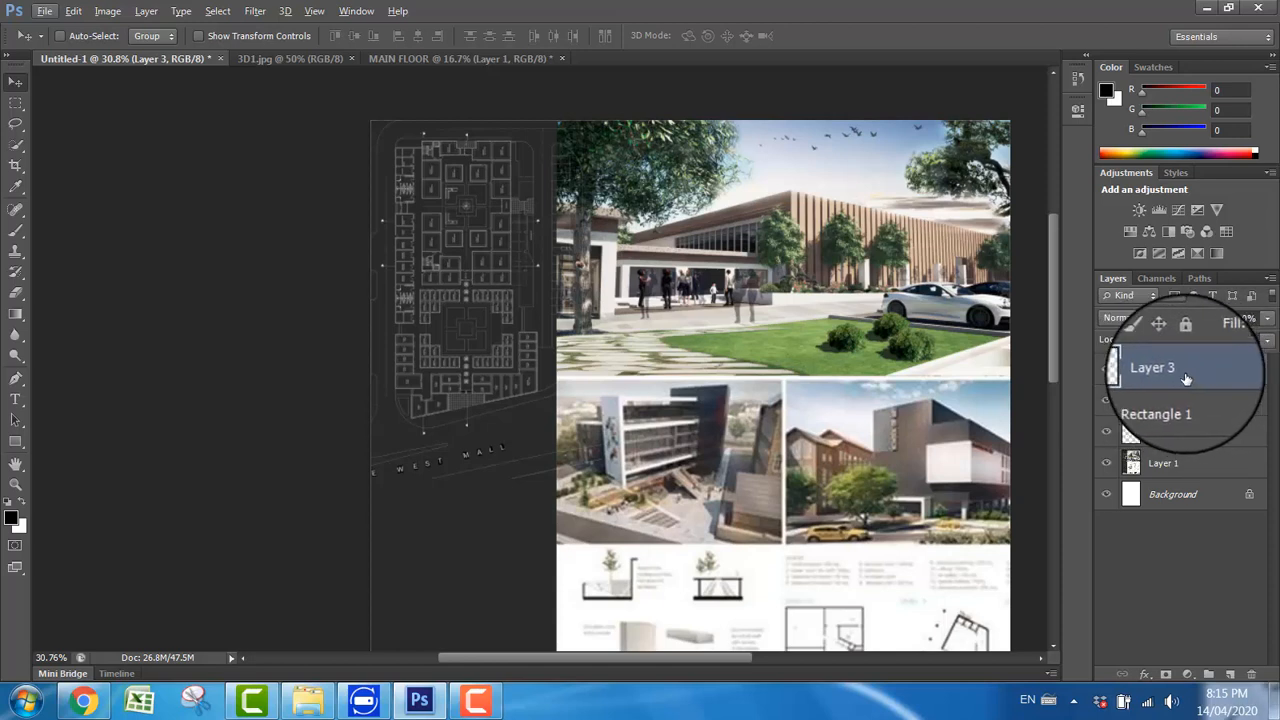
pyautogui.hotkey('ctrl', 'j')
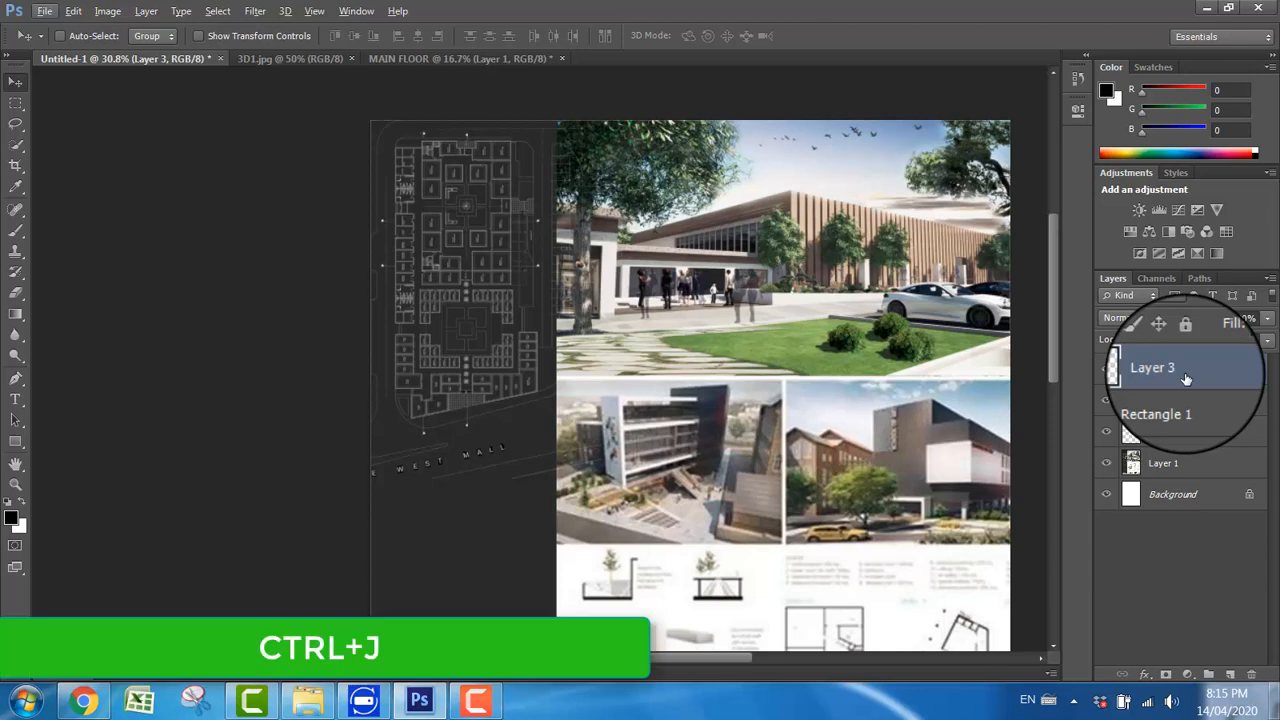
pyautogui.hotkey('ctrl', 'j')
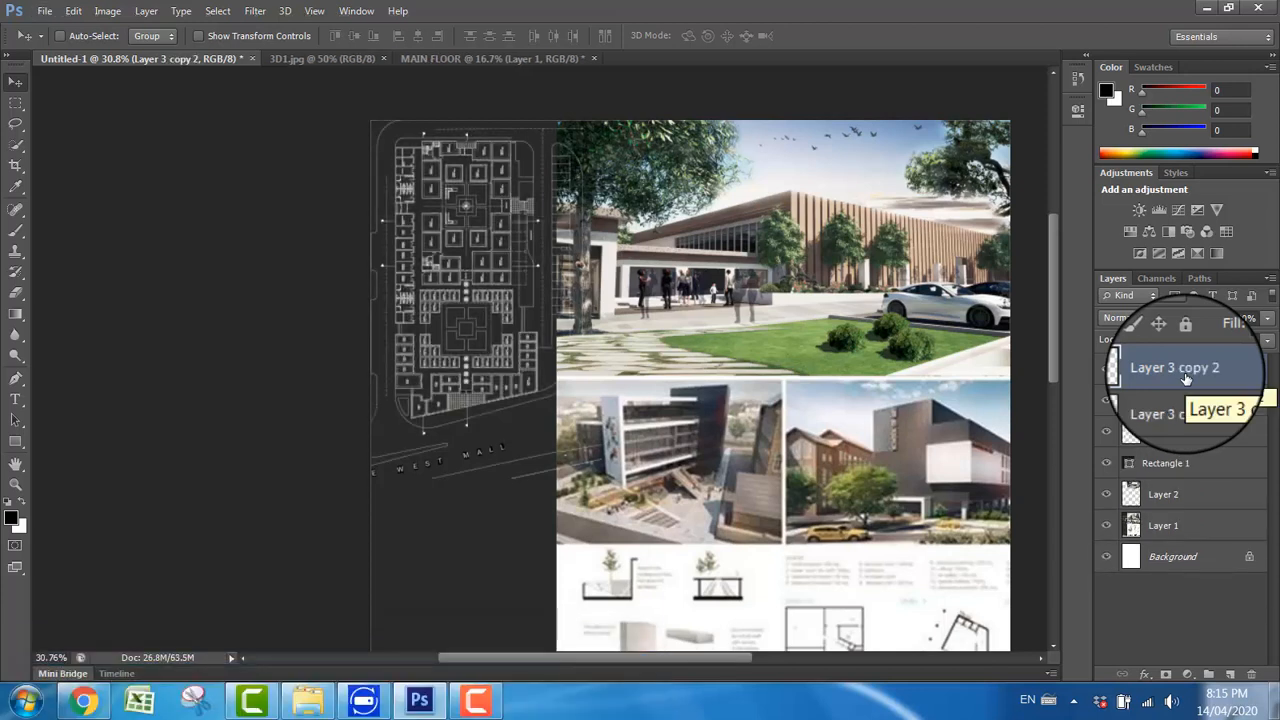
pyautogui.hotkey('ctrl', 'j')
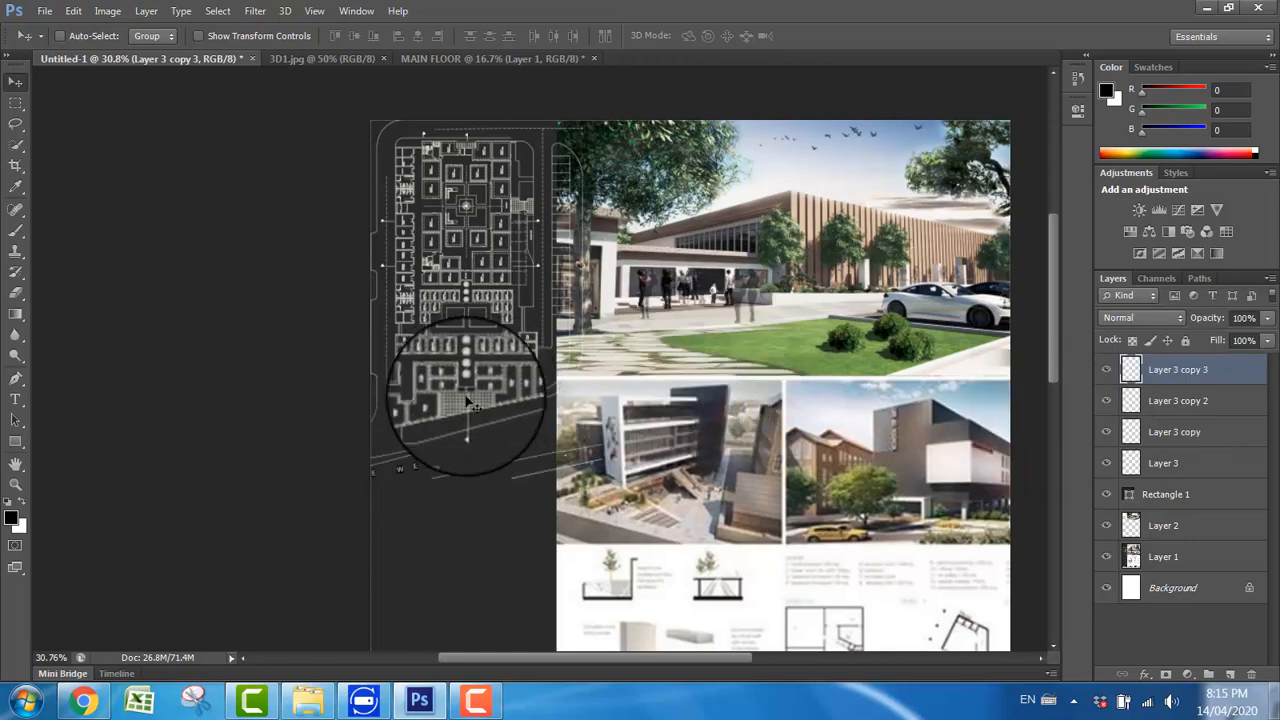
pyautogui.keyDown('ctrl'); pyautogui.click(1207, 402); pyautogui.keyUp('ctrl')
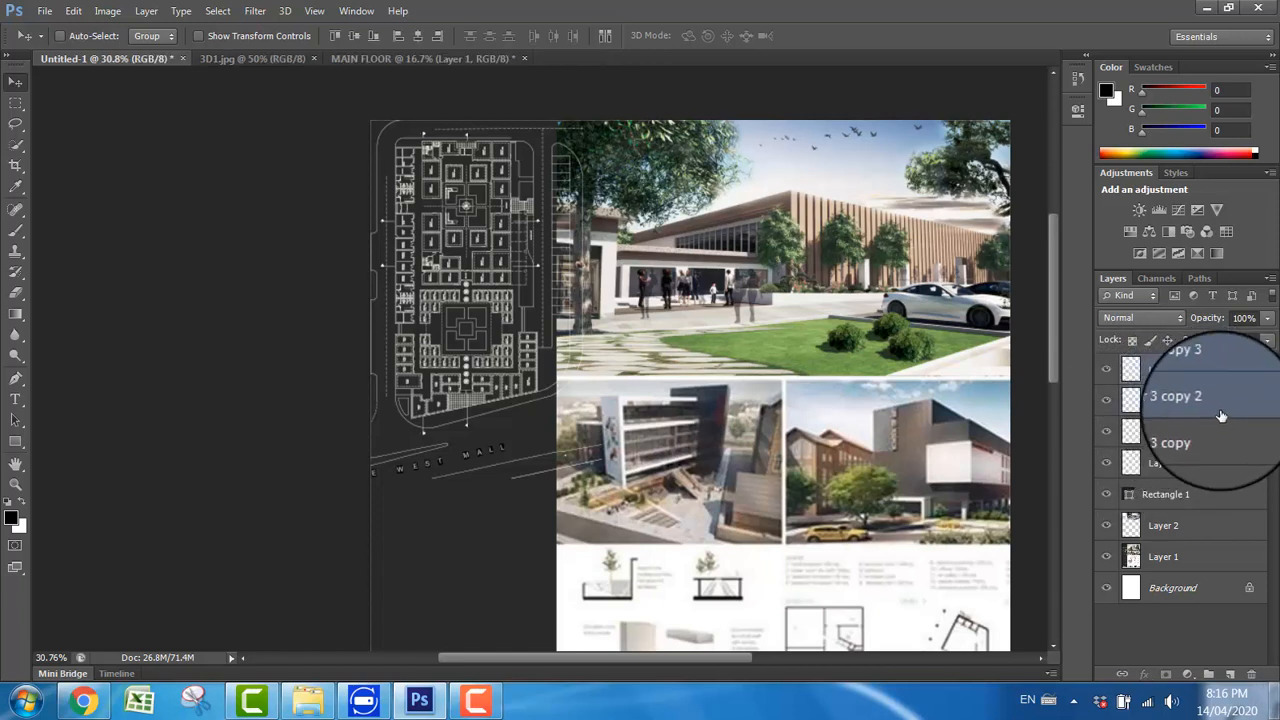
pyautogui.doubleClick(1200, 433)
pyautogui.keyDown('ctrl'); pyautogui.click(1185, 466); pyautogui.keyUp('ctrl')
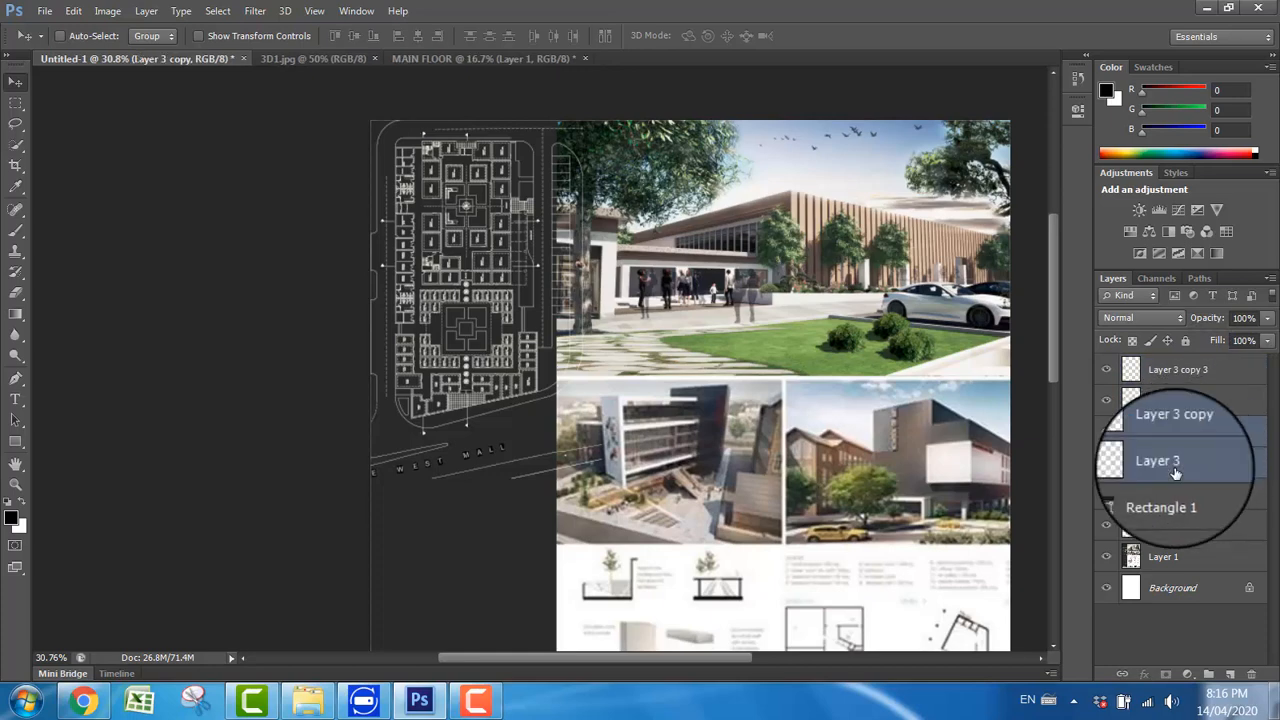
pyautogui.keyDown('ctrl'); pyautogui.click(1193, 406); pyautogui.keyUp('ctrl')
pyautogui.doubleClick(1186, 378)
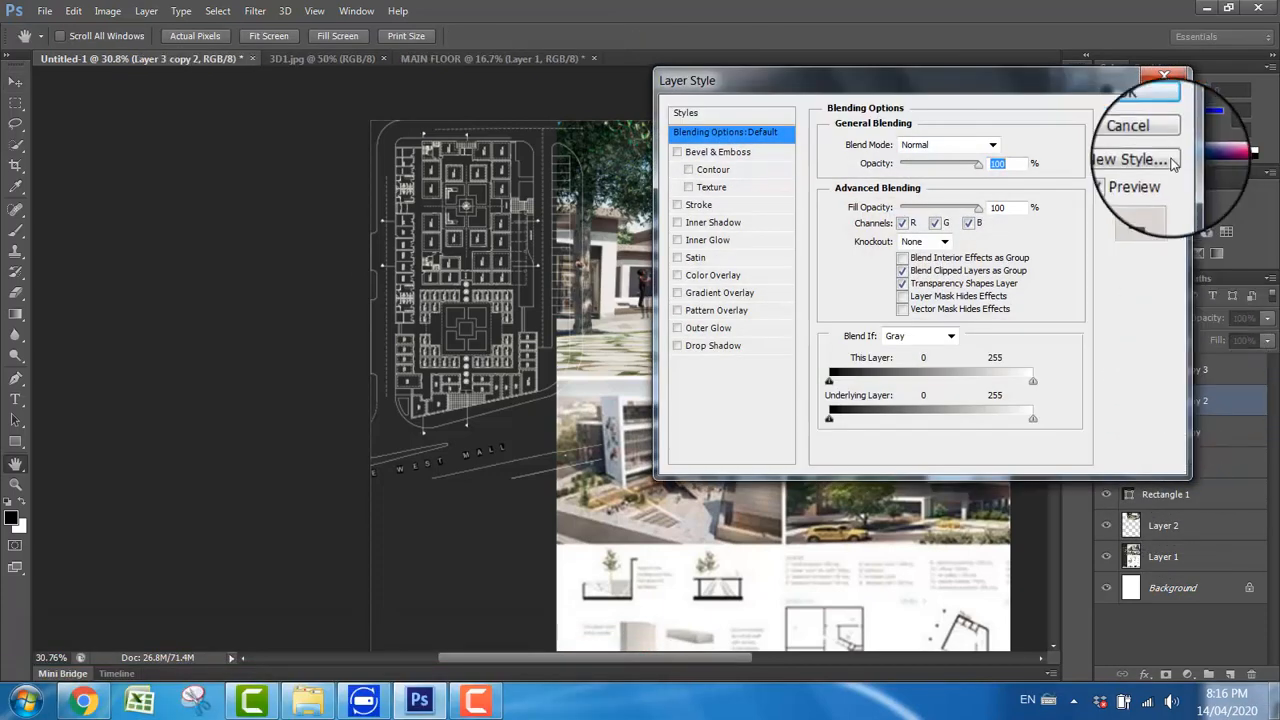
pyautogui.click(1141, 136)
# Step: Select Layer 3 and its three copies together and merge them into a single floor plan layer
pyautogui.click(1194, 374)
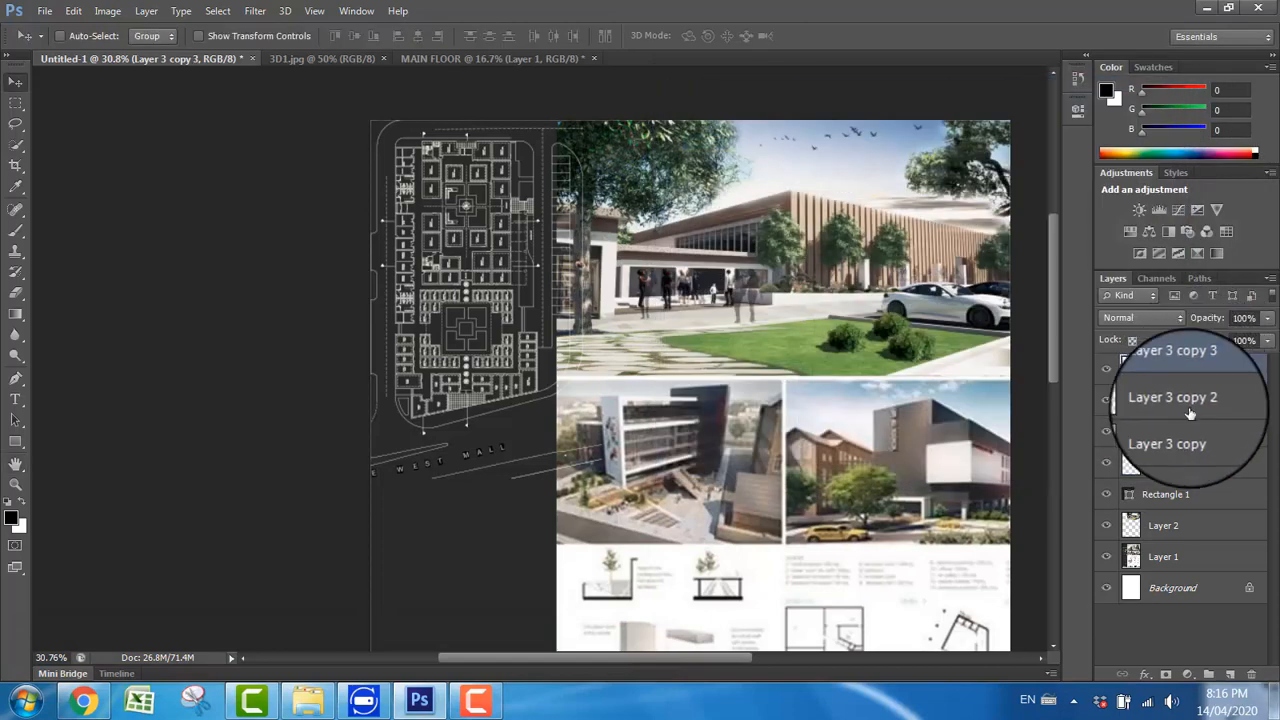
pyautogui.keyDown('ctrl'); pyautogui.click(1192, 410); pyautogui.keyUp('ctrl')
pyautogui.keyDown('ctrl'); pyautogui.click(1186, 439); pyautogui.keyUp('ctrl')
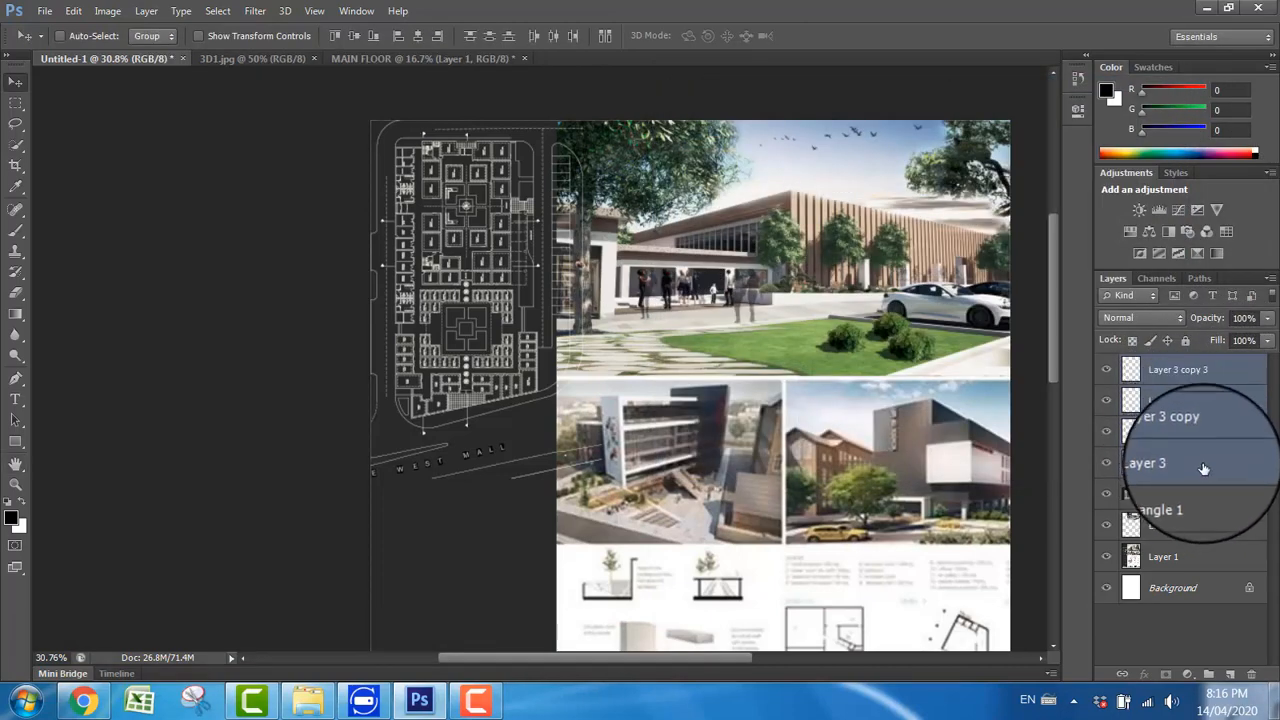
pyautogui.keyDown('ctrl'); pyautogui.click(1183, 467); pyautogui.keyUp('ctrl')
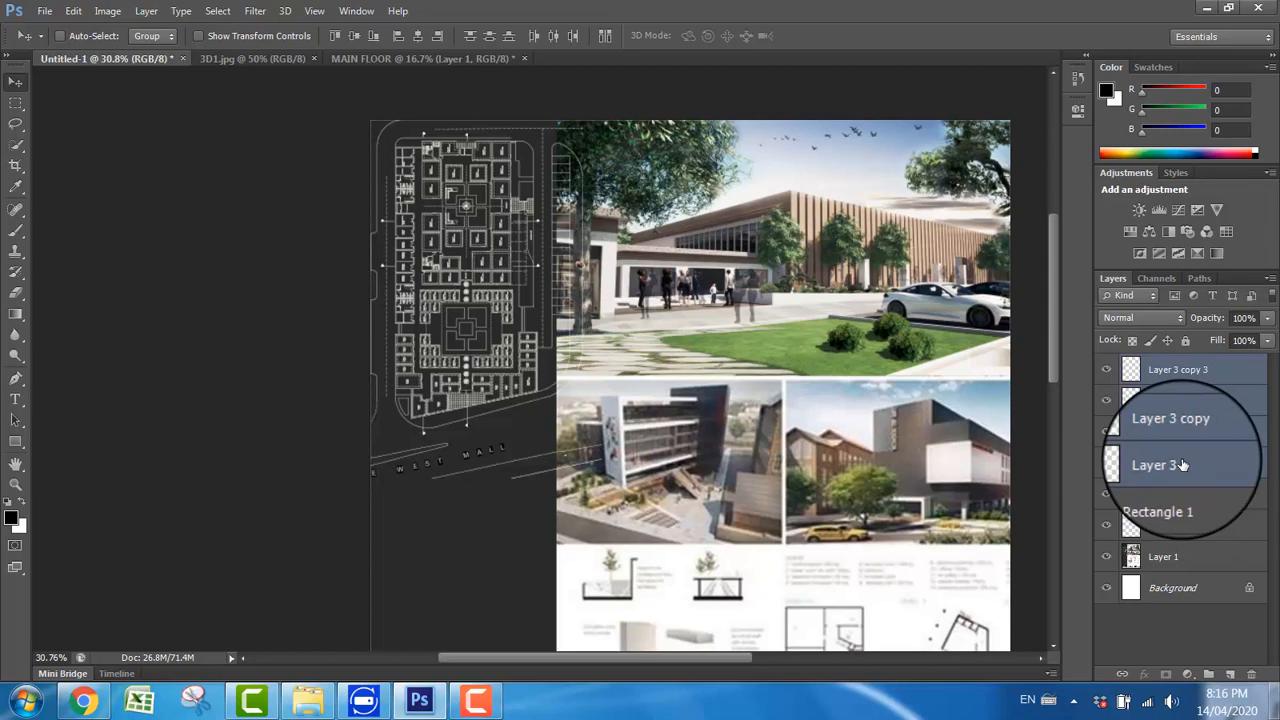
pyautogui.hotkey('ctrl', 'e')
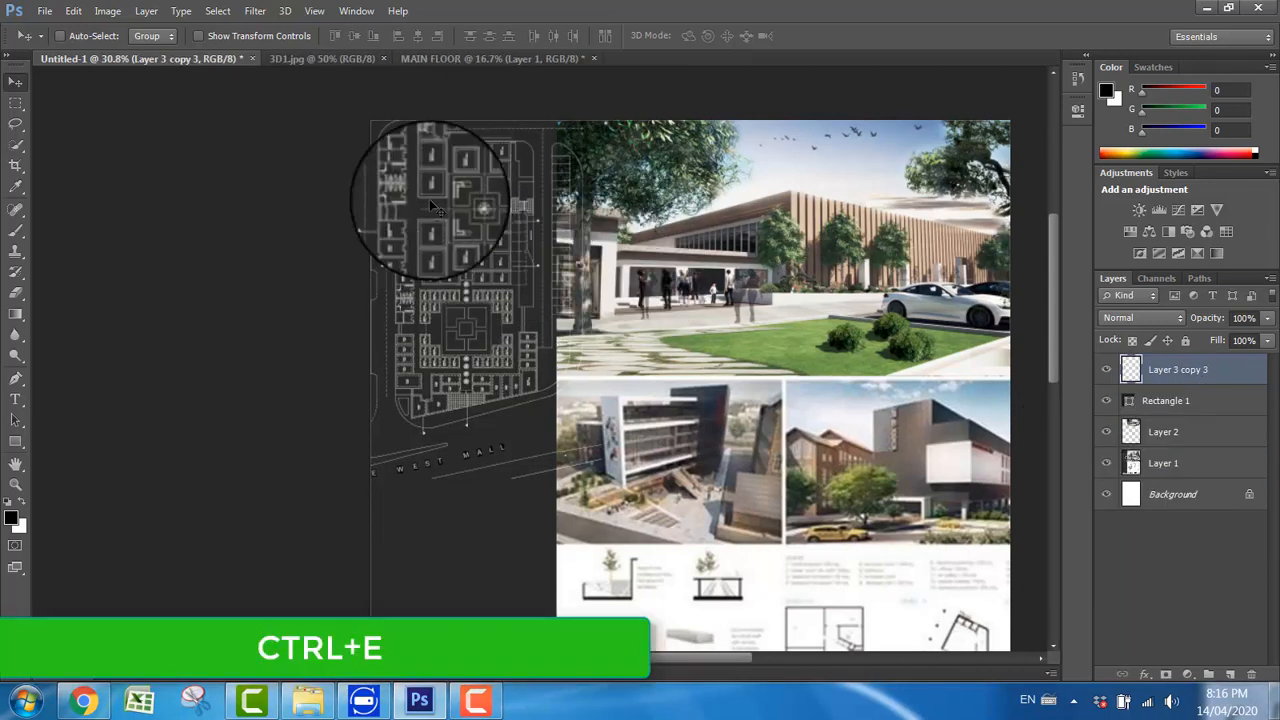
# Step: Scale the merged floor plan to about 80% and position it within the sidebar's width near the page's upper edge
pyautogui.moveTo(453, 325)
pyautogui.mouseDown()
pyautogui.moveTo(529, 331)
pyautogui.moveTo(500, 346)
pyautogui.moveTo(430, 336)
pyautogui.mouseUp()
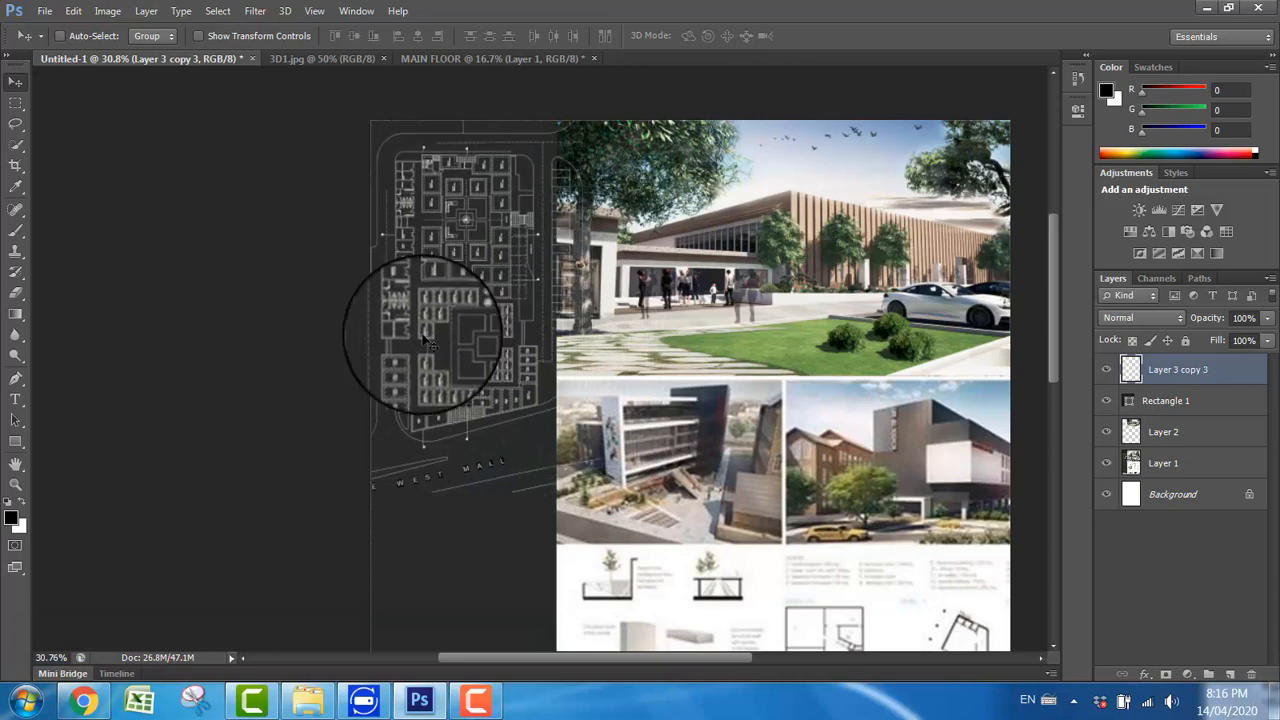
pyautogui.hotkey('ctrl', 't')
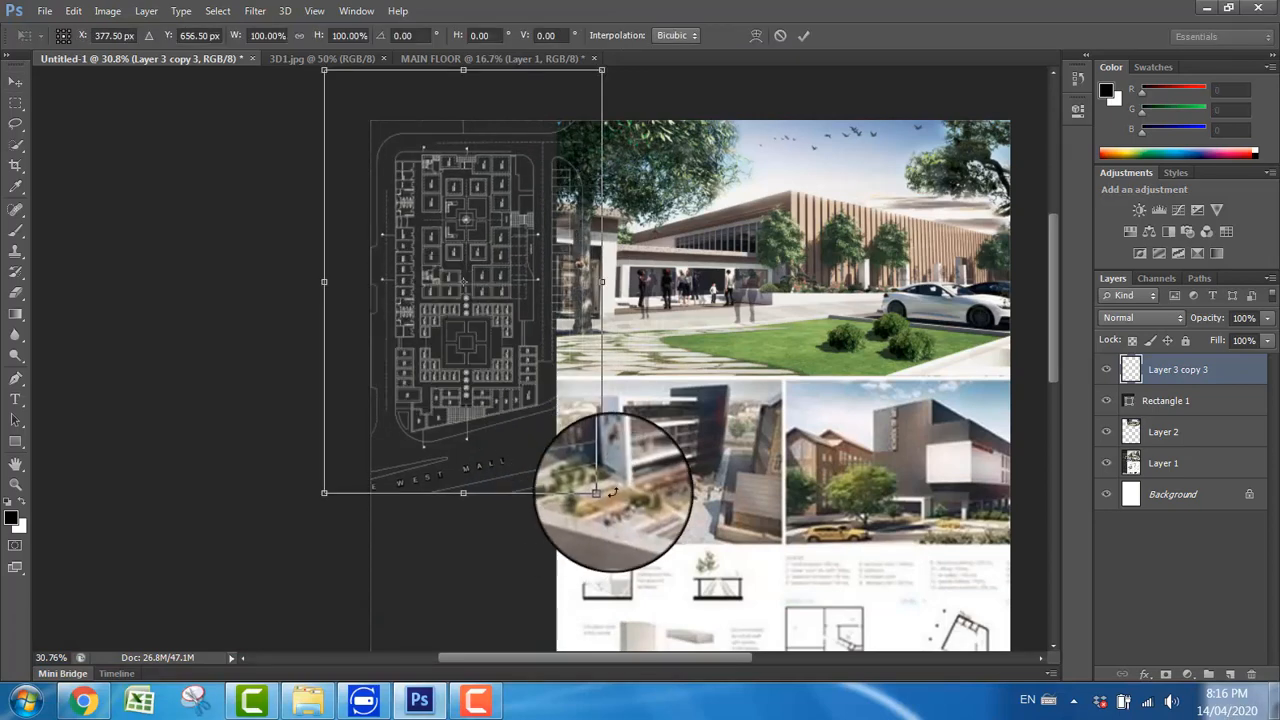
pyautogui.moveTo(601, 492); pyautogui.dragTo(527, 423)
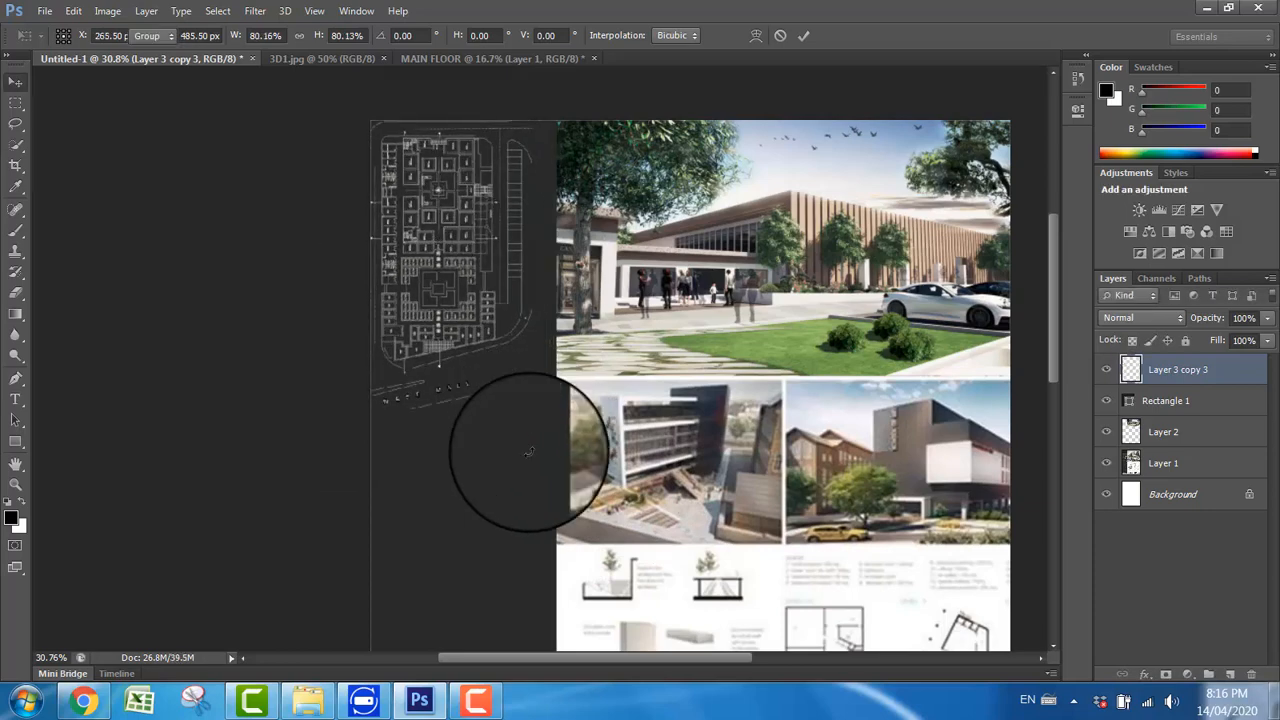
pyautogui.press('Return')
pyautogui.moveTo(457, 322); pyautogui.dragTo(468, 331)
pyautogui.scroll(5, 478, 295)
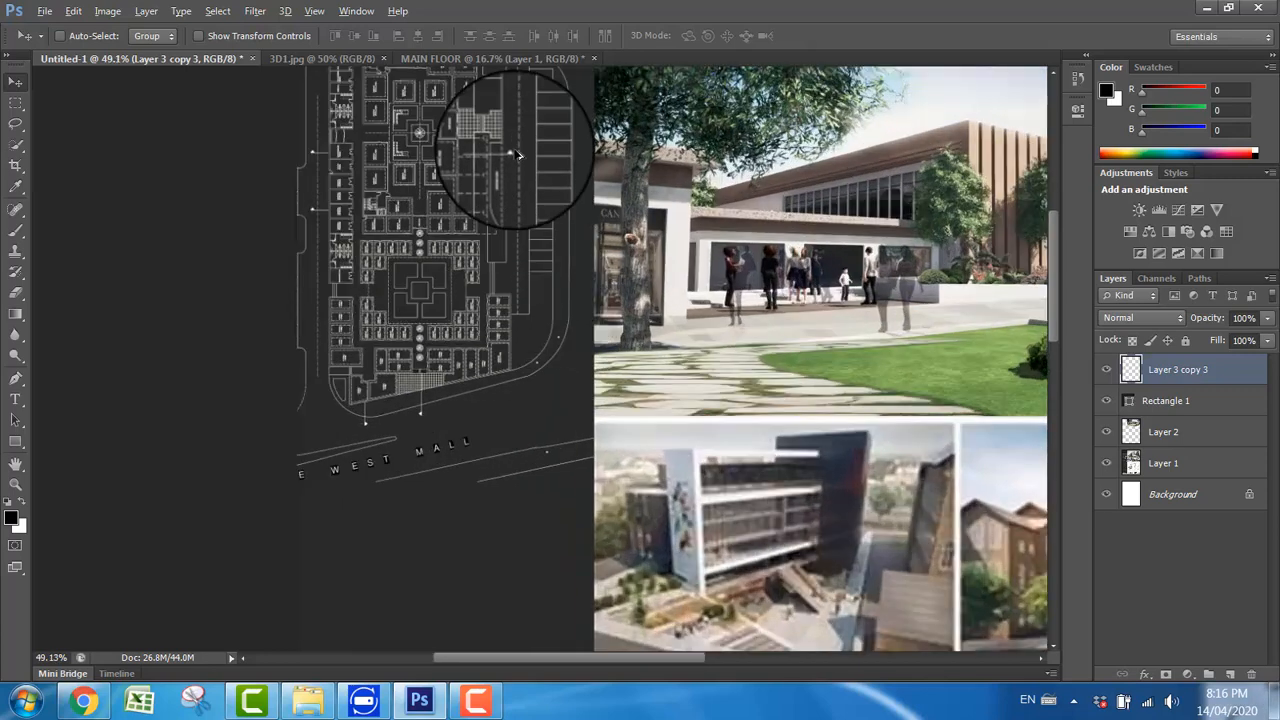
pyautogui.scroll(-5, 486, 271)
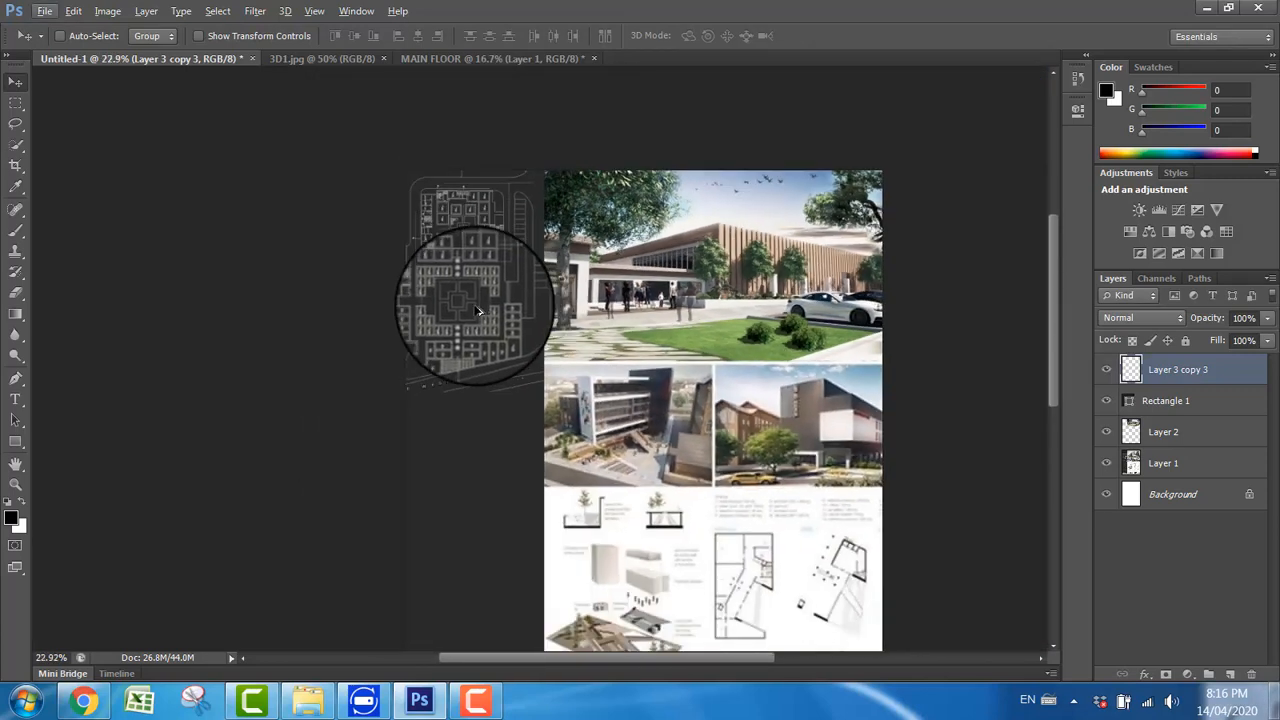
pyautogui.scroll(-4, 477, 311)
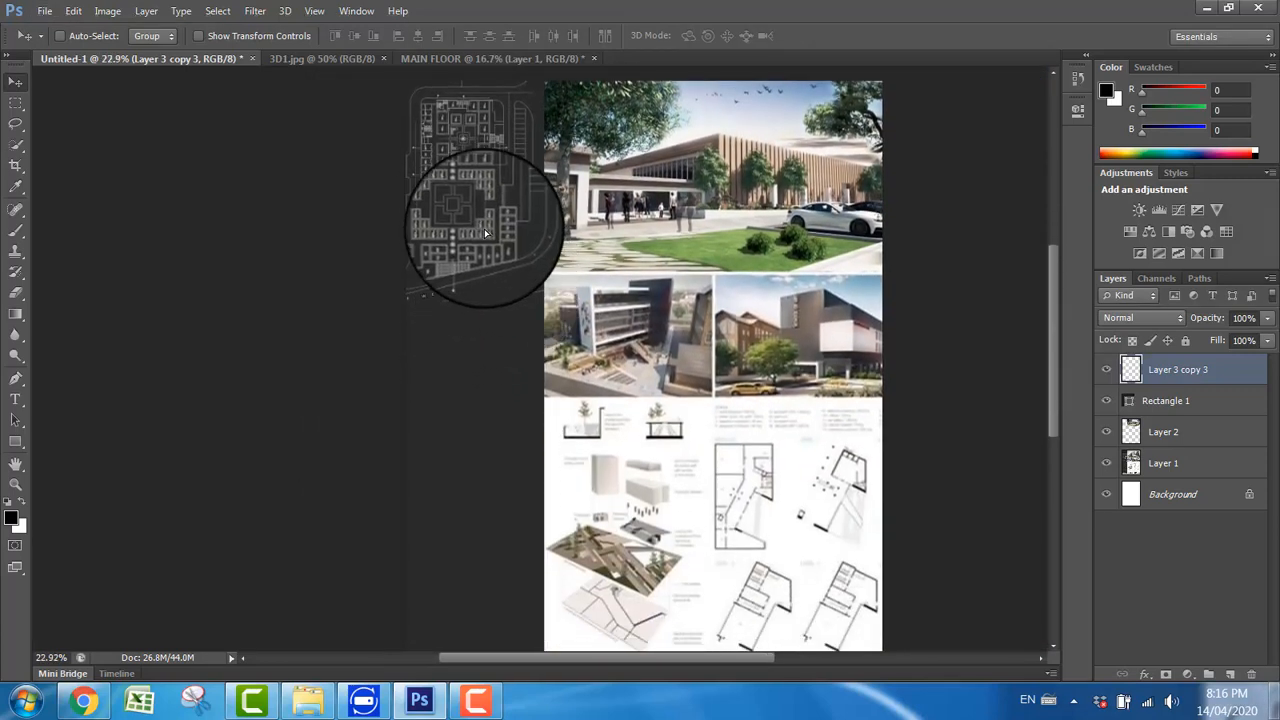
pyautogui.moveTo(486, 233); pyautogui.dragTo(757, 372)
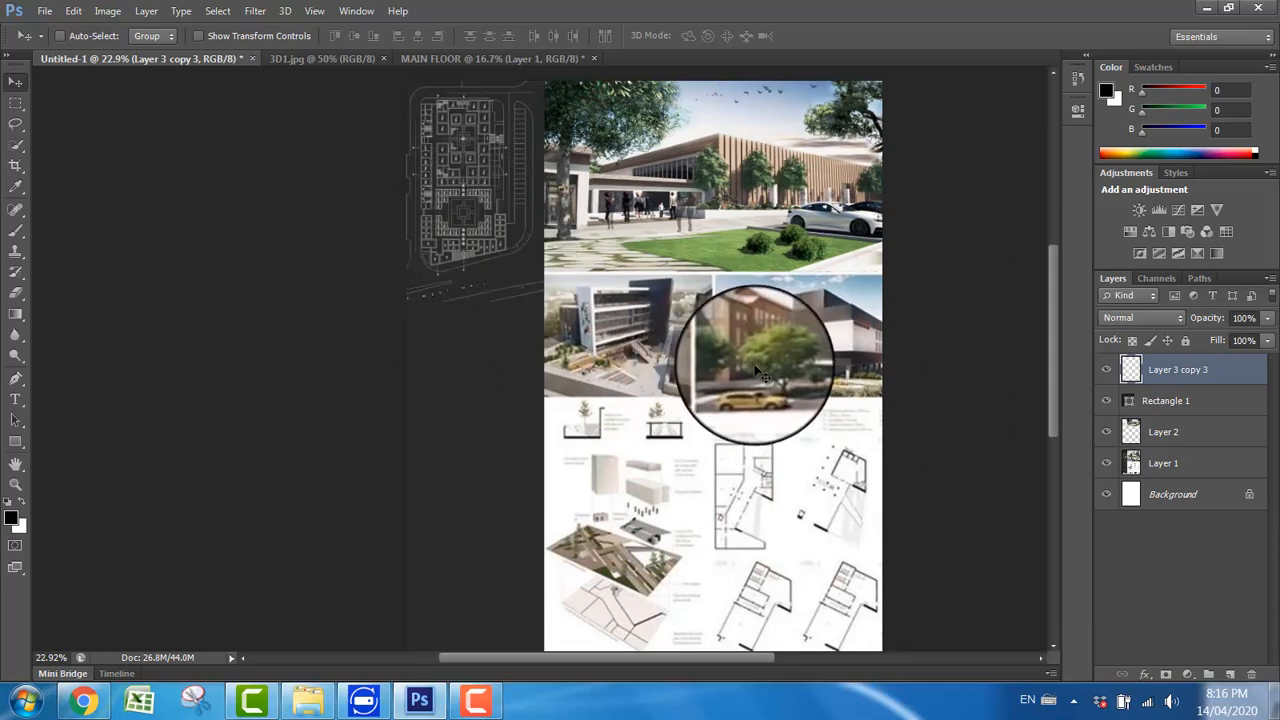
# Step: Open the 3D2 image from PRACTICE FILES and copy it onto the Untitled-1 board over the right-hand middle image
pyautogui.click(44, 17)
pyautogui.click(60, 48)
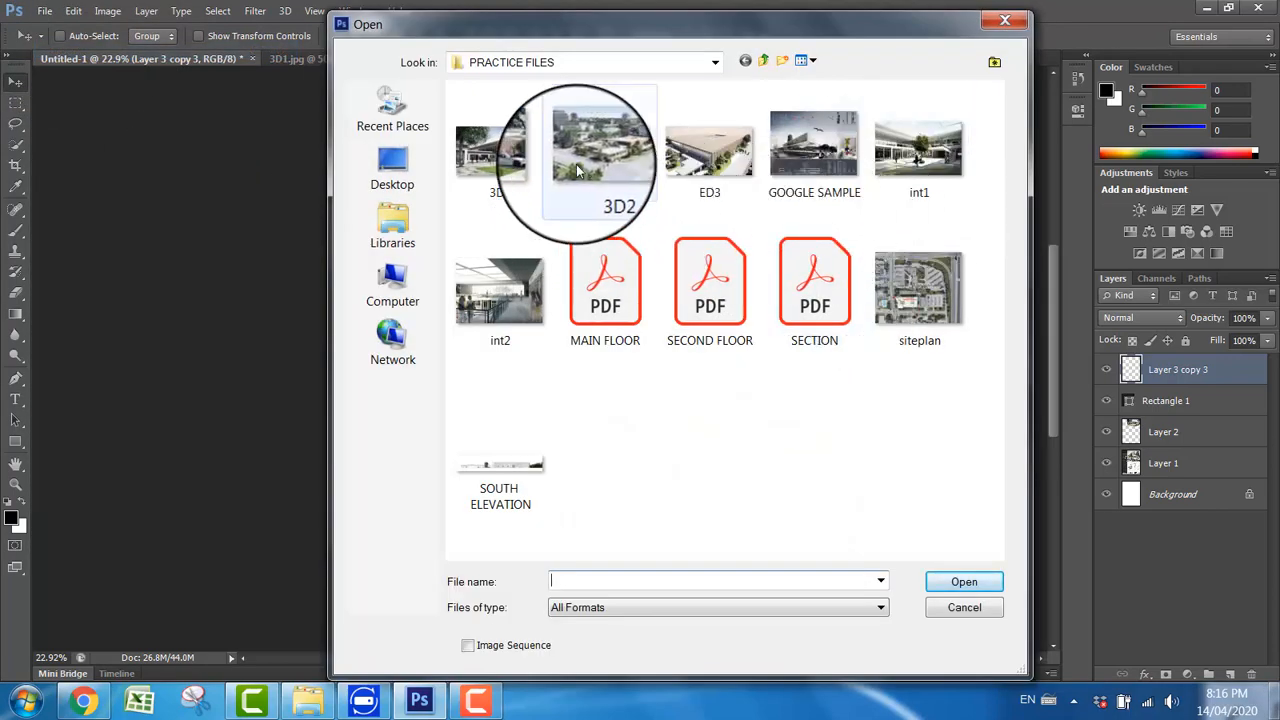
pyautogui.click(612, 178)
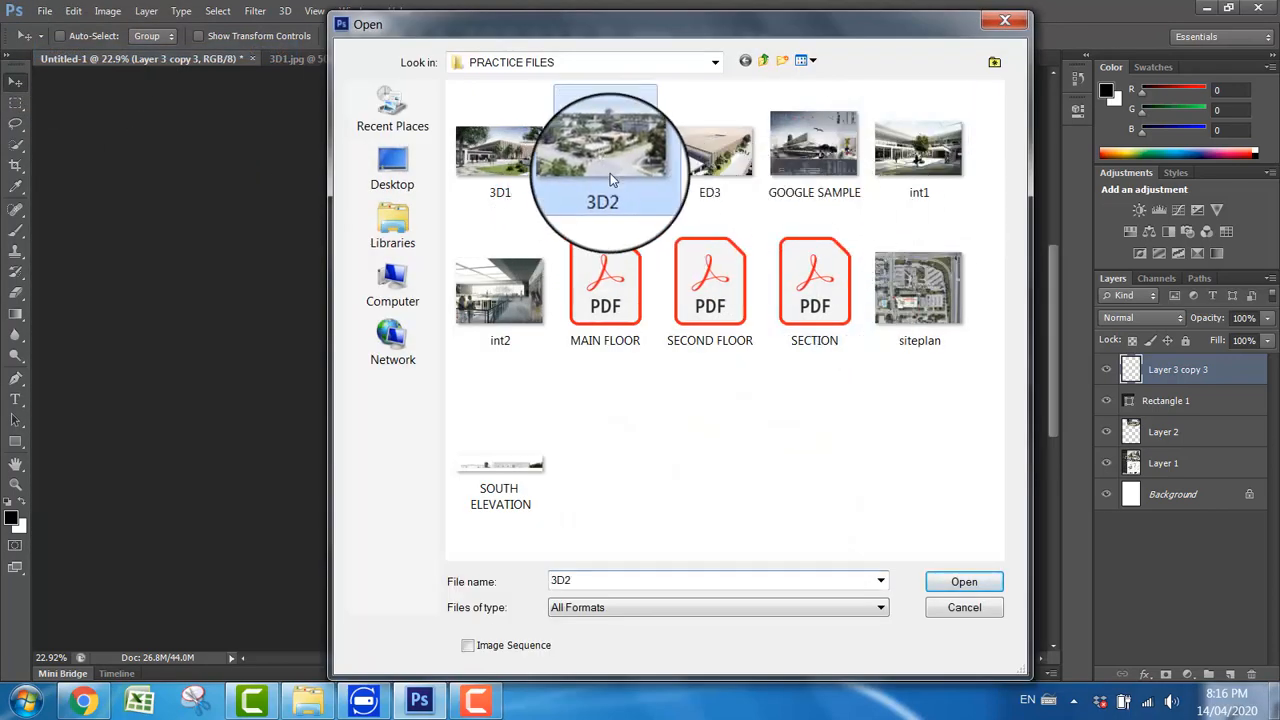
pyautogui.click(963, 582)
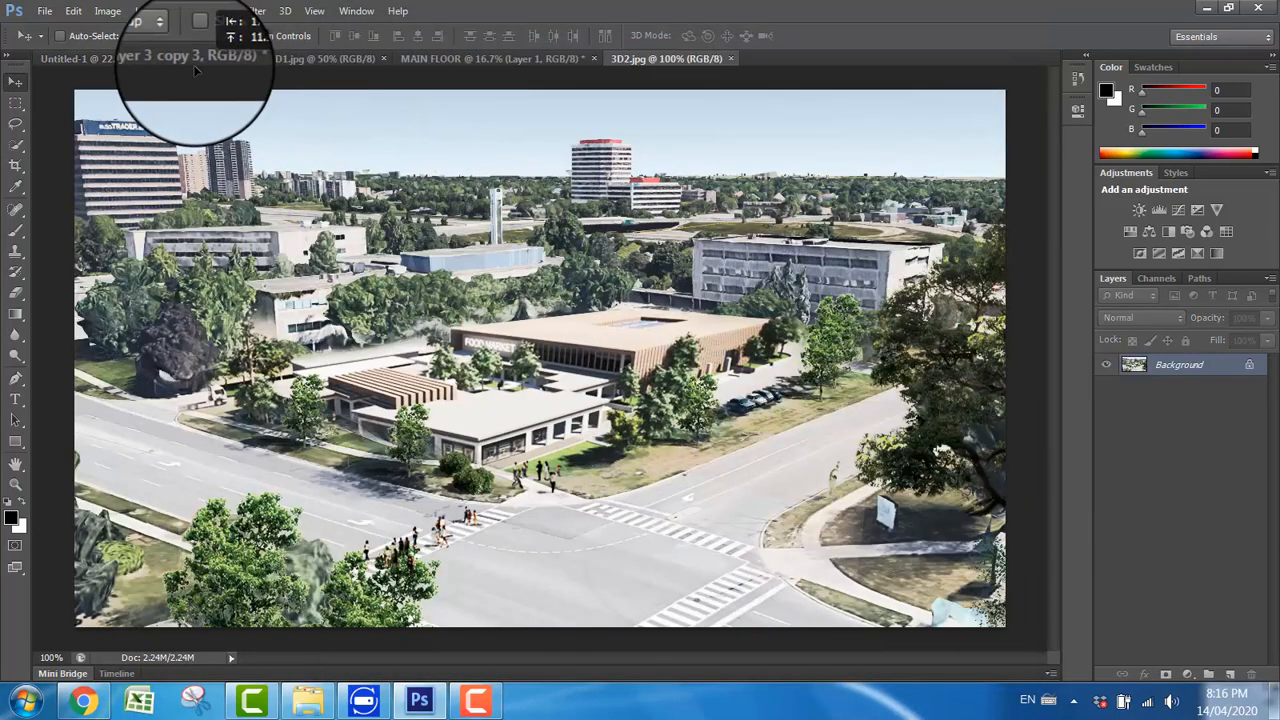
pyautogui.click(188, 60)
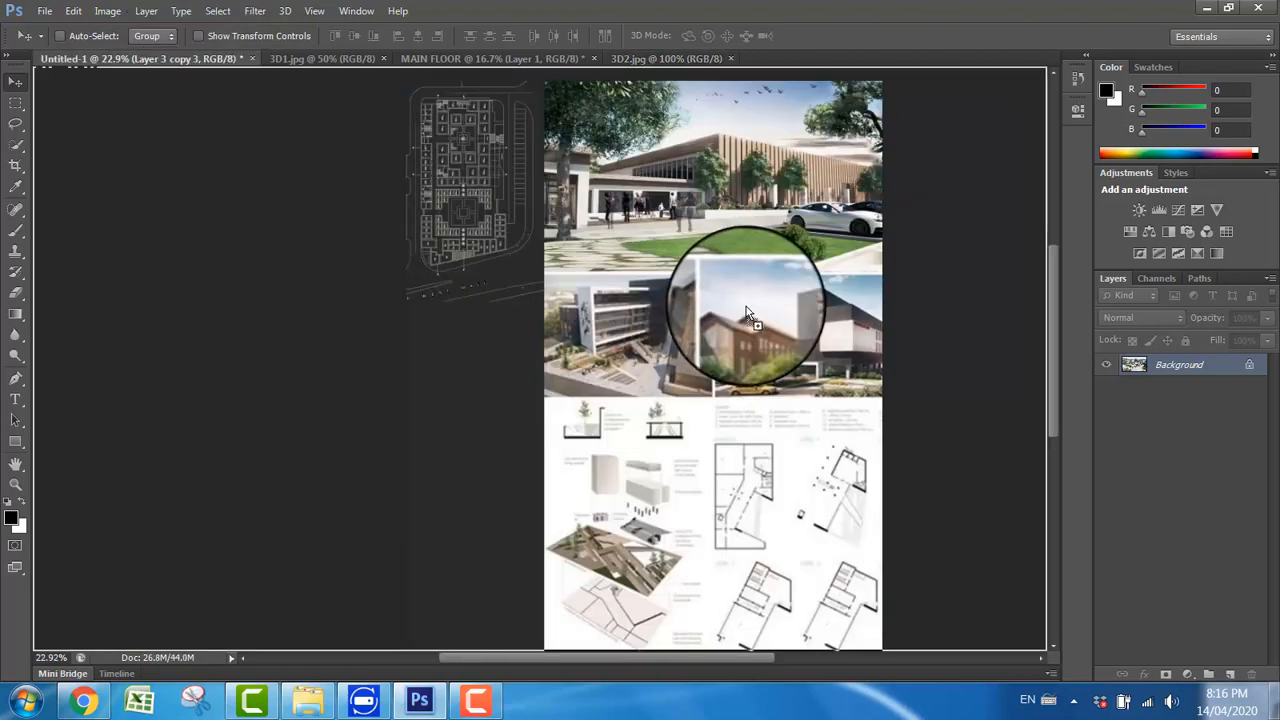
pyautogui.moveTo(742, 325); pyautogui.dragTo(733, 352)
pyautogui.moveTo(735, 368); pyautogui.dragTo(754, 350)
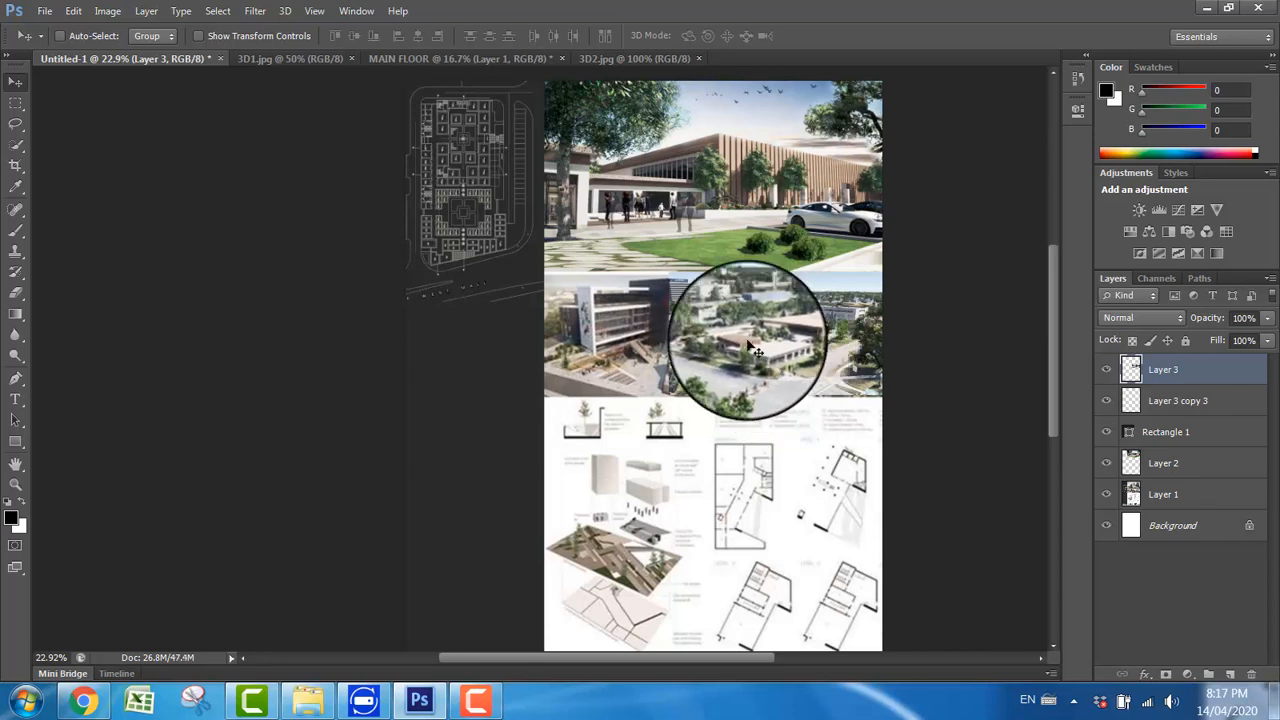
# Step: Scale the 3D2 image to about 79% and align it with the bottom and side edges of the right-hand middle frame
pyautogui.moveTo(755, 350); pyautogui.dragTo(727, 283)
pyautogui.hotkey('ctrl', 't')
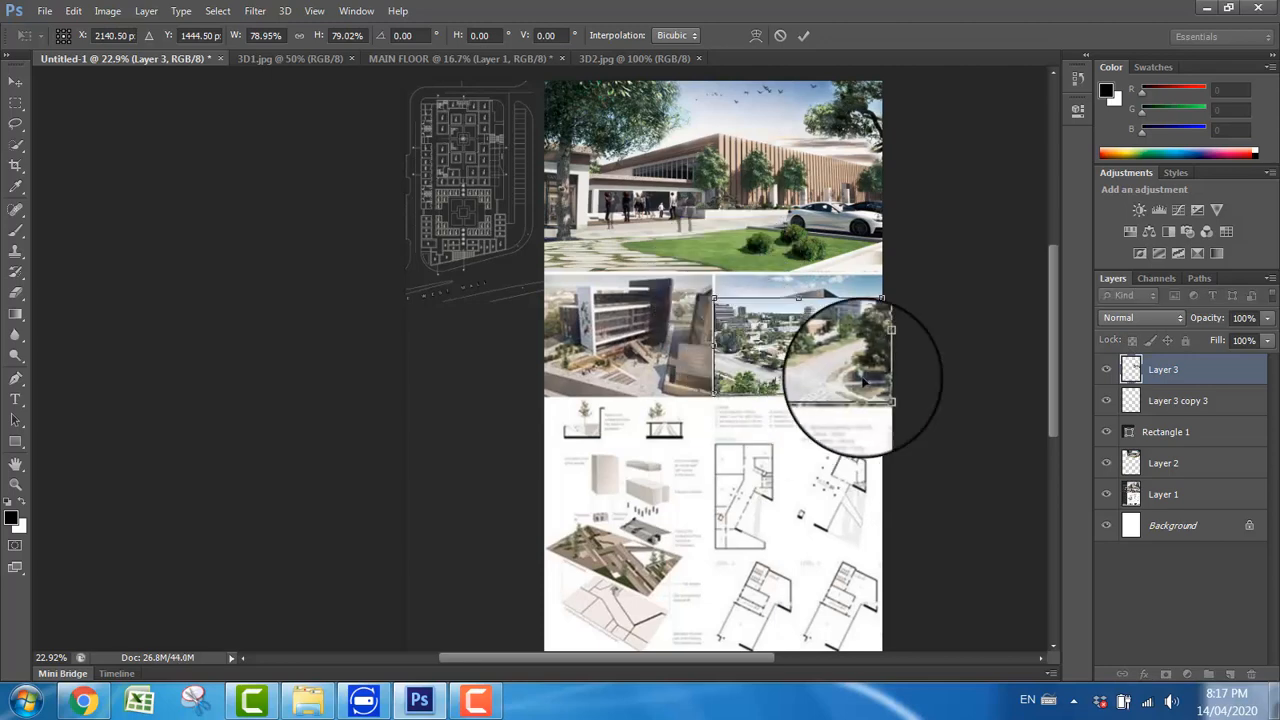
pyautogui.press('Return')
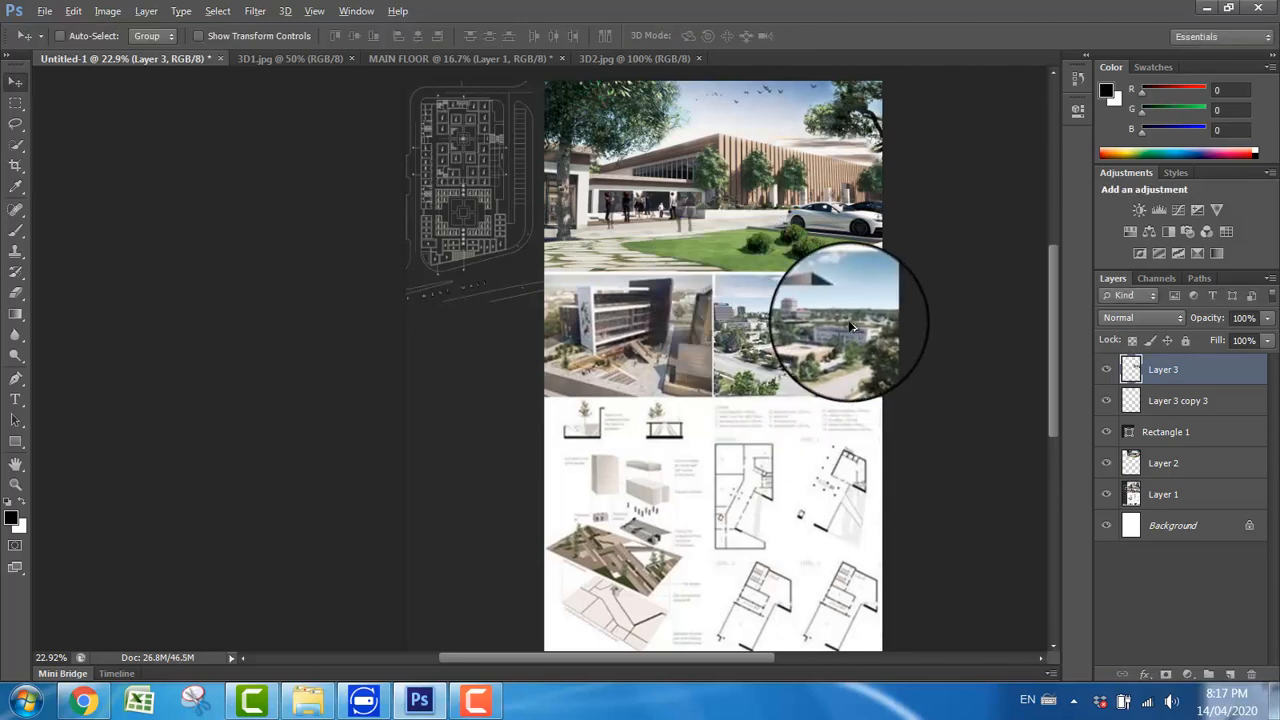
pyautogui.scroll(2, 858, 338)
pyautogui.scroll(2, 864, 298)
pyautogui.scroll(2, 853, 318)
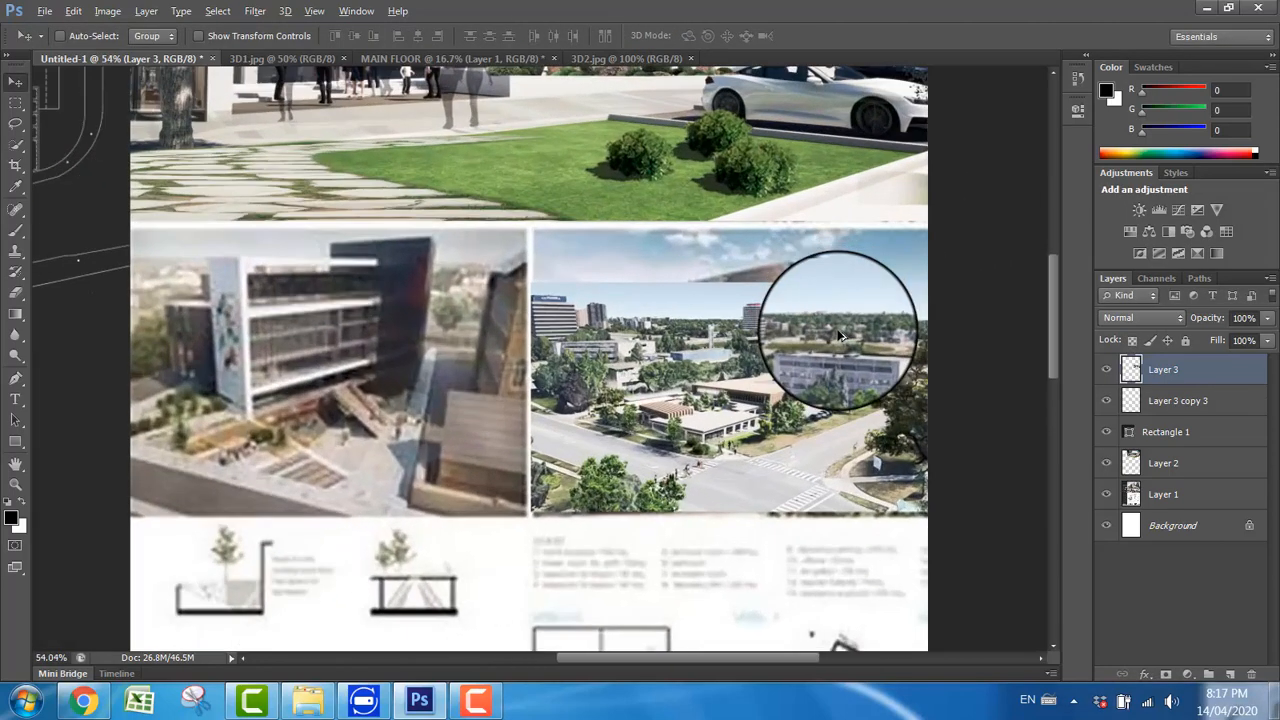
pyautogui.moveTo(853, 318); pyautogui.dragTo(757, 402)
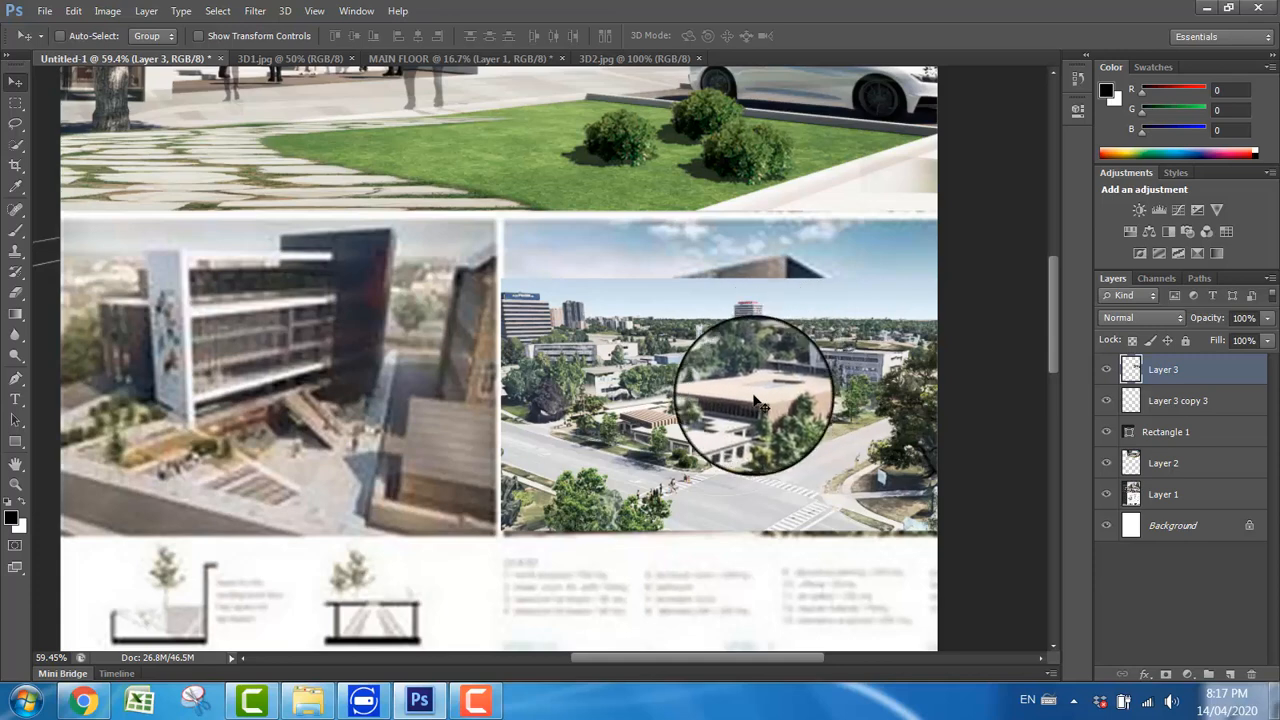
# Step: Try to stretch a marquee-selected strip of the 3D2 image's sky upward to fill the rest of its frame
pyautogui.click(21, 107)
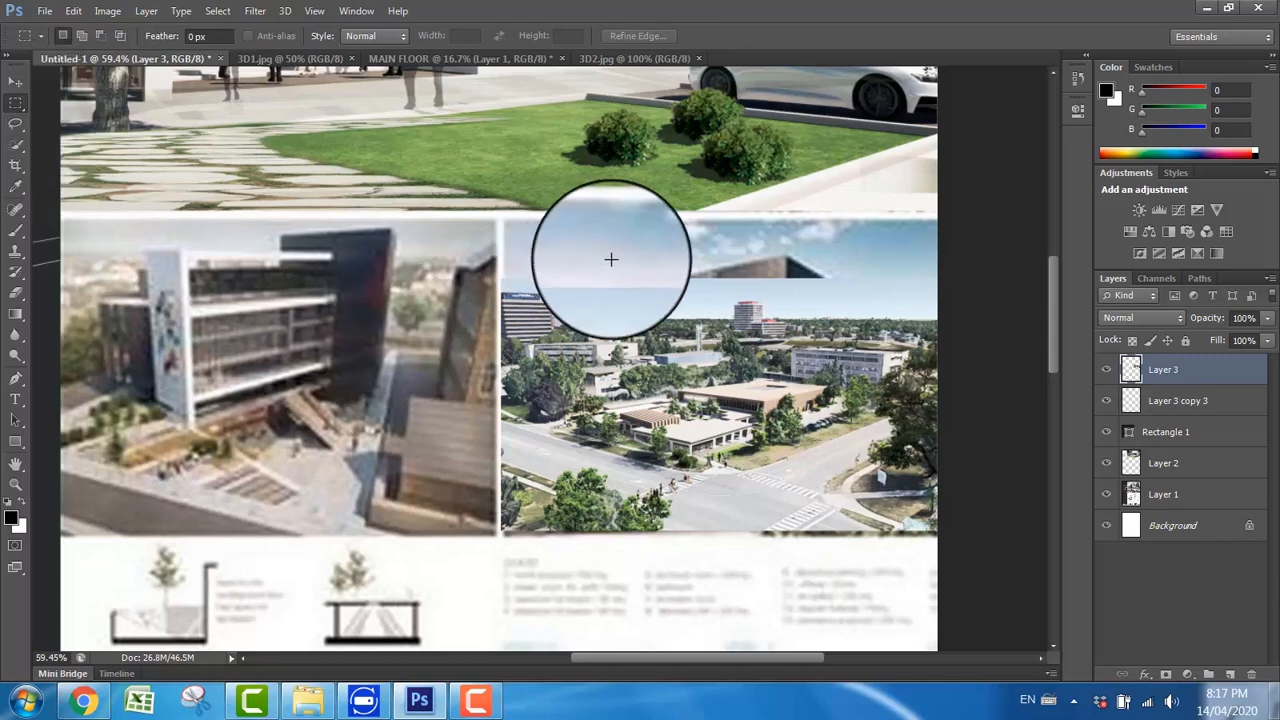
pyautogui.moveTo(489, 263); pyautogui.dragTo(929, 282)
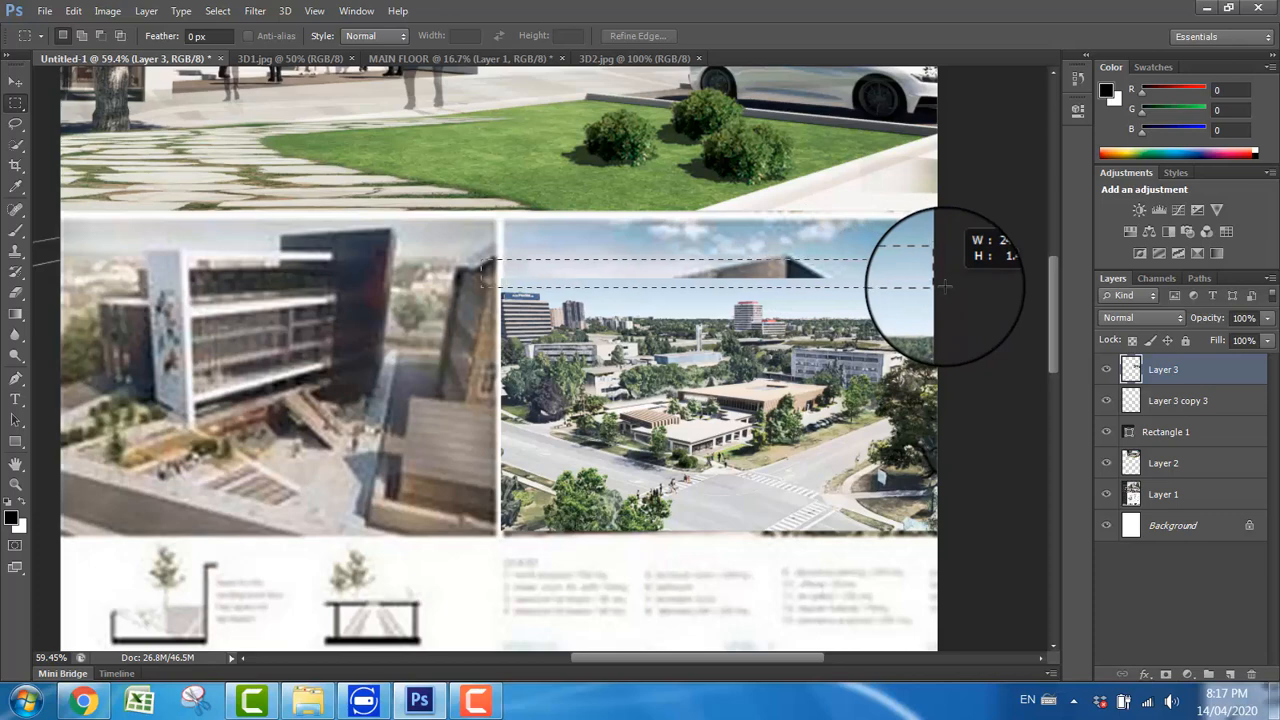
pyautogui.moveTo(944, 287); pyautogui.dragTo(944, 288)
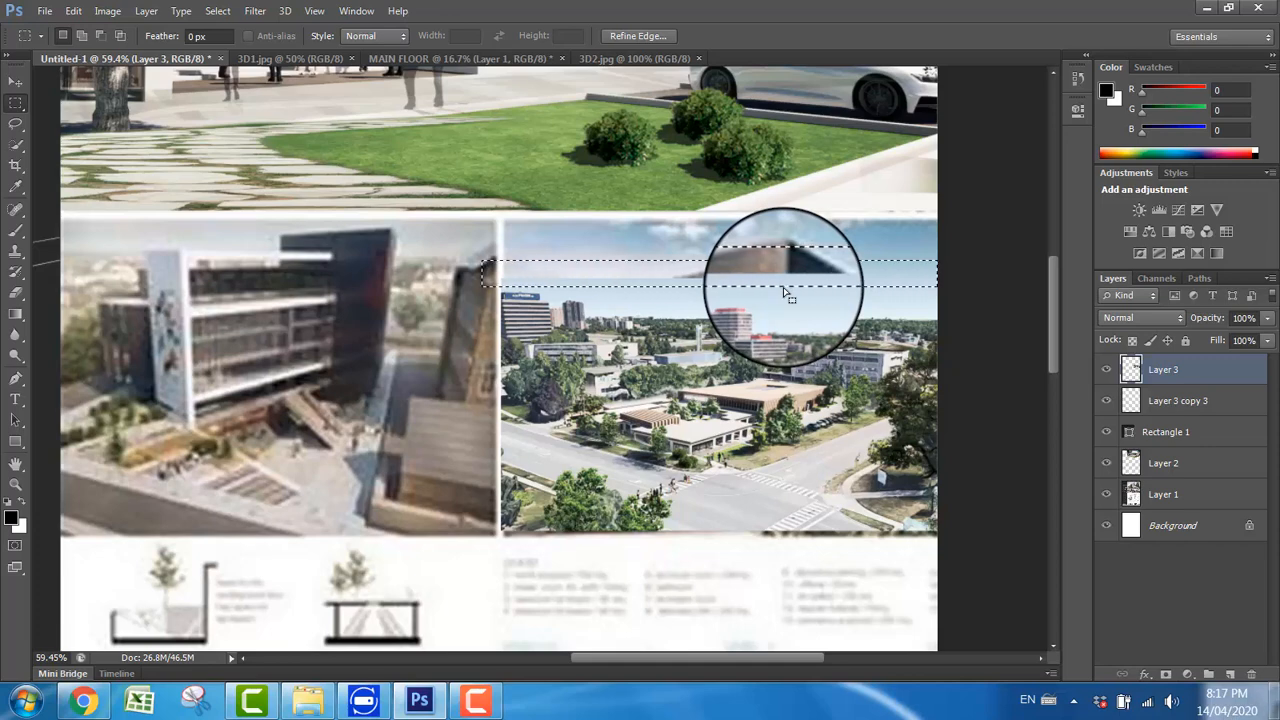
pyautogui.hotkey('ctrl', 't')
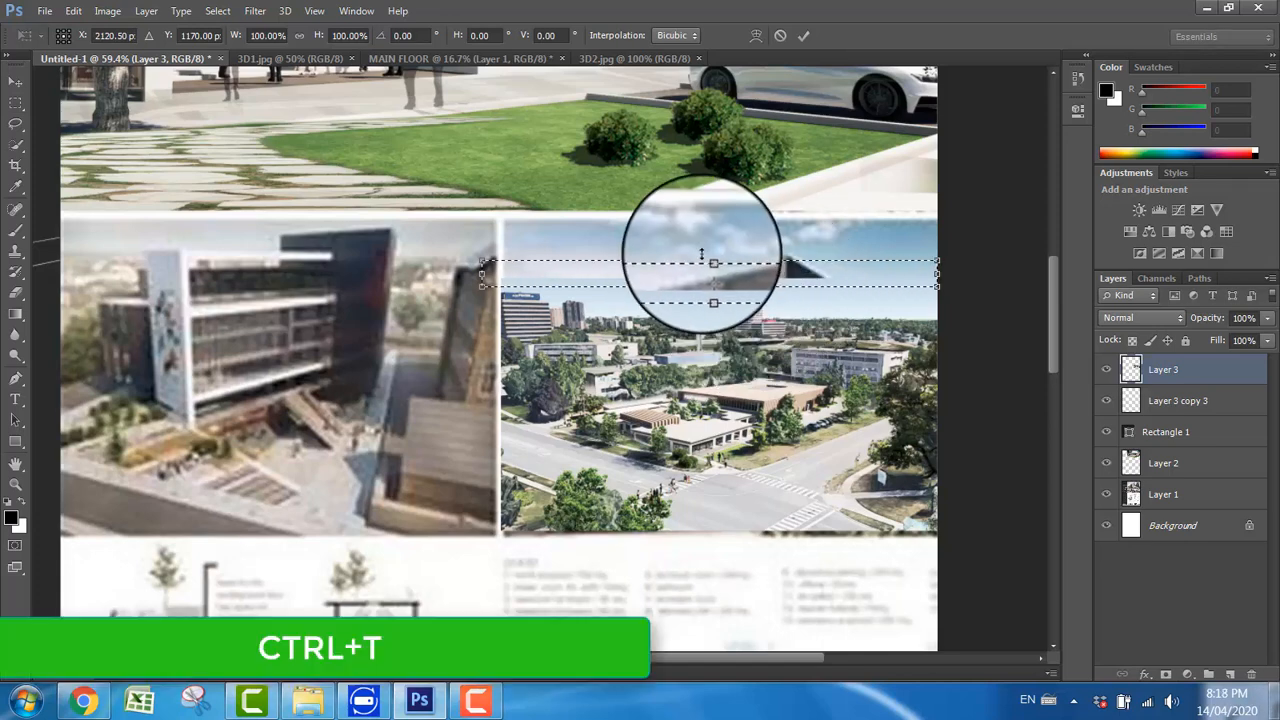
pyautogui.moveTo(716, 236); pyautogui.dragTo(715, 84)
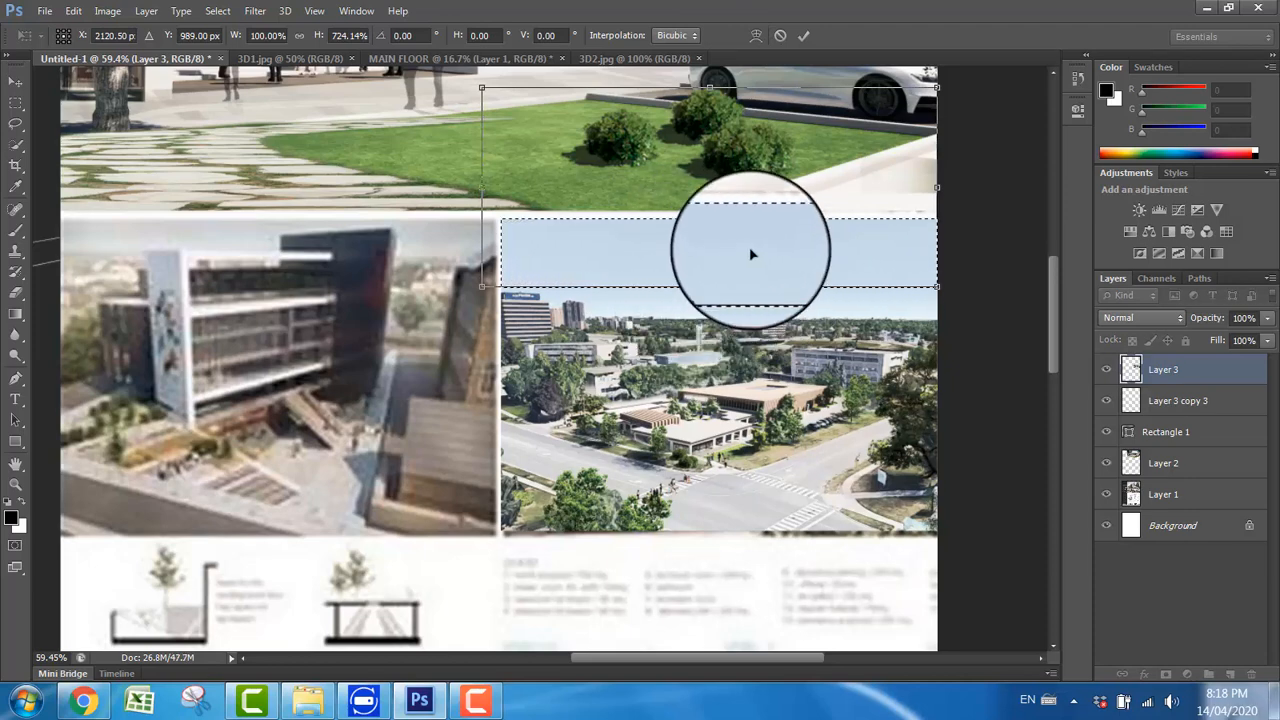
pyautogui.press('Return')
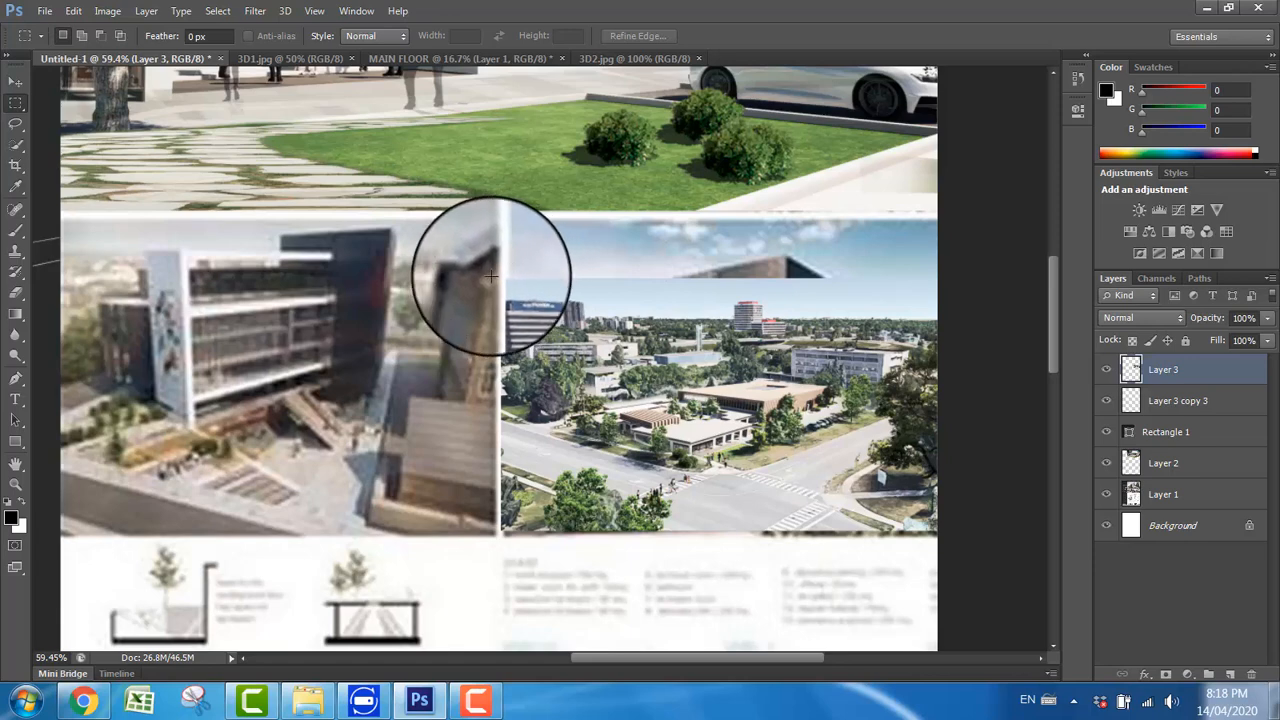
# Step: Select a thin strip of sky along the 3D2 image's upper edge, stretch it up to the frame's top, and deselect
pyautogui.moveTo(500, 268); pyautogui.dragTo(935, 285)
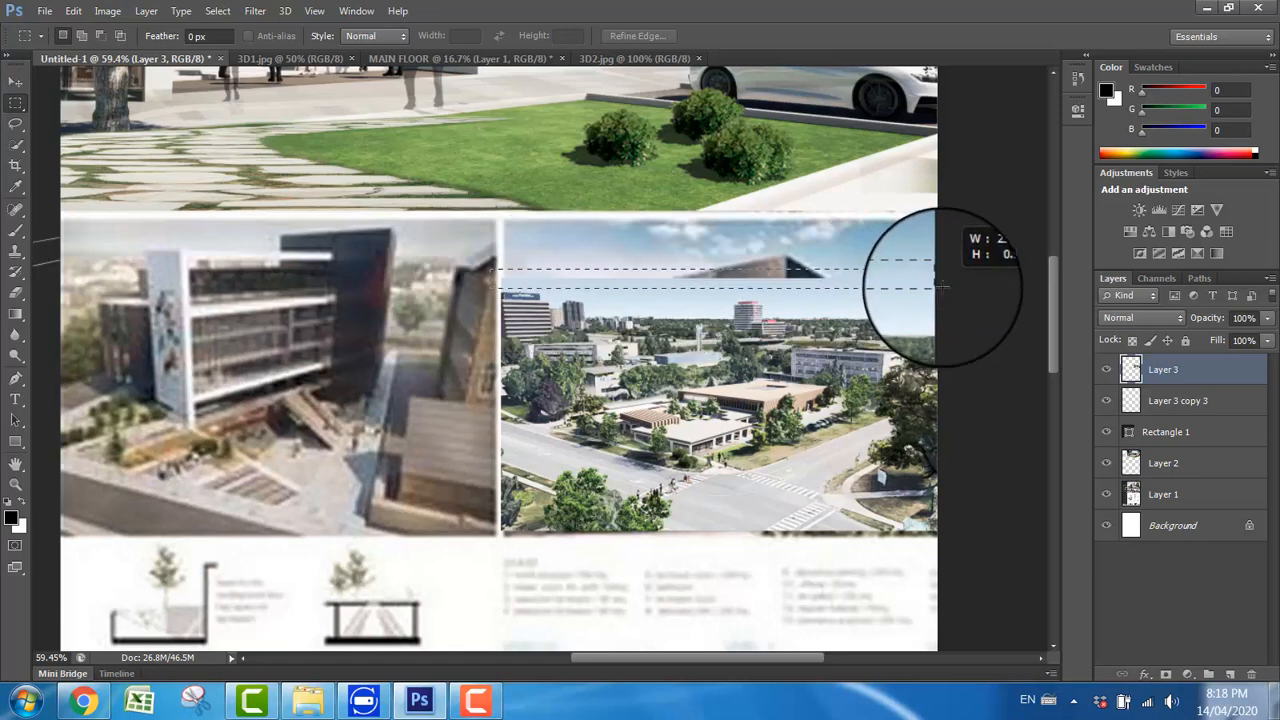
pyautogui.moveTo(935, 293); pyautogui.dragTo(935, 287)
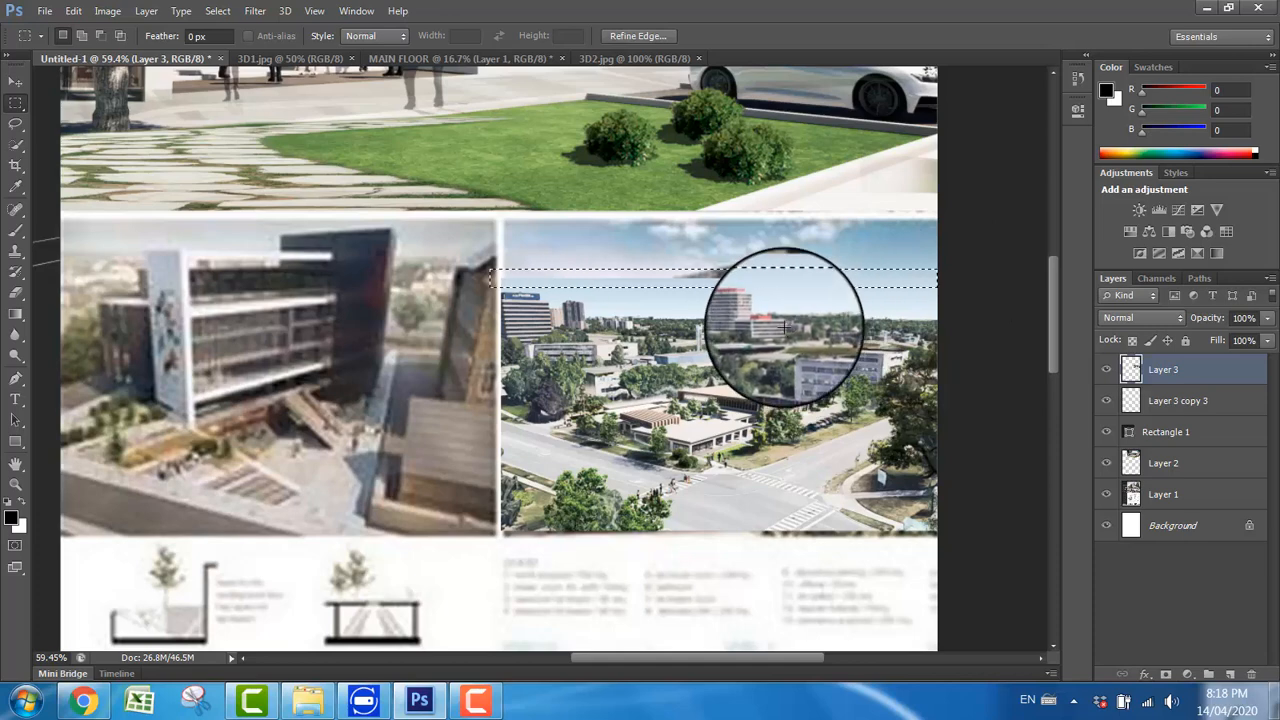
pyautogui.hotkey('ctrl', 't')
pyautogui.moveTo(713, 269); pyautogui.dragTo(714, 222)
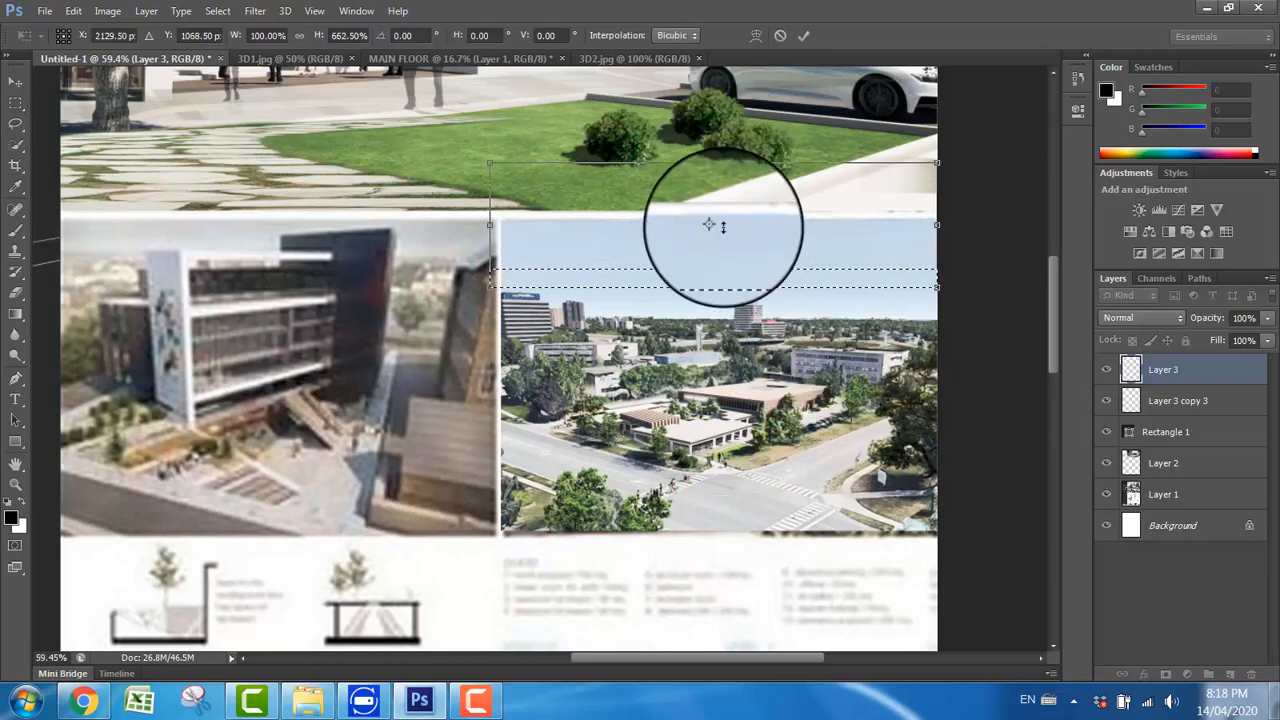
pyautogui.press('Return')
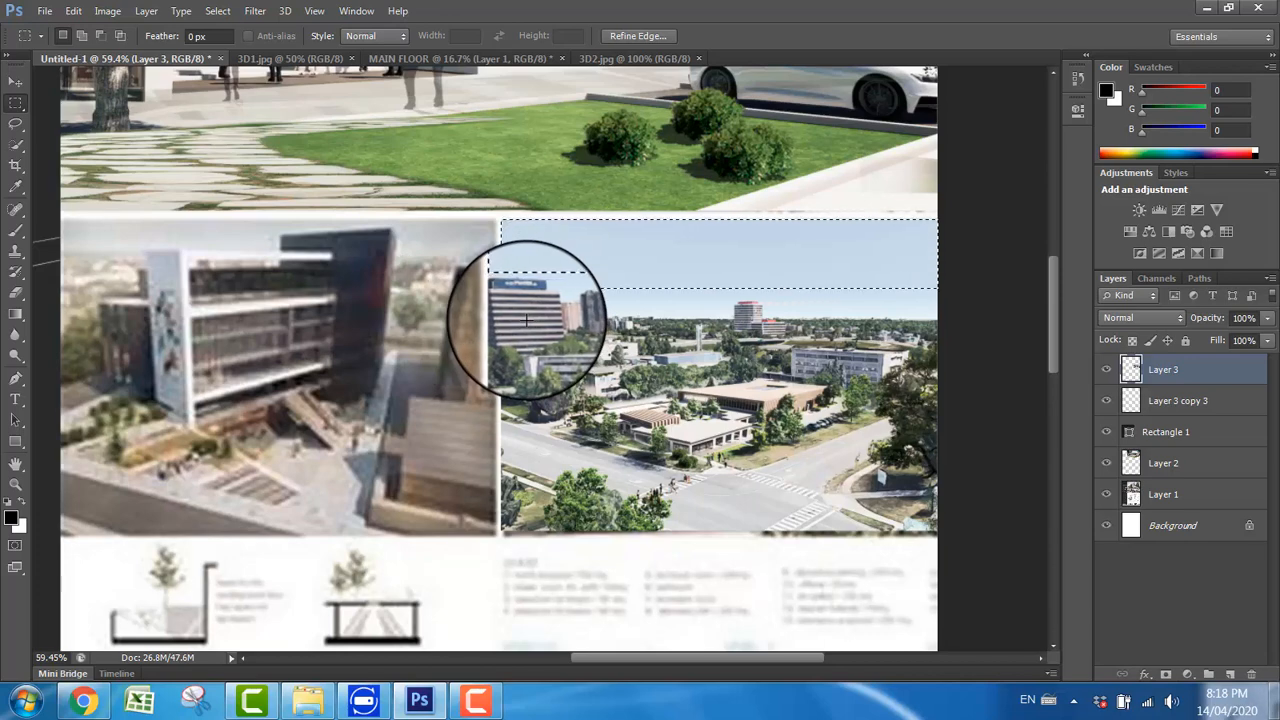
pyautogui.hotkey('ctrl', 'd')
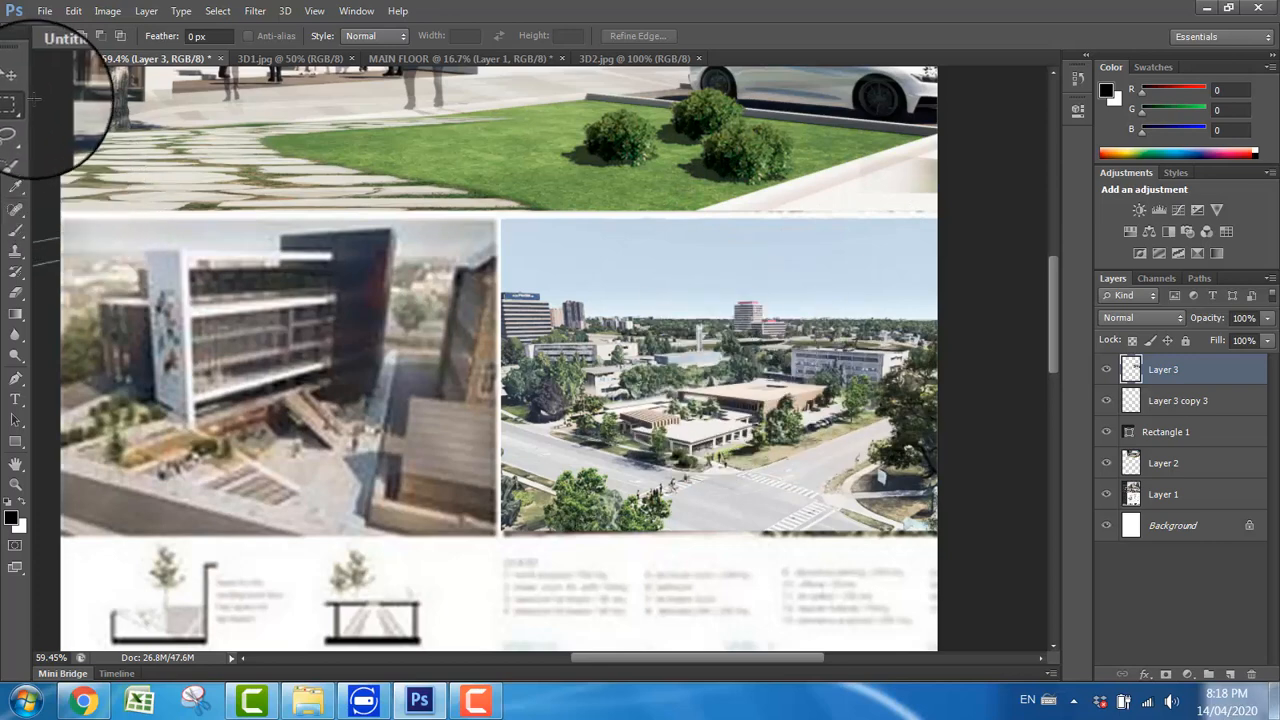
# Step: Open the ED3 image from the PRACTICE FILES folder
pyautogui.click(15, 484)
pyautogui.rightClick(440, 352)
pyautogui.click(480, 371)
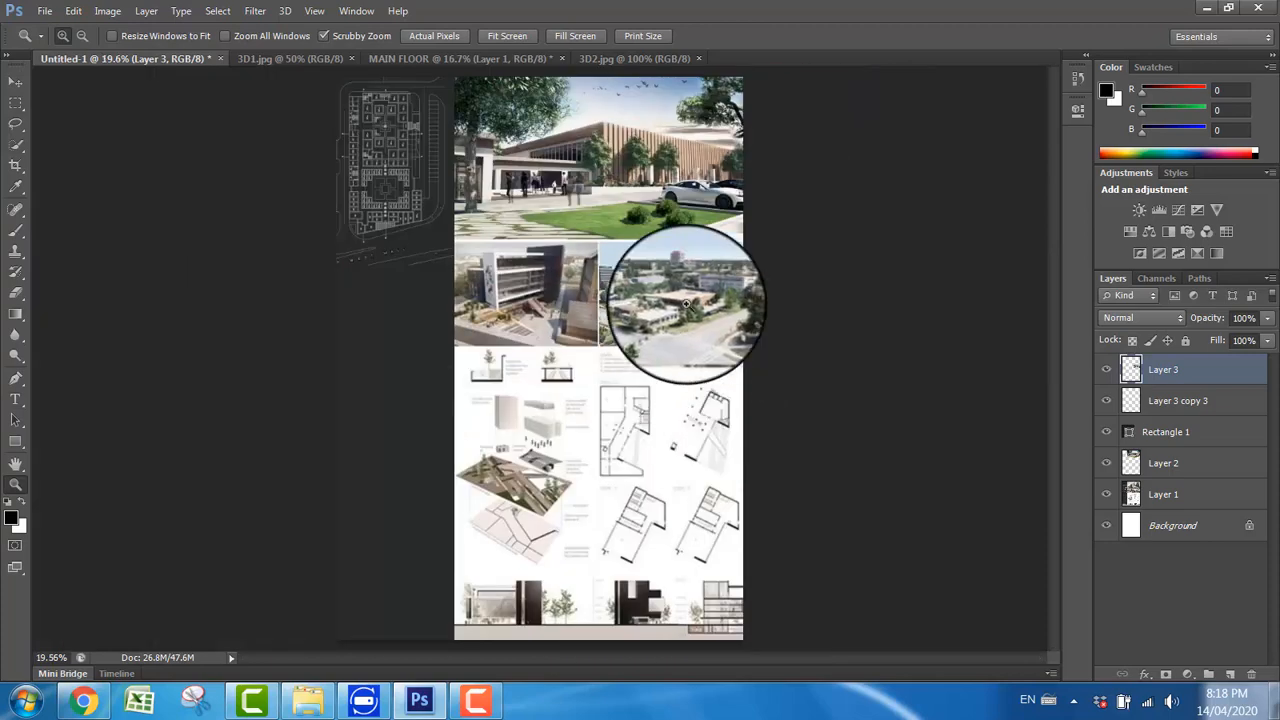
pyautogui.click(567, 253)
pyautogui.click(516, 218)
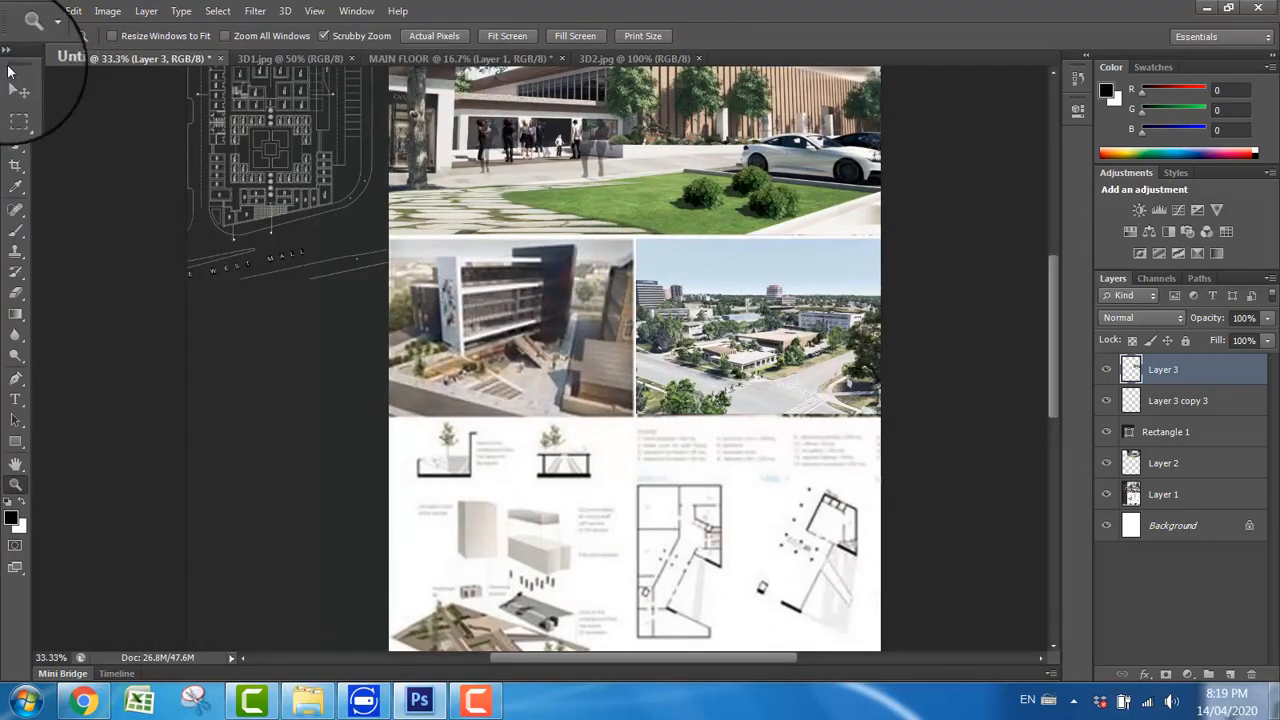
pyautogui.click(46, 12)
pyautogui.click(60, 46)
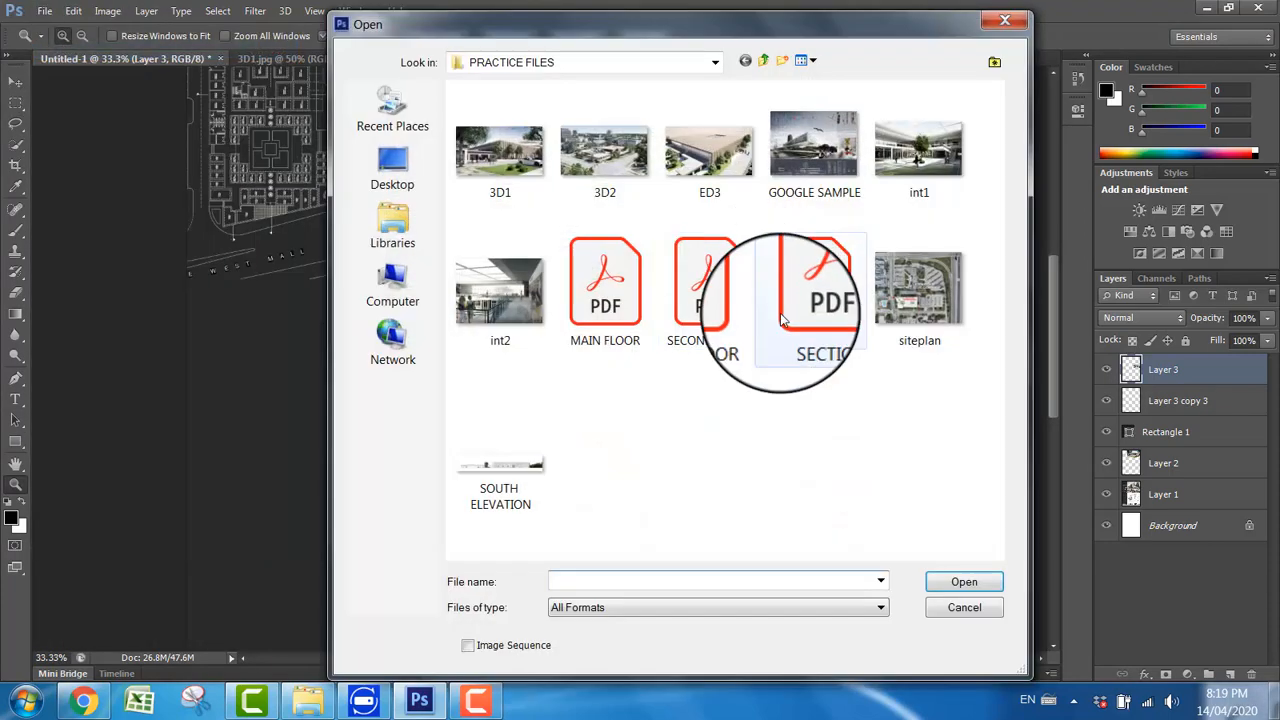
pyautogui.doubleClick(720, 160)
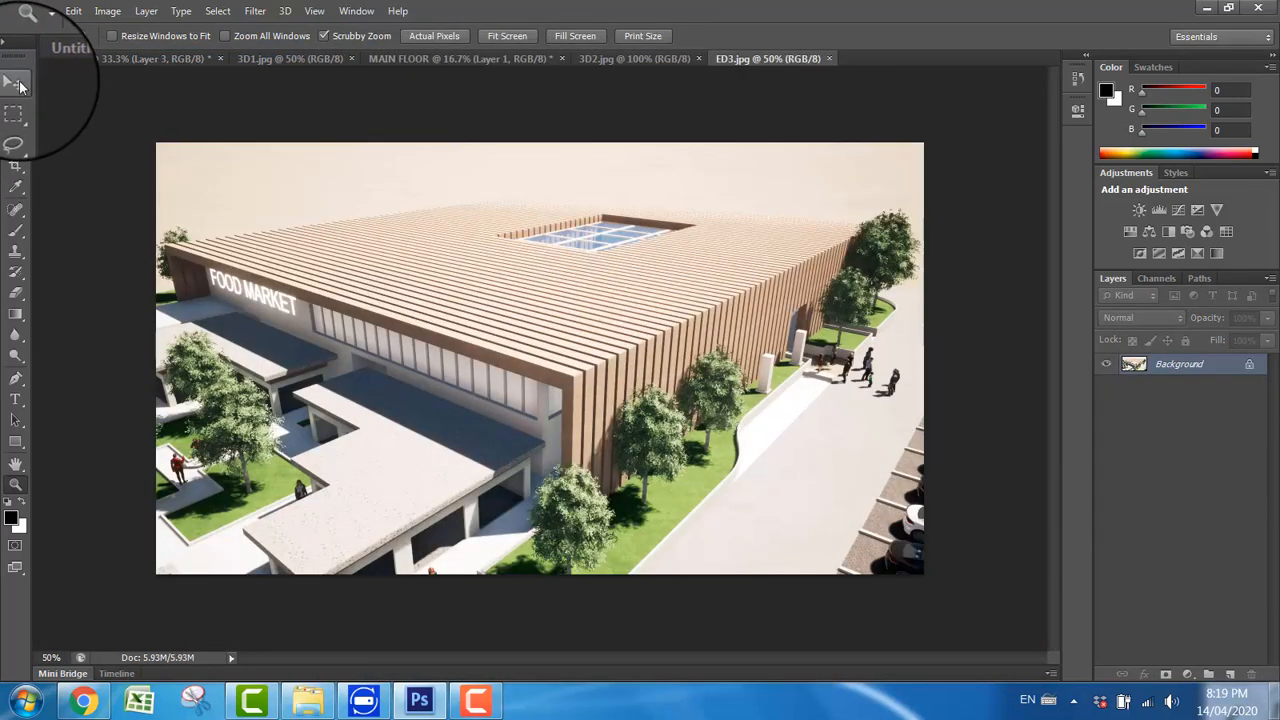
# Step: Copy the ED3 image into the Untitled-1 board as a new layer
pyautogui.click(19, 85)
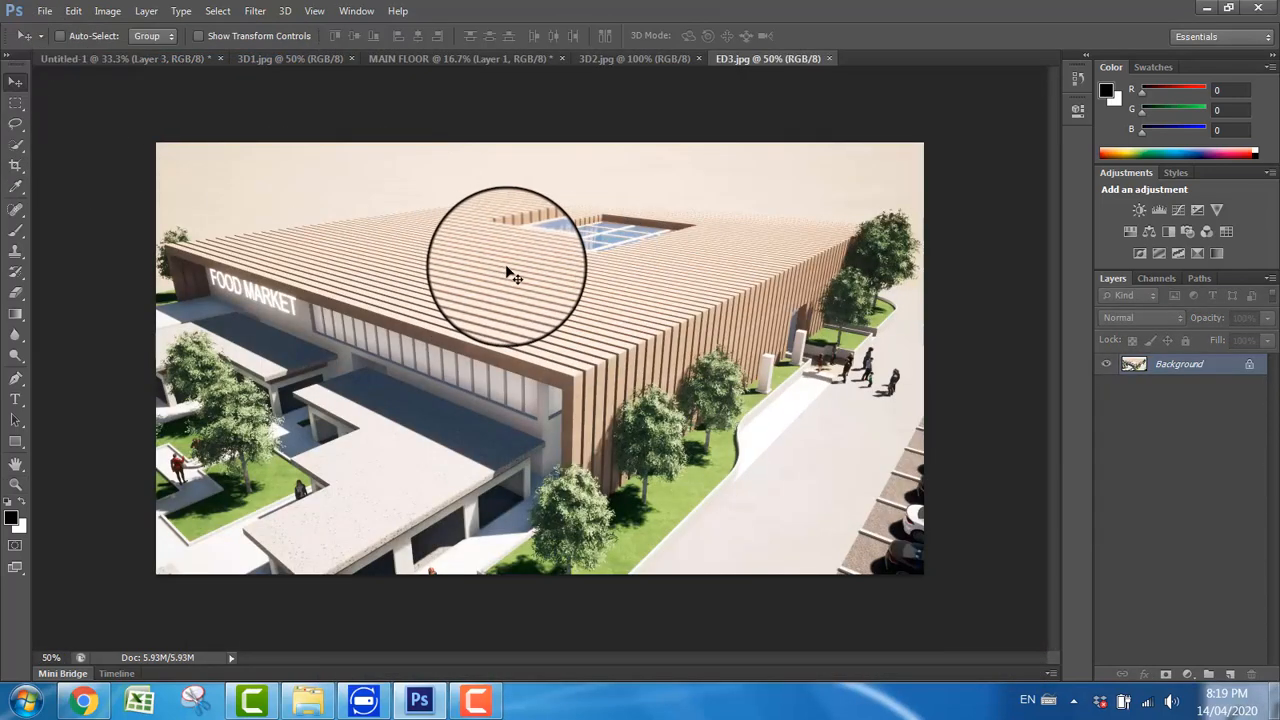
pyautogui.click(262, 60)
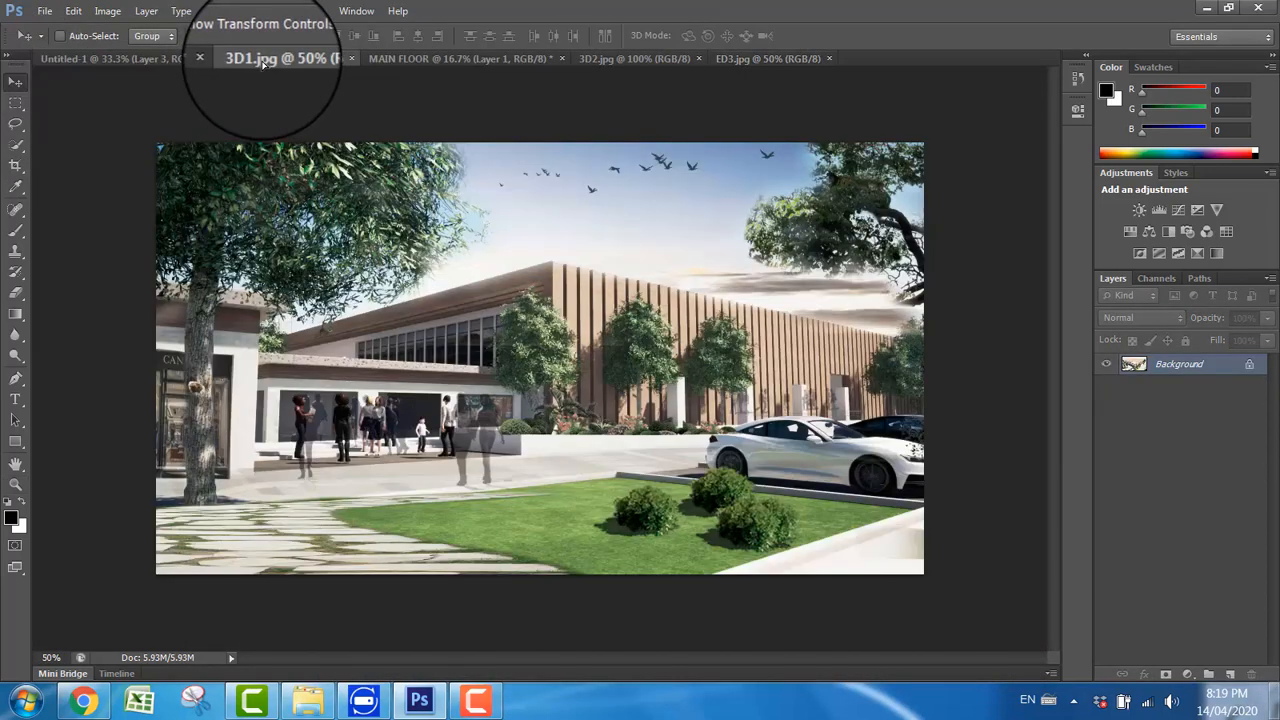
pyautogui.click(485, 58)
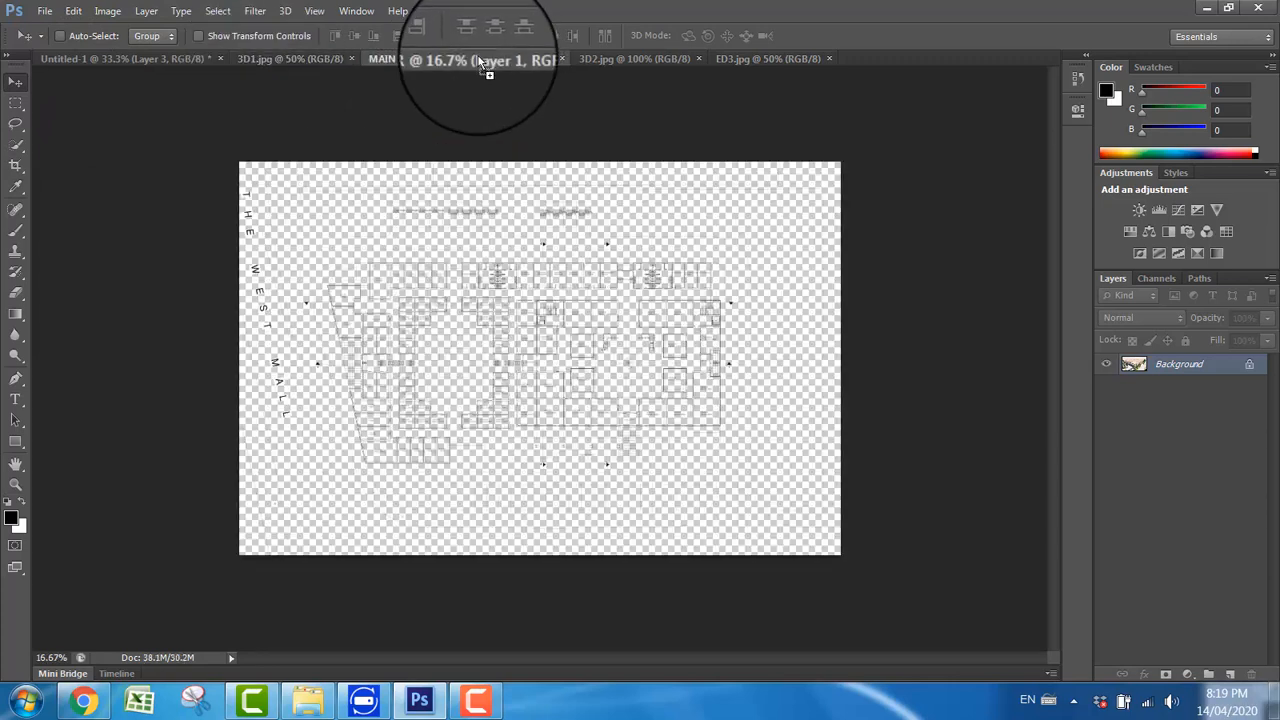
pyautogui.click(176, 60)
pyautogui.hotkey('ctrl', 'v')
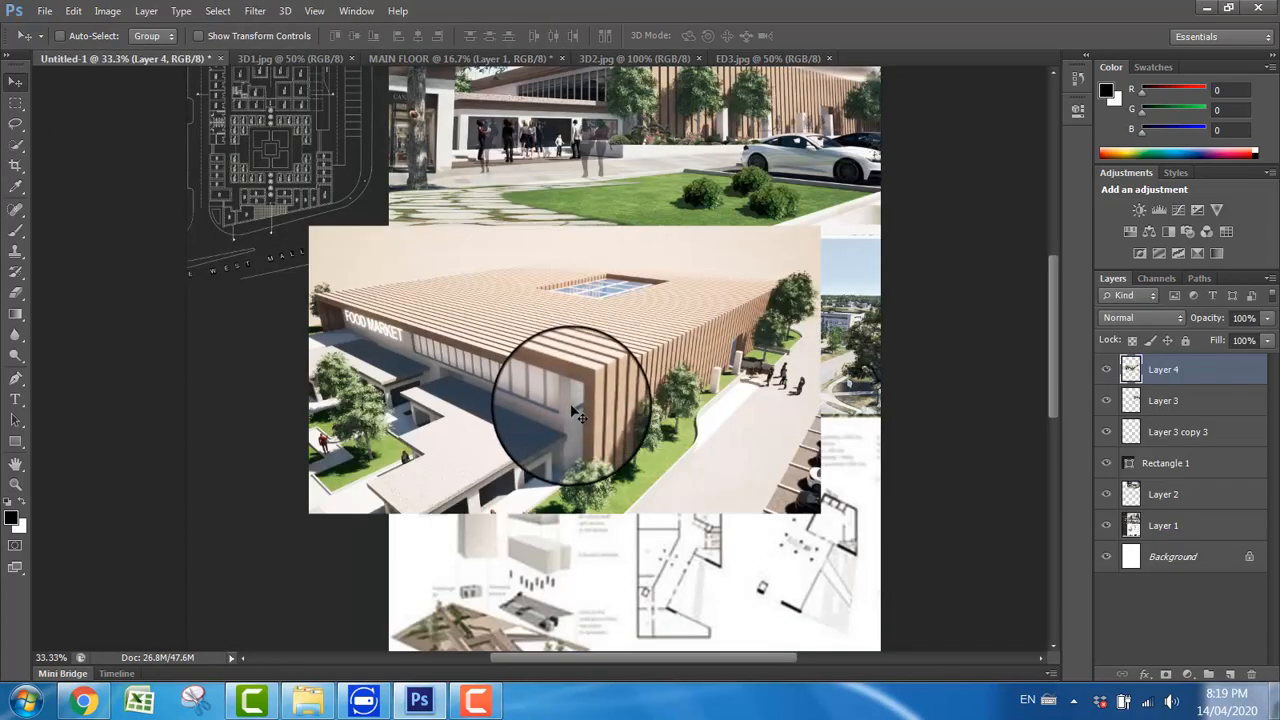
# Step: Scale the ED3 image to about 48% width and 42.5% height, and fit it to the left-hand middle frame's width and upper edge
pyautogui.hotkey('ctrl', 't')
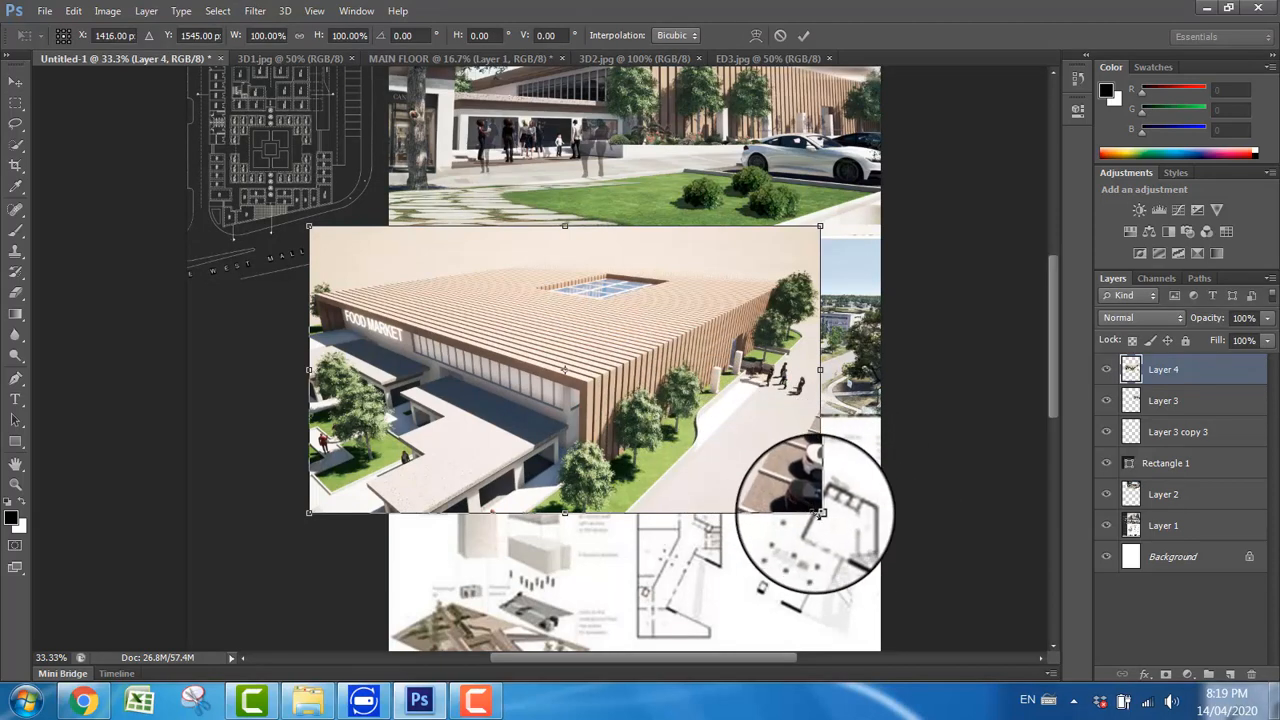
pyautogui.moveTo(820, 513)
pyautogui.mouseDown()
pyautogui.moveTo(790, 505)
pyautogui.moveTo(822, 514)
pyautogui.mouseUp()
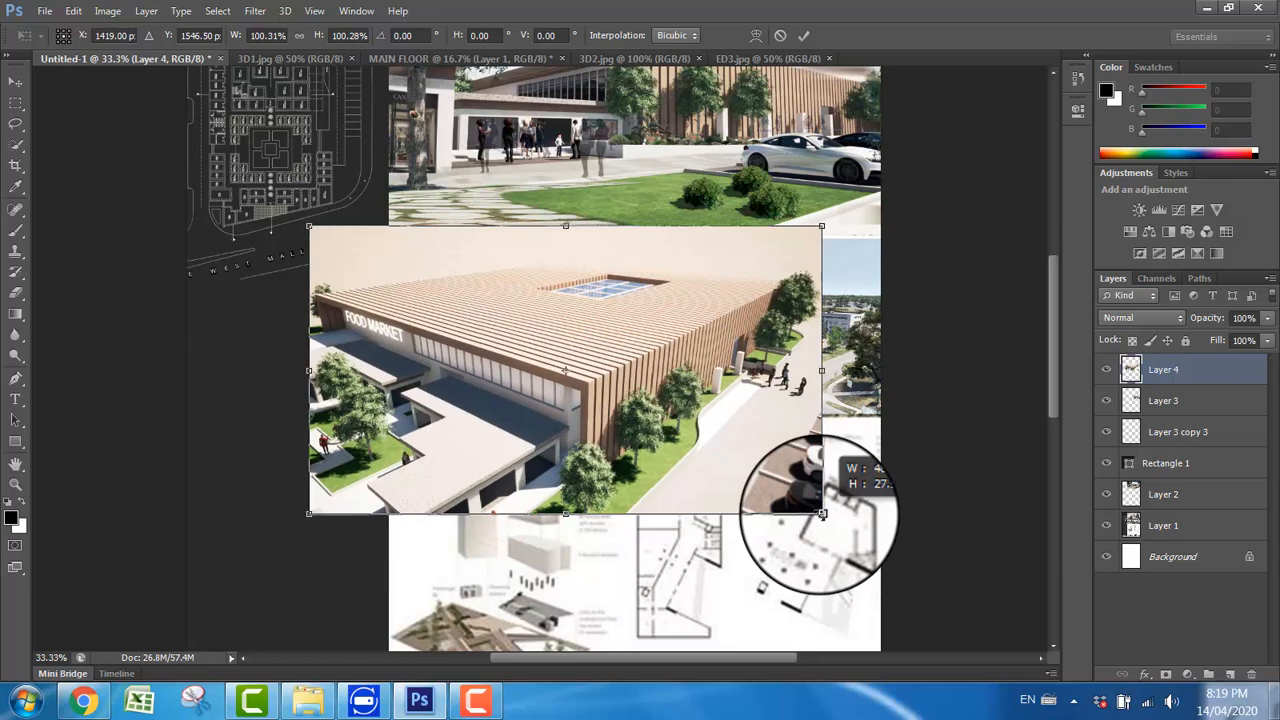
pyautogui.moveTo(822, 514); pyautogui.dragTo(652, 455)
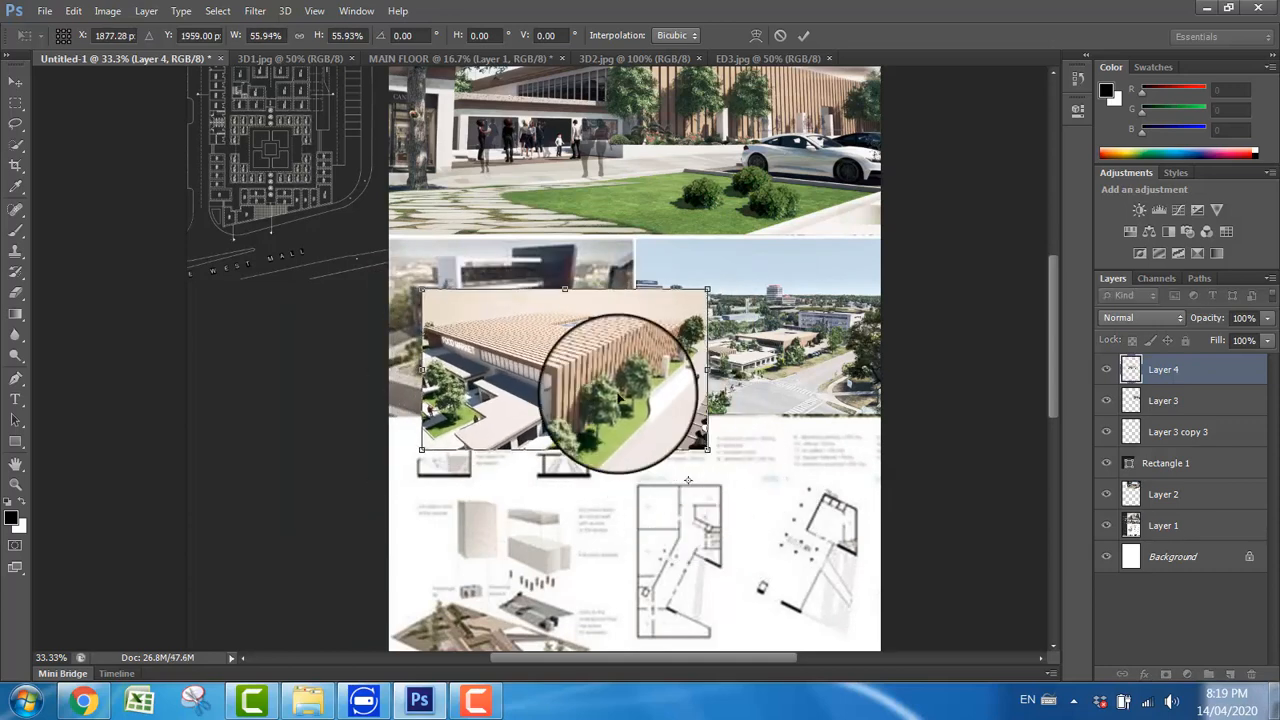
pyautogui.moveTo(646, 402); pyautogui.dragTo(575, 355)
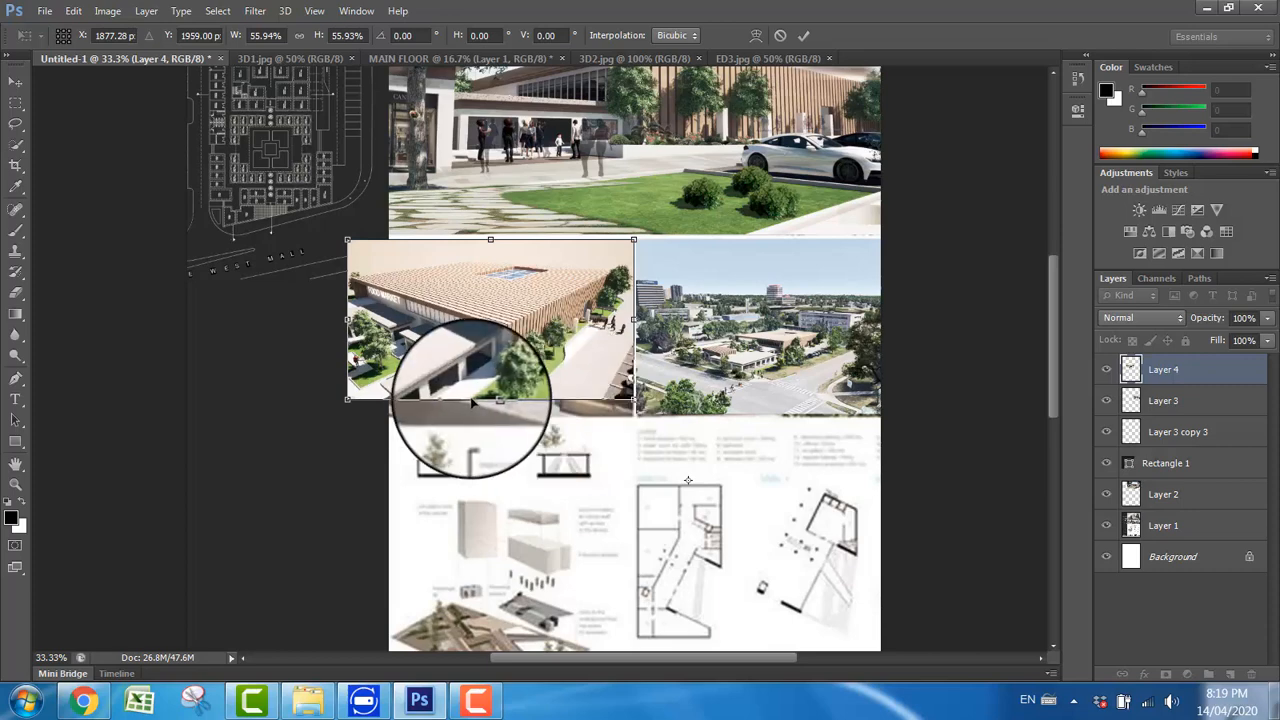
pyautogui.moveTo(347, 399); pyautogui.dragTo(424, 392)
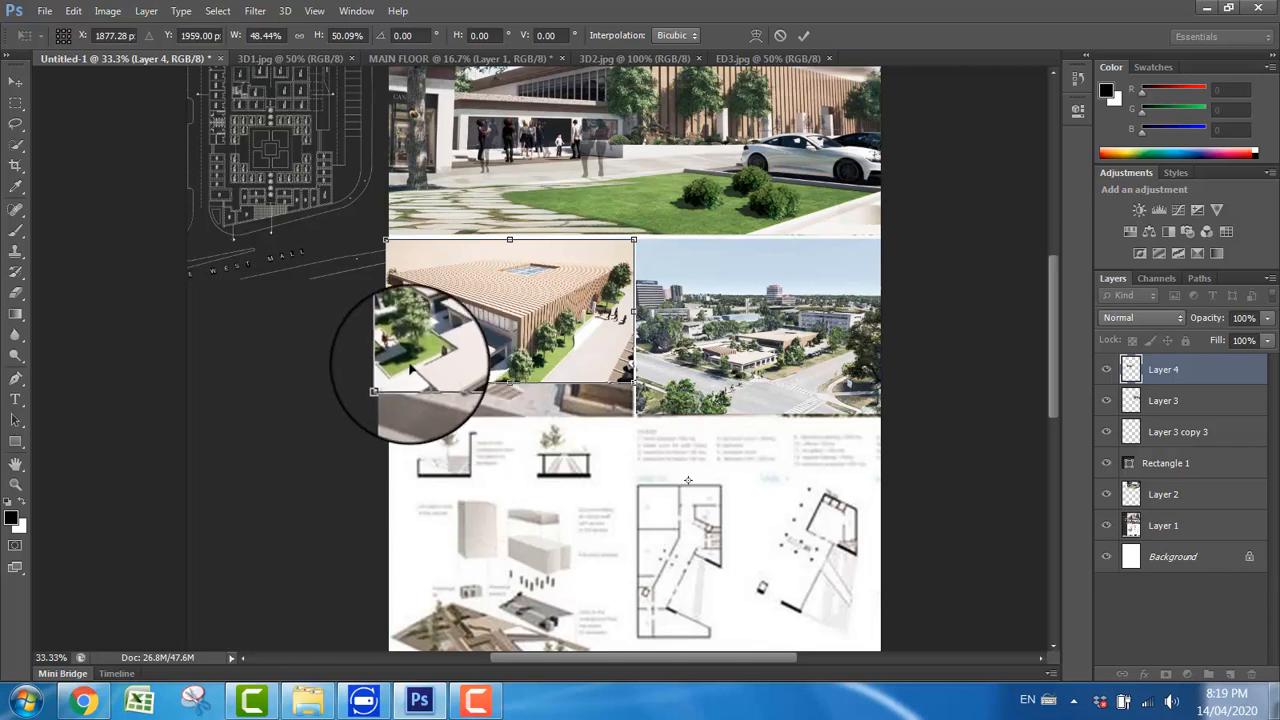
pyautogui.moveTo(410, 368); pyautogui.dragTo(411, 379)
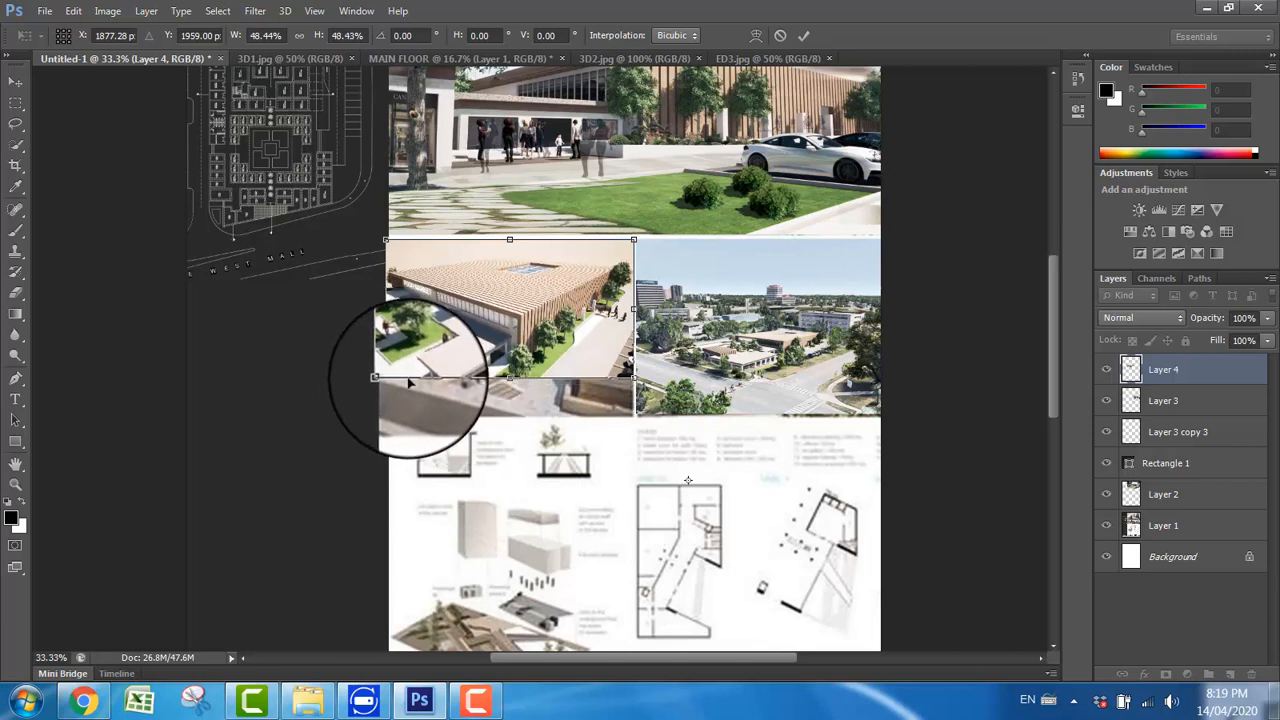
pyautogui.moveTo(386, 378); pyautogui.dragTo(415, 362)
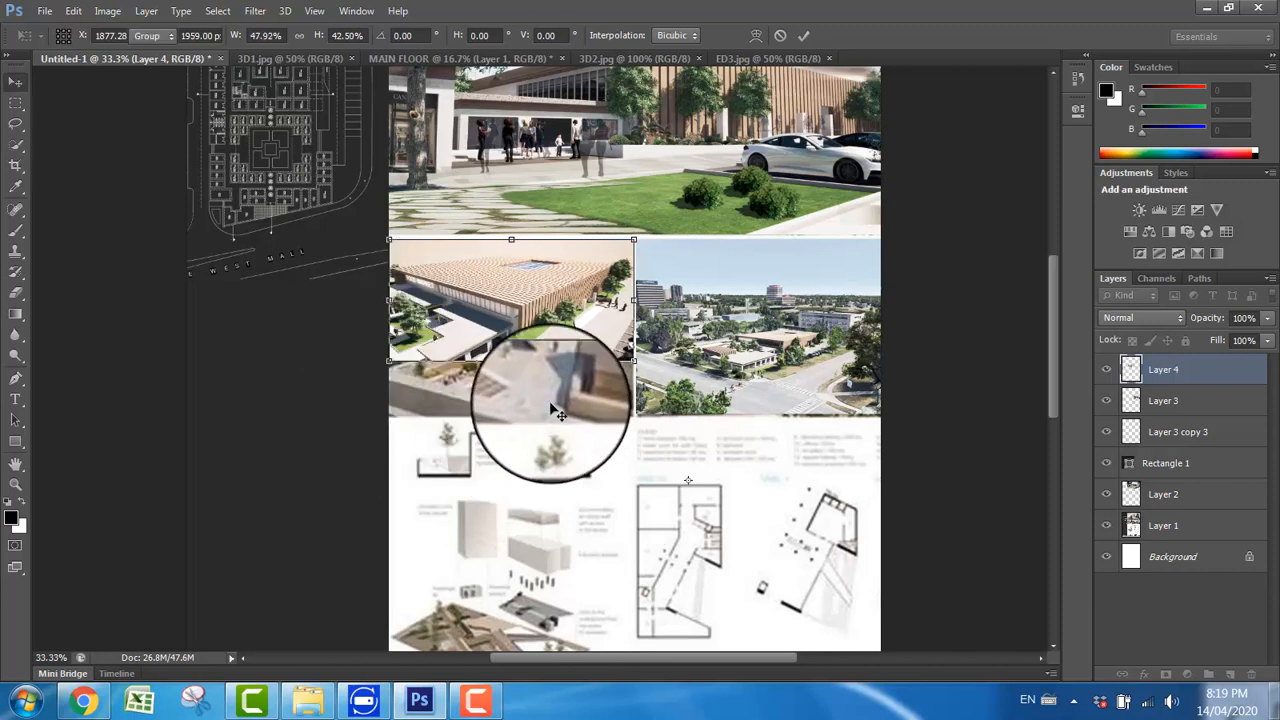
# Step: Commit the ED3 image's scaling and move it down to the lower edge of the left-hand middle frame
pyautogui.press('Return')
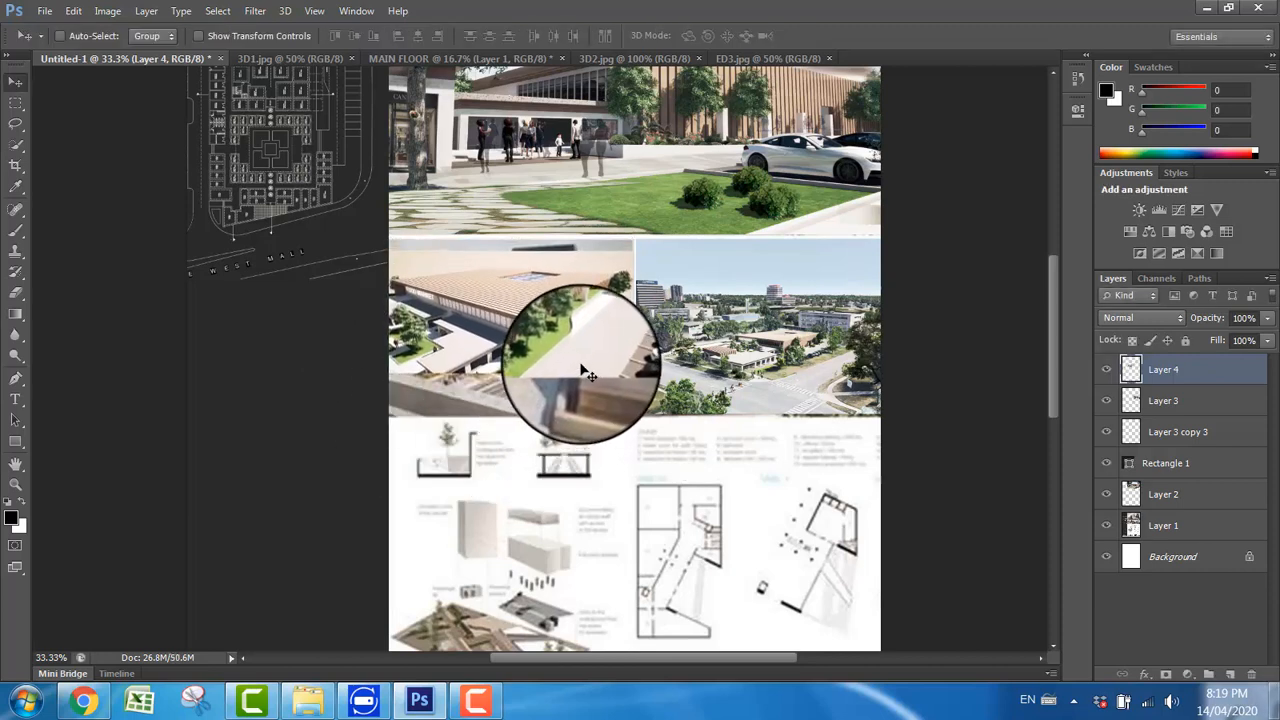
pyautogui.press('Down')
pyautogui.press('Down')
pyautogui.press('Down')
pyautogui.press('Down')
pyautogui.press('Down')
pyautogui.press('Down')
pyautogui.press('Down')
pyautogui.press('Down')
pyautogui.press('Down')
pyautogui.press('Down')
pyautogui.press('Down')
pyautogui.press('Down')
pyautogui.press('Down')
pyautogui.press('Down')
pyautogui.press('Down')
pyautogui.press('Down')
pyautogui.press('Down')
pyautogui.press('Down')
pyautogui.press('Down')
pyautogui.press('Down')
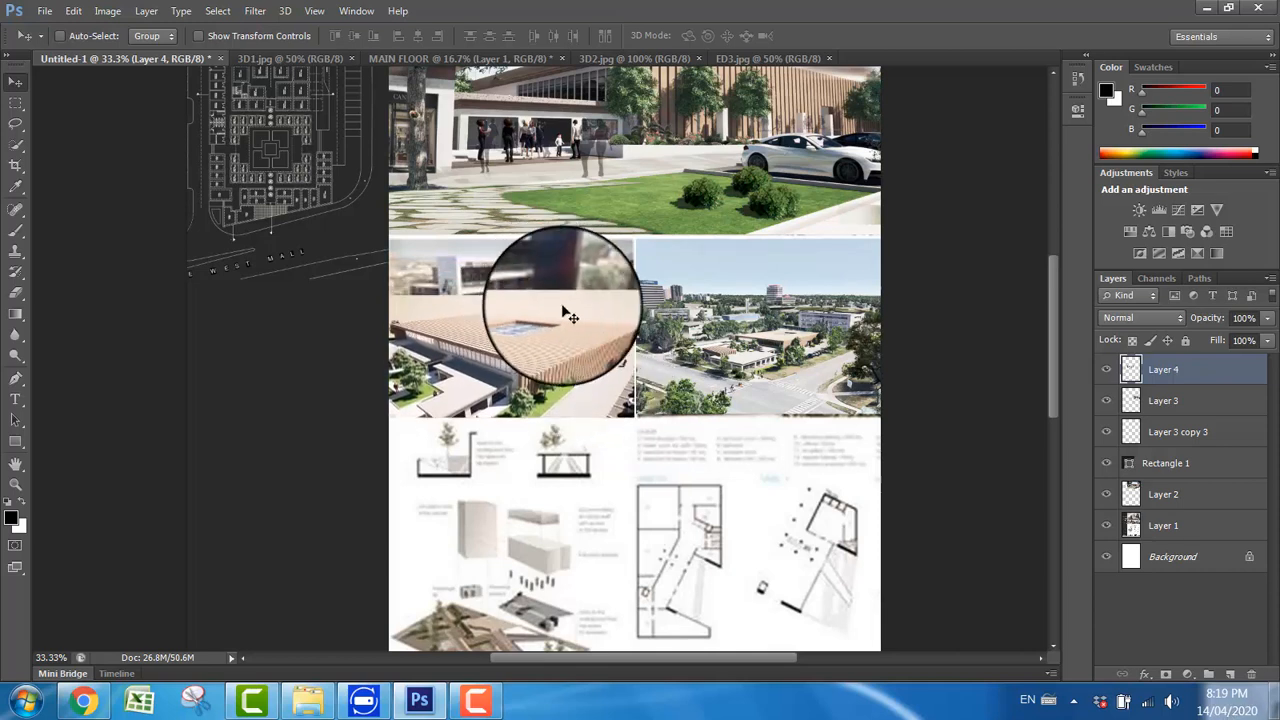
# Step: Select a thin strip along the ED3 image's upper edge, stretch it up to about 792% height to fill the frame, and deselect
pyautogui.click(16, 103)
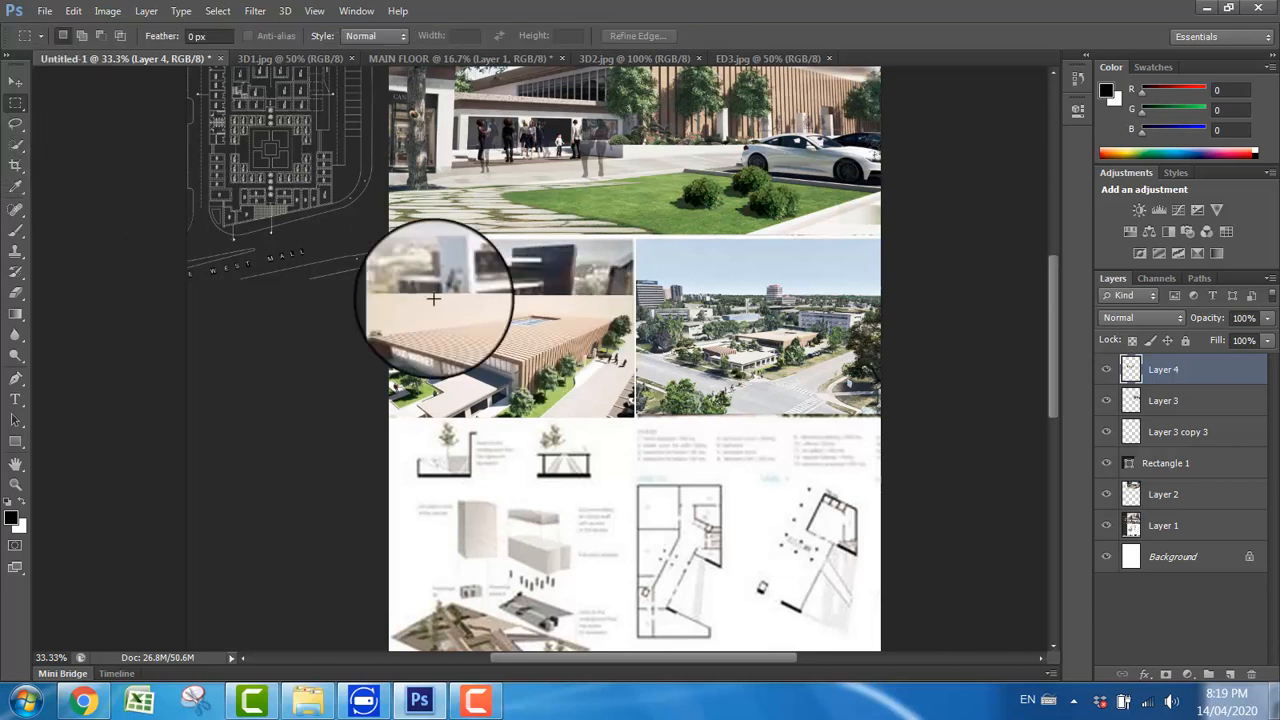
pyautogui.moveTo(379, 288); pyautogui.dragTo(628, 300)
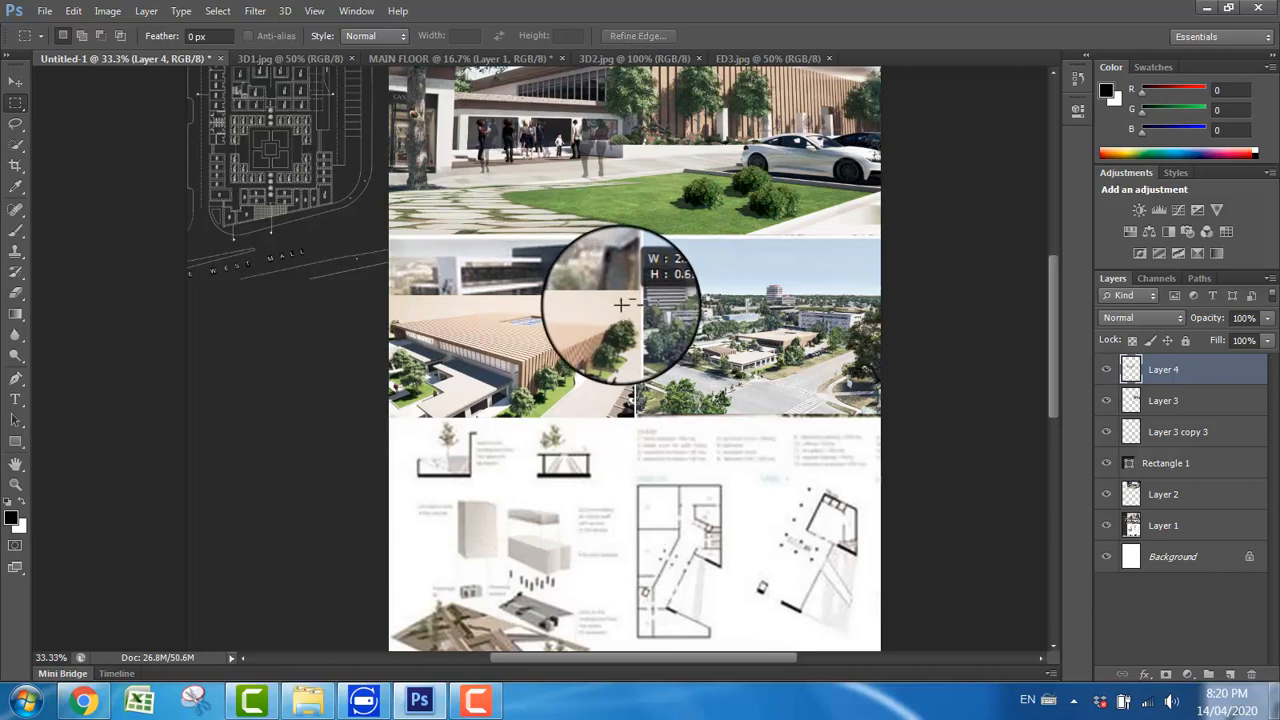
pyautogui.moveTo(381, 292); pyautogui.dragTo(640, 298)
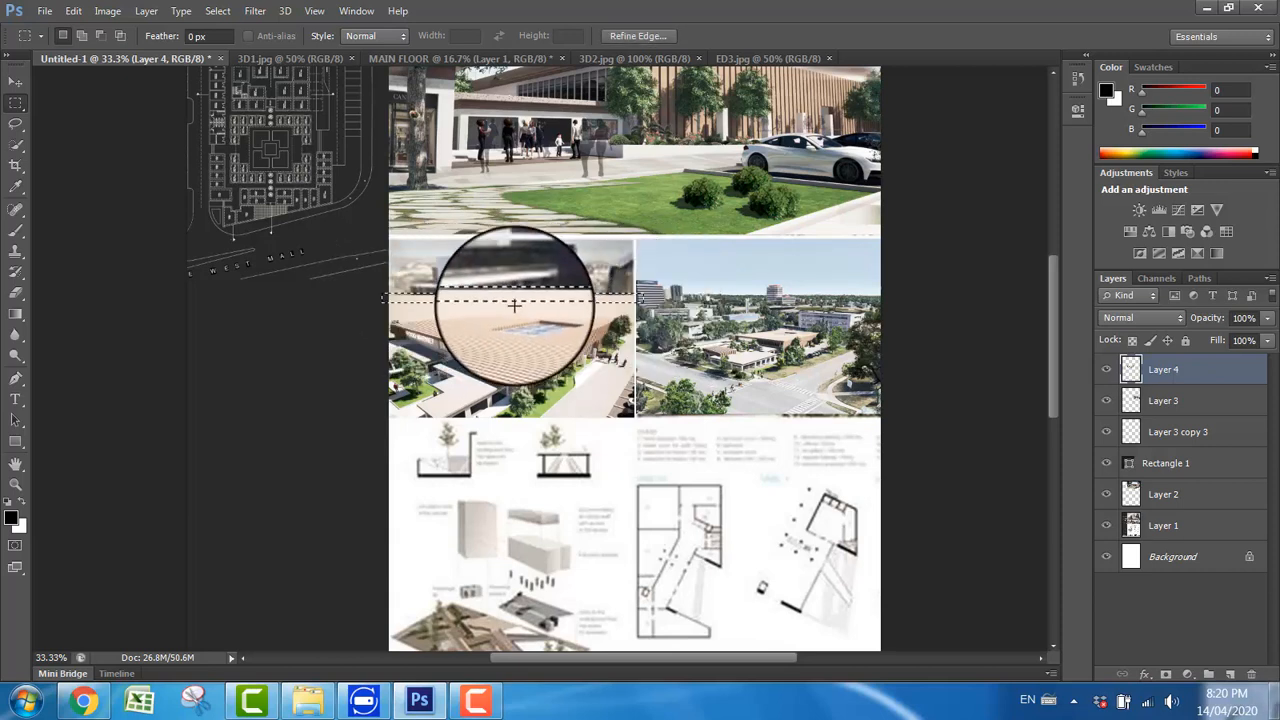
pyautogui.hotkey('ctrl', 't')
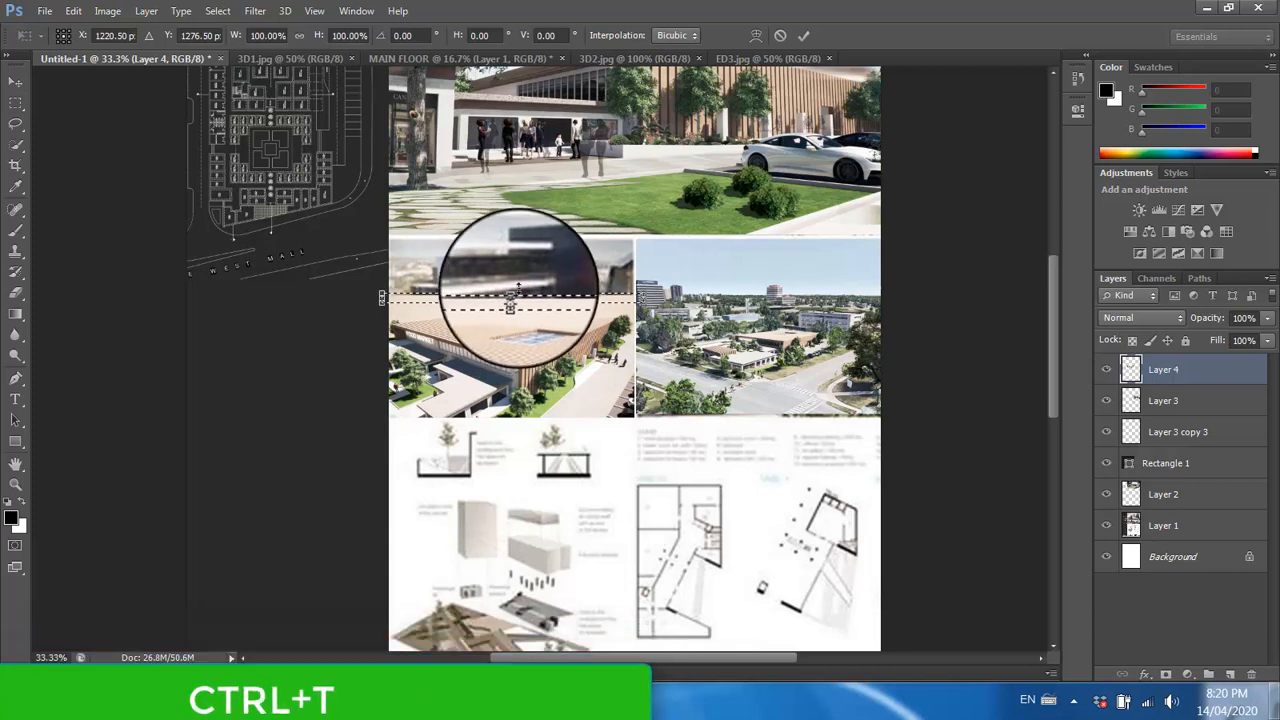
pyautogui.moveTo(515, 292); pyautogui.dragTo(518, 219)
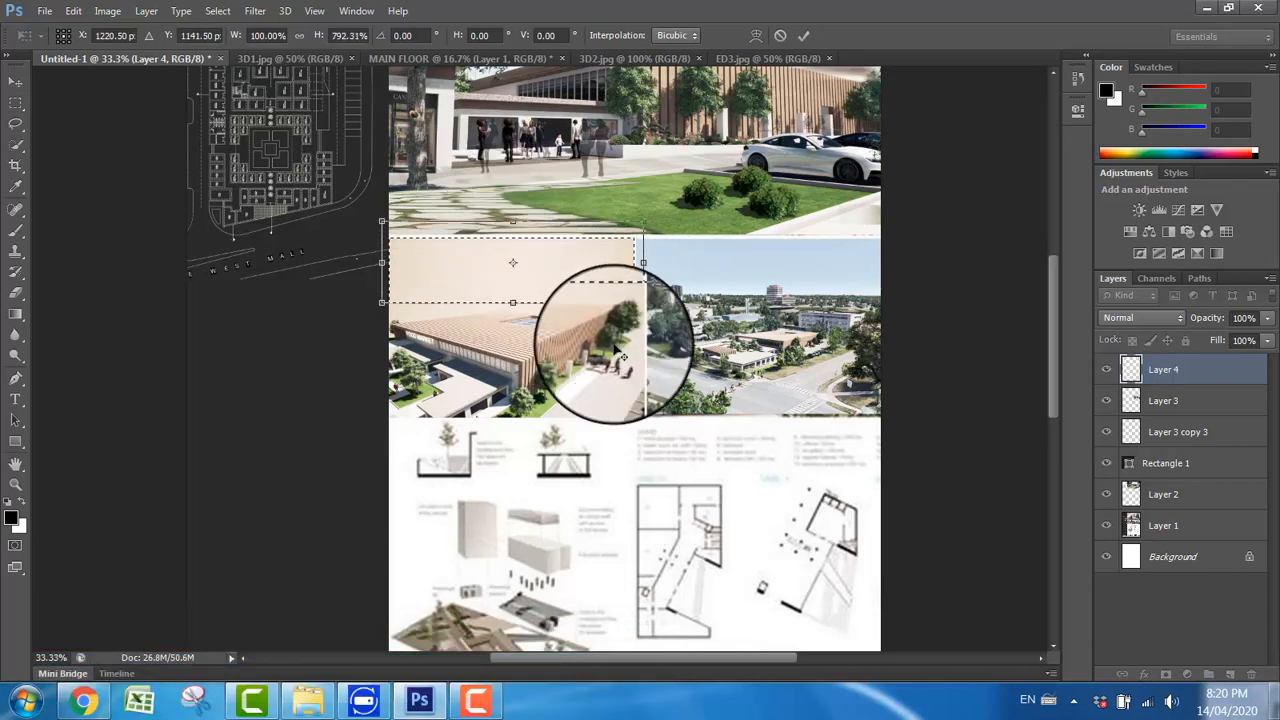
pyautogui.press('Return')
pyautogui.hotkey('ctrl', 'd')
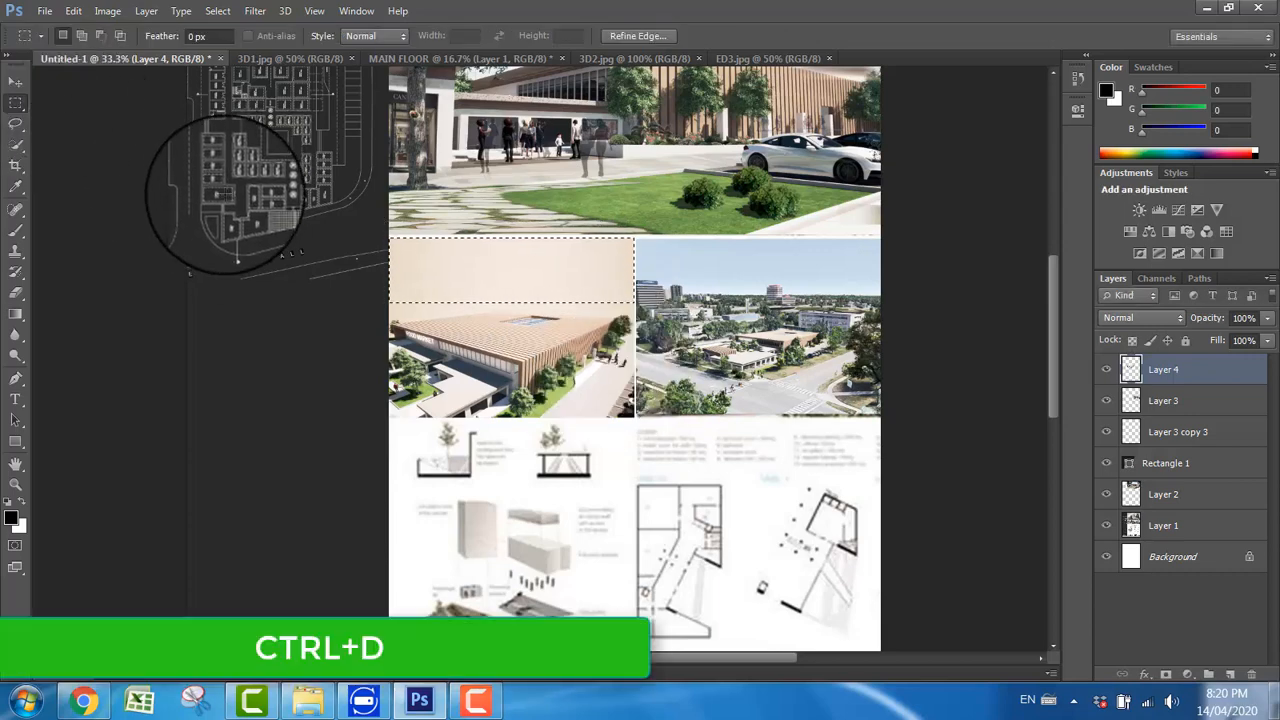
# Step: Draw a black rectangle over the lower drawings and align it below the middle images, flush with the board's right edge
pyautogui.click(15, 80)
pyautogui.moveTo(558, 337); pyautogui.dragTo(56, 372)
pyautogui.click(15, 484)
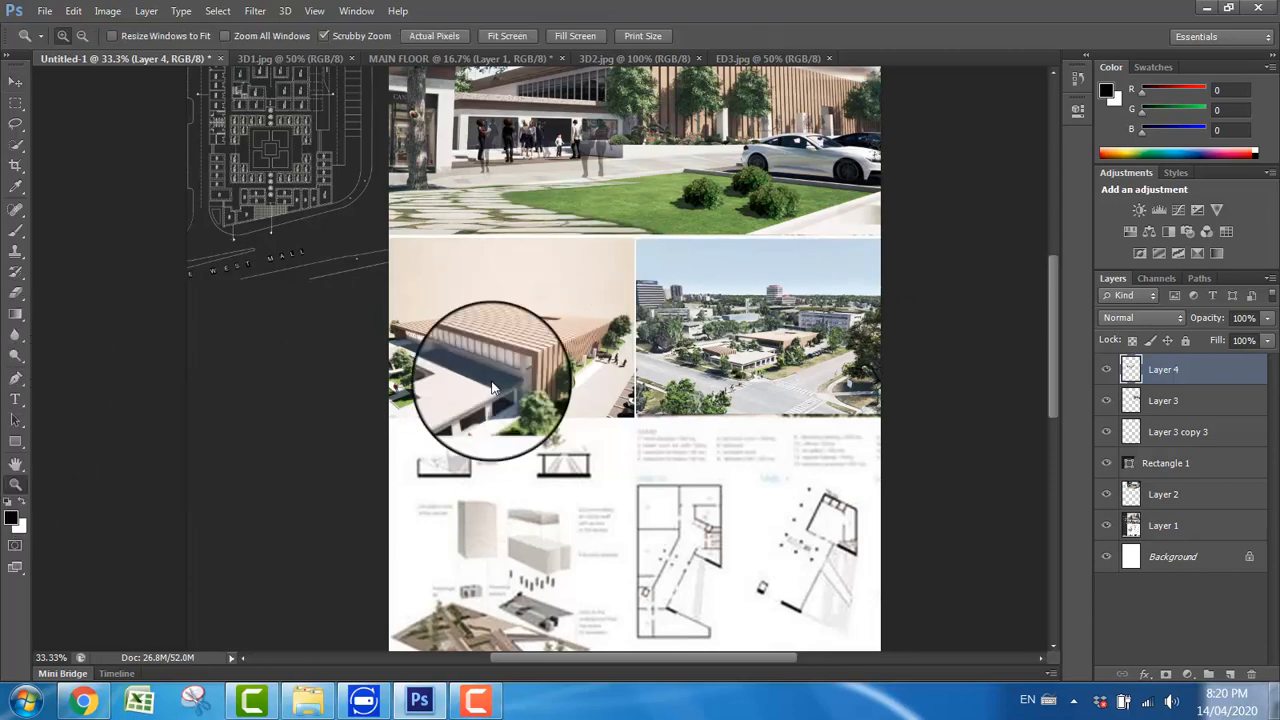
pyautogui.rightClick(605, 342)
pyautogui.click(636, 360)
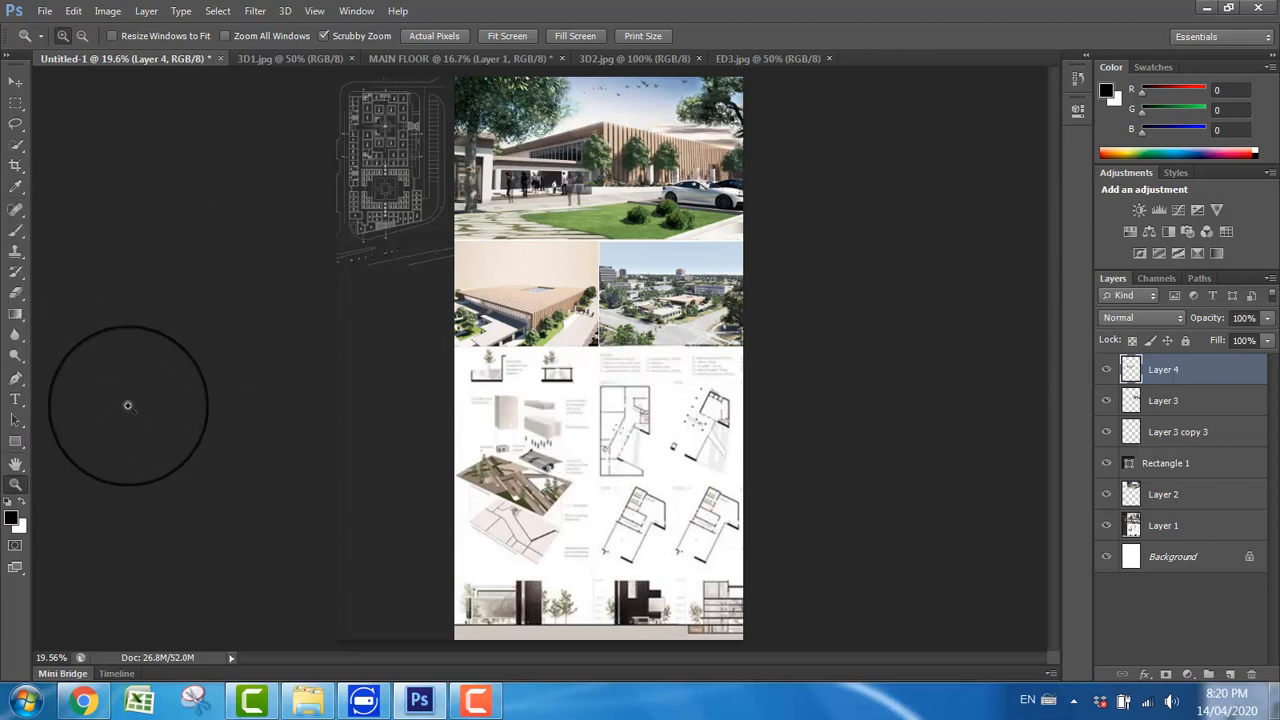
pyautogui.click(14, 81)
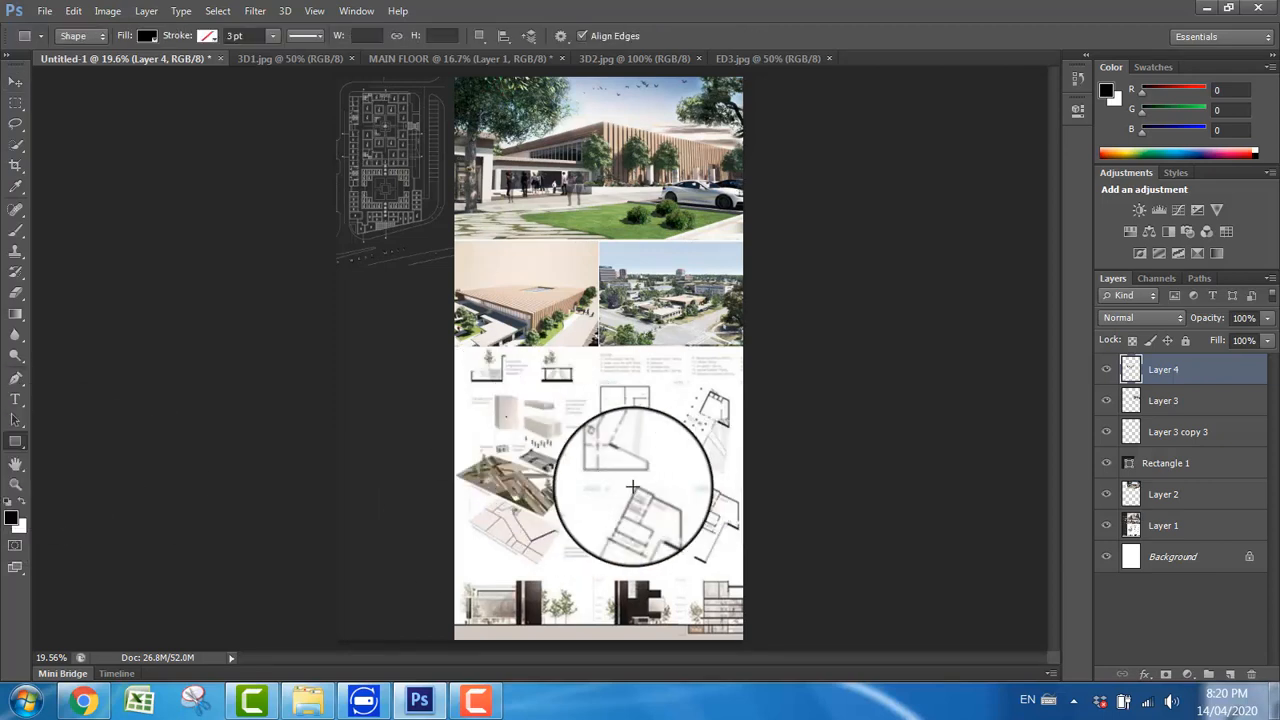
pyautogui.moveTo(506, 416); pyautogui.dragTo(709, 535)
pyautogui.click(14, 81)
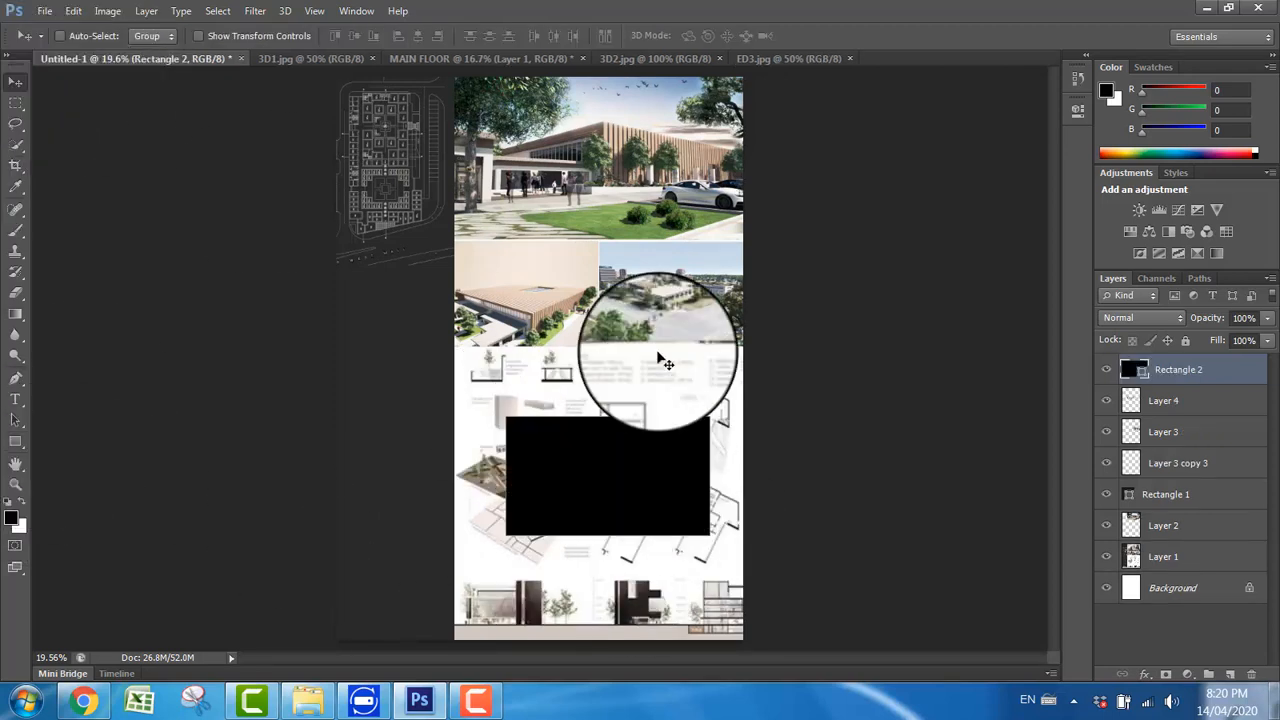
pyautogui.moveTo(666, 466); pyautogui.dragTo(700, 411)
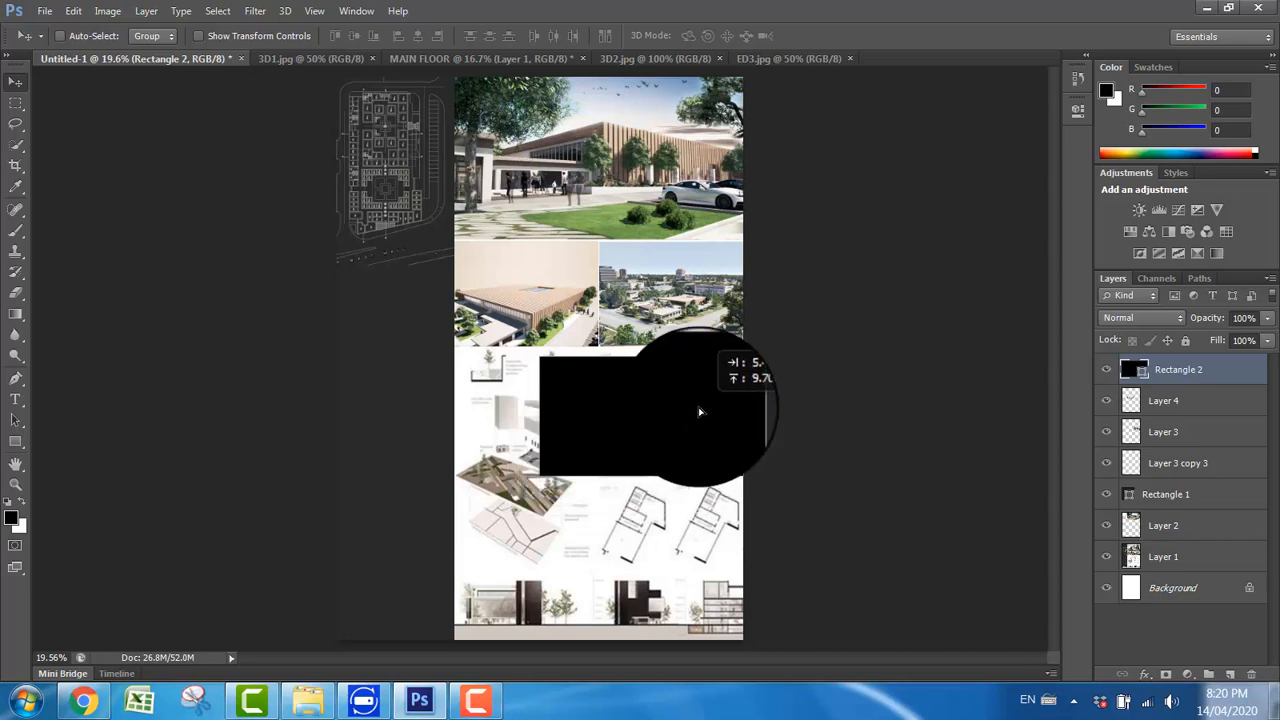
# Step: Stretch the rectangle to about 141% width and 246% height so it covers all the drawings down to the board's lower edge
pyautogui.hotkey('ctrl', 't')
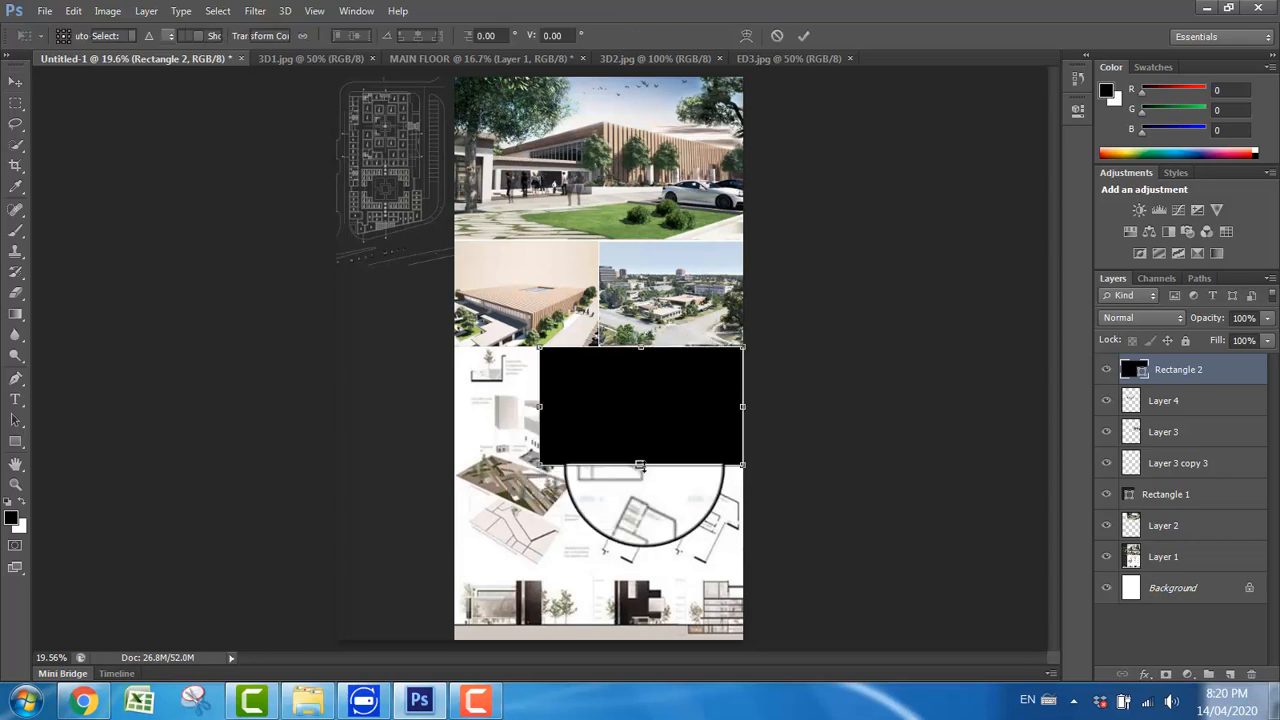
pyautogui.moveTo(640, 465); pyautogui.dragTo(640, 638)
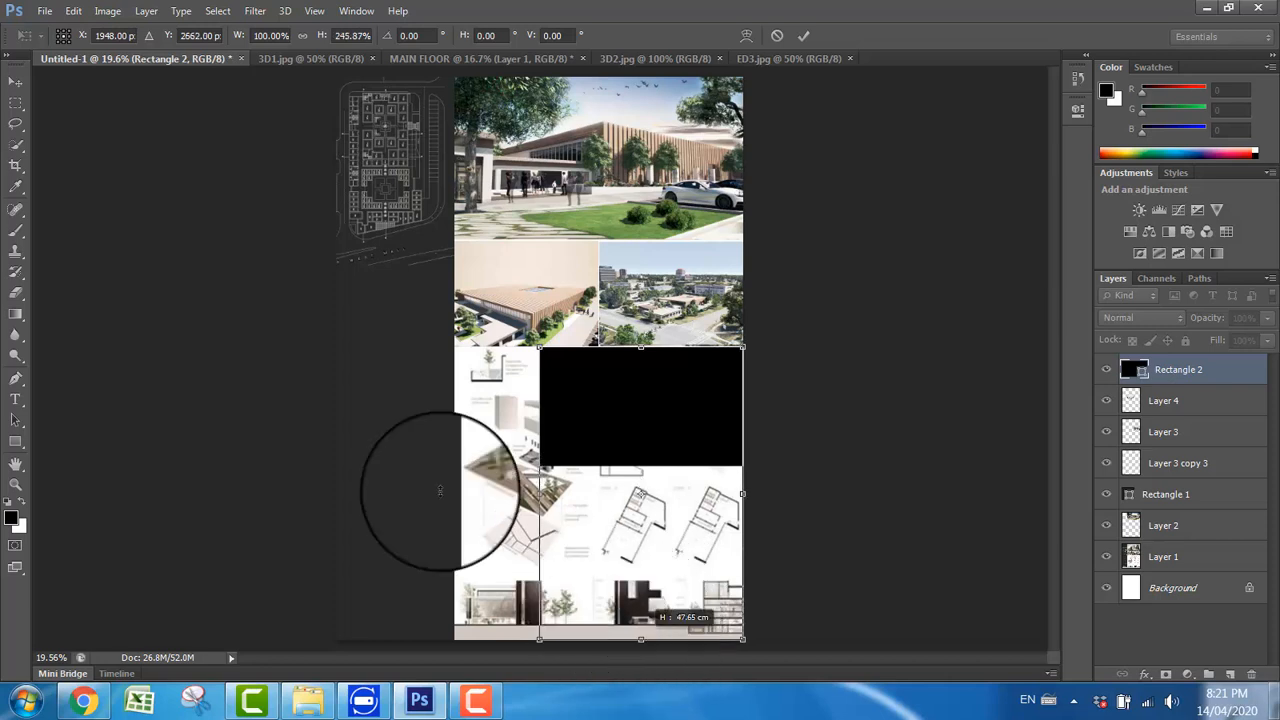
pyautogui.moveTo(537, 493); pyautogui.dragTo(455, 493)
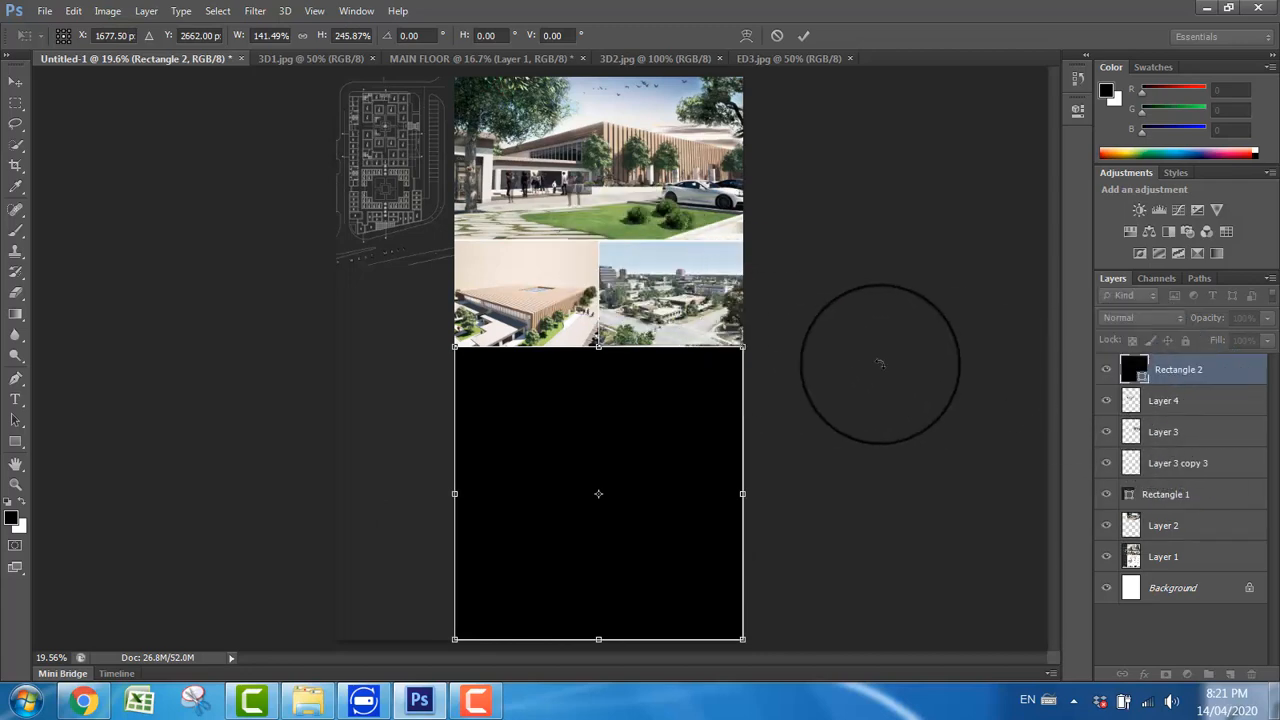
pyautogui.press('Return')
# Step: Change the new rectangle's fill colour to white (ffffff)
pyautogui.doubleClick(1131, 371)
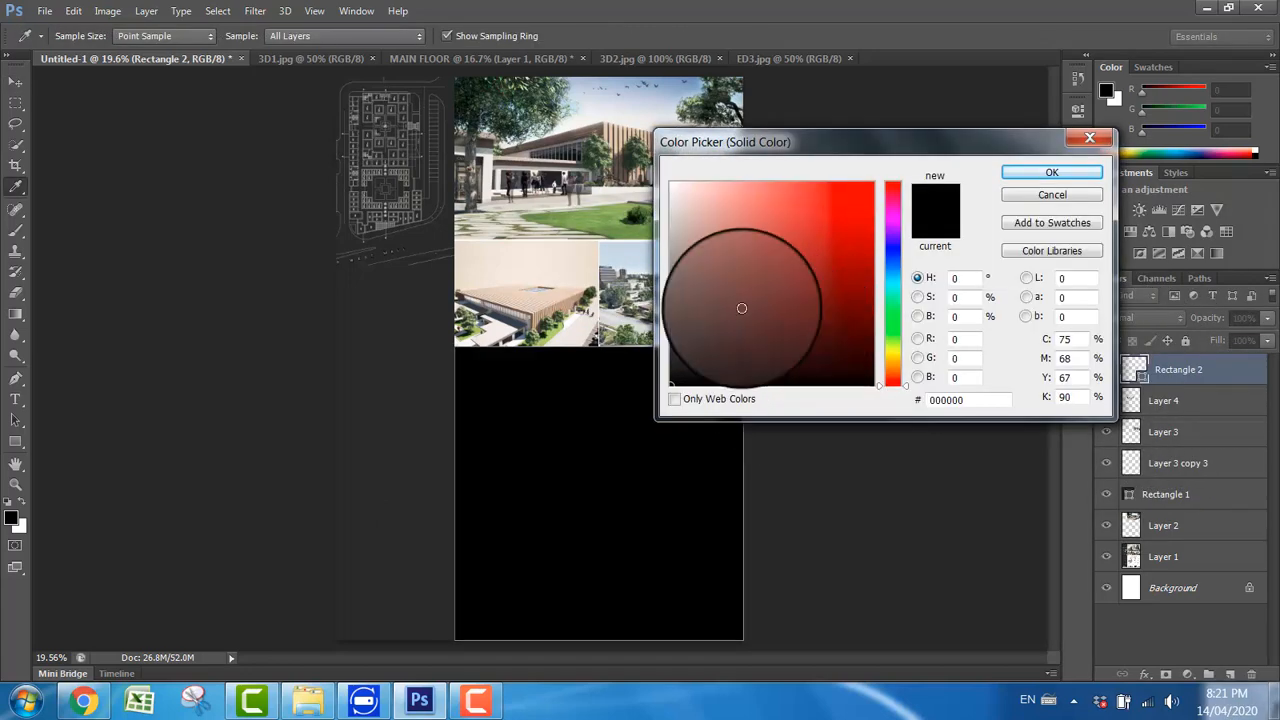
pyautogui.moveTo(740, 306); pyautogui.dragTo(671, 184)
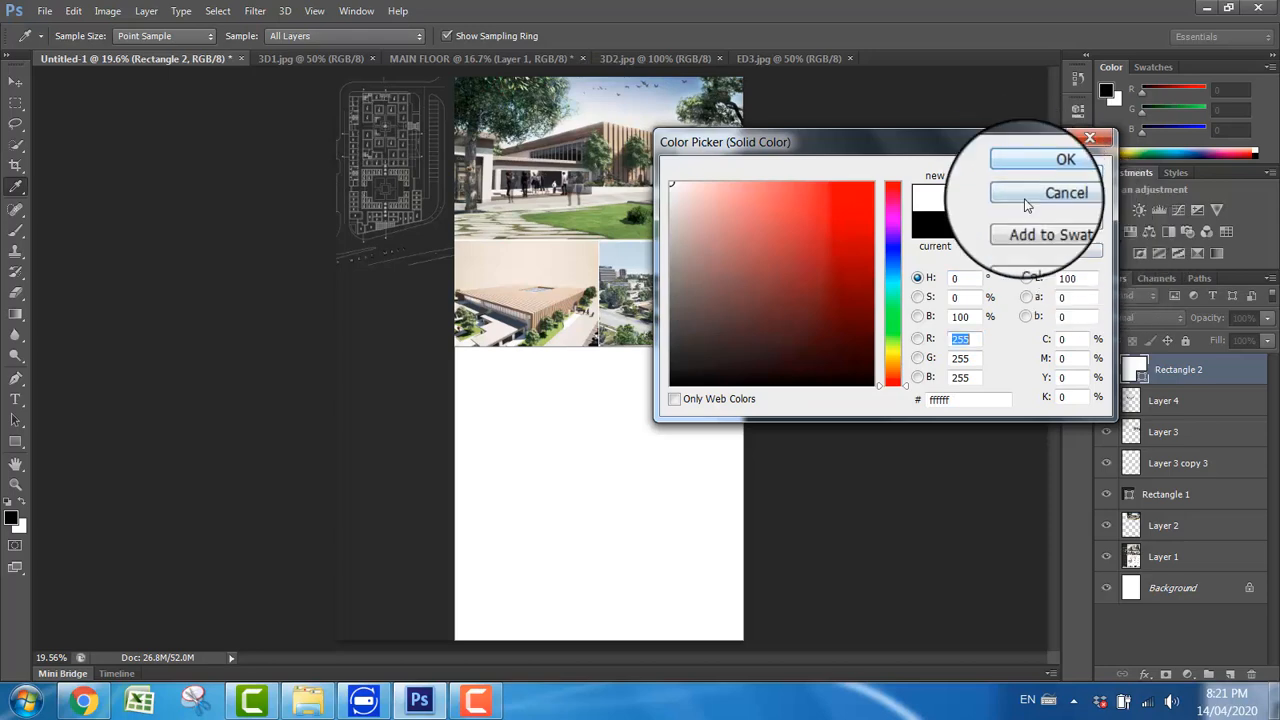
pyautogui.press('Return')
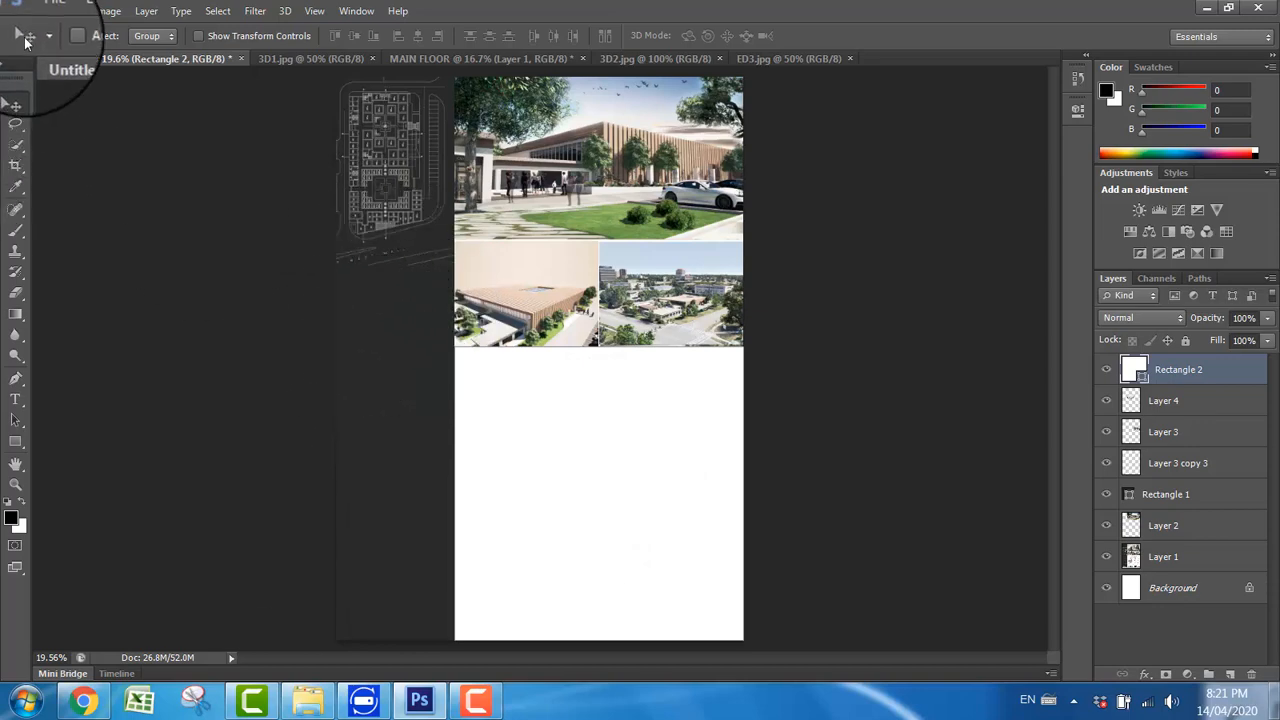
# Step: Open the int2 image from the PRACTICE FILES folder and copy it onto the white area of the Untitled-1 board
pyautogui.click(45, 10)
pyautogui.click(55, 46)
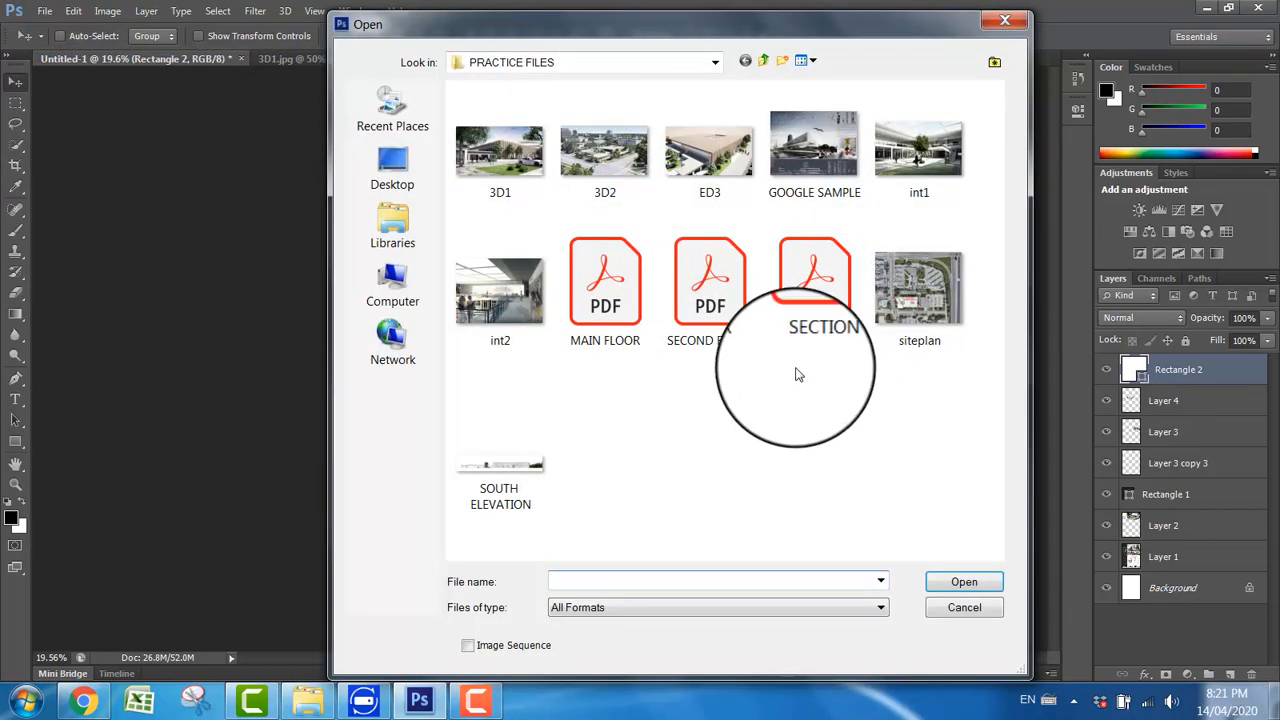
pyautogui.click(500, 292)
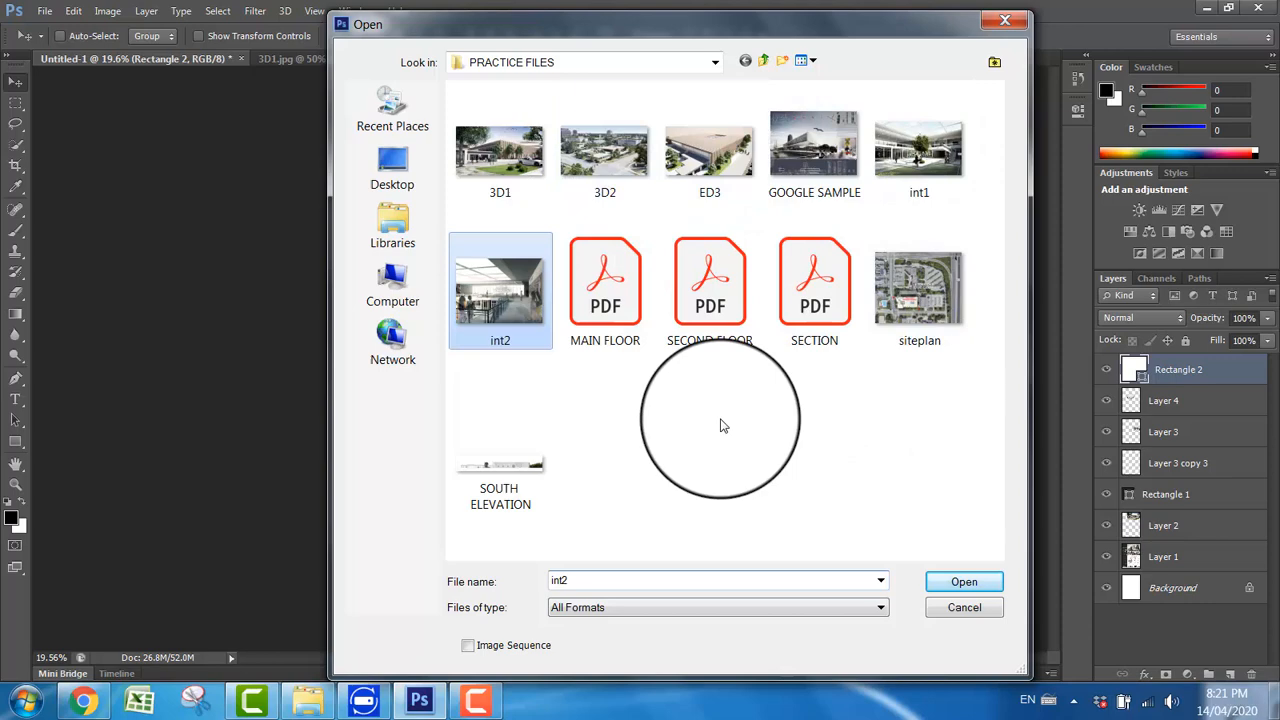
pyautogui.click(960, 581)
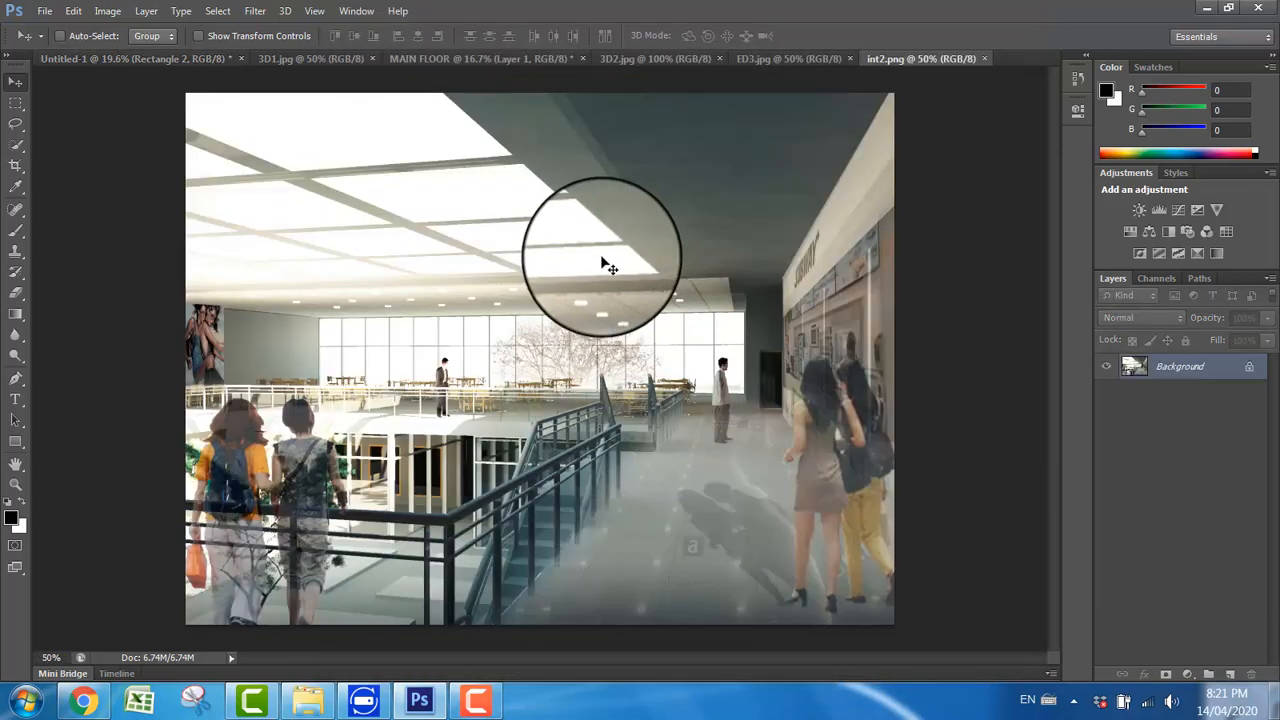
pyautogui.click(186, 59)
pyautogui.moveTo(187, 60); pyautogui.dragTo(665, 522)
# Step: Scale the int2 image proportionally to about 127% and shift it slightly left over the dark sidebar
pyautogui.hotkey('ctrl', 't')
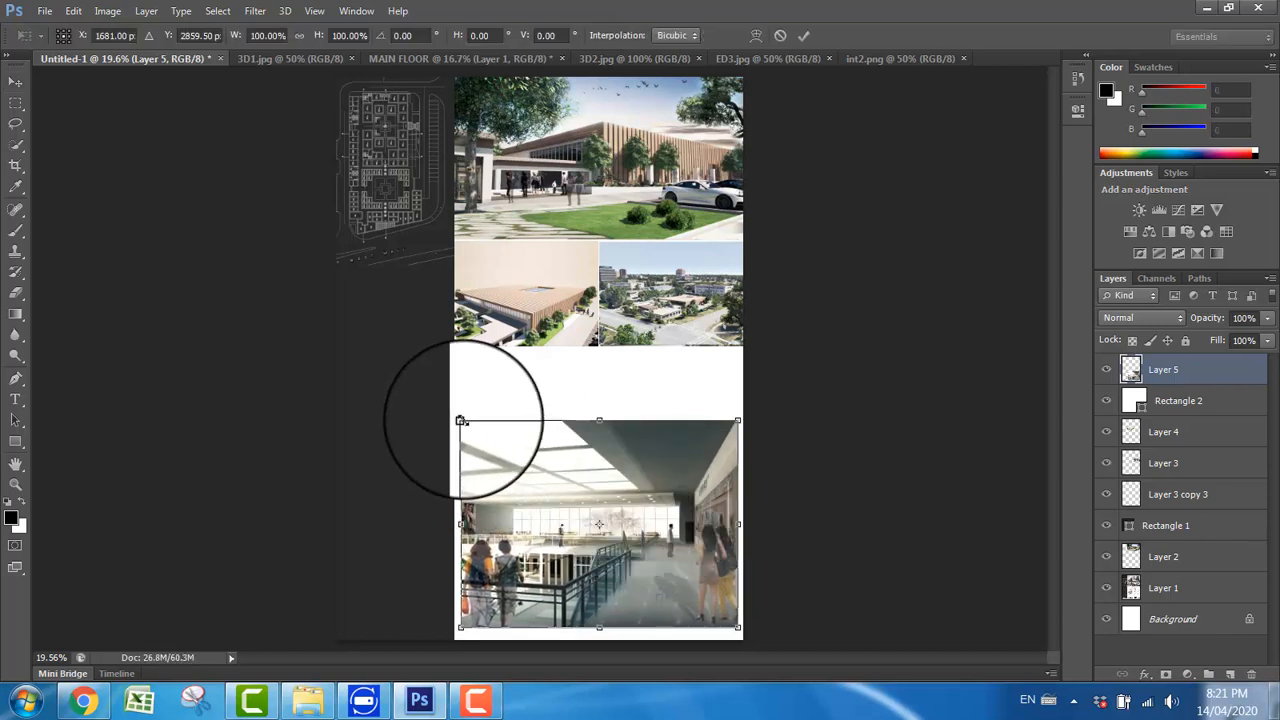
pyautogui.moveTo(460, 421); pyautogui.dragTo(386, 365)
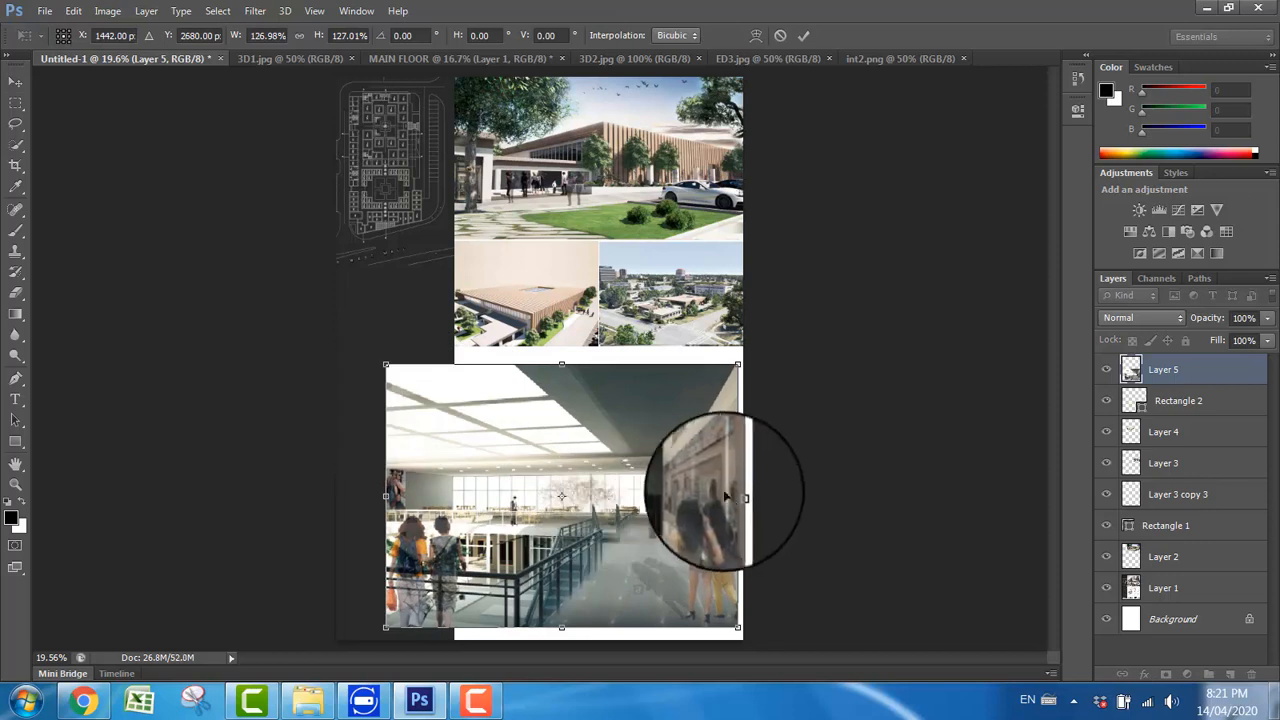
pyautogui.press('Return')
pyautogui.moveTo(654, 481); pyautogui.dragTo(633, 478)
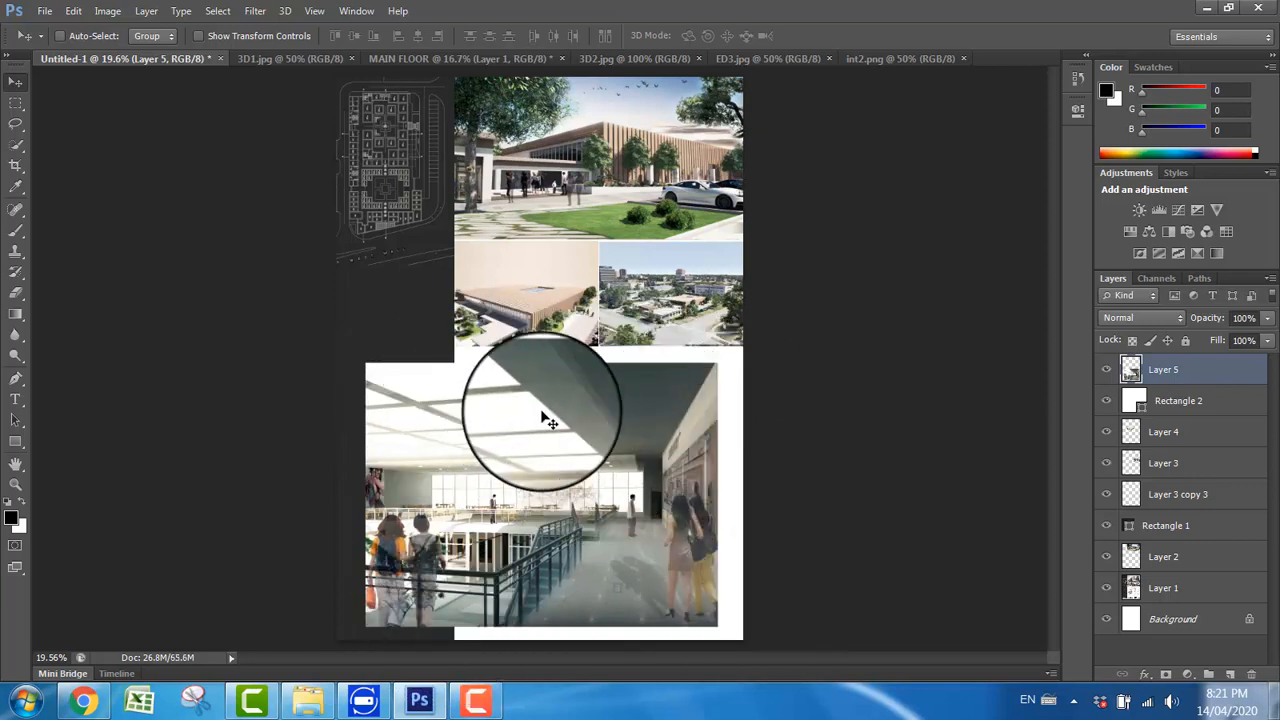
# Step: Switch to the Eraser with its round brush outline shown, and enlarge the brush to 494 px at 0% hardness
pyautogui.click(18, 293)
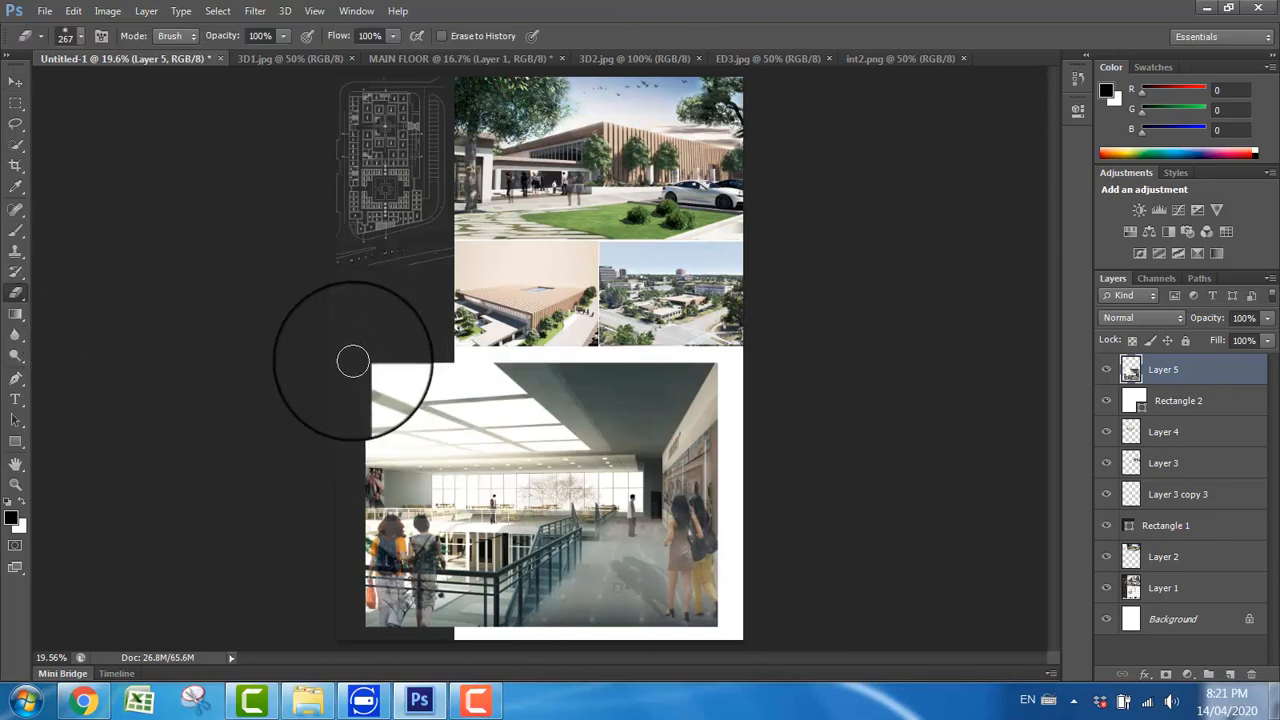
pyautogui.moveTo(356, 360); pyautogui.dragTo(343, 336)
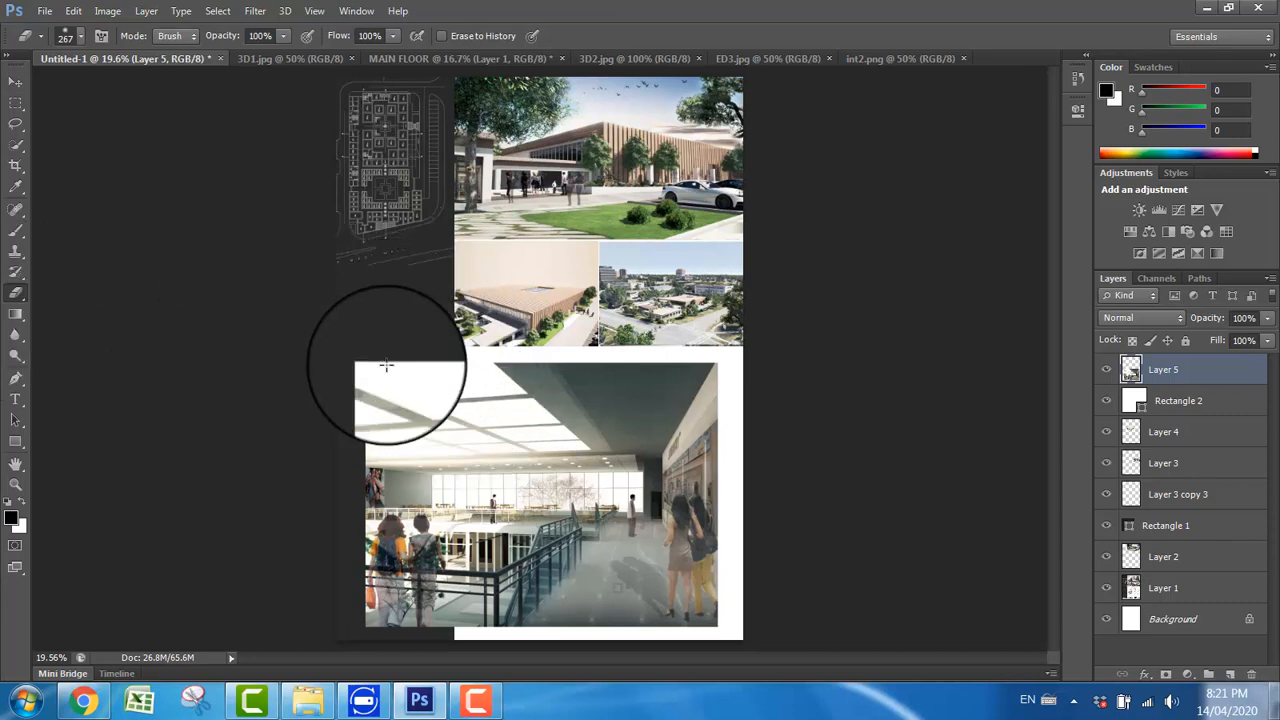
pyautogui.moveTo(386, 365)
pyautogui.mouseDown()
pyautogui.moveTo(377, 335)
pyautogui.moveTo(435, 292)
pyautogui.mouseUp()
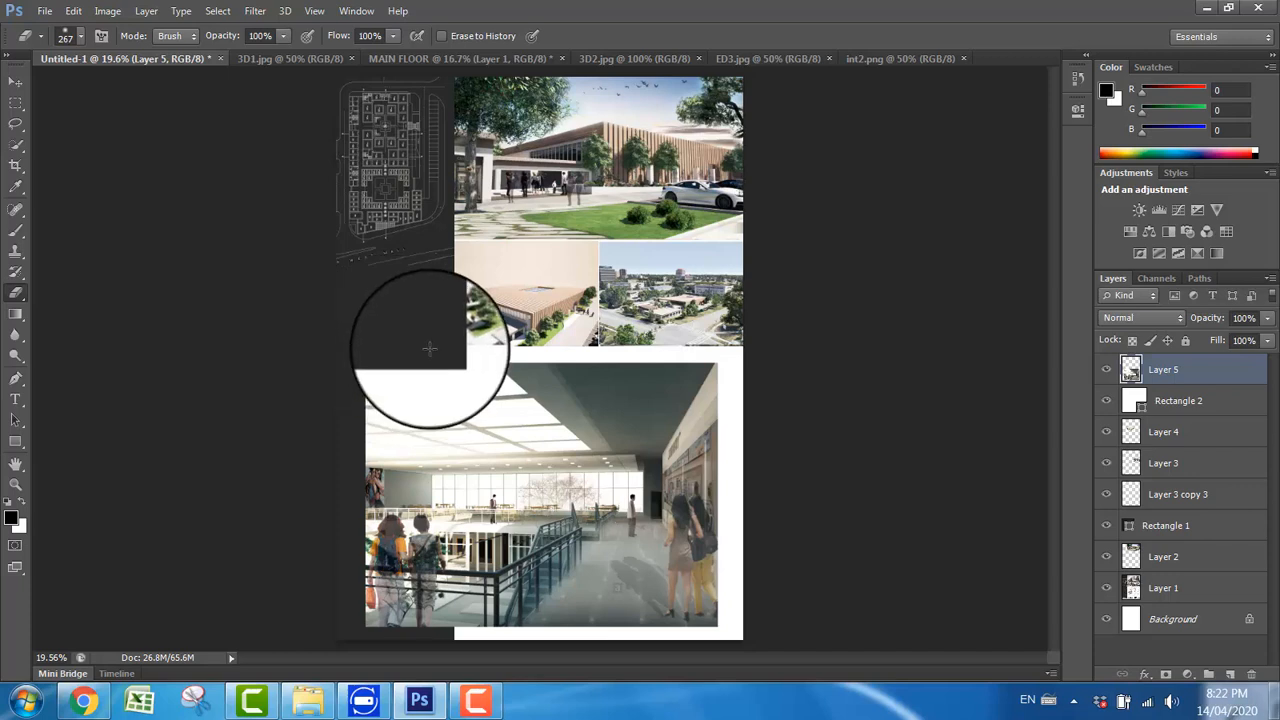
pyautogui.press('capslock')
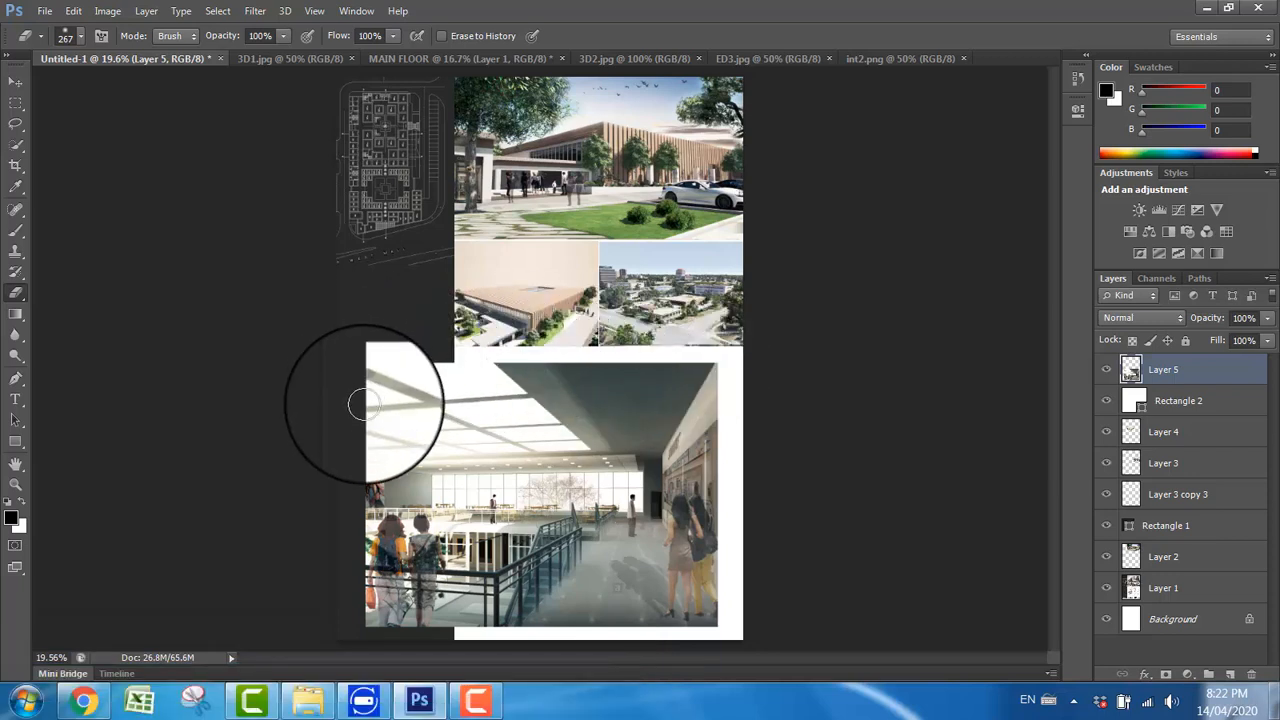
pyautogui.rightClick(433, 405)
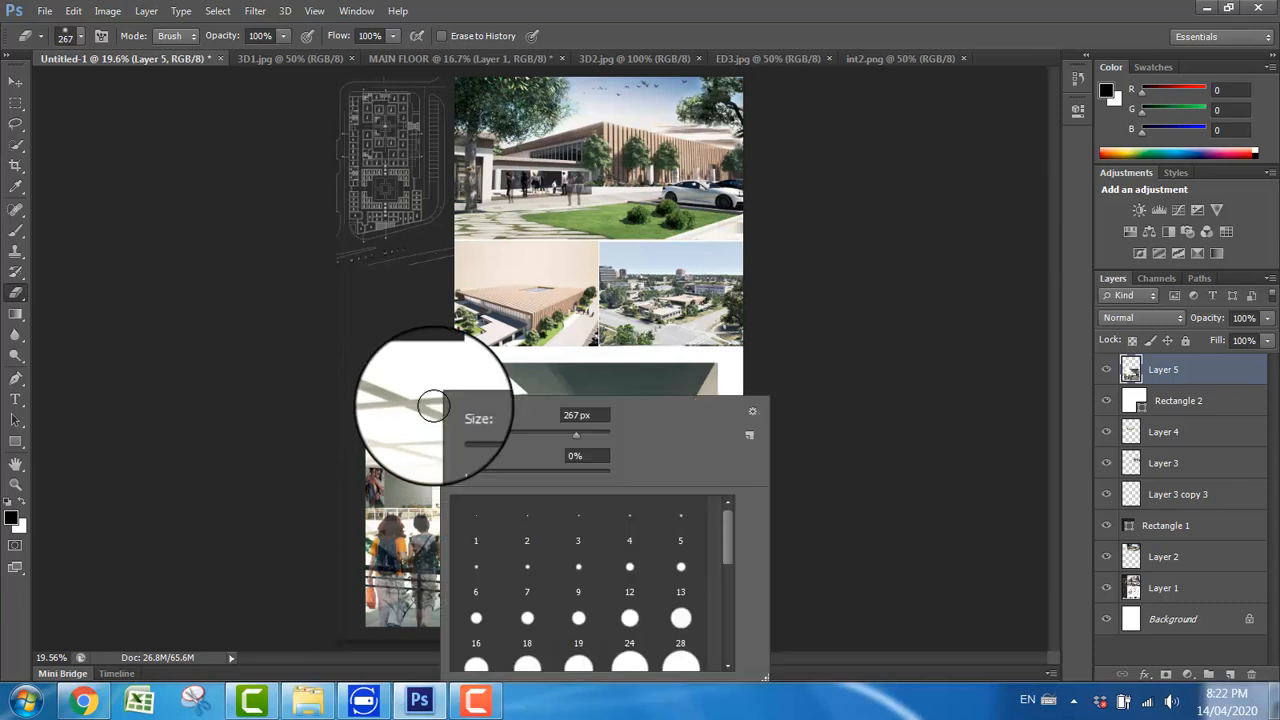
pyautogui.moveTo(578, 436); pyautogui.dragTo(593, 441)
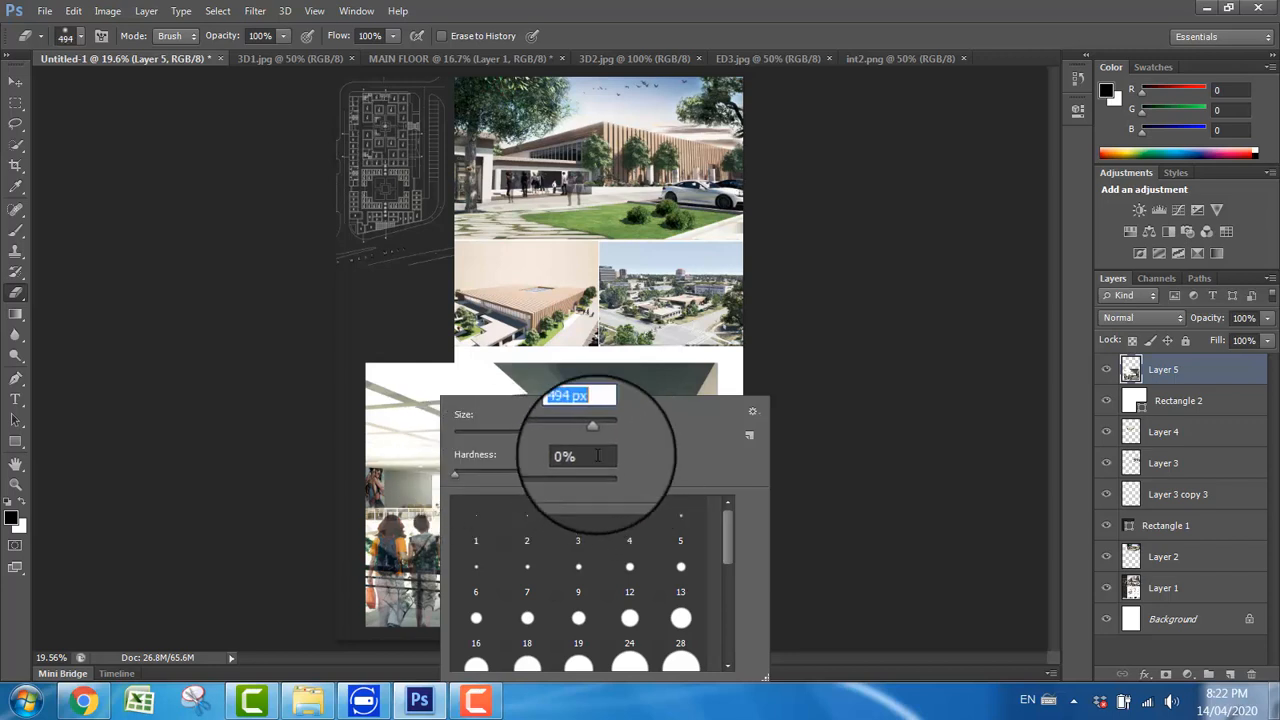
# Step: Erase around all edges of the int2 image so it fades into the background, and nudge the image slightly left
pyautogui.click(370, 351)
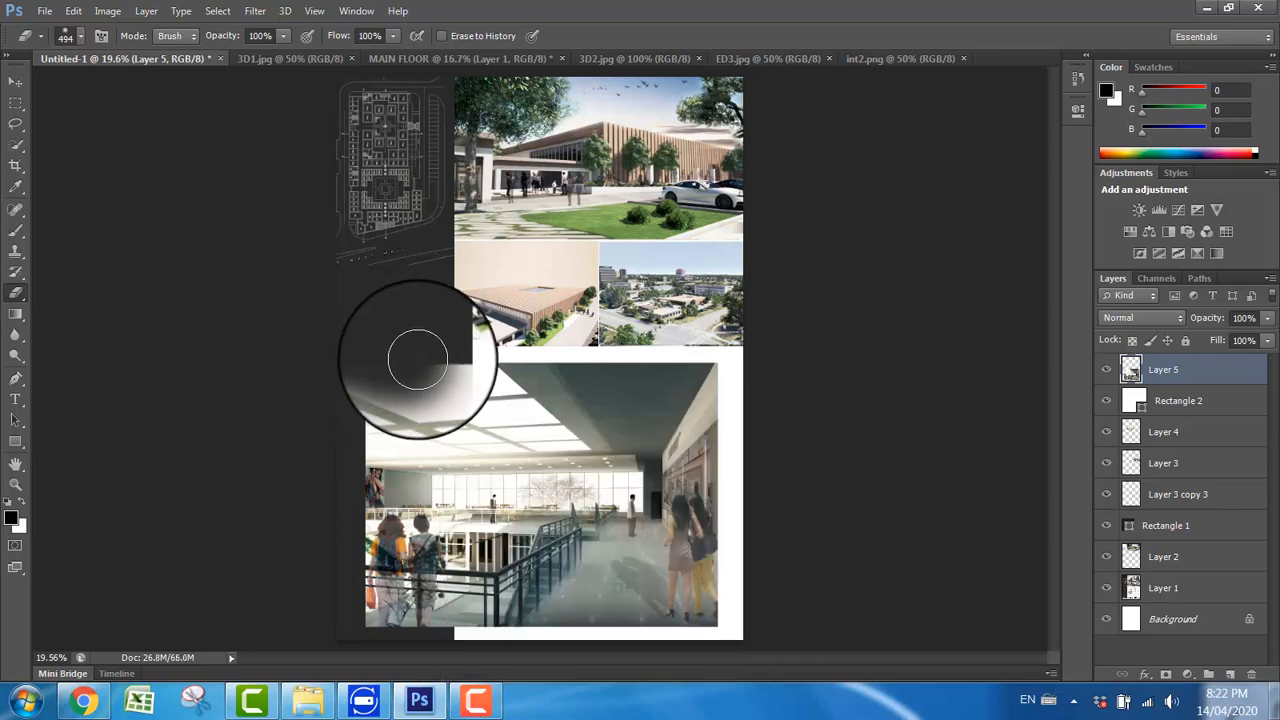
pyautogui.moveTo(358, 420)
pyautogui.mouseDown()
pyautogui.moveTo(362, 434)
pyautogui.moveTo(396, 386)
pyautogui.moveTo(494, 350)
pyautogui.moveTo(705, 355)
pyautogui.moveTo(722, 378)
pyautogui.moveTo(730, 543)
pyautogui.moveTo(722, 622)
pyautogui.moveTo(680, 643)
pyautogui.moveTo(562, 654)
pyautogui.moveTo(606, 630)
pyautogui.moveTo(686, 630)
pyautogui.moveTo(417, 637)
pyautogui.moveTo(351, 614)
pyautogui.moveTo(414, 651)
pyautogui.moveTo(332, 535)
pyautogui.moveTo(343, 549)
pyautogui.moveTo(349, 449)
pyautogui.moveTo(352, 606)
pyautogui.moveTo(614, 655)
pyautogui.moveTo(526, 606)
pyautogui.moveTo(757, 648)
pyautogui.mouseUp()
pyautogui.moveTo(706, 397)
pyautogui.mouseDown()
pyautogui.moveTo(652, 367)
pyautogui.moveTo(644, 385)
pyautogui.moveTo(557, 357)
pyautogui.moveTo(622, 390)
pyautogui.moveTo(717, 334)
pyautogui.mouseUp()
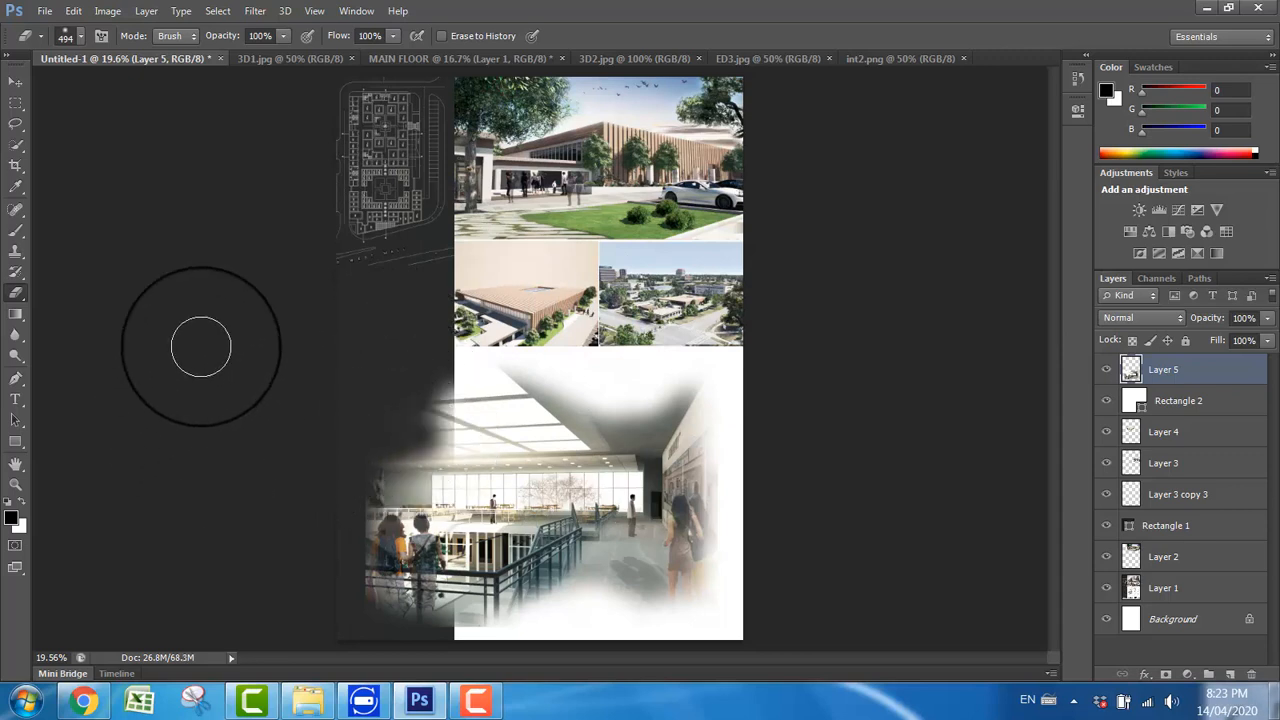
pyautogui.click(20, 84)
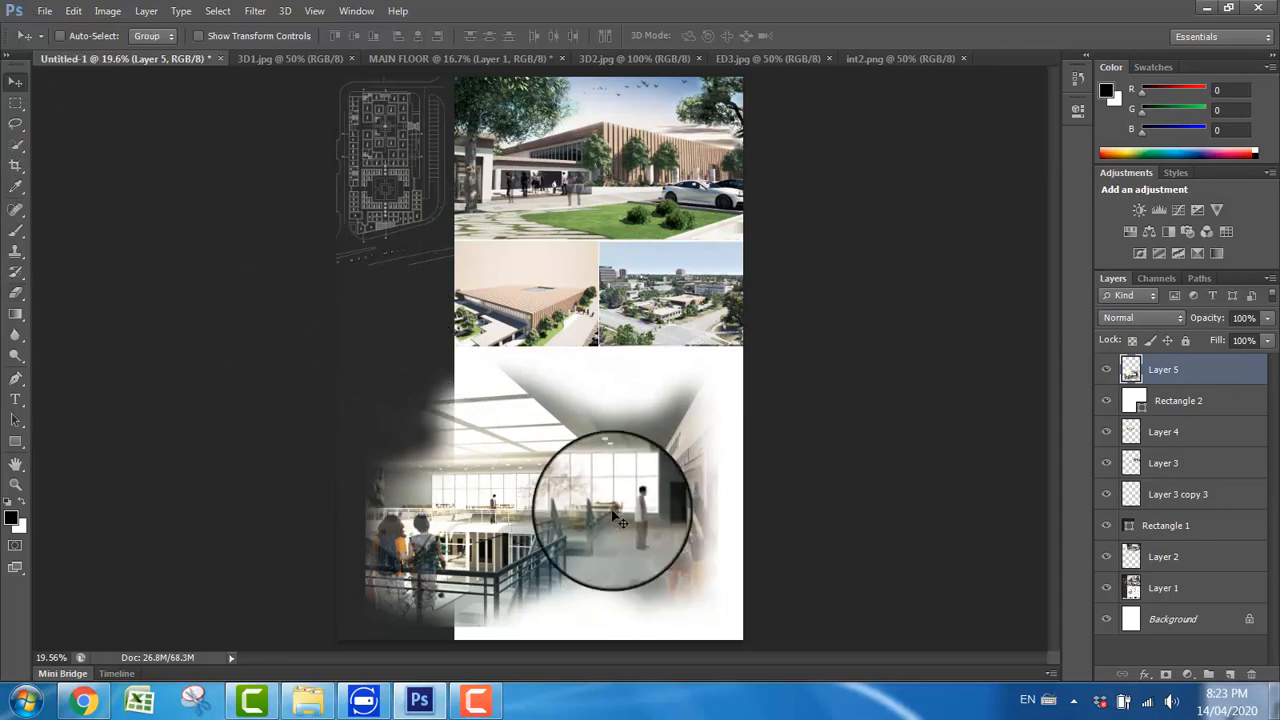
pyautogui.moveTo(605, 495); pyautogui.dragTo(587, 499)
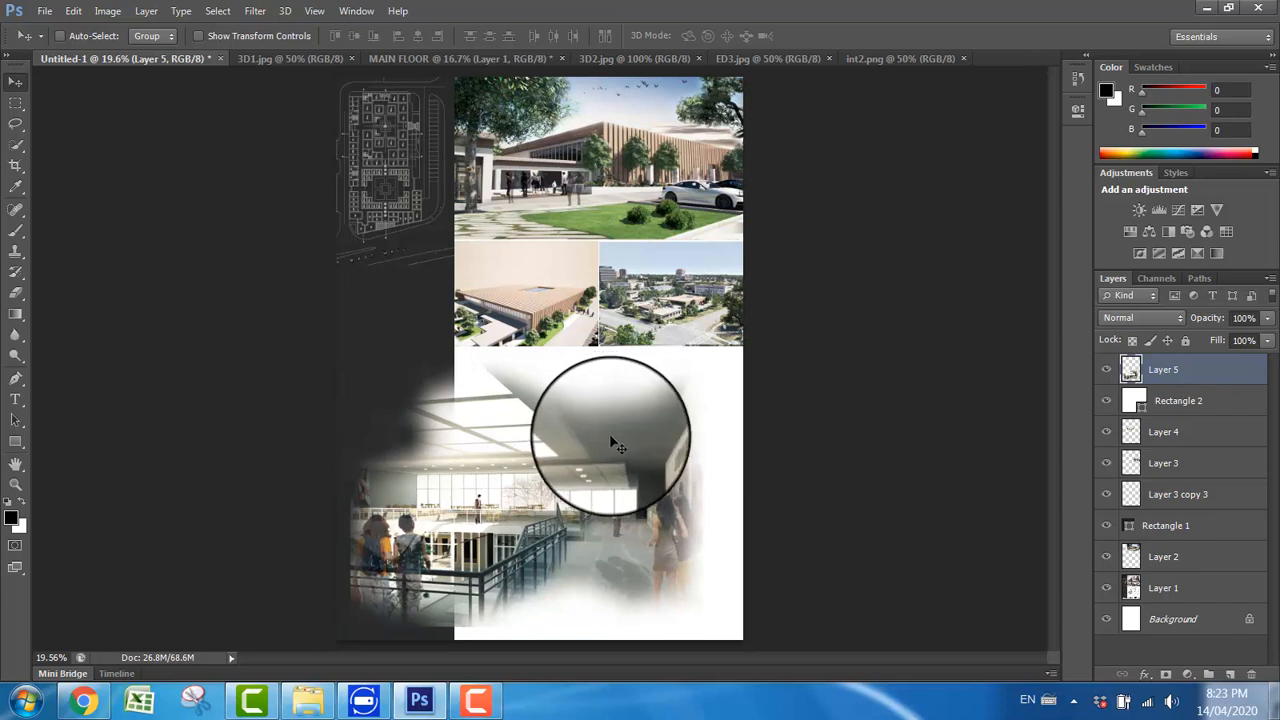
# Step: Scale the int2 image down proportionally and move it left so it overlaps the dark sidebar near the board's lower edge
pyautogui.hotkey('ctrl', 't')
pyautogui.moveTo(350, 364); pyautogui.dragTo(435, 427)
pyautogui.press('Return')
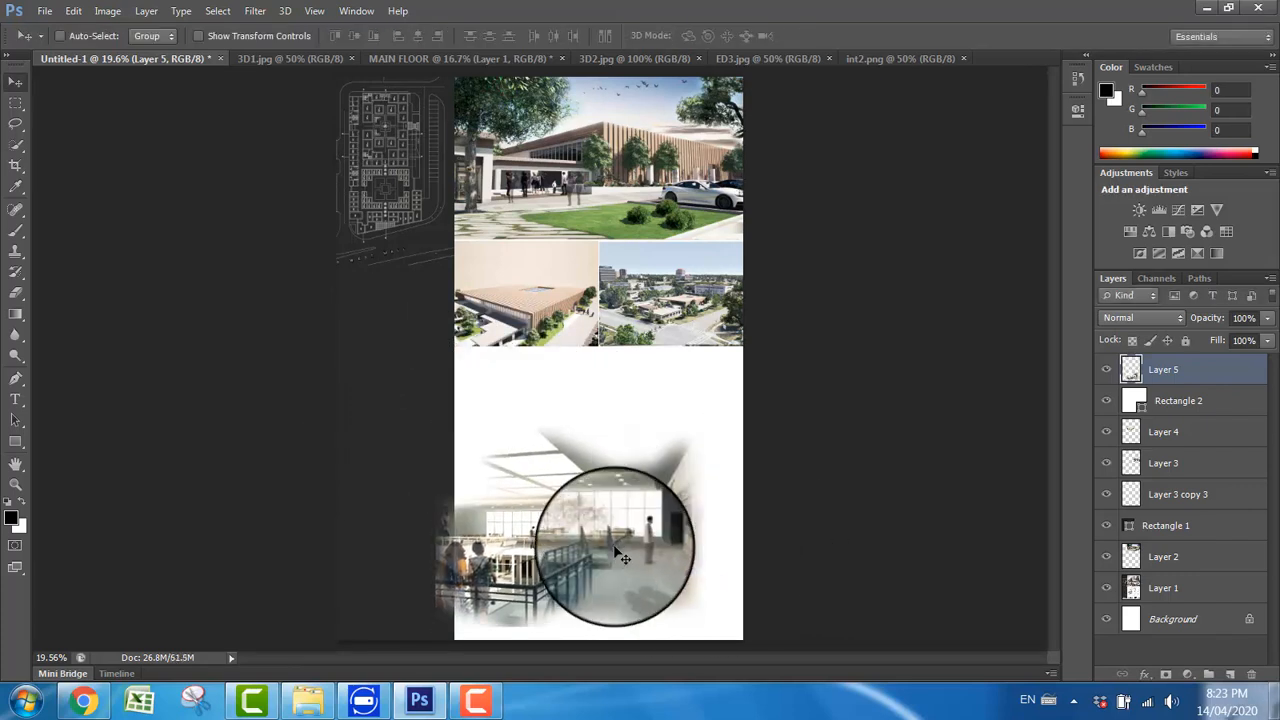
pyautogui.moveTo(600, 532); pyautogui.dragTo(519, 544)
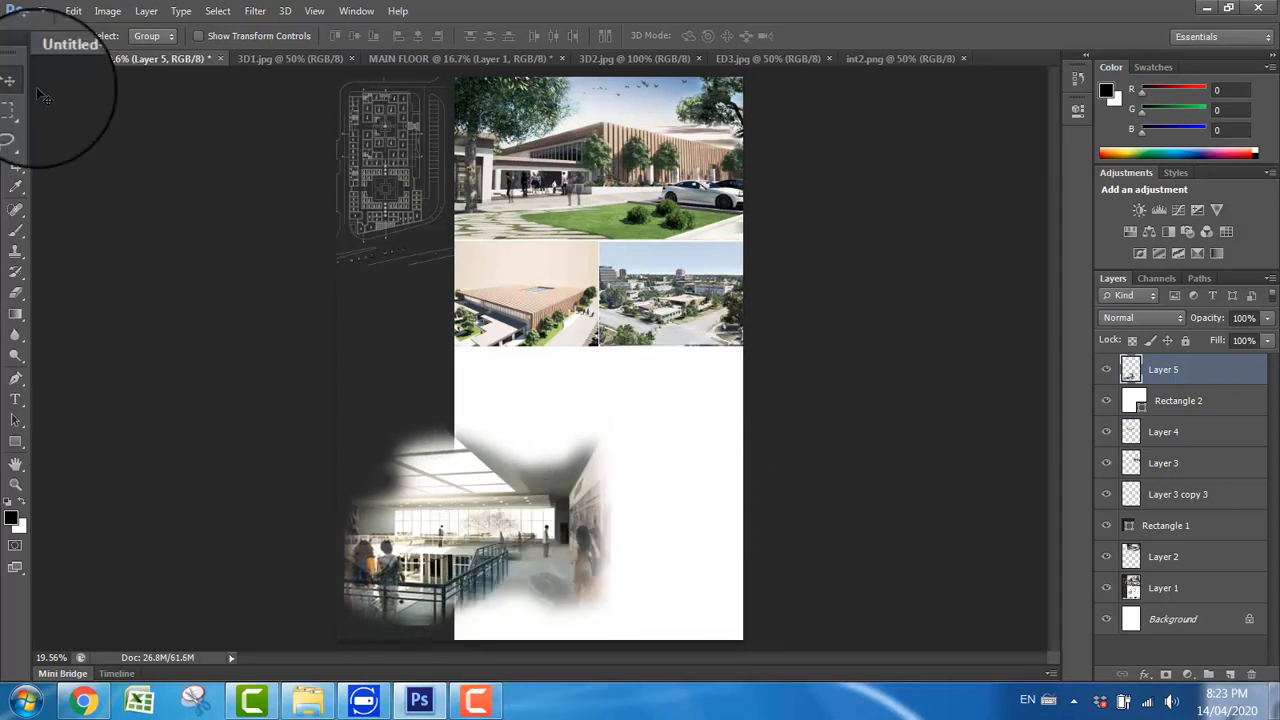
# Step: Import the SECTION PDF at 300 pixels/inch, copy it onto the Untitled-1 board and place it between the small renders and the int2 image
pyautogui.click(47, 11)
pyautogui.click(60, 46)
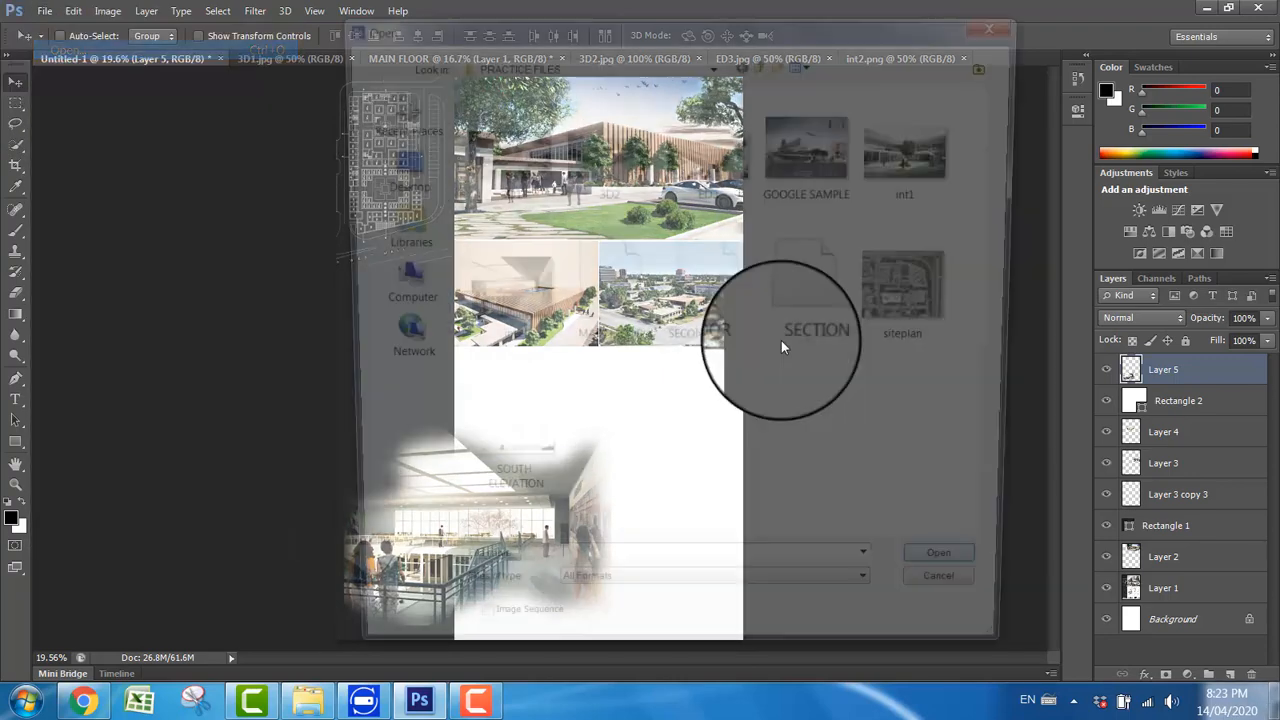
pyautogui.click(814, 290)
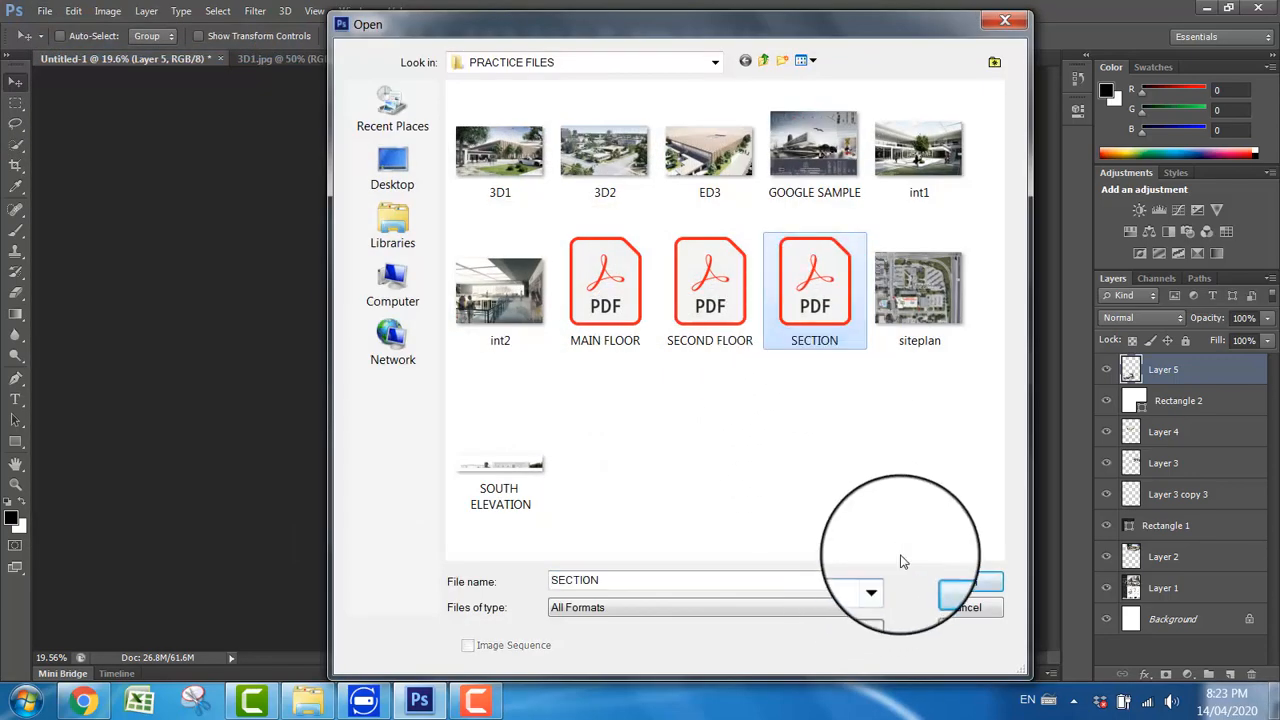
pyautogui.click(964, 581)
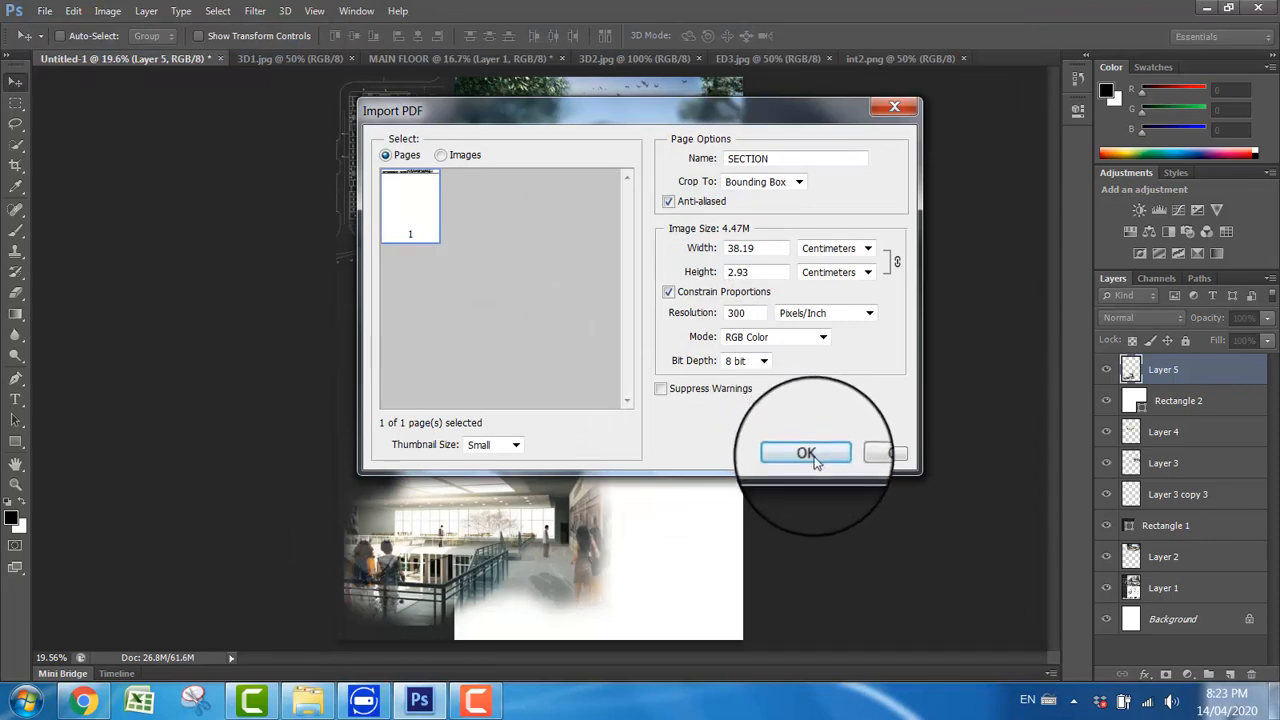
pyautogui.click(814, 458)
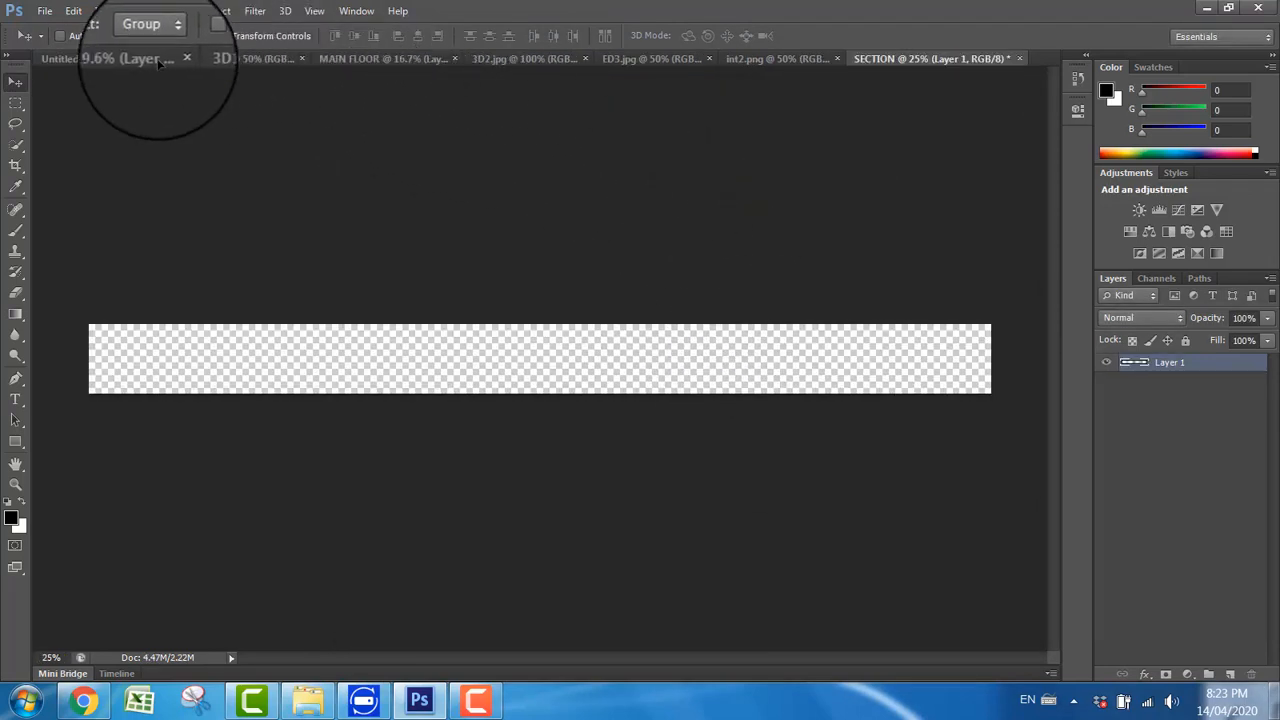
pyautogui.moveTo(158, 62); pyautogui.dragTo(581, 394)
pyautogui.moveTo(563, 392); pyautogui.dragTo(601, 398)
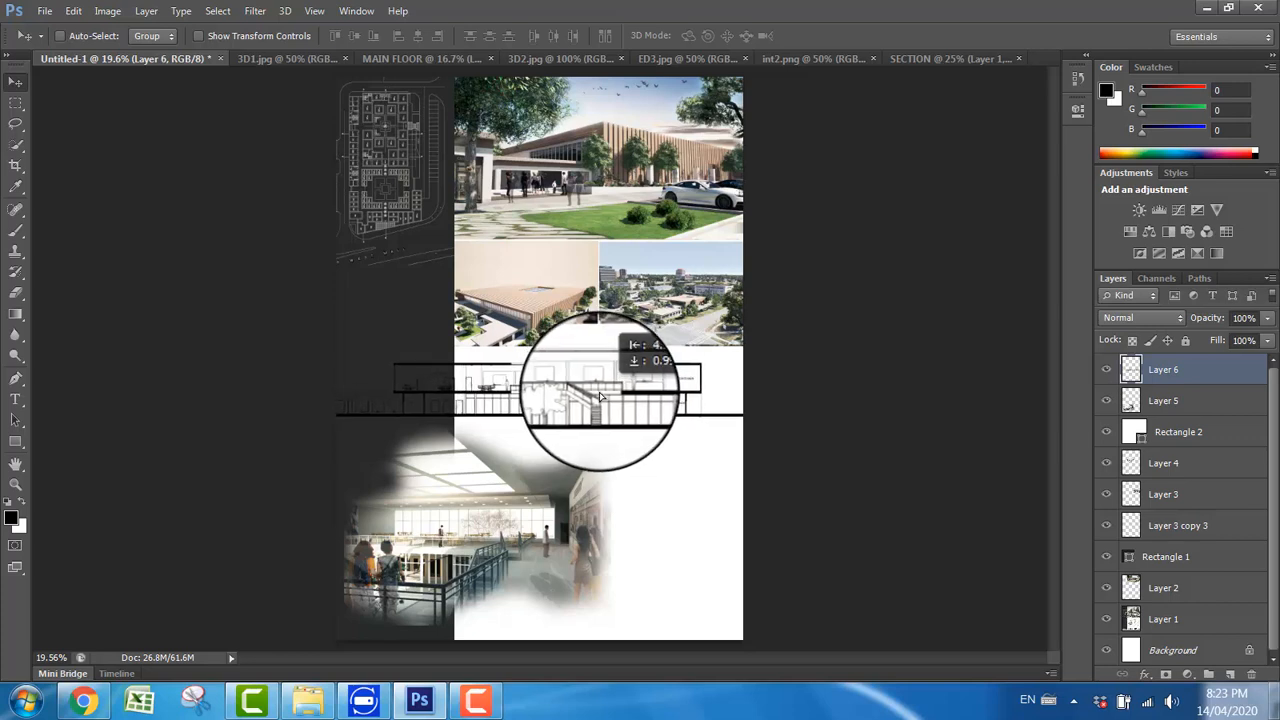
pyautogui.moveTo(601, 397); pyautogui.dragTo(601, 396)
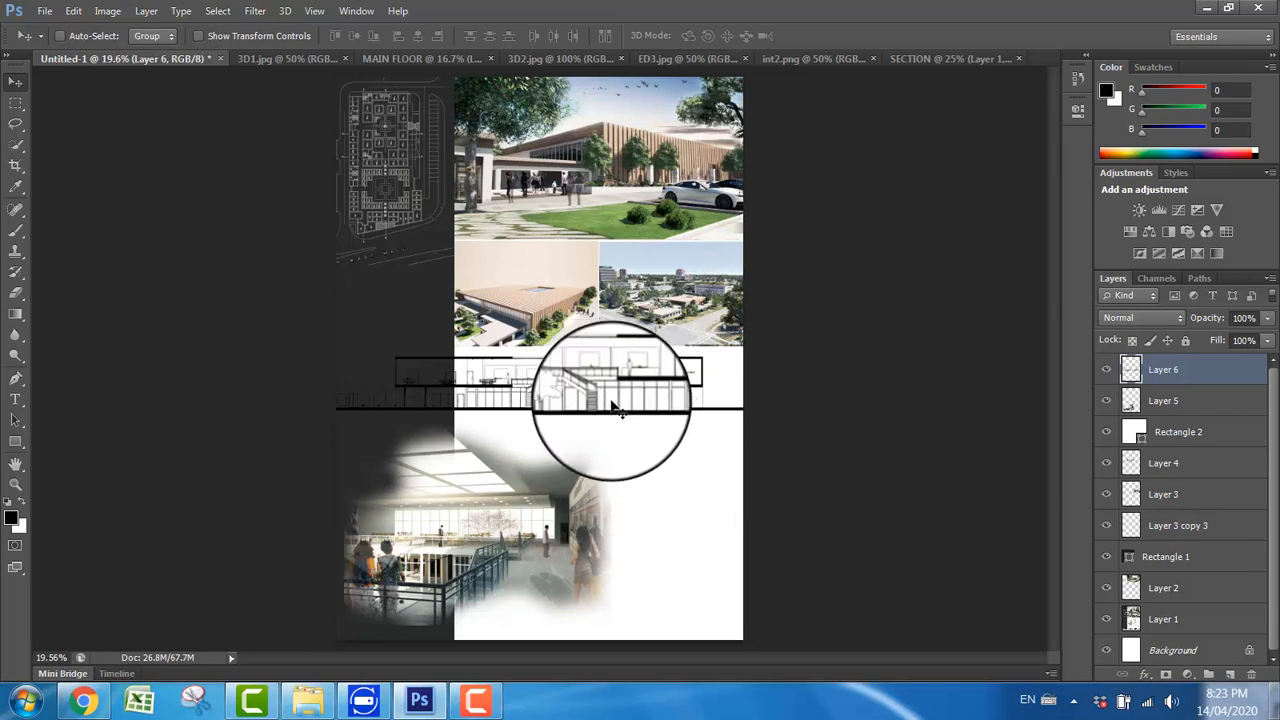
pyautogui.moveTo(604, 403)
pyautogui.mouseDown()
pyautogui.moveTo(585, 384)
pyautogui.moveTo(538, 400)
pyautogui.moveTo(616, 405)
pyautogui.mouseUp()
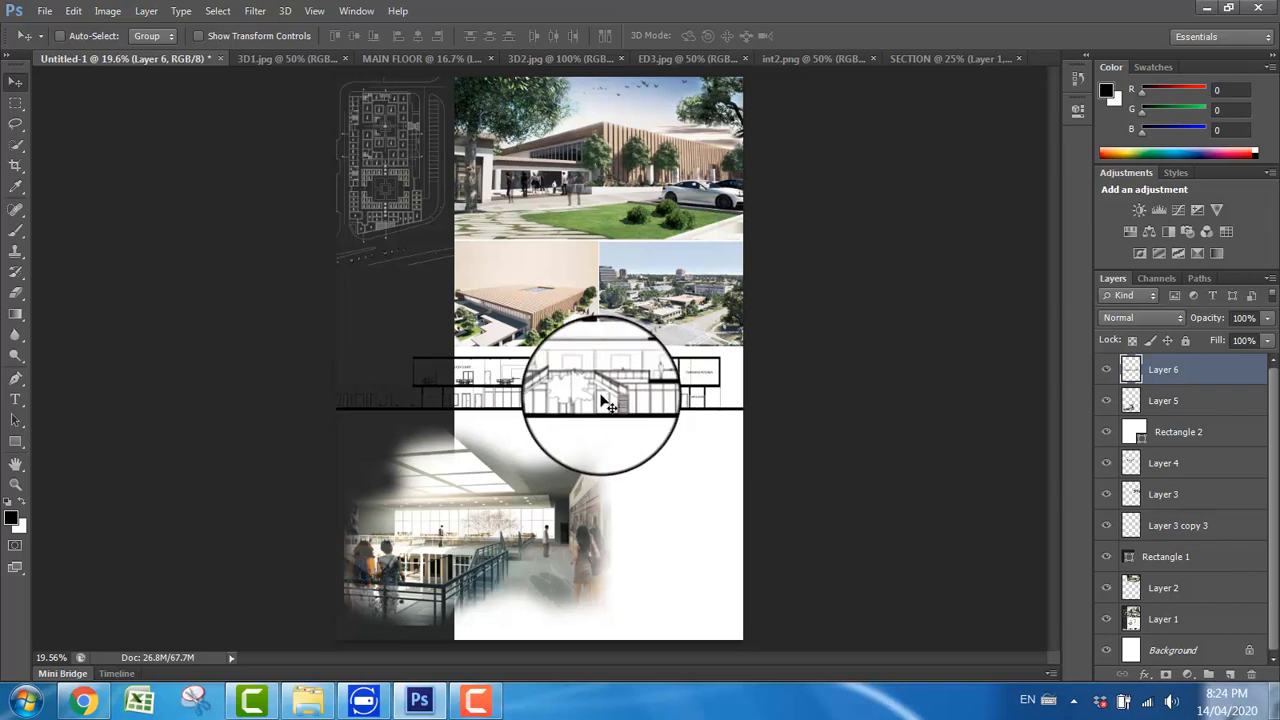
# Step: Scale the section drawing down proportionally and align it so its ground line spans the full board width just above the int2 image
pyautogui.hotkey('ctrl', 't')
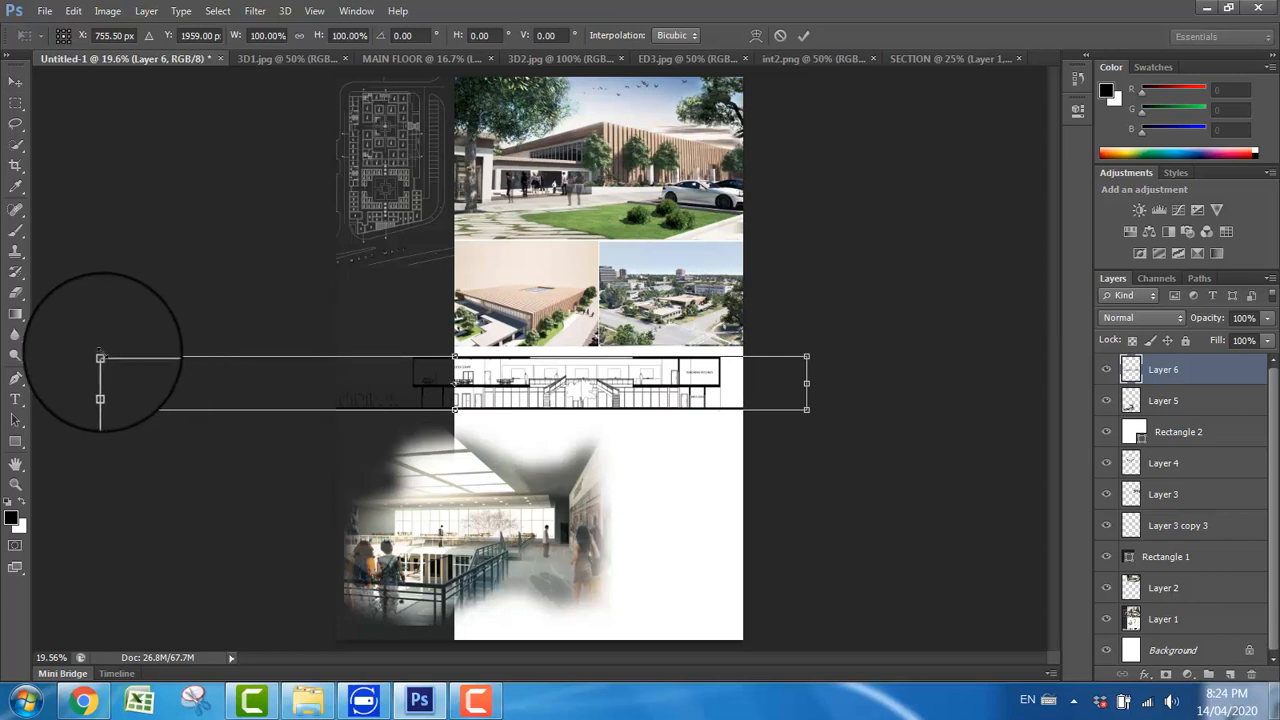
pyautogui.moveTo(100, 357); pyautogui.dragTo(333, 375)
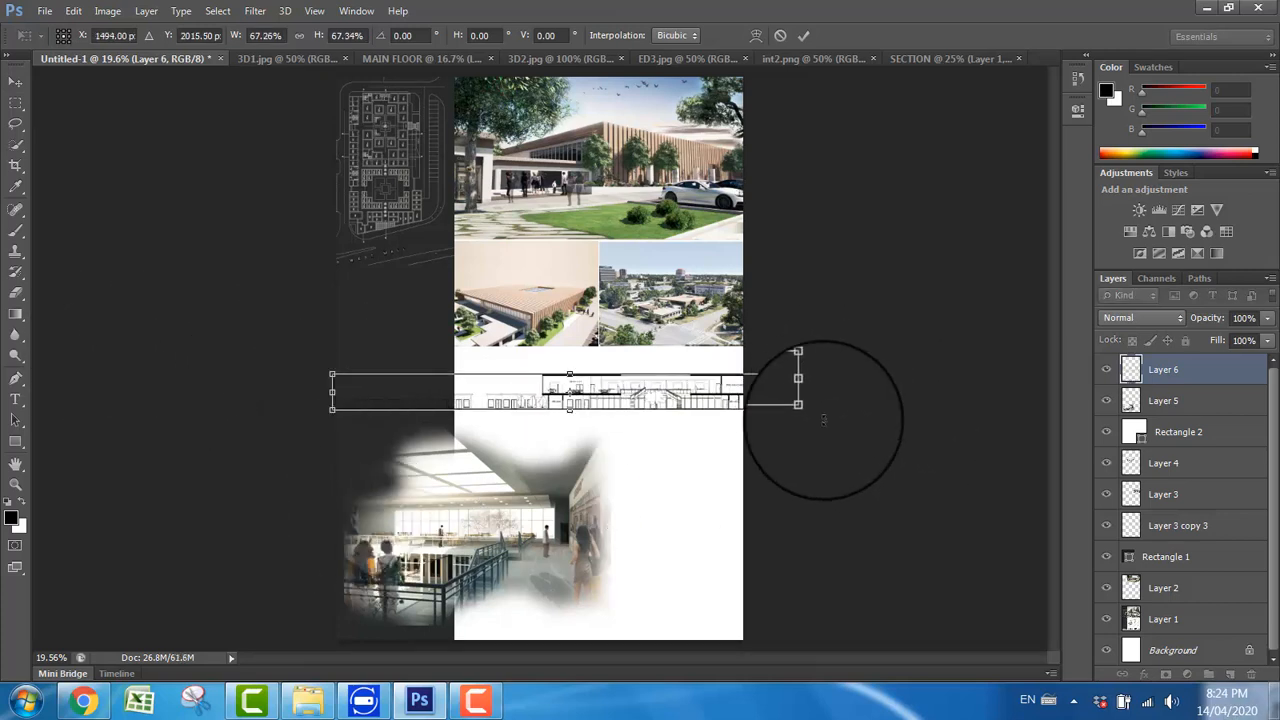
pyautogui.moveTo(810, 414); pyautogui.dragTo(784, 407)
pyautogui.press('Return')
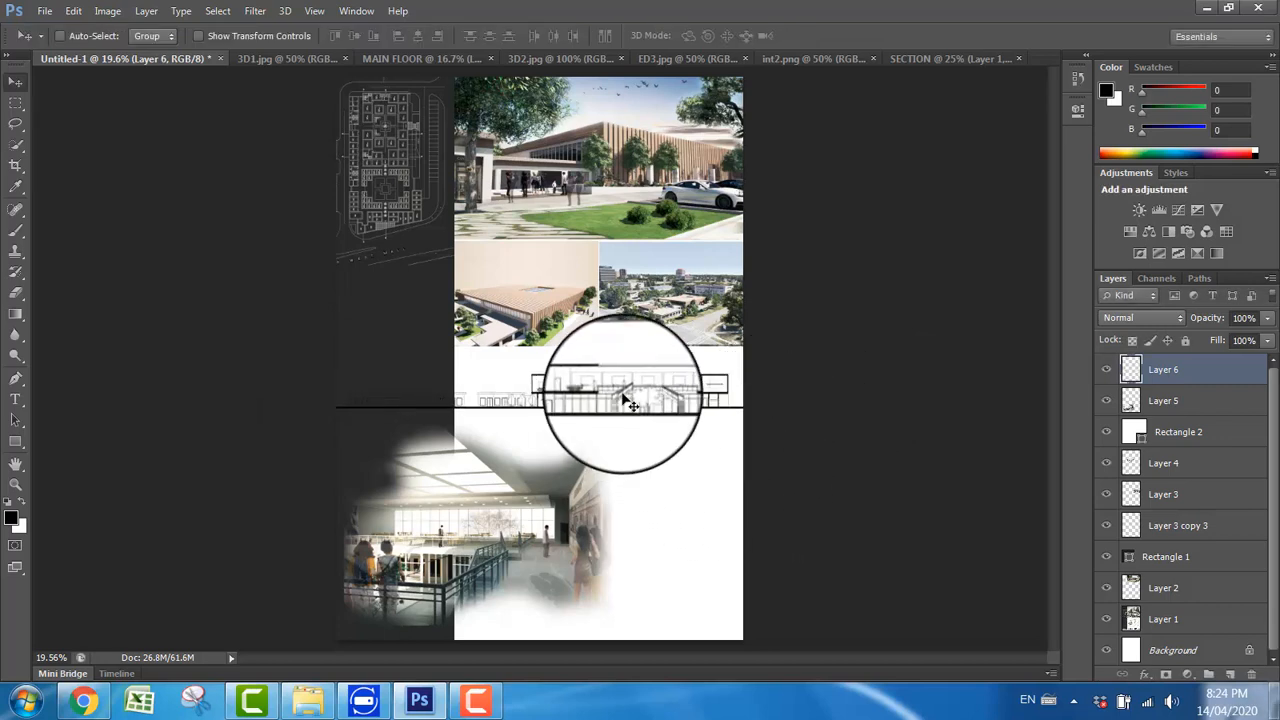
pyautogui.moveTo(623, 404)
pyautogui.mouseDown()
pyautogui.moveTo(622, 392)
pyautogui.moveTo(621, 404)
pyautogui.mouseUp()
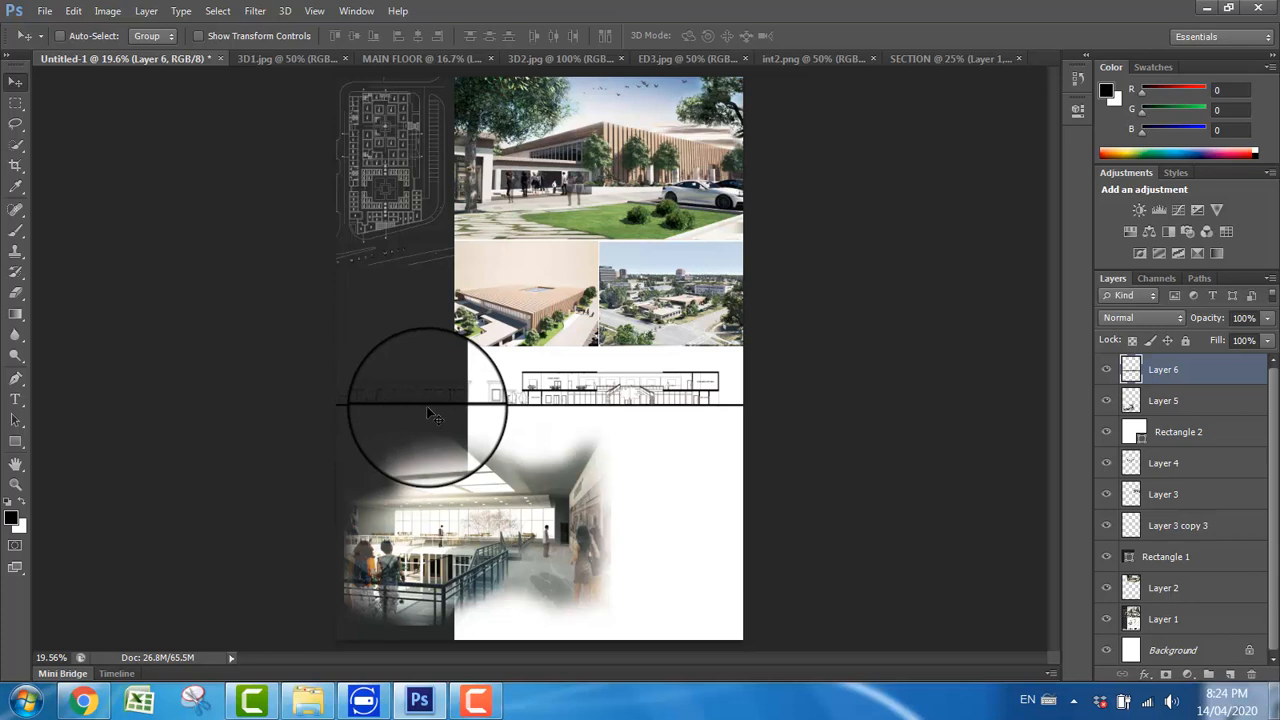
pyautogui.moveTo(432, 414); pyautogui.dragTo(558, 410)
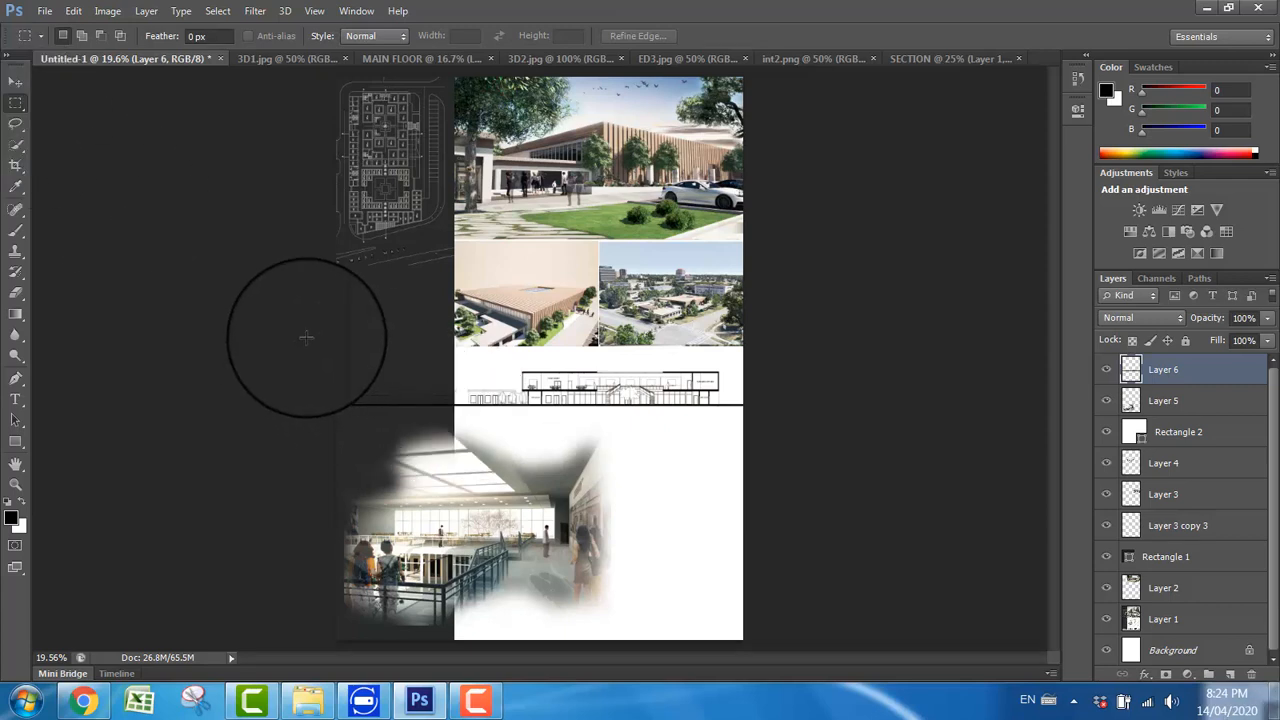
# Step: Invert the colours of only the section drawing's part that lies over the dark sidebar, and clear the selection
pyautogui.moveTo(336, 337); pyautogui.dragTo(447, 421)
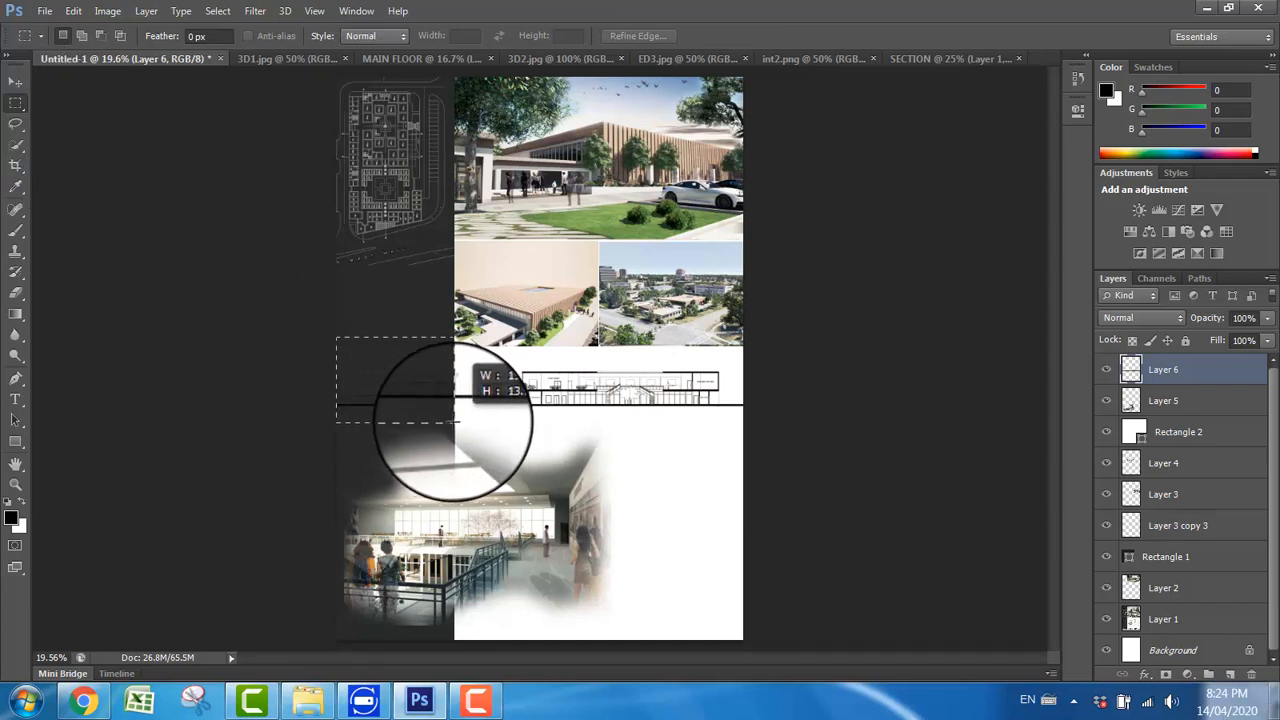
pyautogui.moveTo(453, 420); pyautogui.dragTo(453, 421)
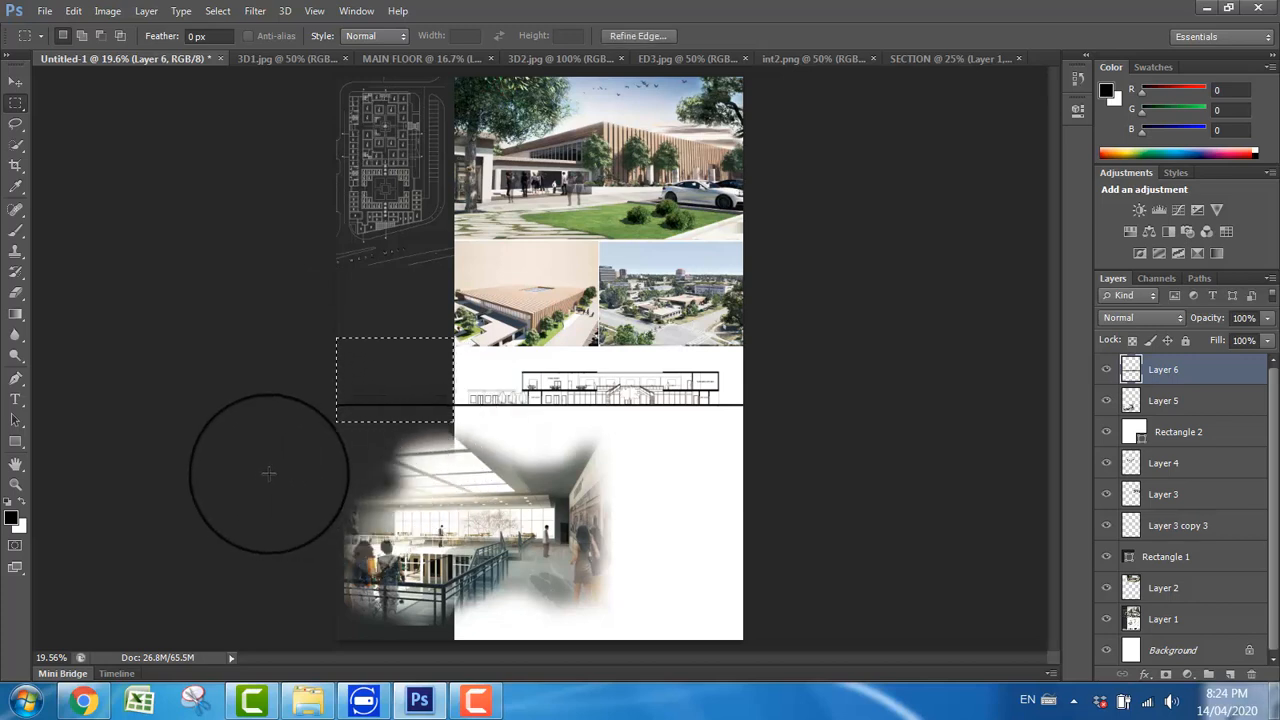
pyautogui.hotkey('ctrl', 'i')
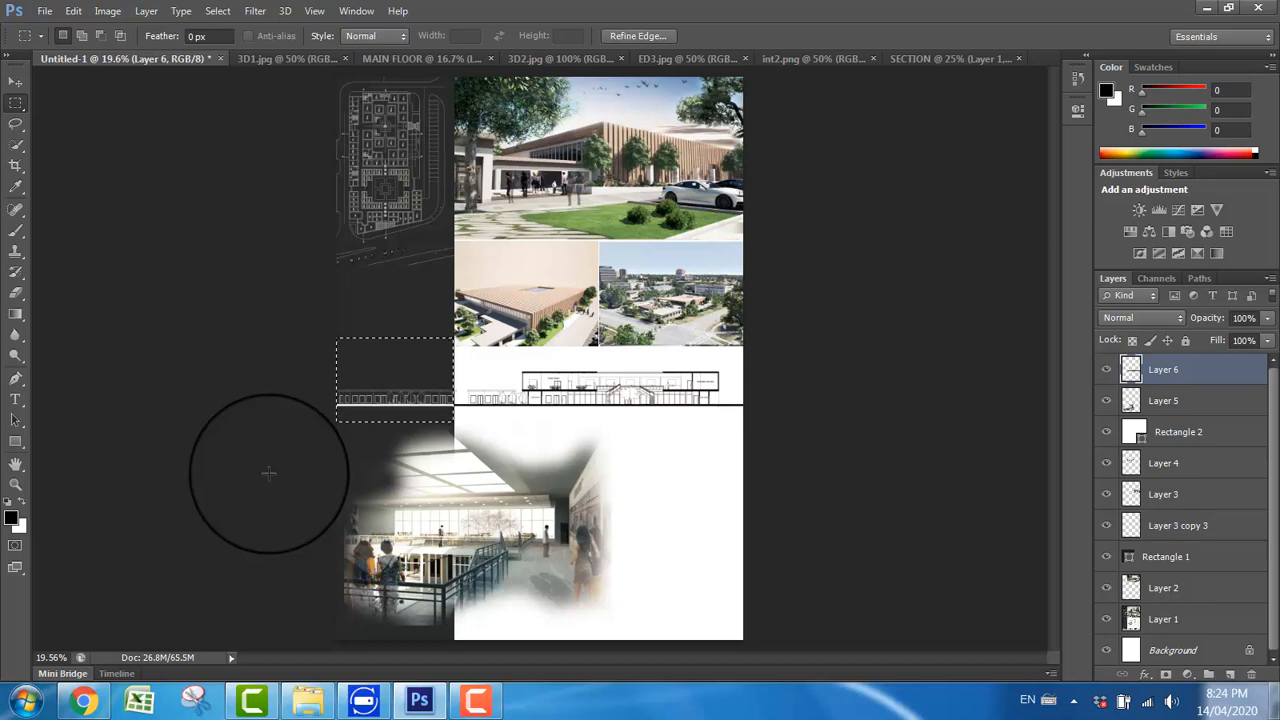
pyautogui.hotkey('ctrl', 'd')
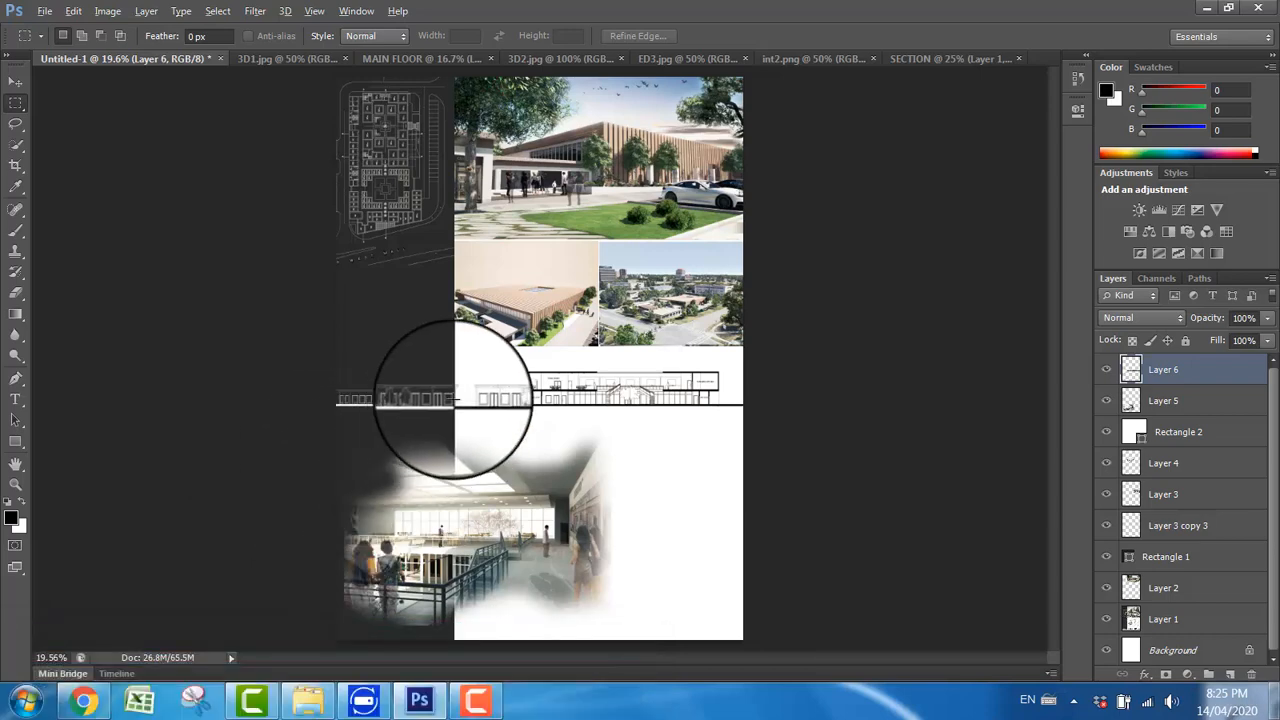
pyautogui.scroll(5, 453, 400)
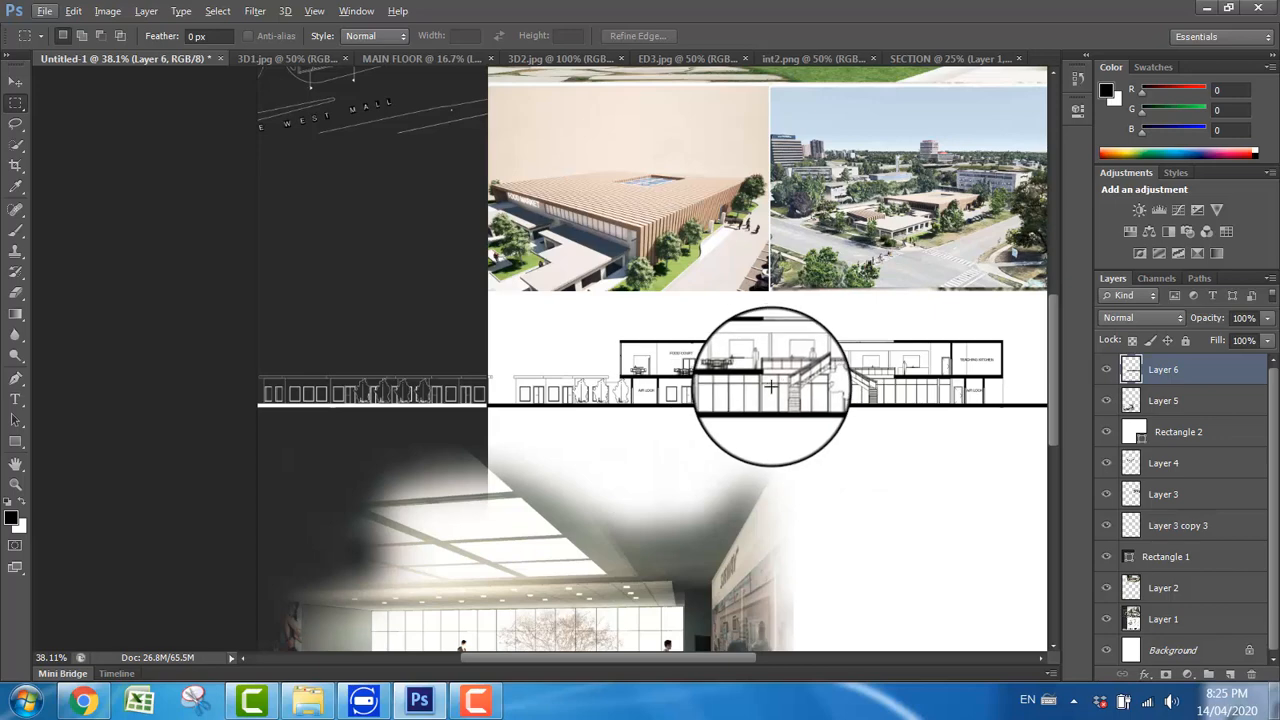
pyautogui.scroll(-3, 651, 417)
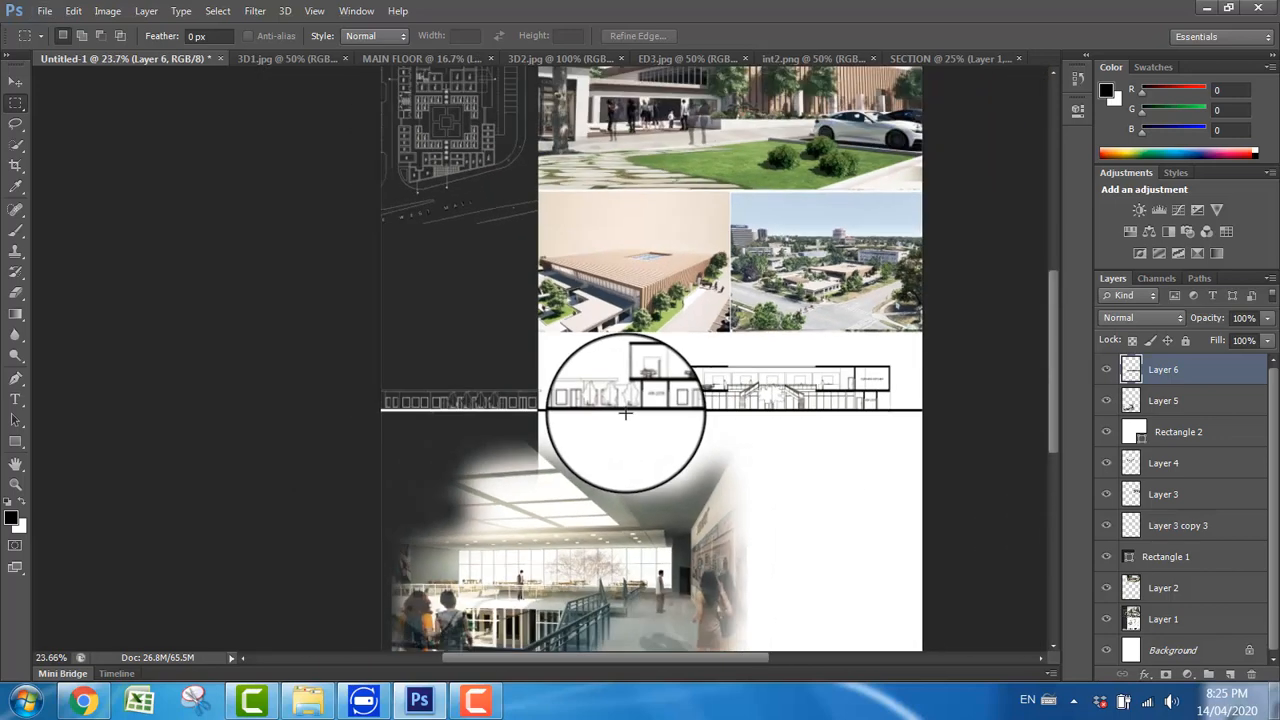
pyautogui.scroll(-1, 625, 413)
# Step: Select the int2 image's layer and scale it up to about 105%, keeping it just below the section's ground line
pyautogui.click(15, 80)
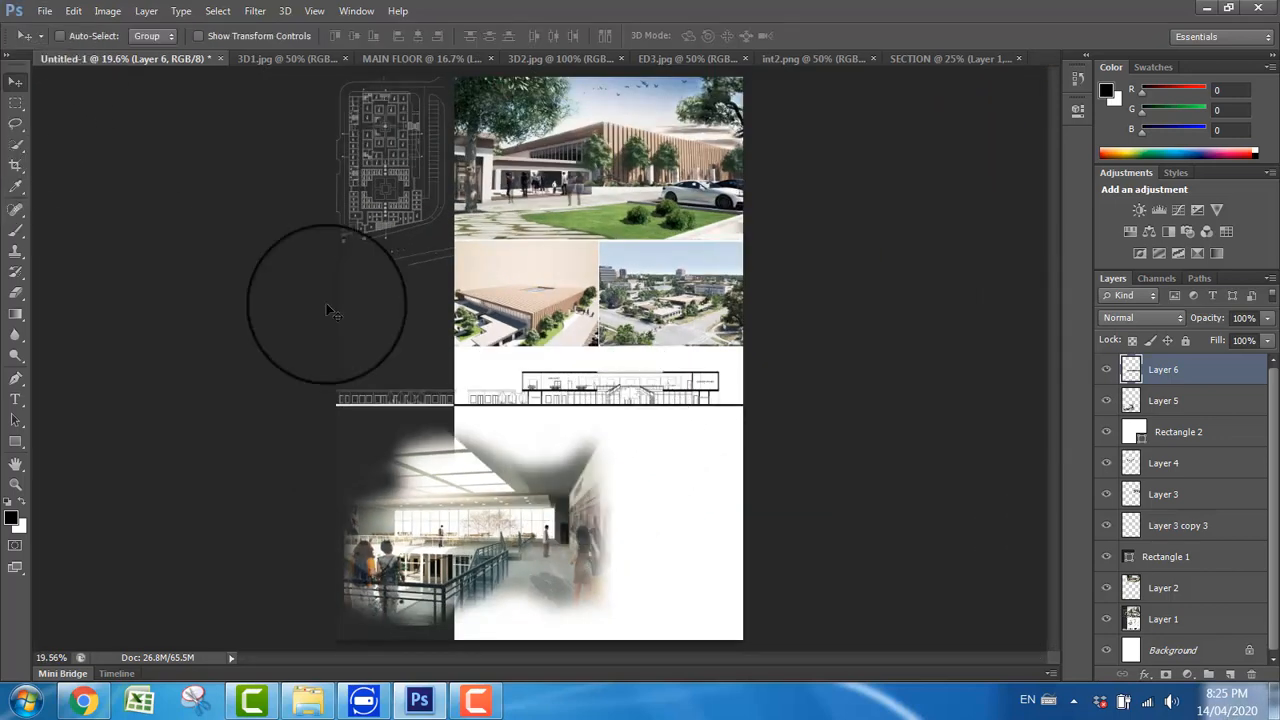
pyautogui.rightClick(529, 514)
pyautogui.click(550, 516)
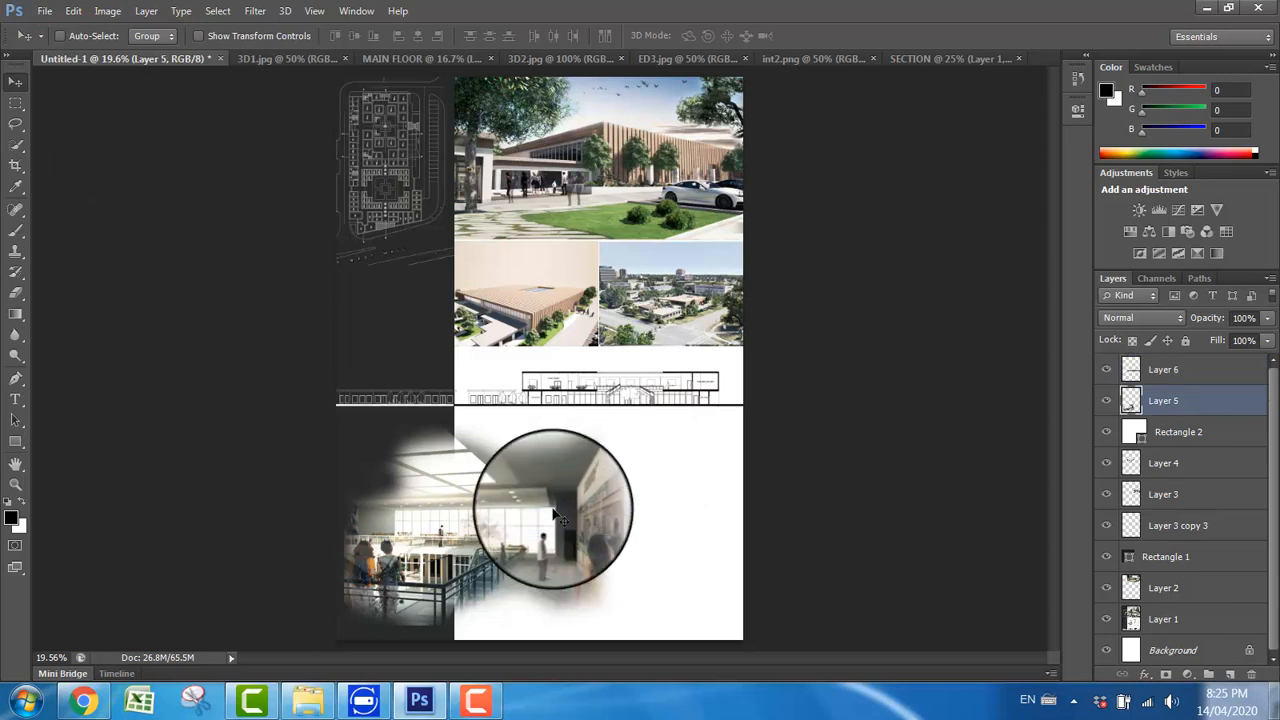
pyautogui.hotkey('ctrl', 't')
pyautogui.moveTo(610, 424); pyautogui.dragTo(638, 427)
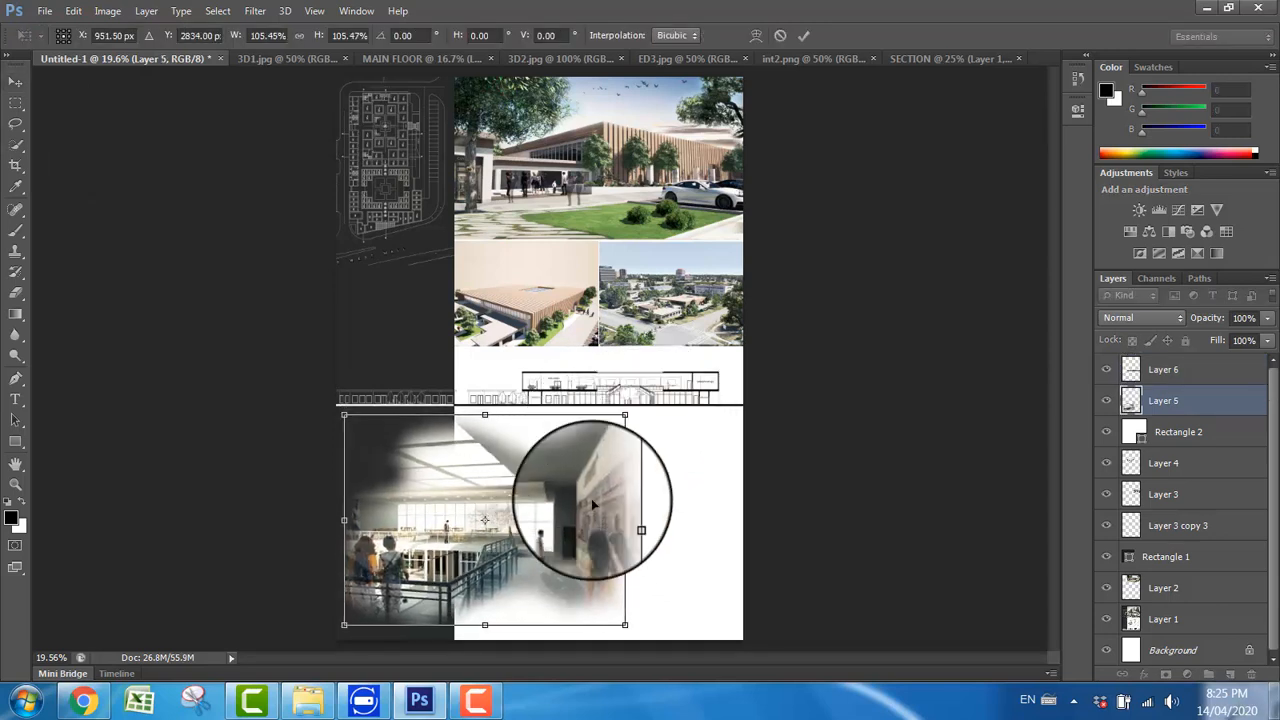
pyautogui.press('Return')
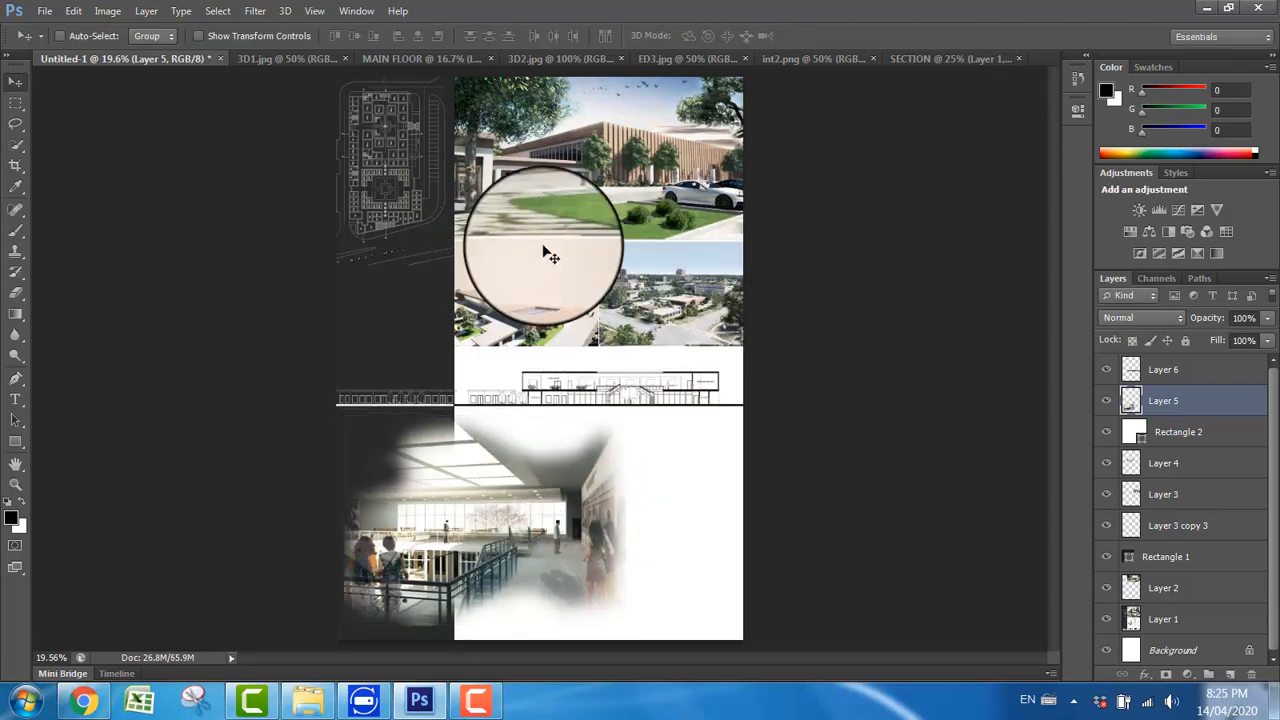
# Step: Make the 3D2 image's layer active, import the SECOND FLOOR PDF at 300 pixels/inch and copy it onto the Untitled-1 board
pyautogui.rightClick(660, 285)
pyautogui.click(675, 296)
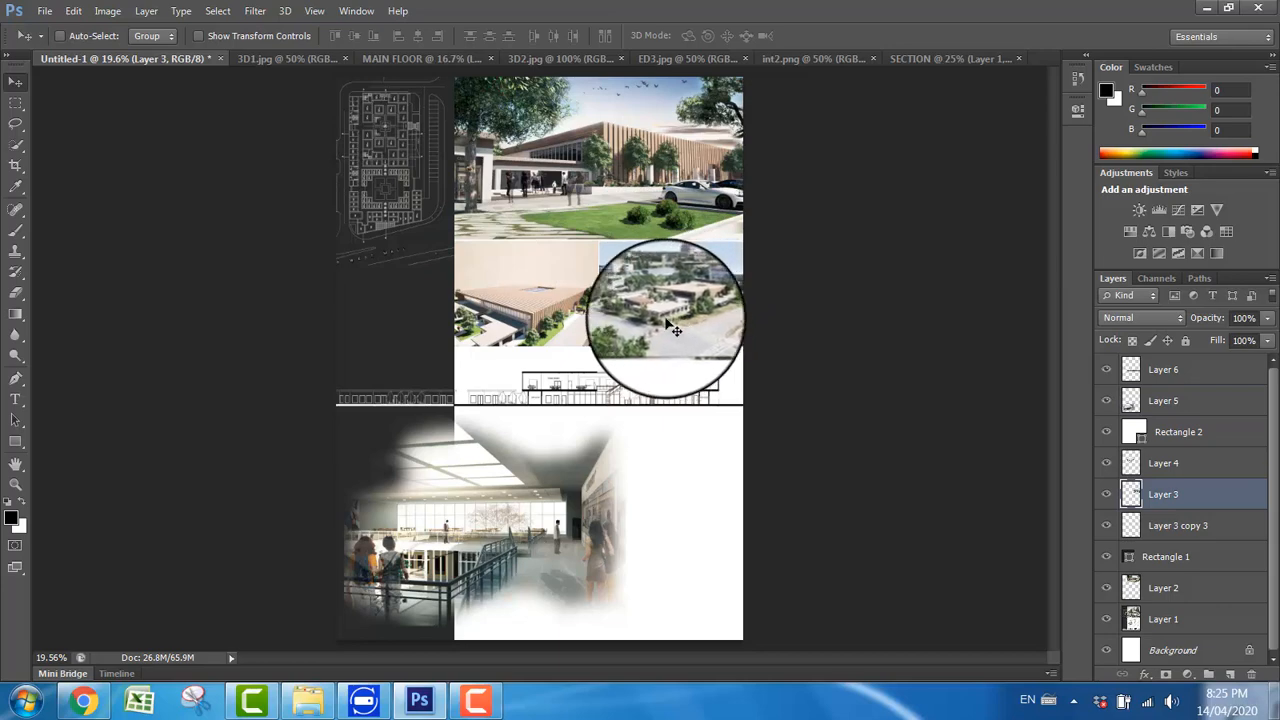
pyautogui.click(44, 11)
pyautogui.click(80, 53)
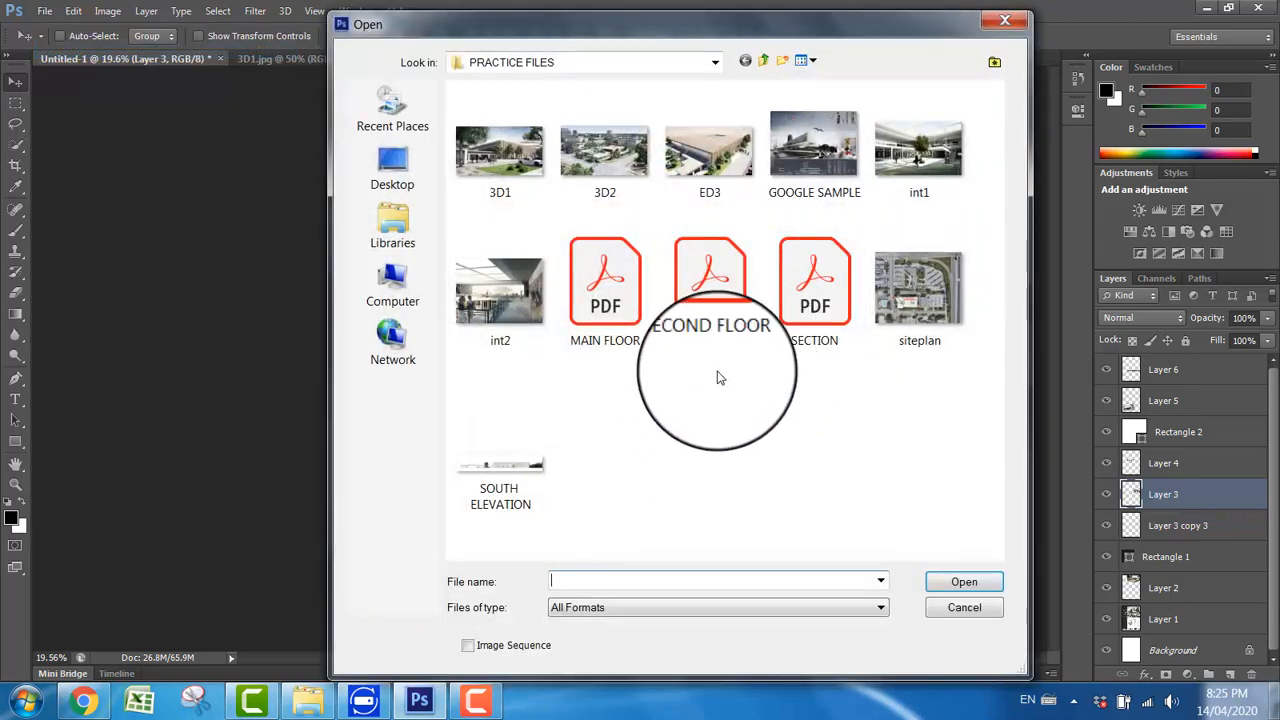
pyautogui.click(710, 300)
pyautogui.click(950, 580)
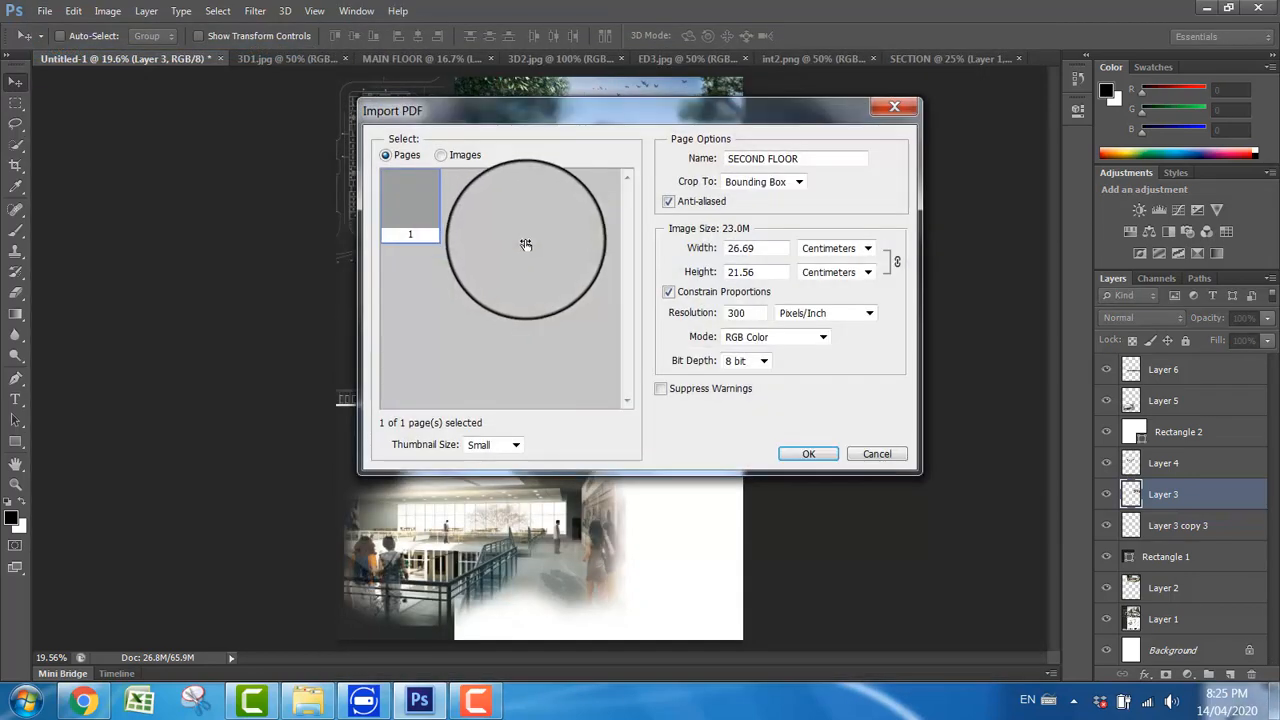
pyautogui.click(805, 454)
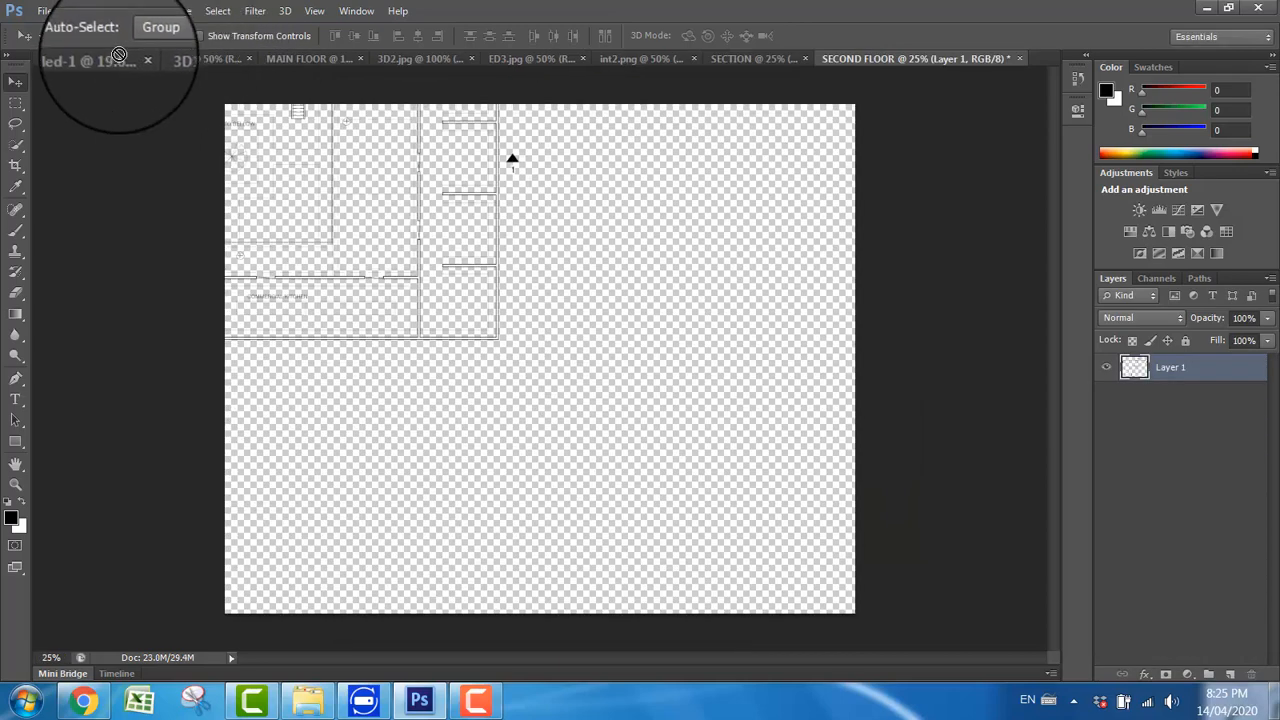
pyautogui.click(116, 58)
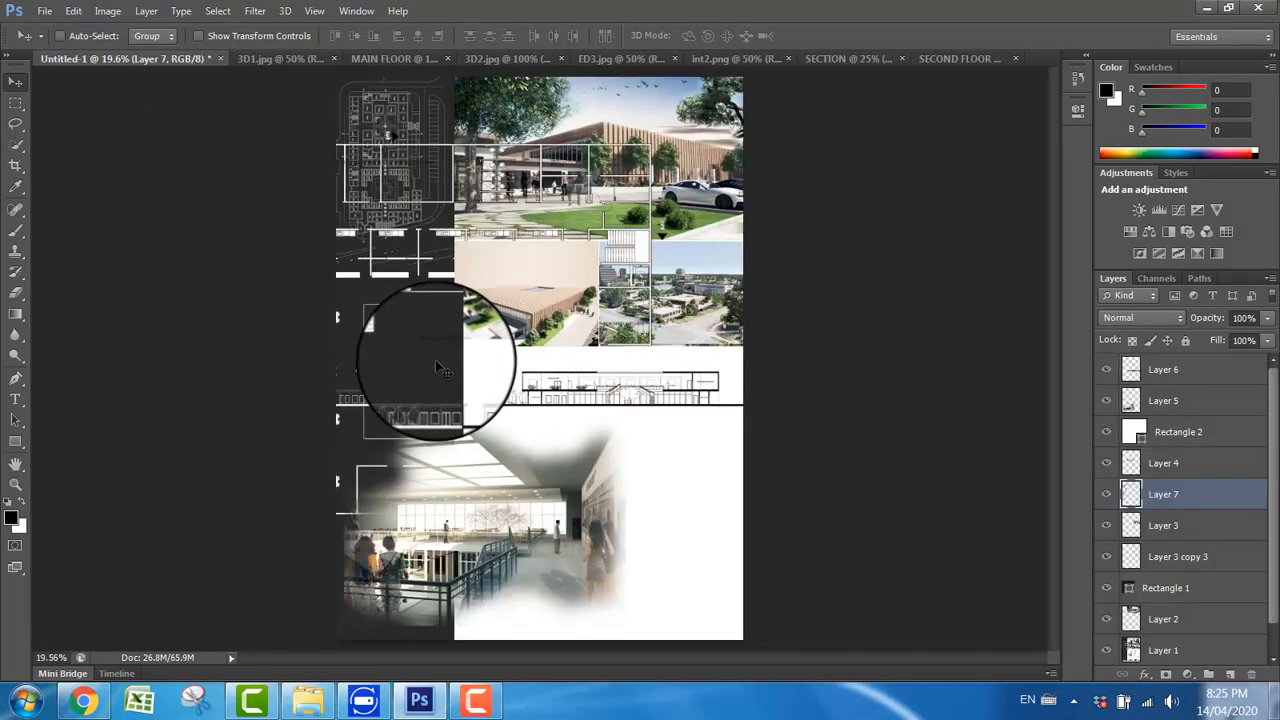
# Step: Scale the second floor plan proportionally to about 19% and place it in the sidebar between the main floor plan and the section
pyautogui.hotkey('ctrl', 't')
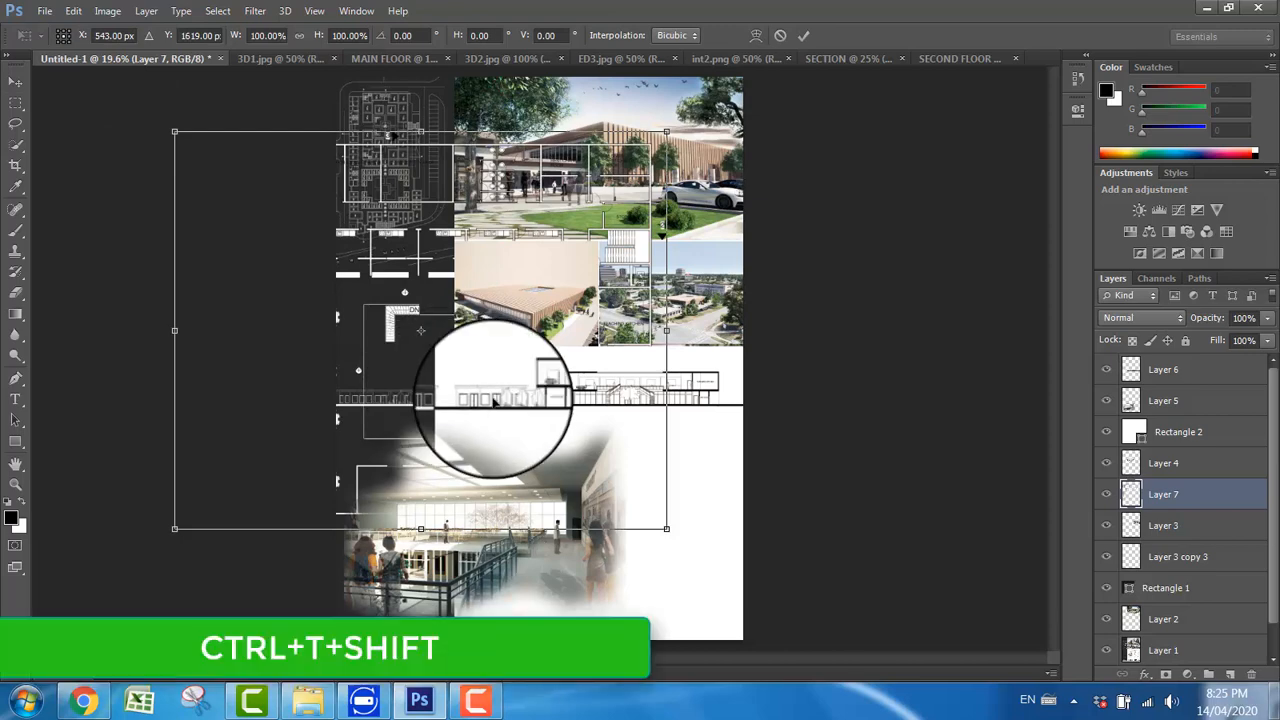
pyautogui.moveTo(175, 131); pyautogui.dragTo(384, 282)
pyautogui.press('Return')
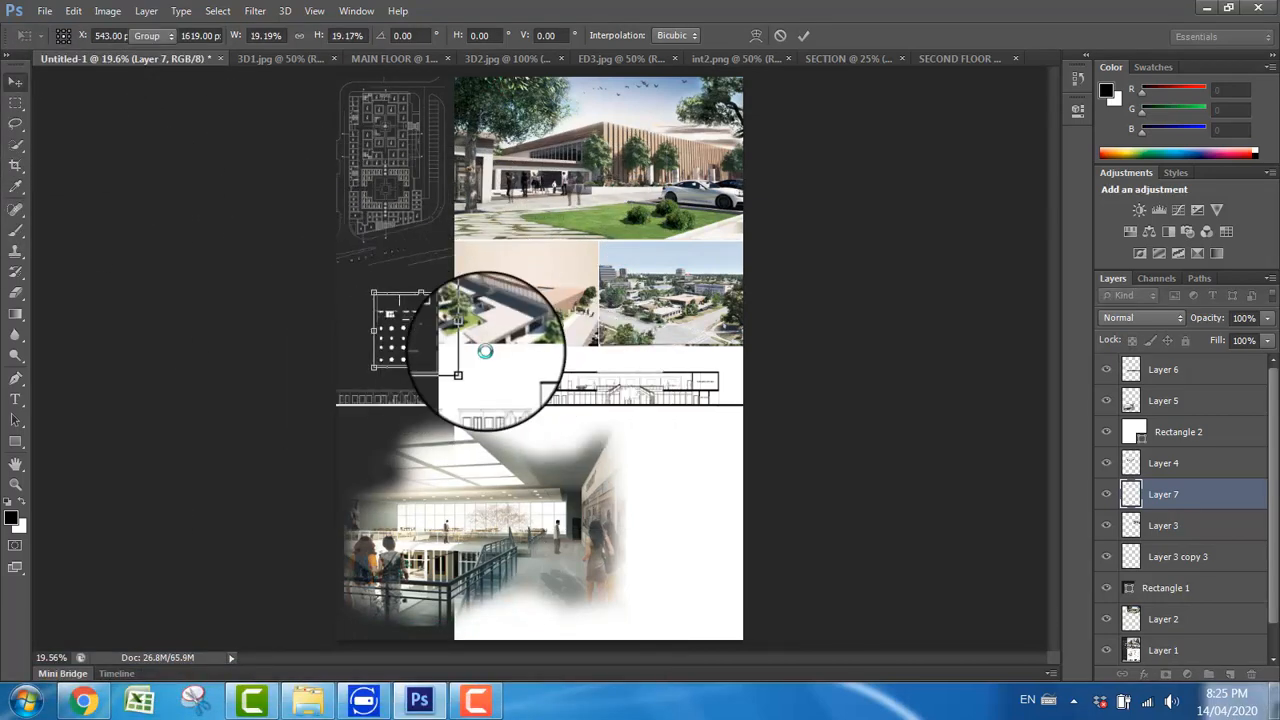
pyautogui.moveTo(433, 342); pyautogui.dragTo(405, 338)
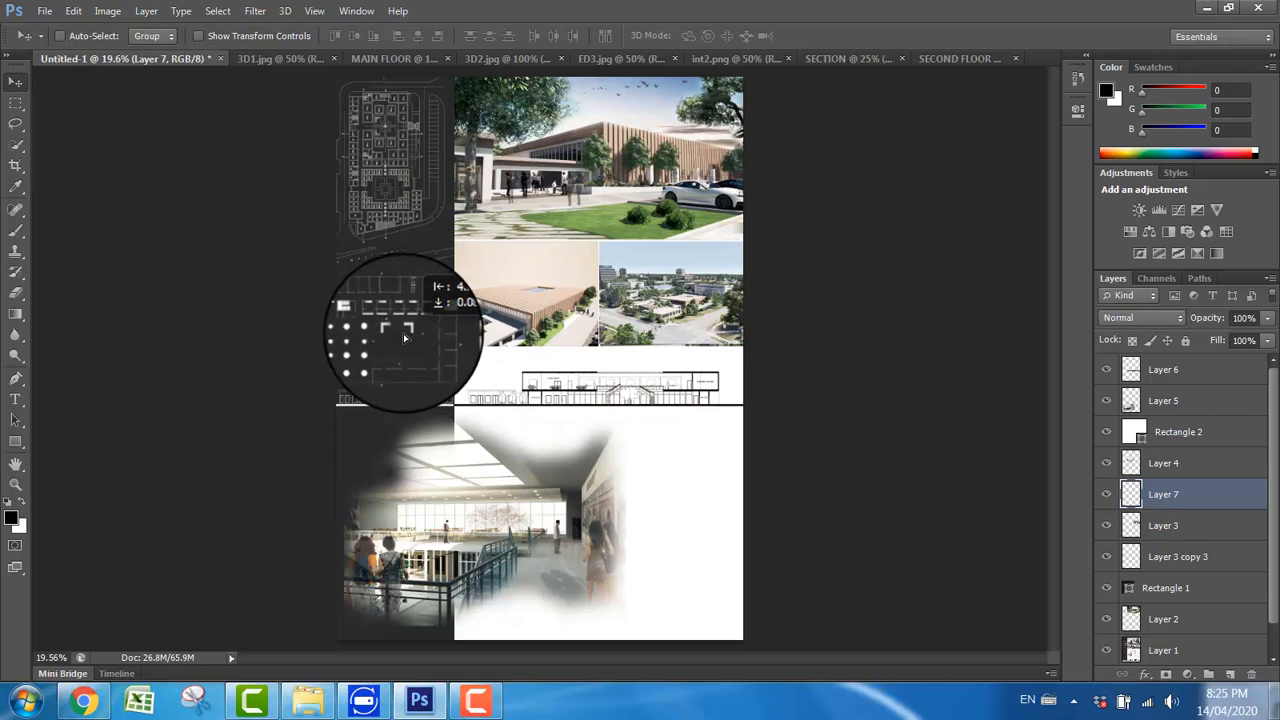
# Step: Invert the second floor plan's colours and duplicate its layer four times in place to strengthen the lines
pyautogui.hotkey('ctrl', 'i')
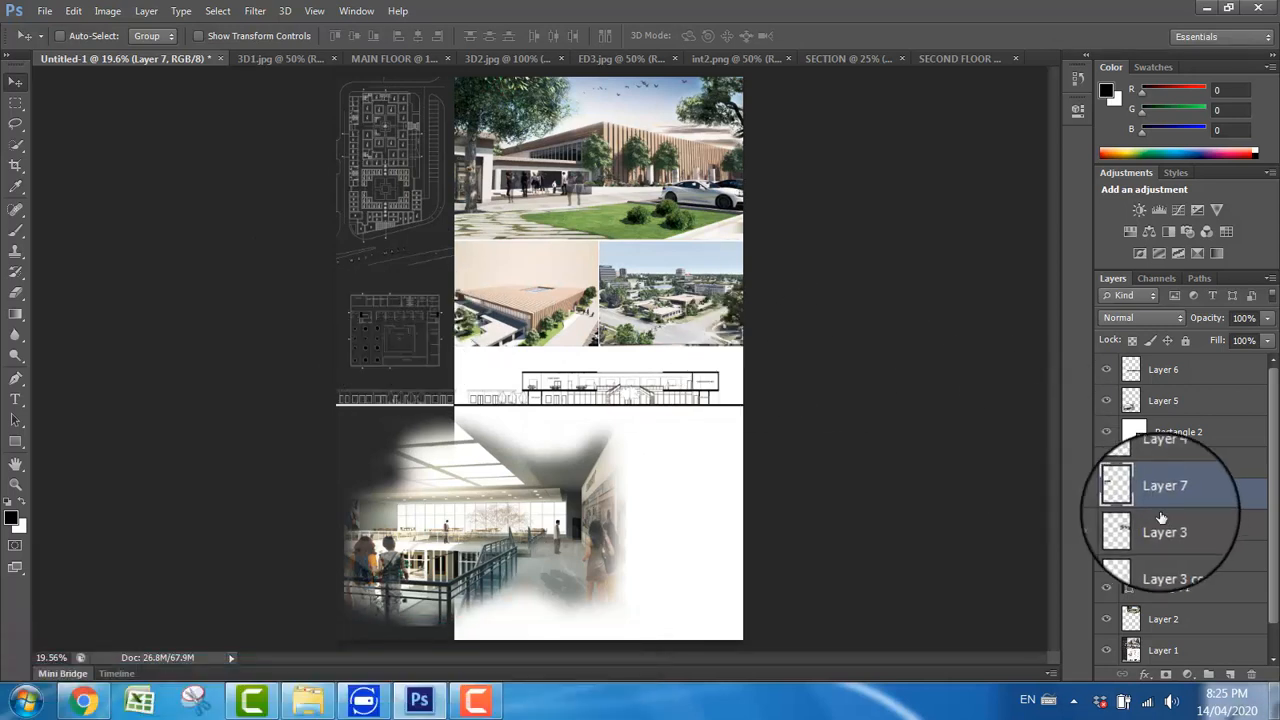
pyautogui.hotkey('ctrl', 'j')
pyautogui.hotkey('ctrl', 'j')
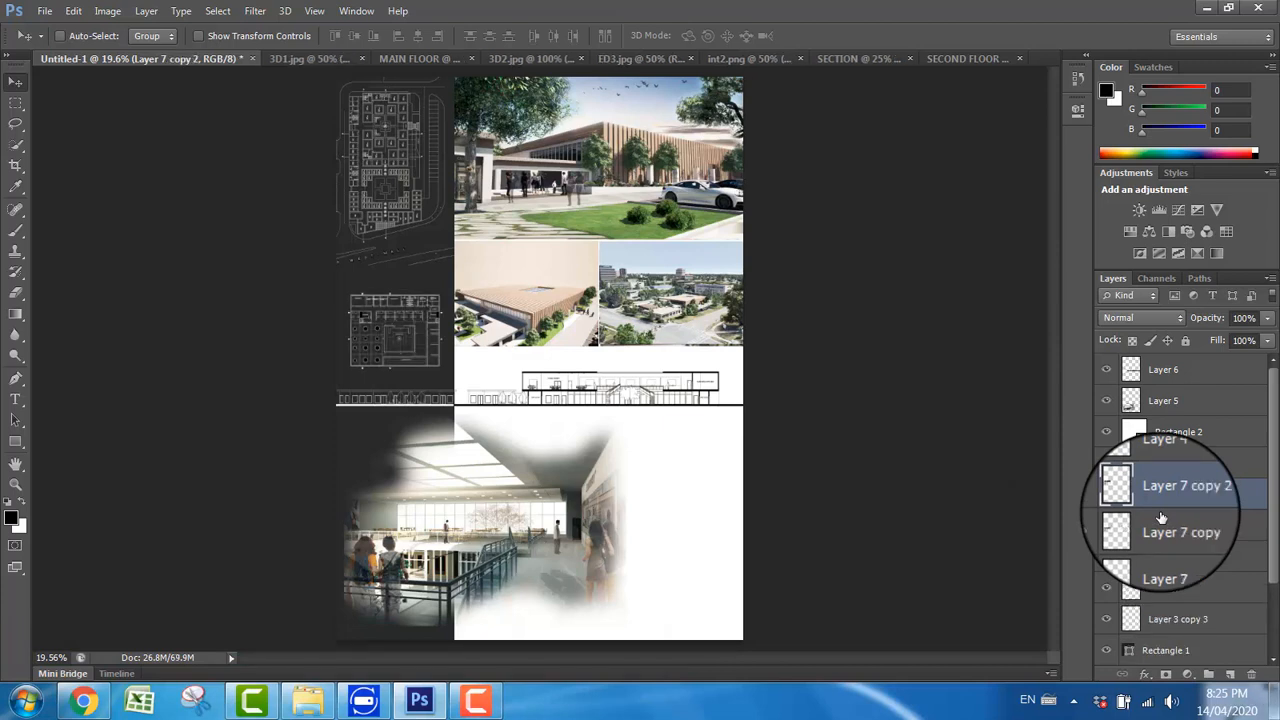
pyautogui.hotkey('ctrl', 'j')
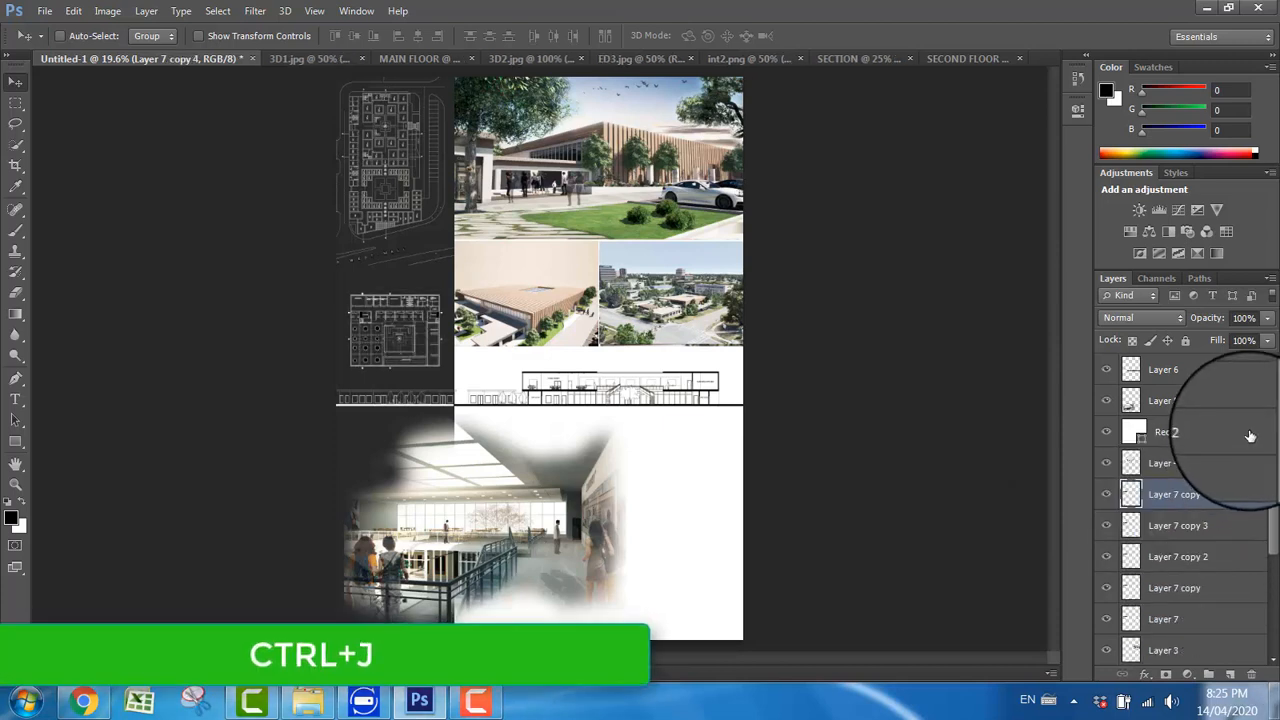
pyautogui.scroll(-1, 1175, 522)
pyautogui.keyDown('shift'); pyautogui.click(1183, 597); pyautogui.keyUp('shift')
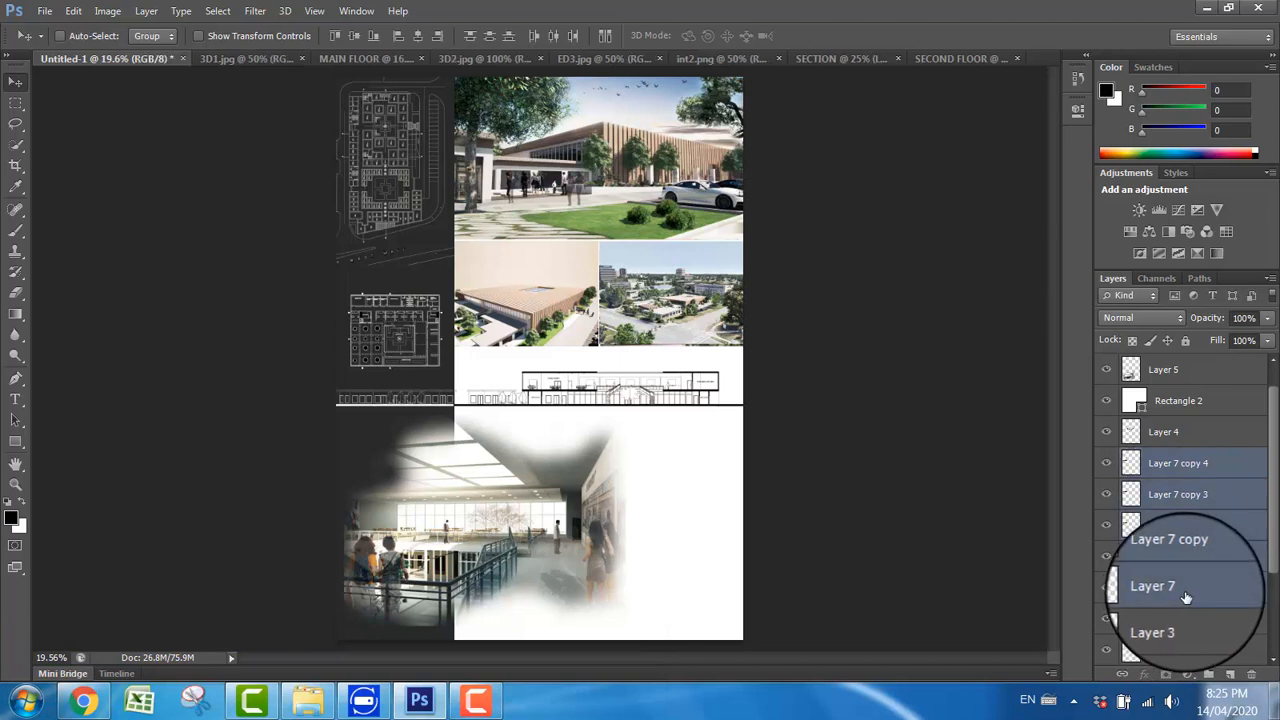
pyautogui.doubleClick(1166, 470)
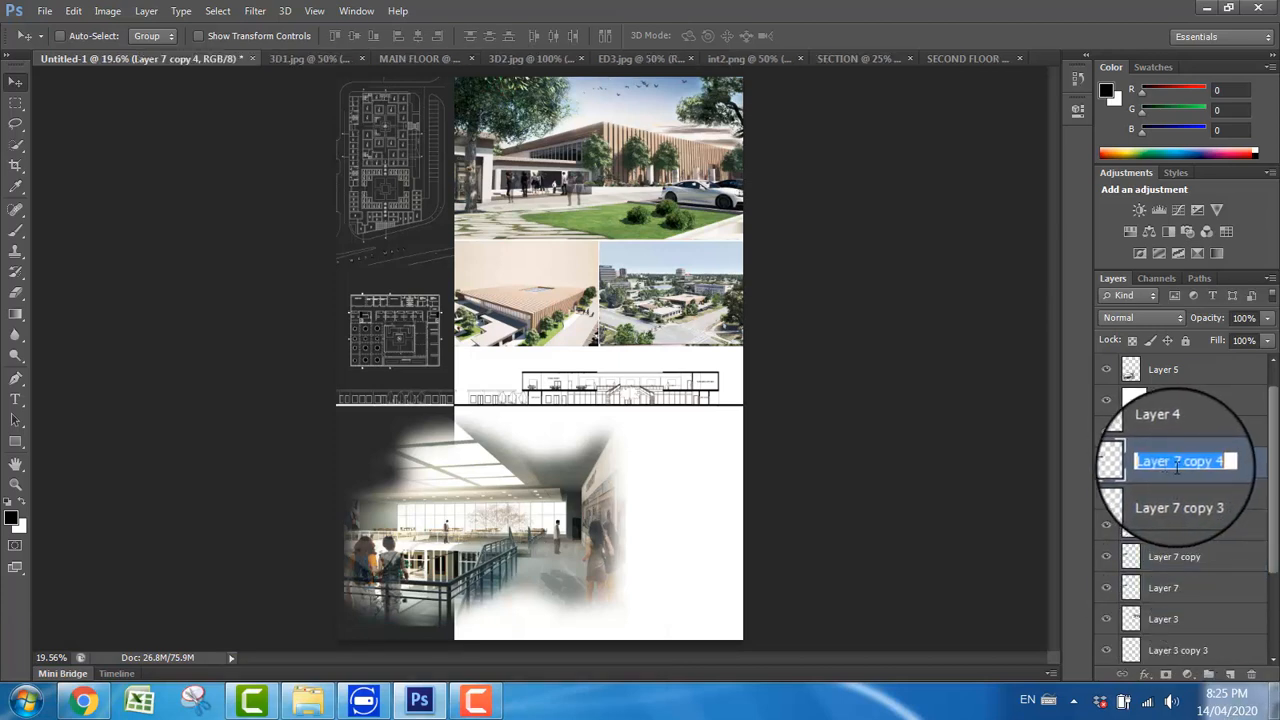
pyautogui.click(1131, 500)
pyautogui.doubleClick(1133, 497)
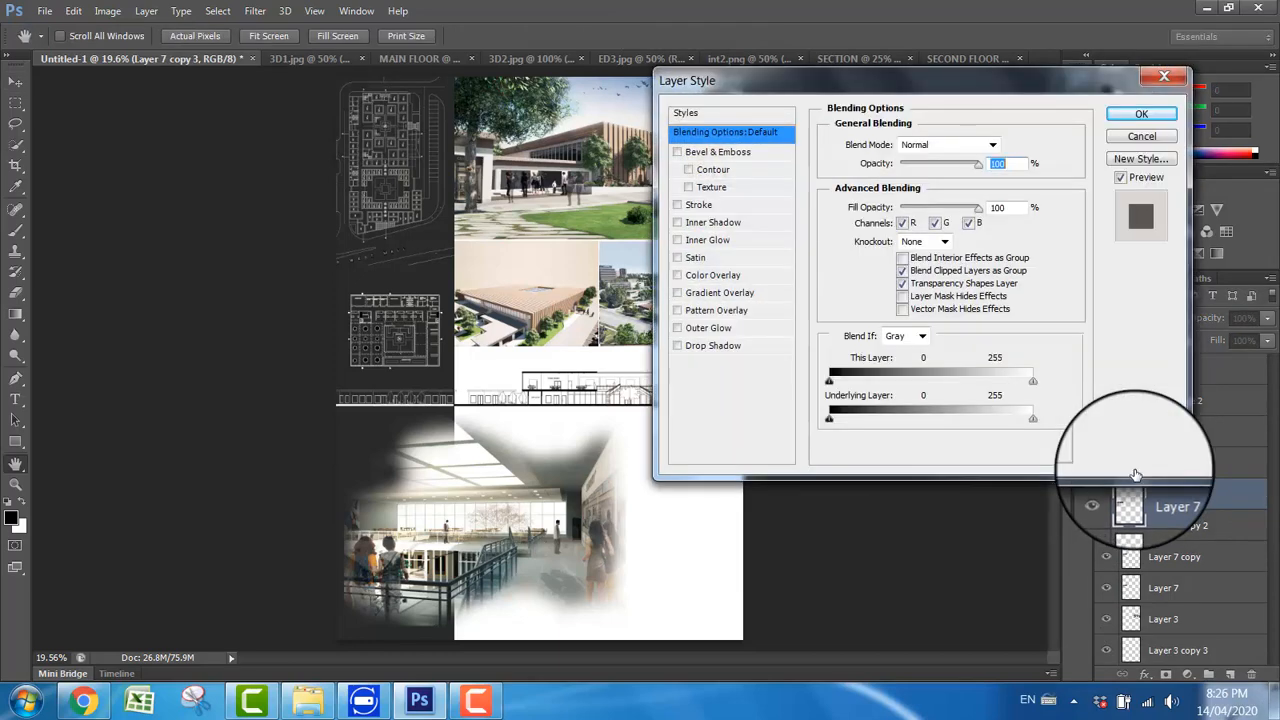
pyautogui.click(1138, 137)
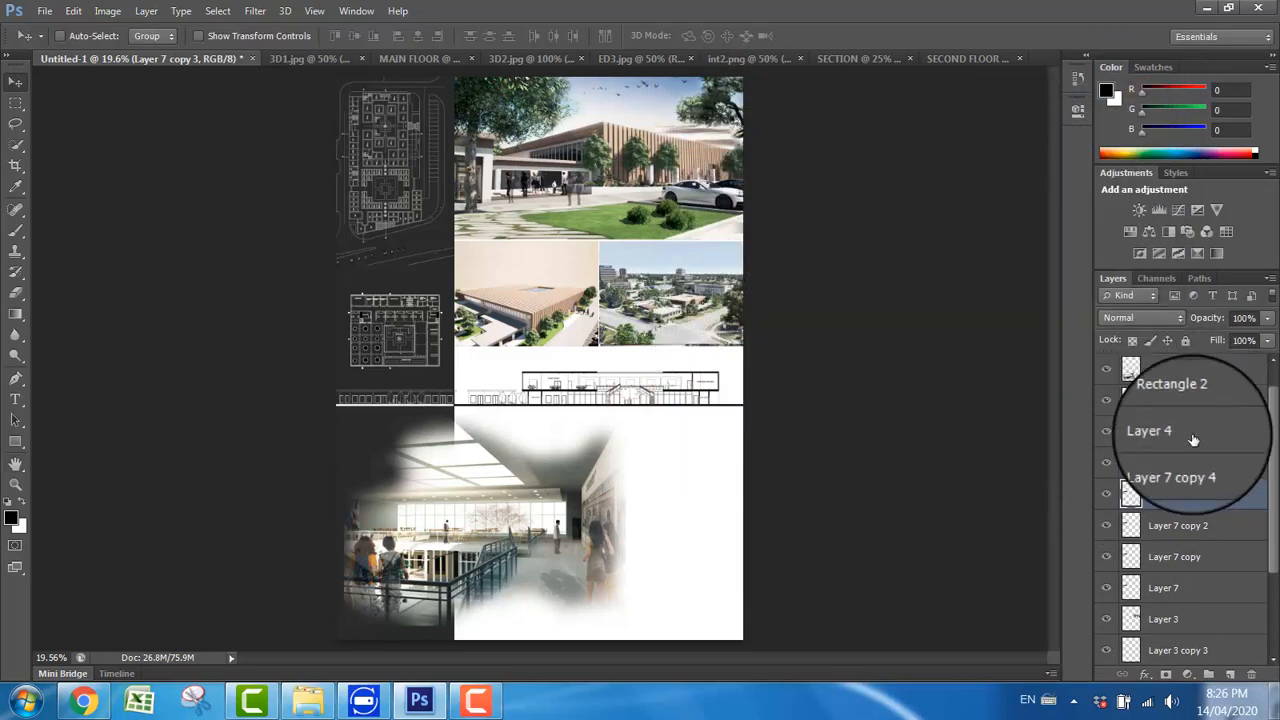
# Step: Merge the second floor plan's layer and its four duplicates into one layer, and nudge the plan slightly up and left in the sidebar
pyautogui.click(1232, 465)
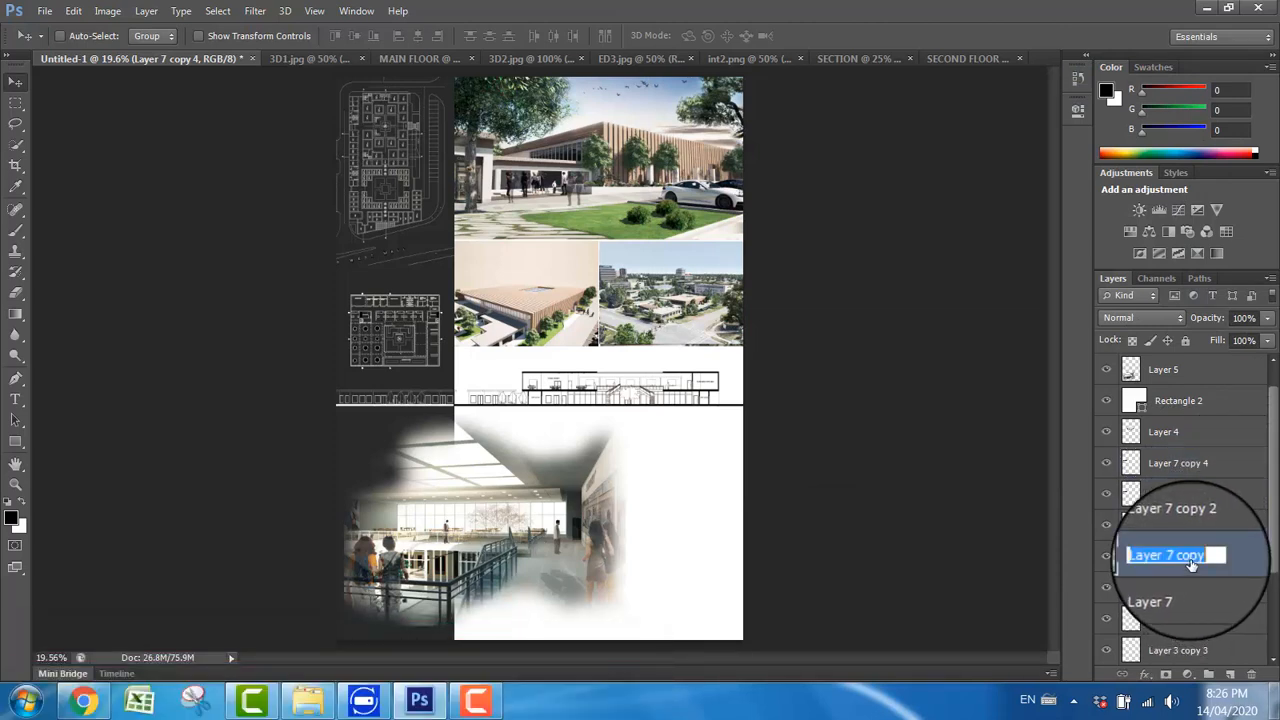
pyautogui.click(1198, 470)
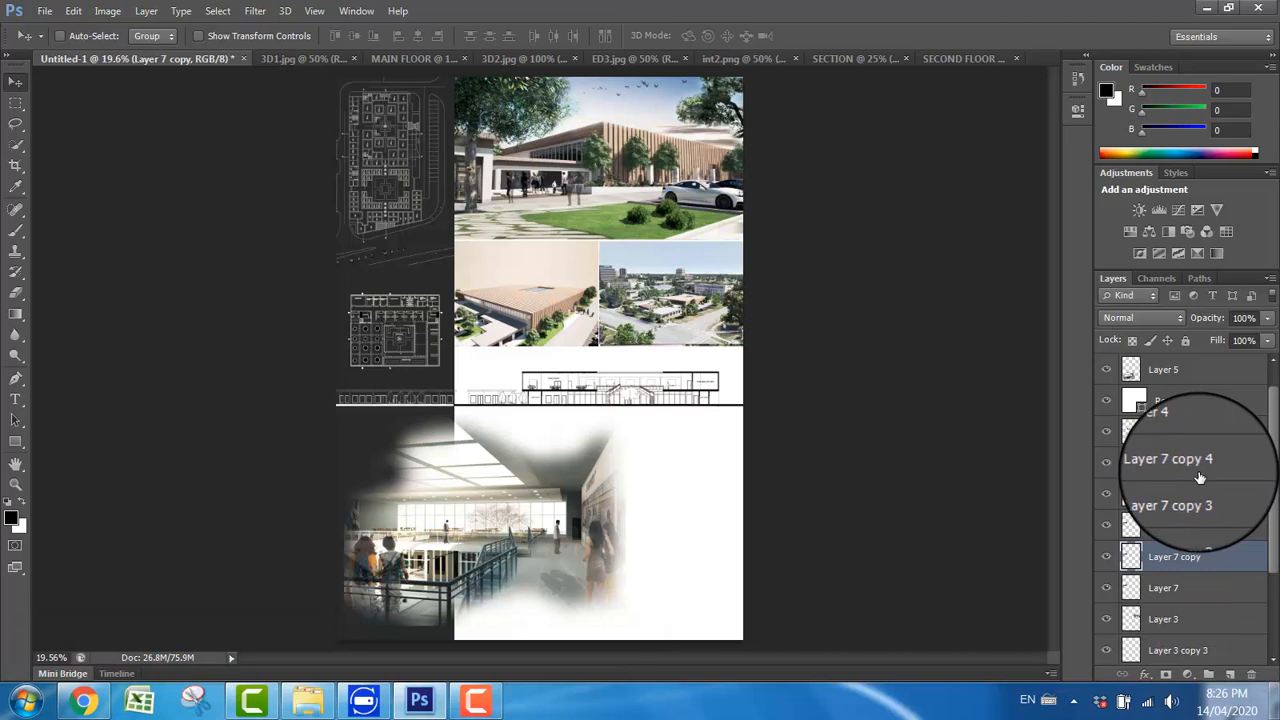
pyautogui.keyDown('shift'); pyautogui.click(1193, 566); pyautogui.keyUp('shift')
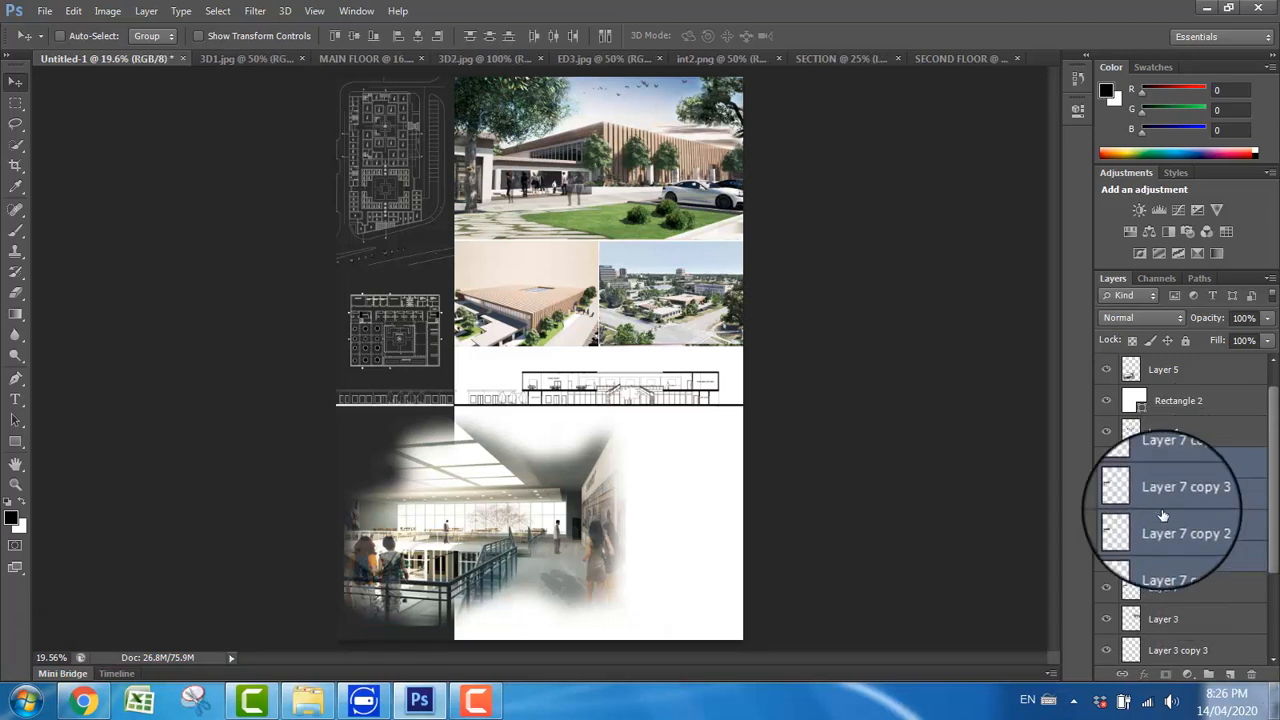
pyautogui.hotkey('ctrl', 'e')
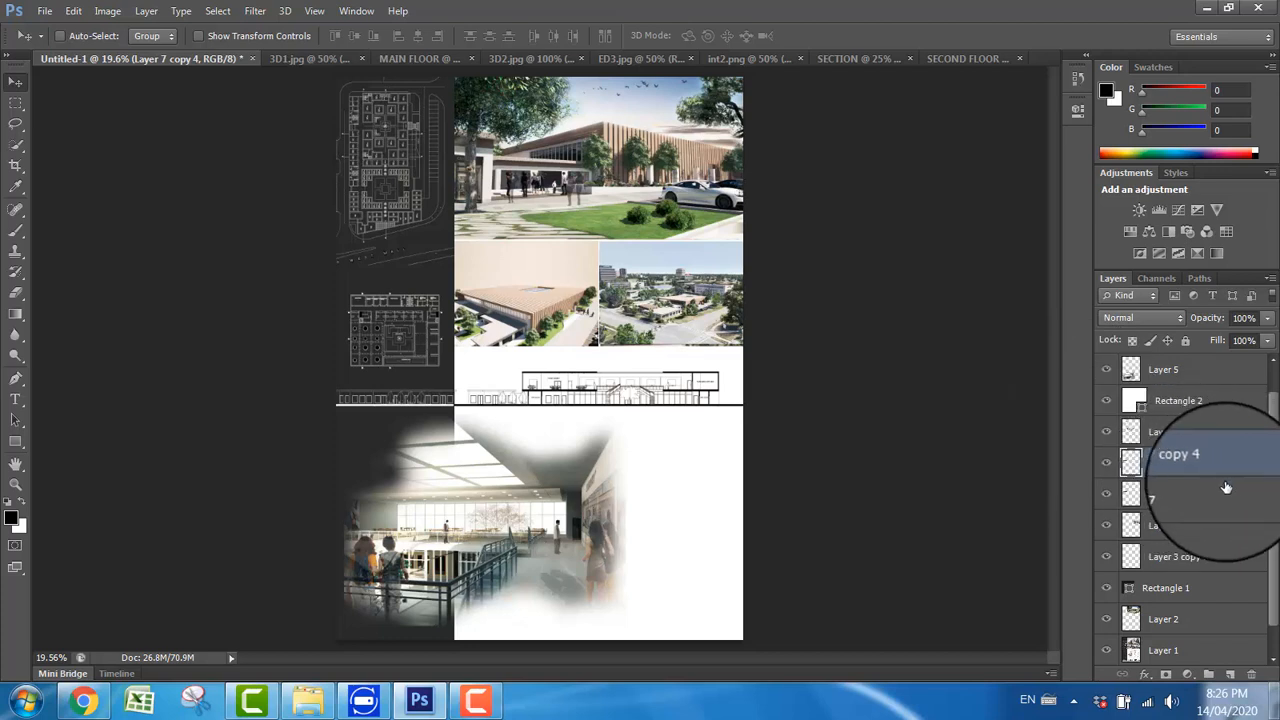
pyautogui.keyDown('ctrl'); pyautogui.click(1185, 500); pyautogui.keyUp('ctrl')
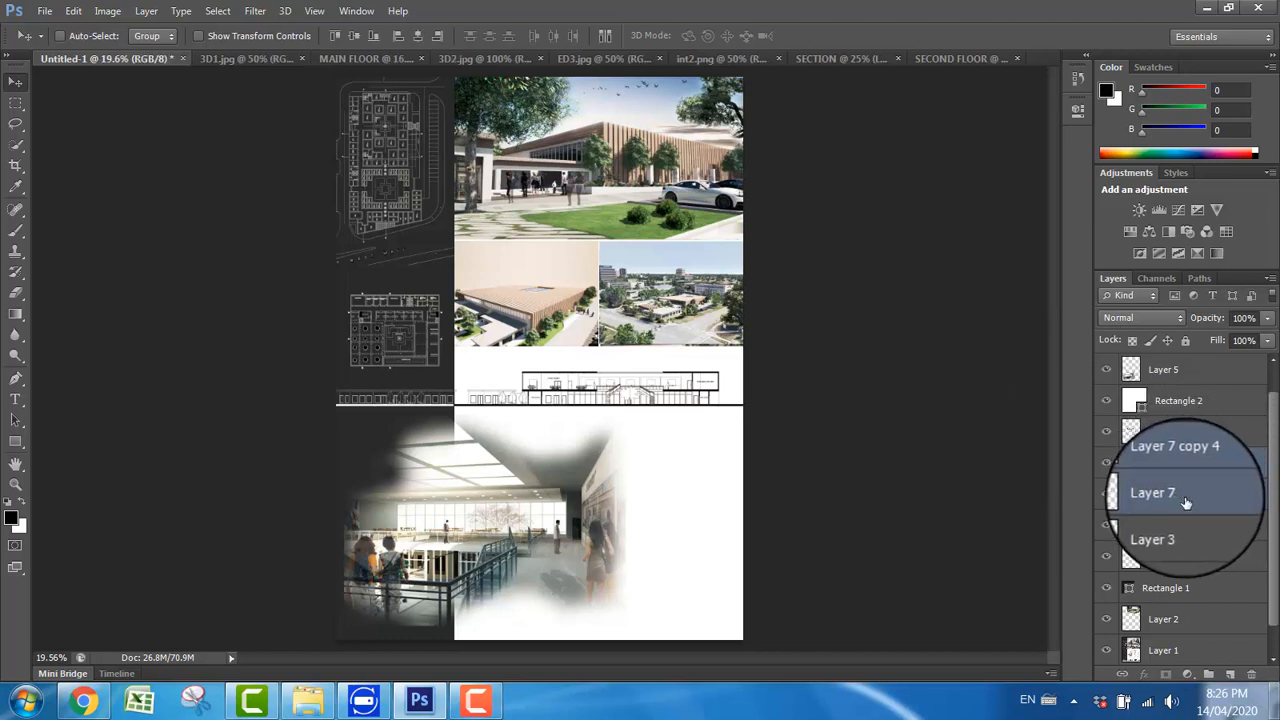
pyautogui.hotkey('ctrl', 'e')
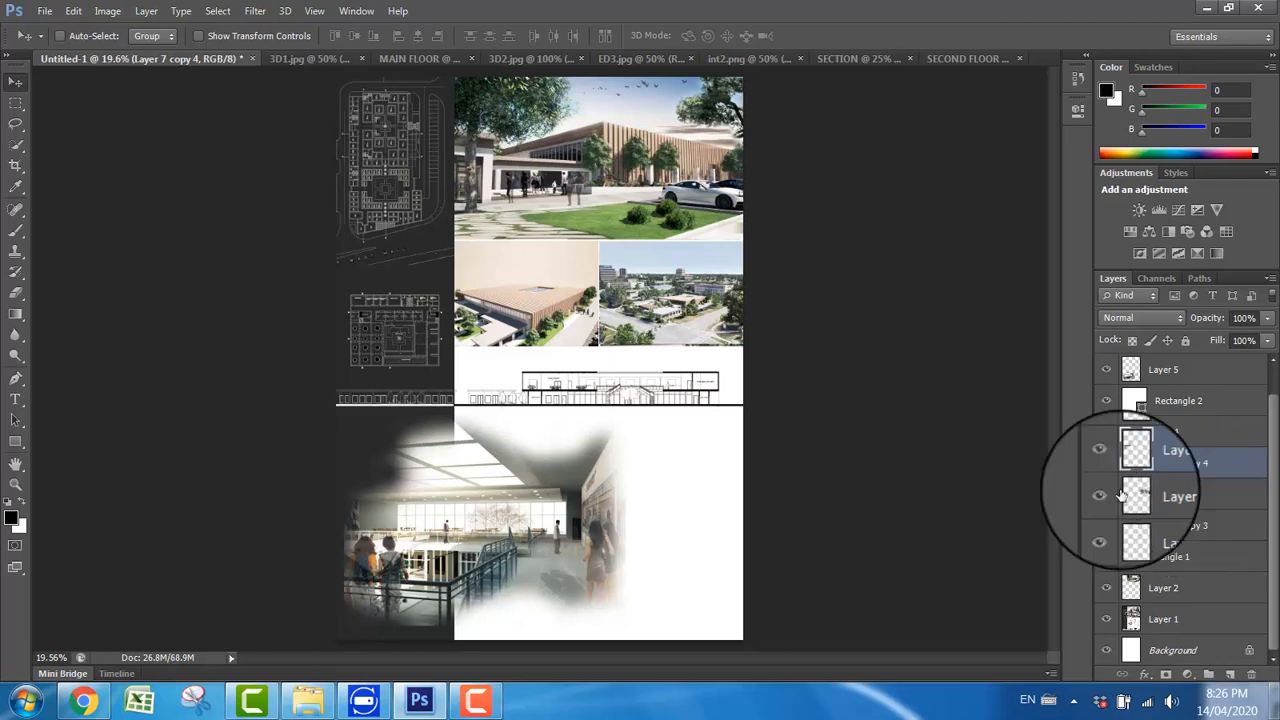
pyautogui.moveTo(420, 335); pyautogui.dragTo(405, 320)
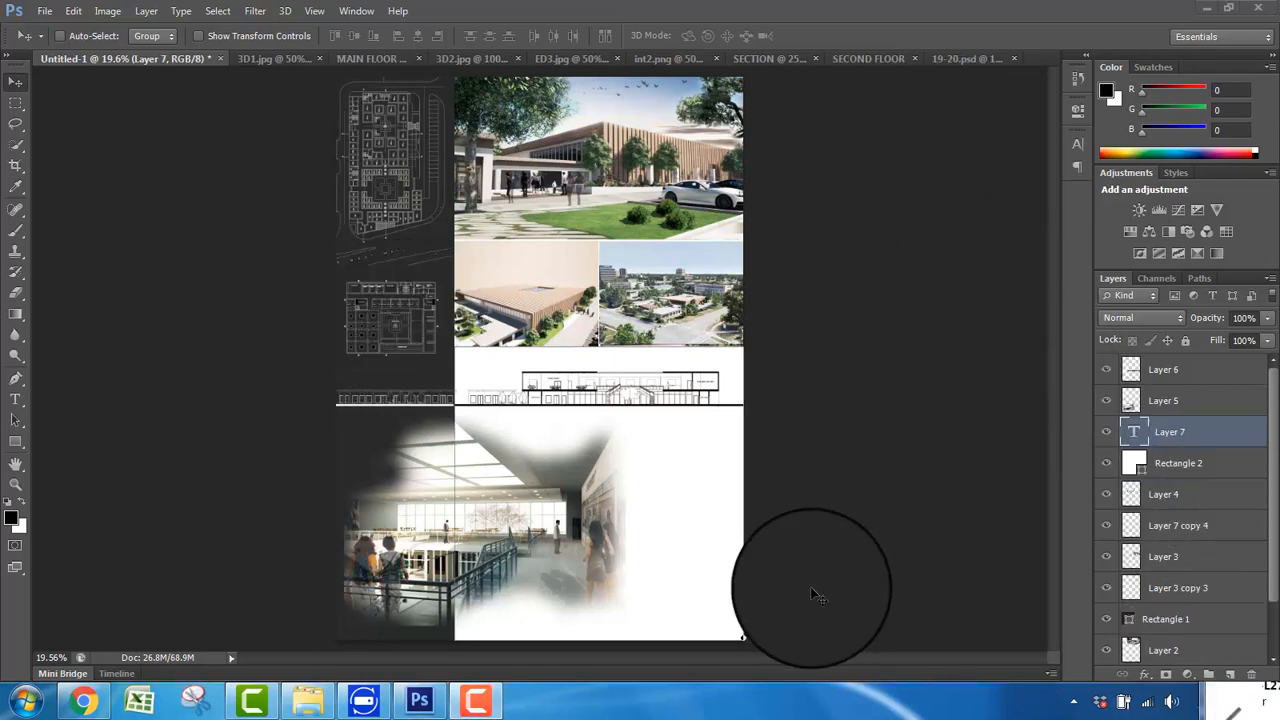
# Step: Switch to Chrome and copy the residential area description from the Google results for RESIDENTIAL, without the Wikipedia link
pyautogui.moveTo(801, 590)
pyautogui.mouseDown()
pyautogui.moveTo(694, 557)
pyautogui.moveTo(672, 563)
pyautogui.moveTo(672, 500)
pyautogui.moveTo(701, 450)
pyautogui.moveTo(612, 400)
pyautogui.moveTo(674, 471)
pyautogui.moveTo(703, 543)
pyautogui.moveTo(680, 605)
pyautogui.moveTo(731, 536)
pyautogui.moveTo(689, 466)
pyautogui.moveTo(686, 509)
pyautogui.moveTo(641, 530)
pyautogui.mouseUp()
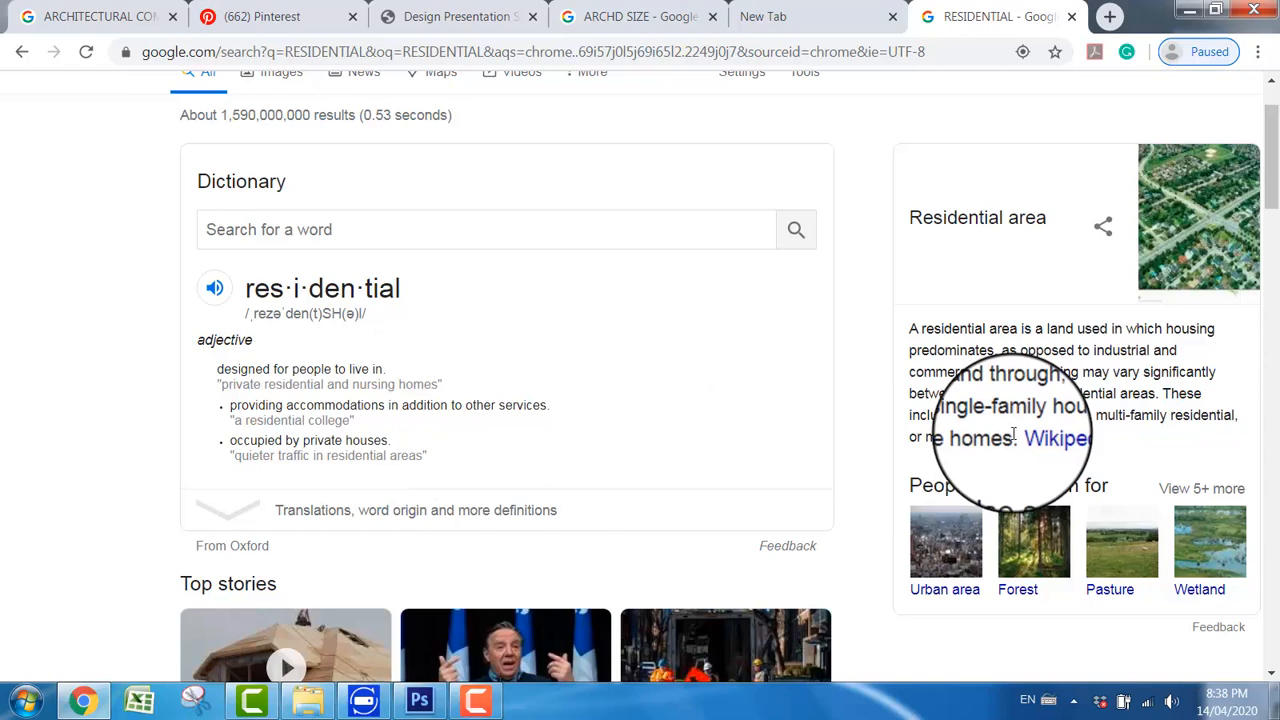
pyautogui.moveTo(1013, 432); pyautogui.dragTo(908, 337)
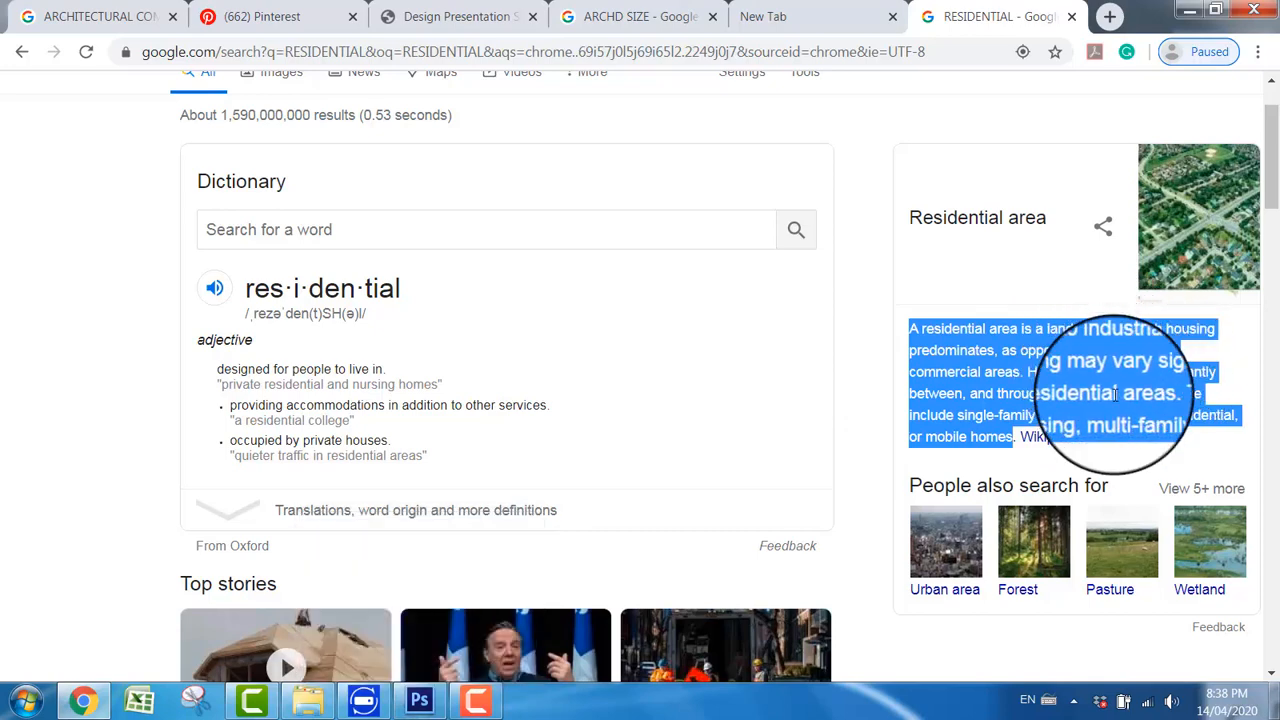
pyautogui.hotkey('ctrl', 'c')
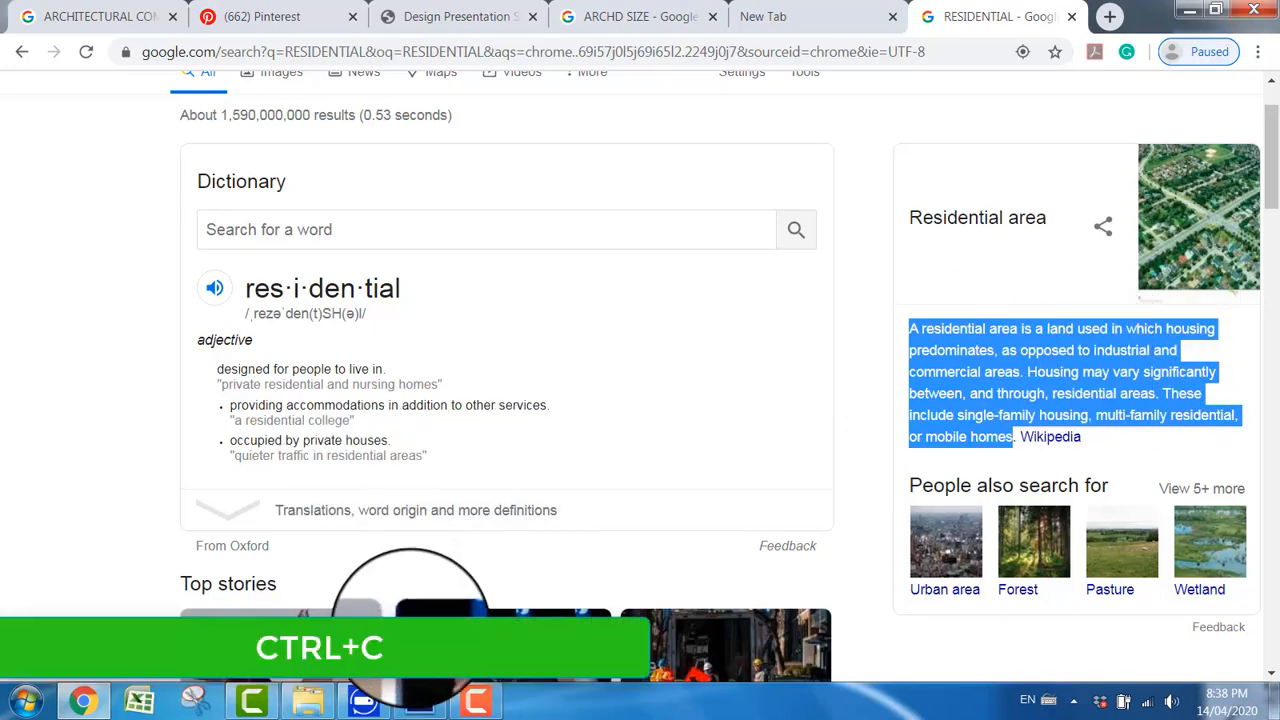
# Step: Return to Photoshop, draw a tall paragraph text box in the blank area beside the interior render, and paste the copied description into it
pyautogui.click(420, 703)
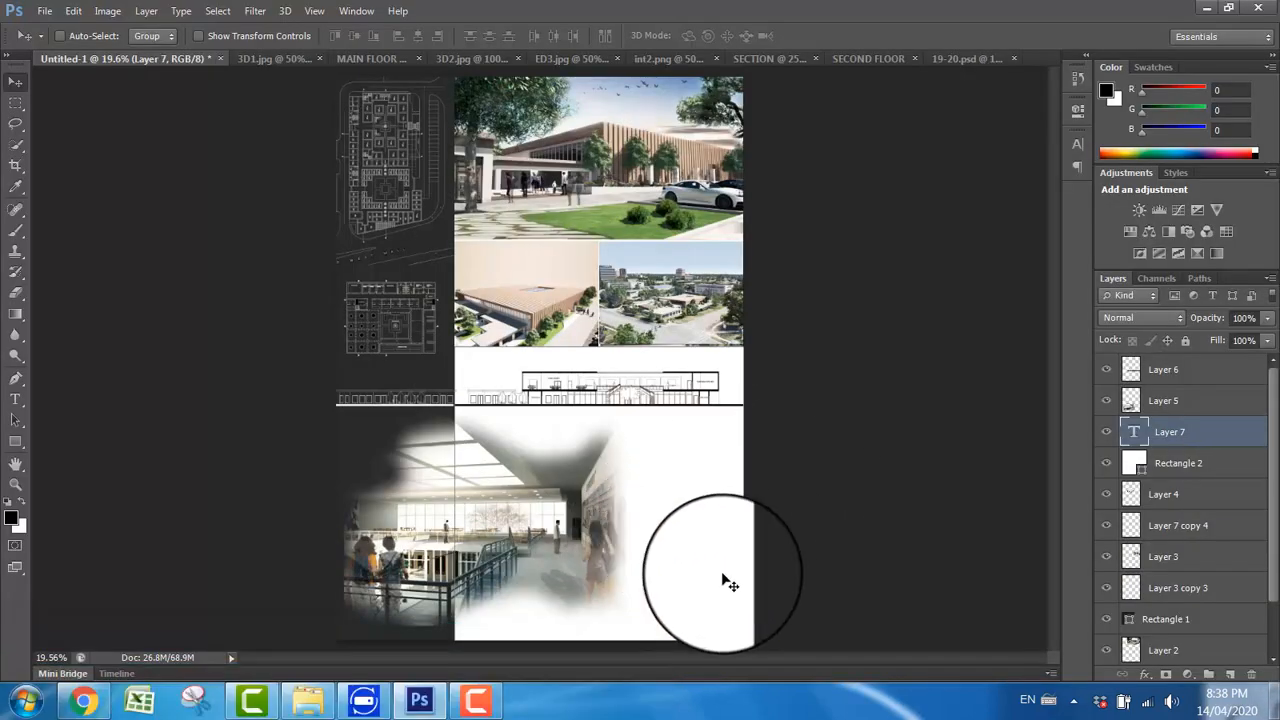
pyautogui.click(15, 401)
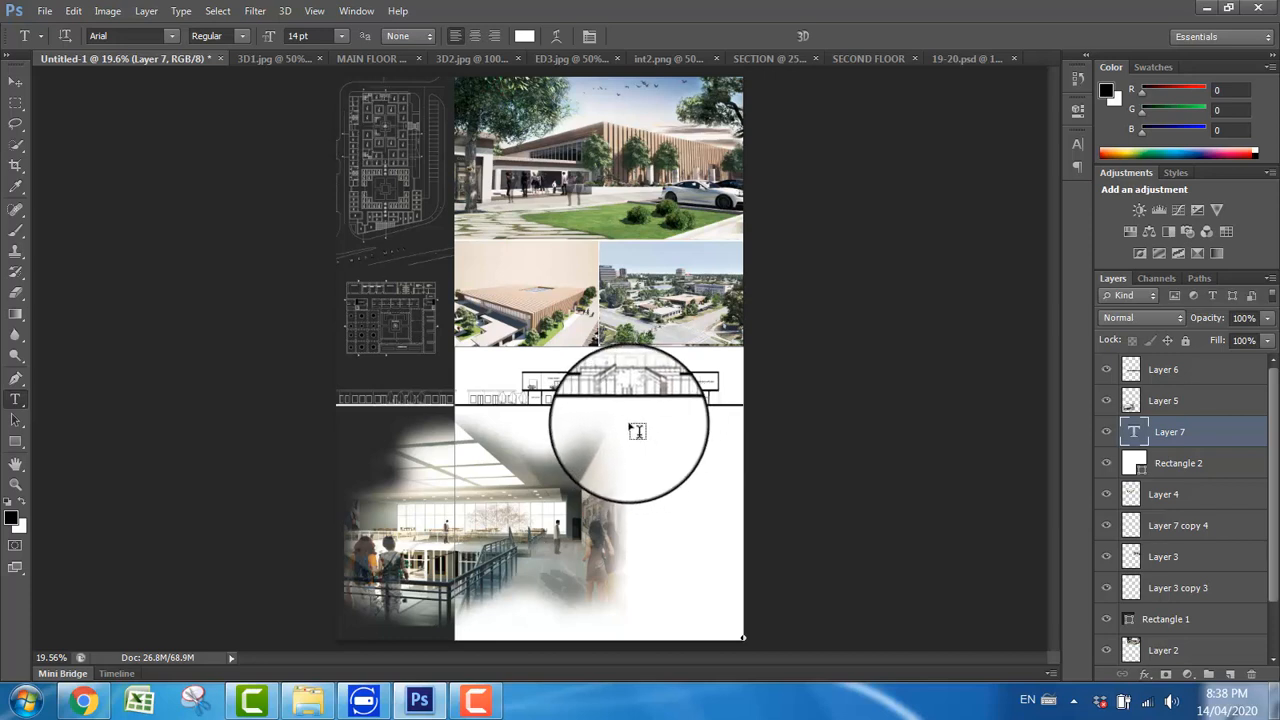
pyautogui.moveTo(695, 529); pyautogui.dragTo(732, 625)
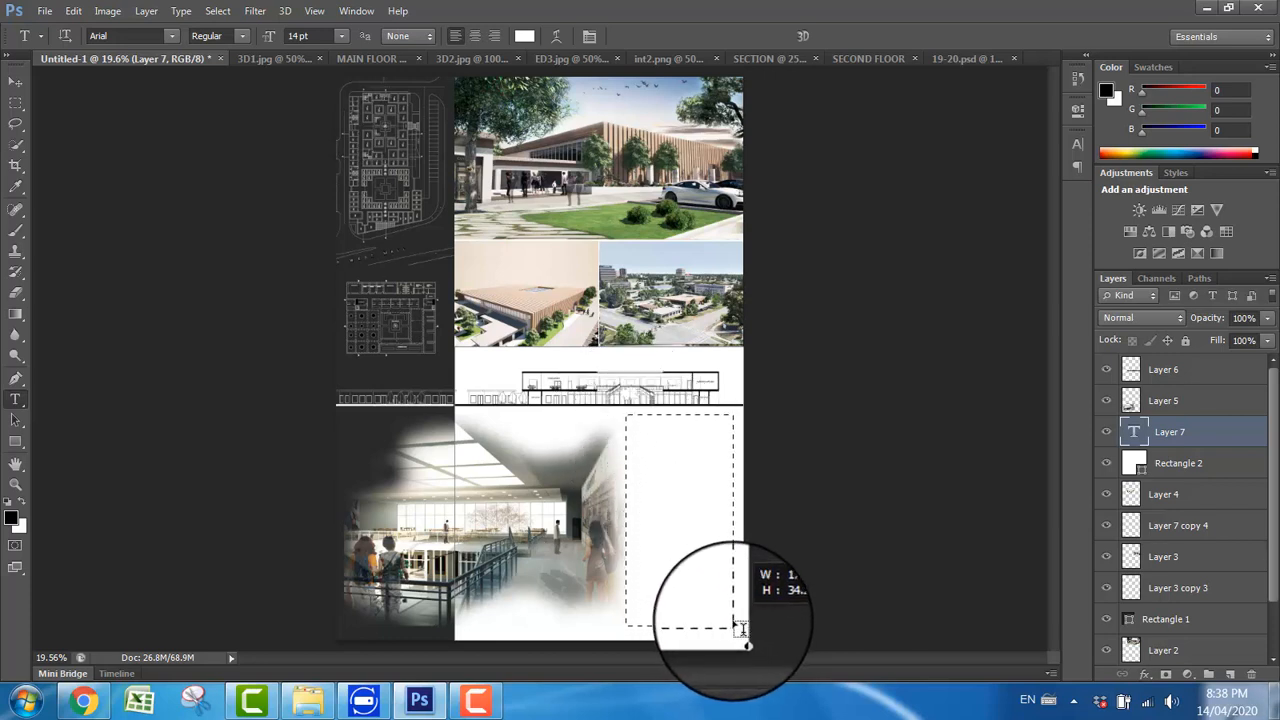
pyautogui.moveTo(733, 625); pyautogui.dragTo(734, 626)
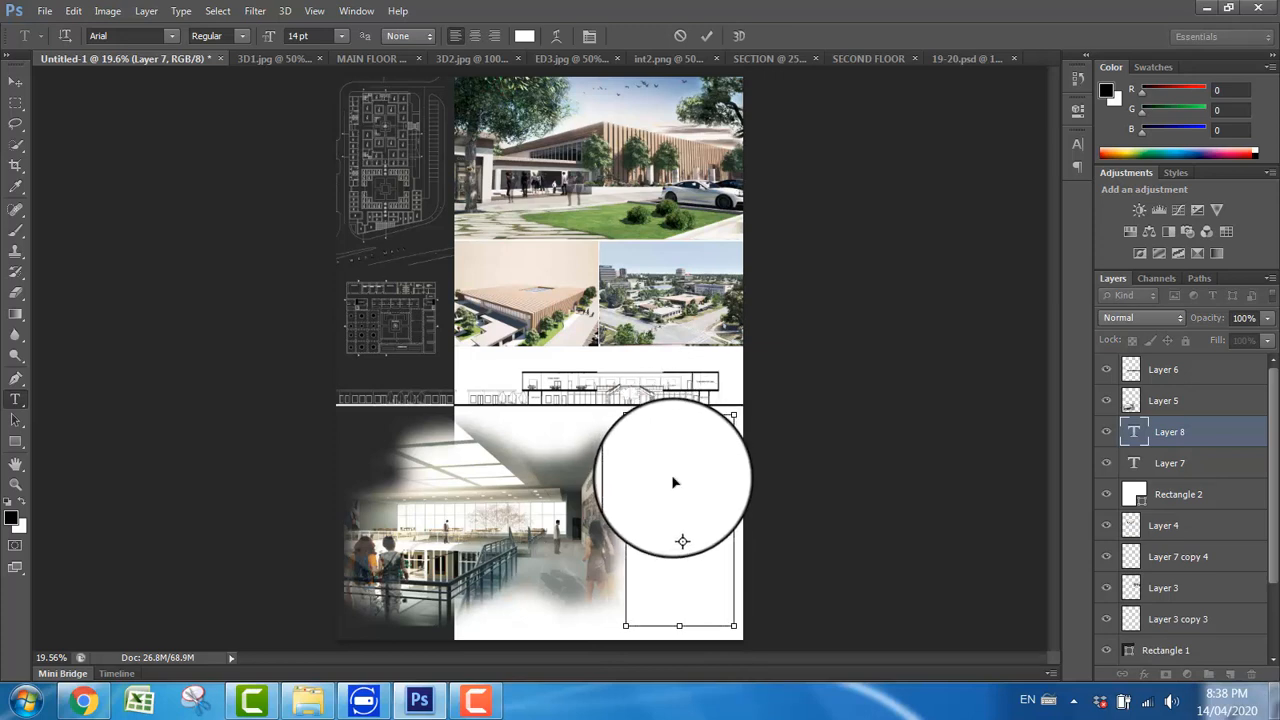
pyautogui.hotkey('ctrl', 'v')
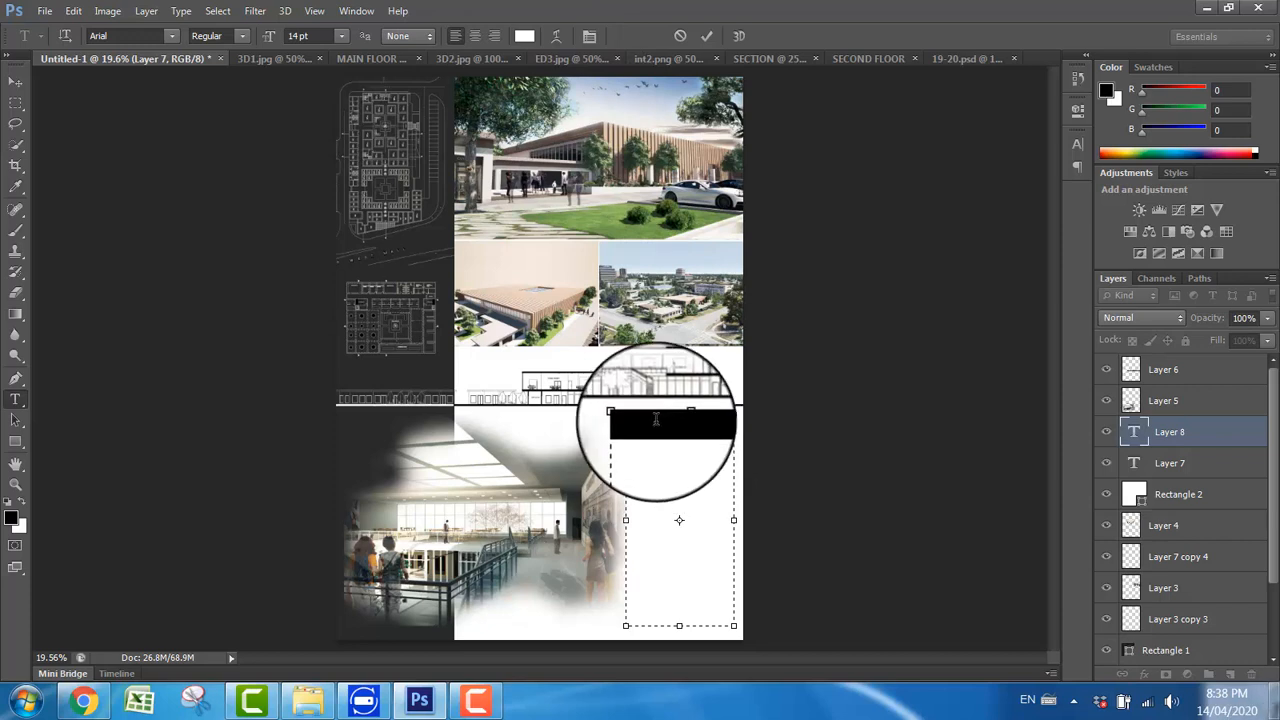
# Step: Set the pasted paragraph's text colour to black and its font size to 60 pt
pyautogui.click(524, 36)
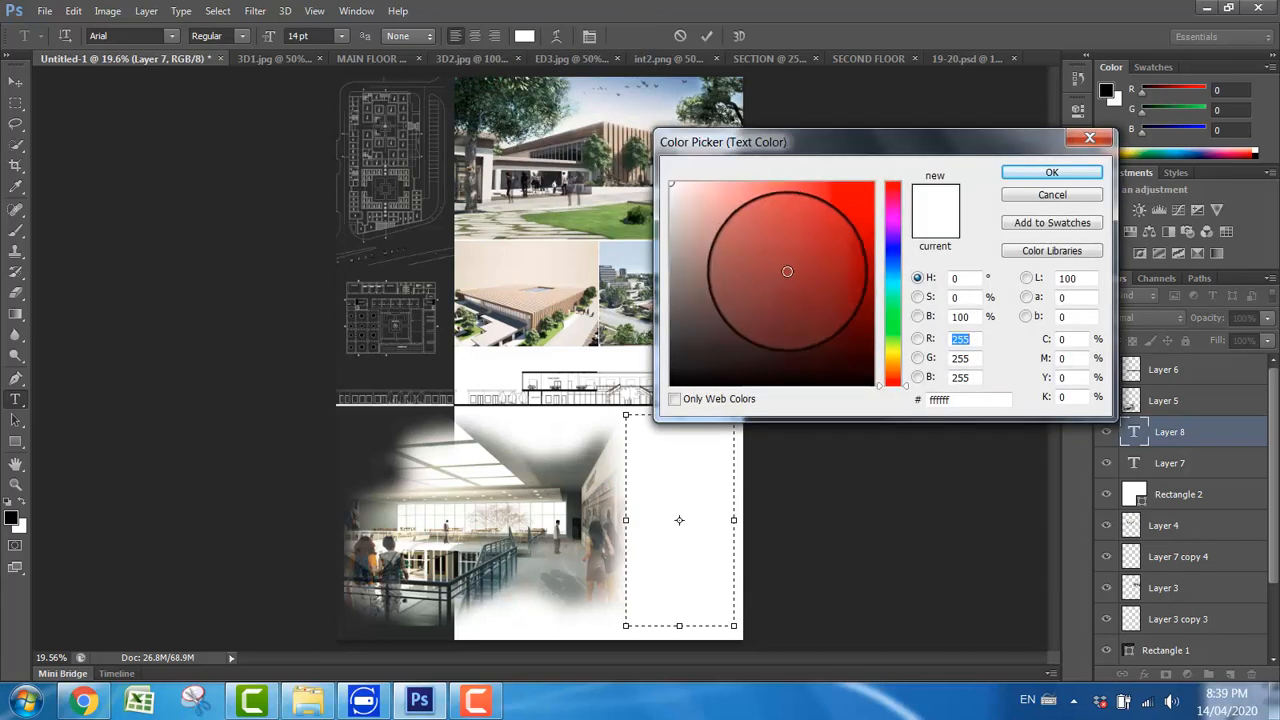
pyautogui.click(656, 396)
pyautogui.click(1052, 172)
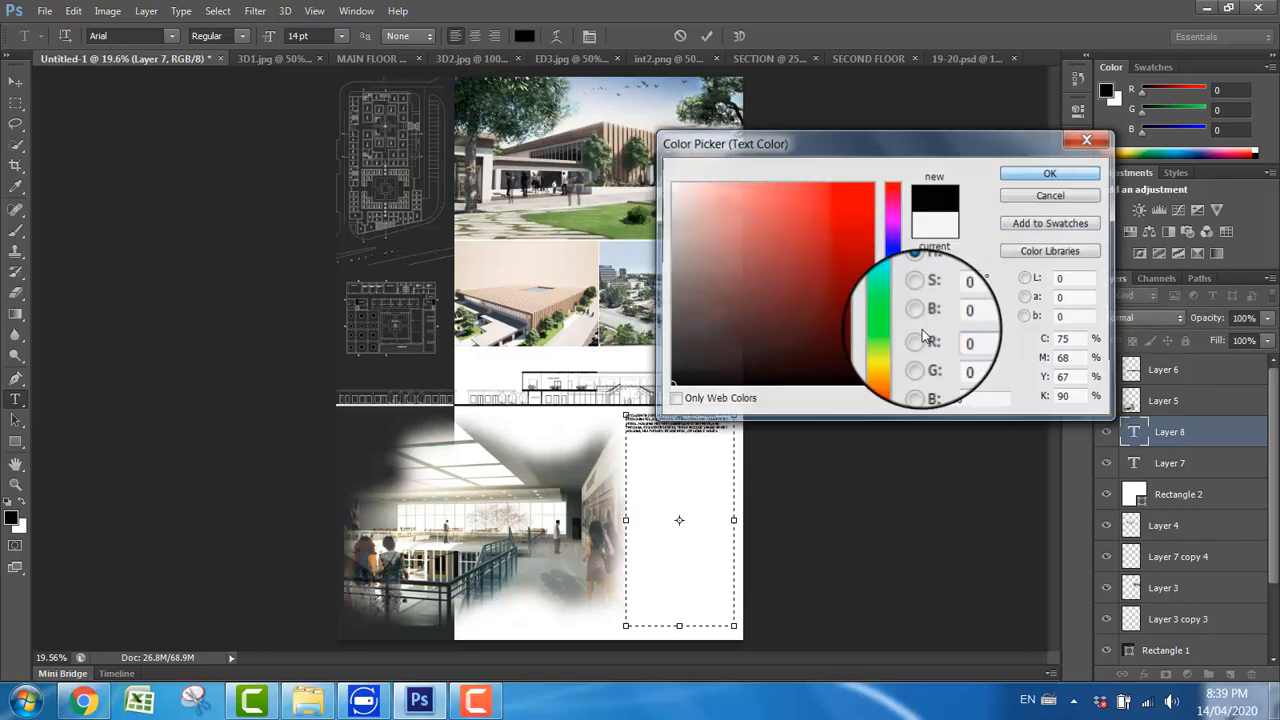
pyautogui.click(341, 36)
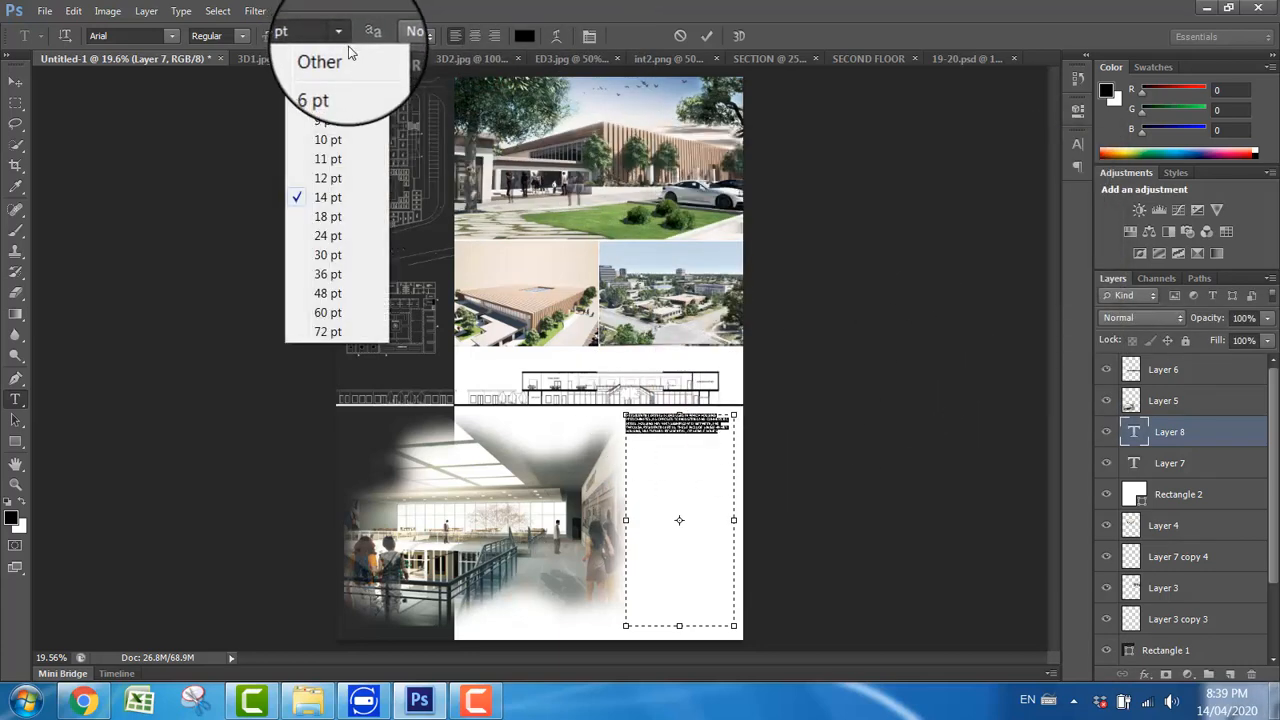
pyautogui.click(330, 272)
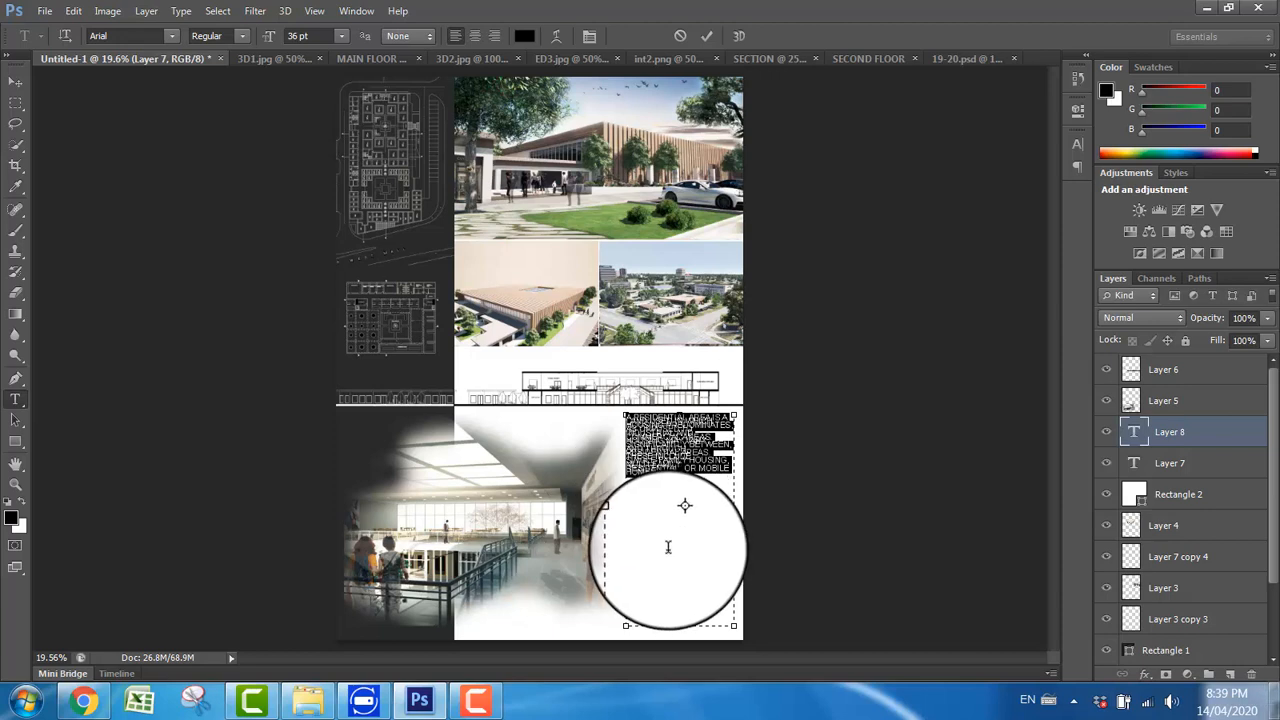
pyautogui.click(341, 36)
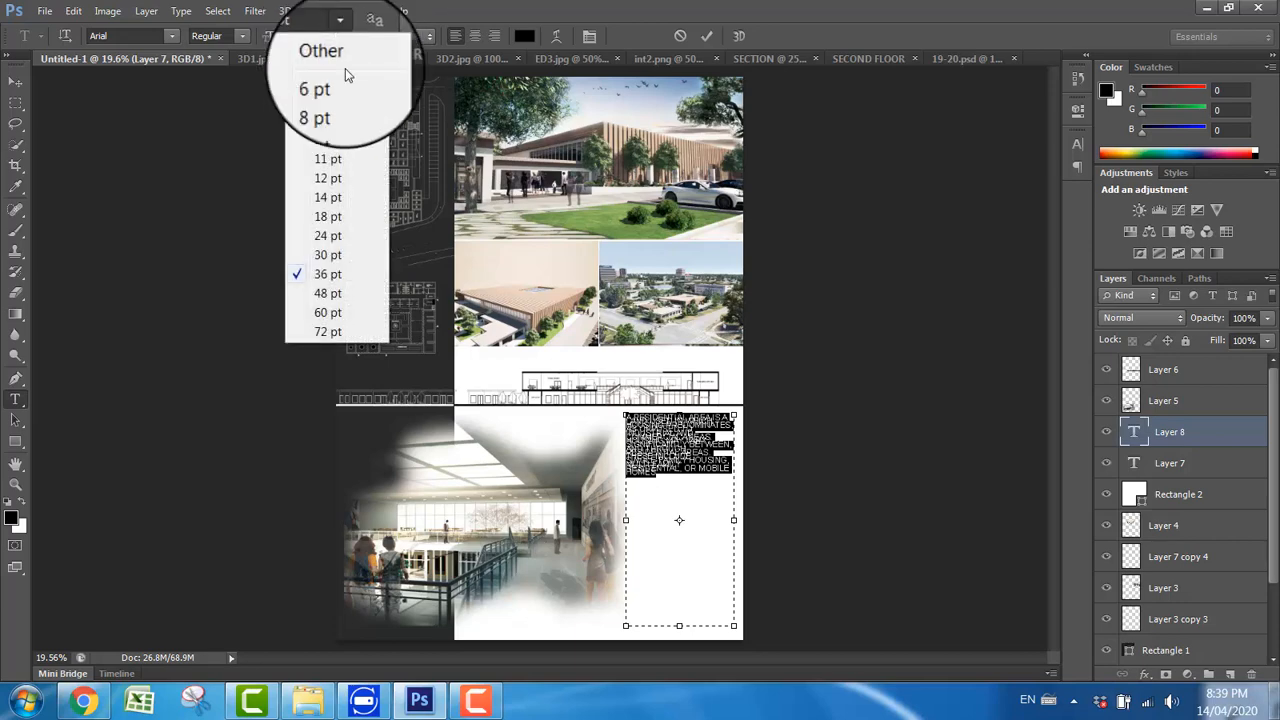
pyautogui.click(345, 312)
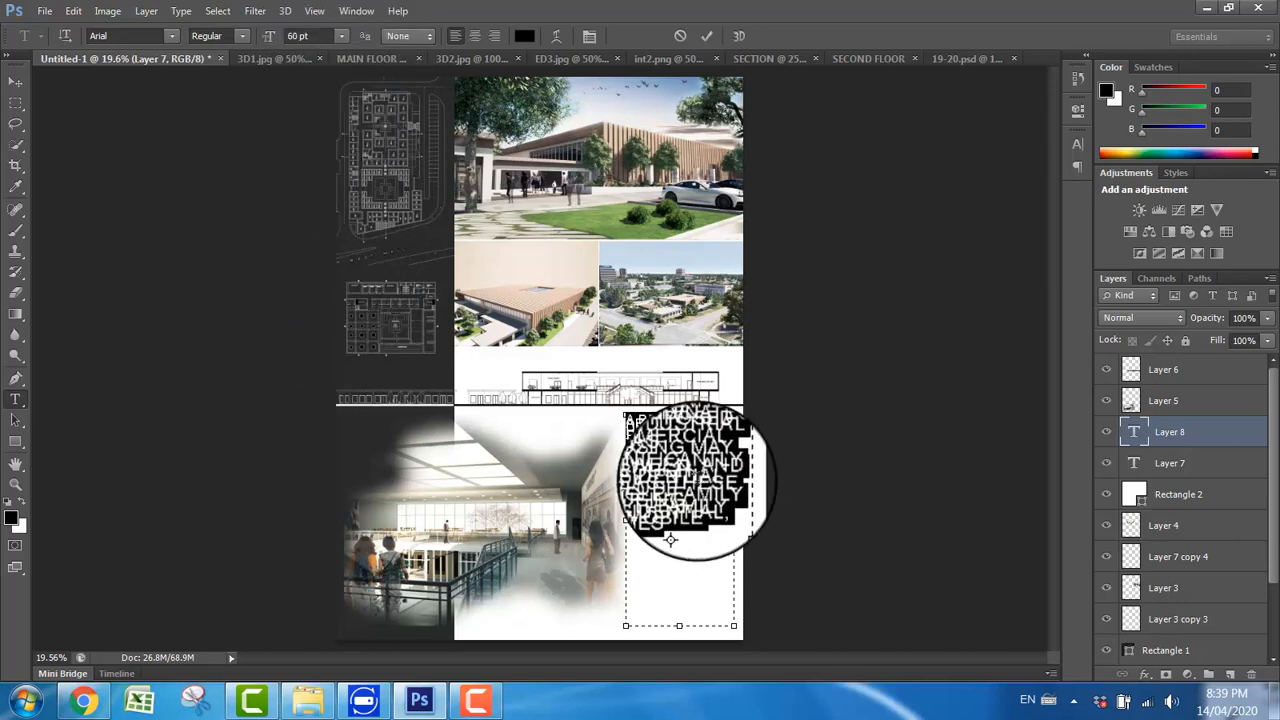
# Step: Select all of the paragraph's text and set its leading to 48 pt in the Character settings
pyautogui.scroll(1, 687, 478)
pyautogui.scroll(2, 680, 548)
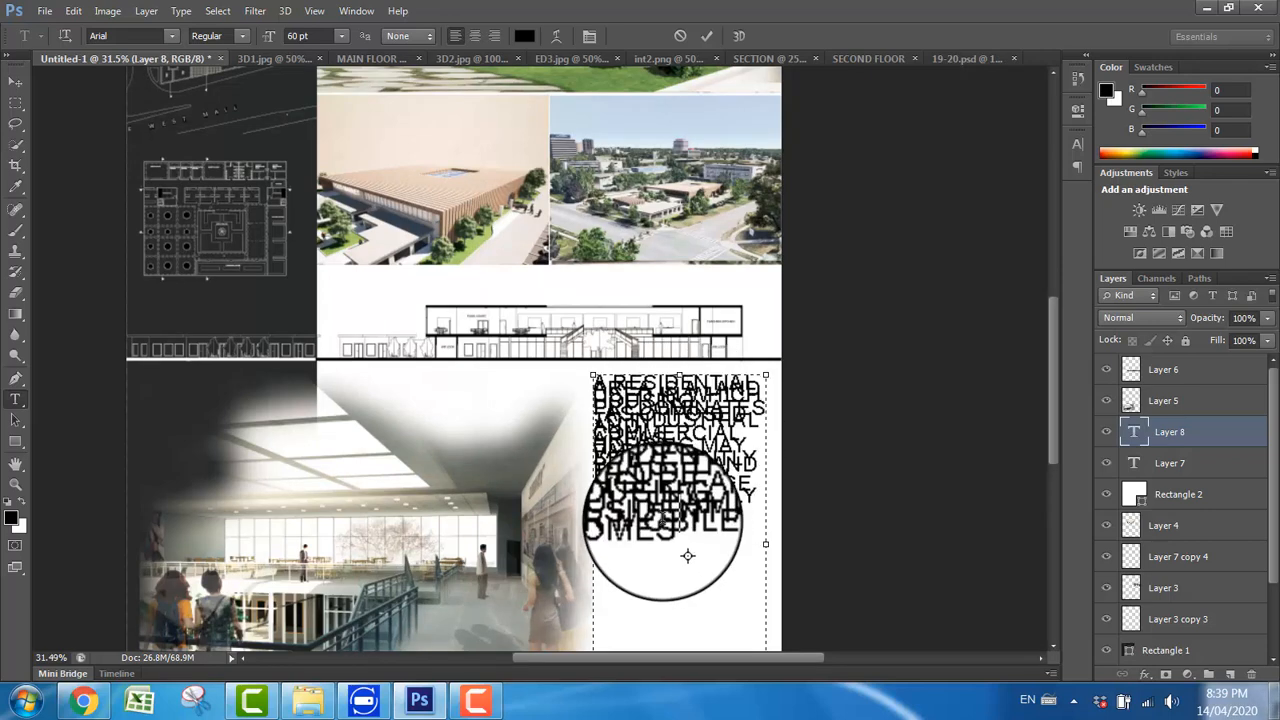
pyautogui.hotkey('ctrl', 'a')
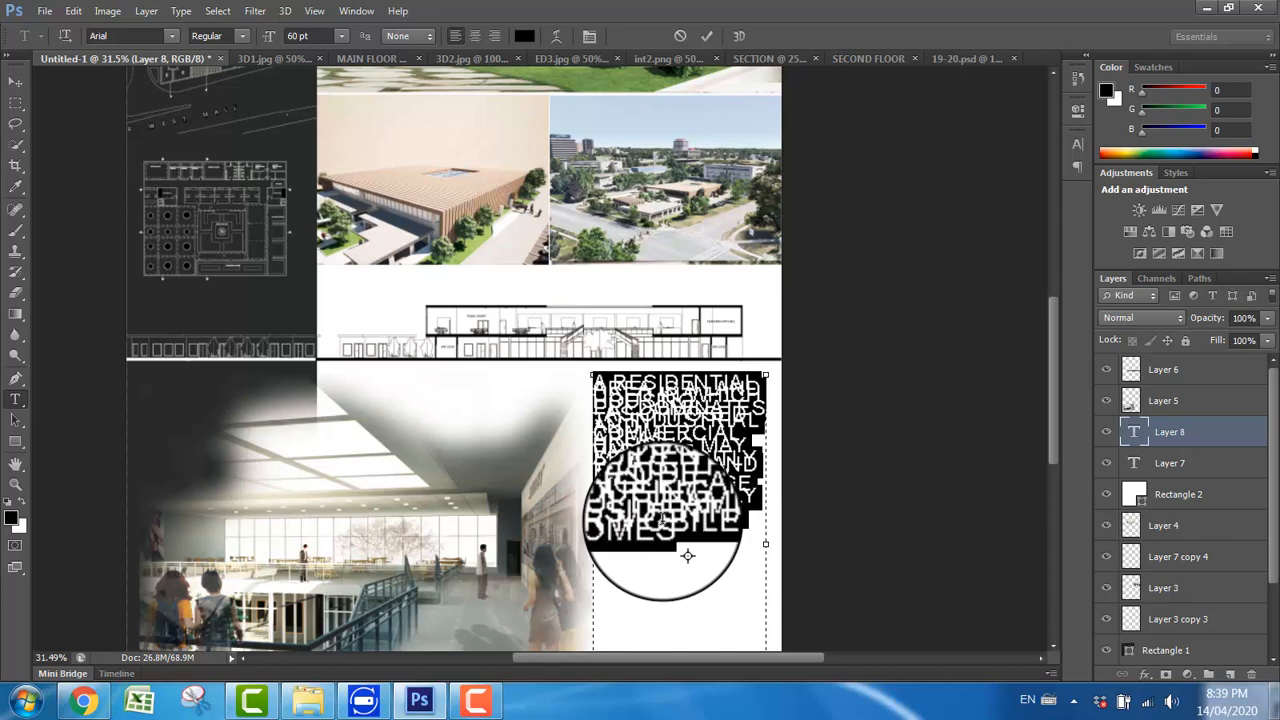
pyautogui.click(1077, 166)
pyautogui.click(1077, 146)
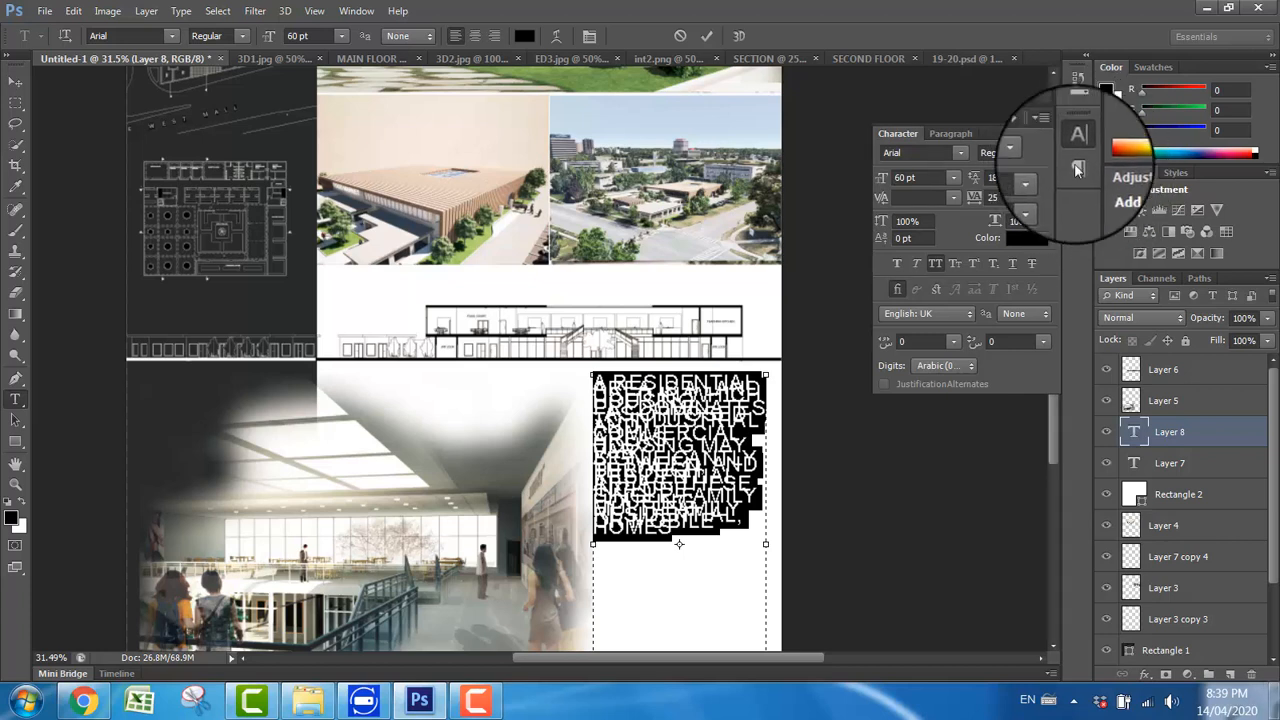
pyautogui.click(356, 12)
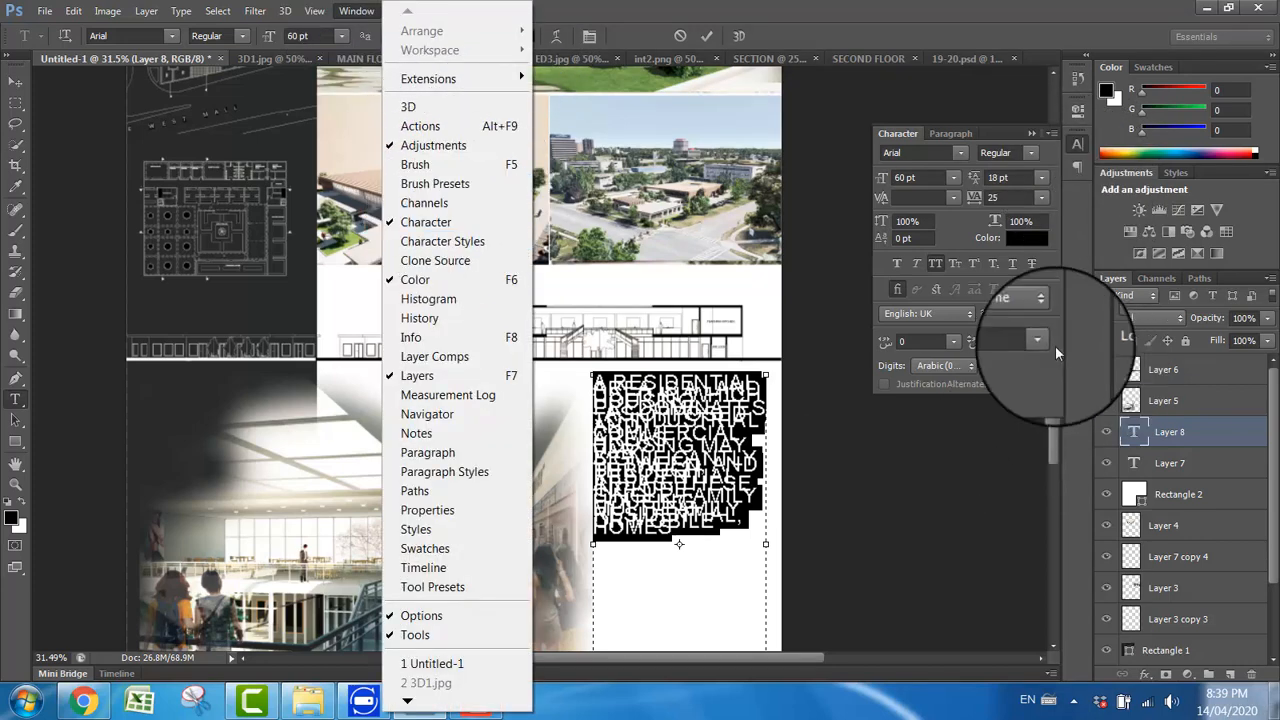
pyautogui.click(1058, 261)
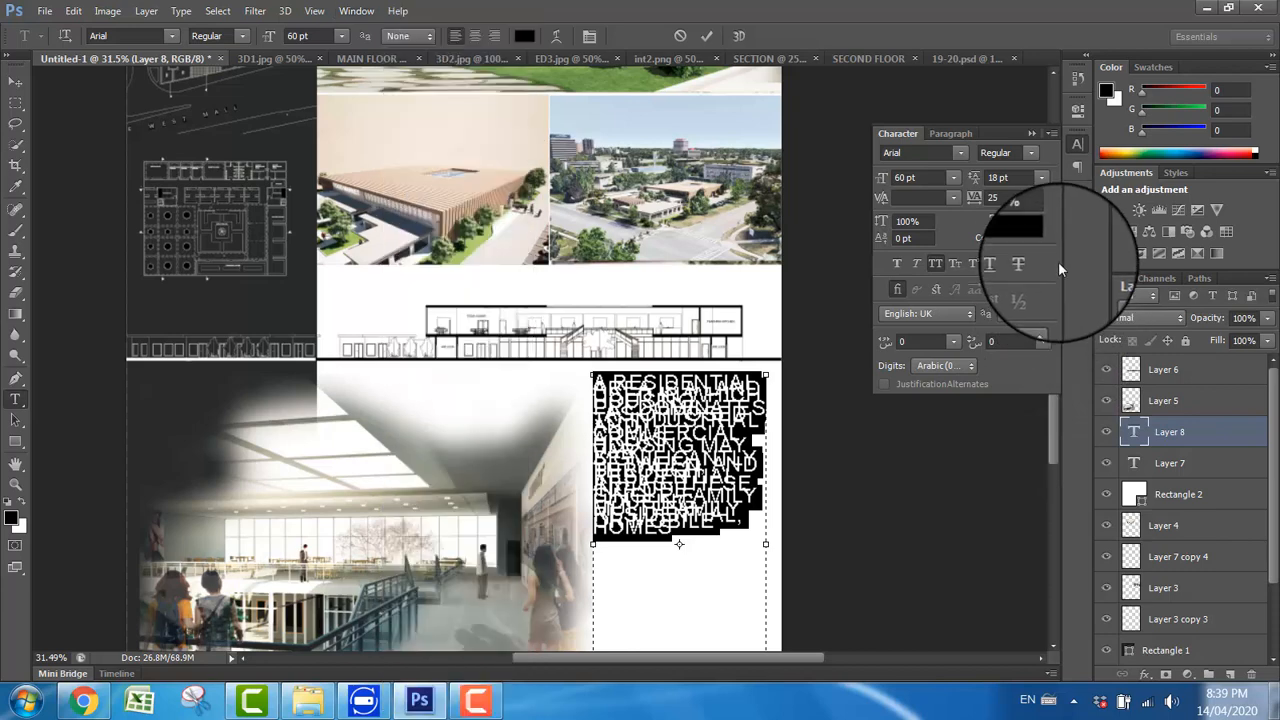
pyautogui.click(1043, 179)
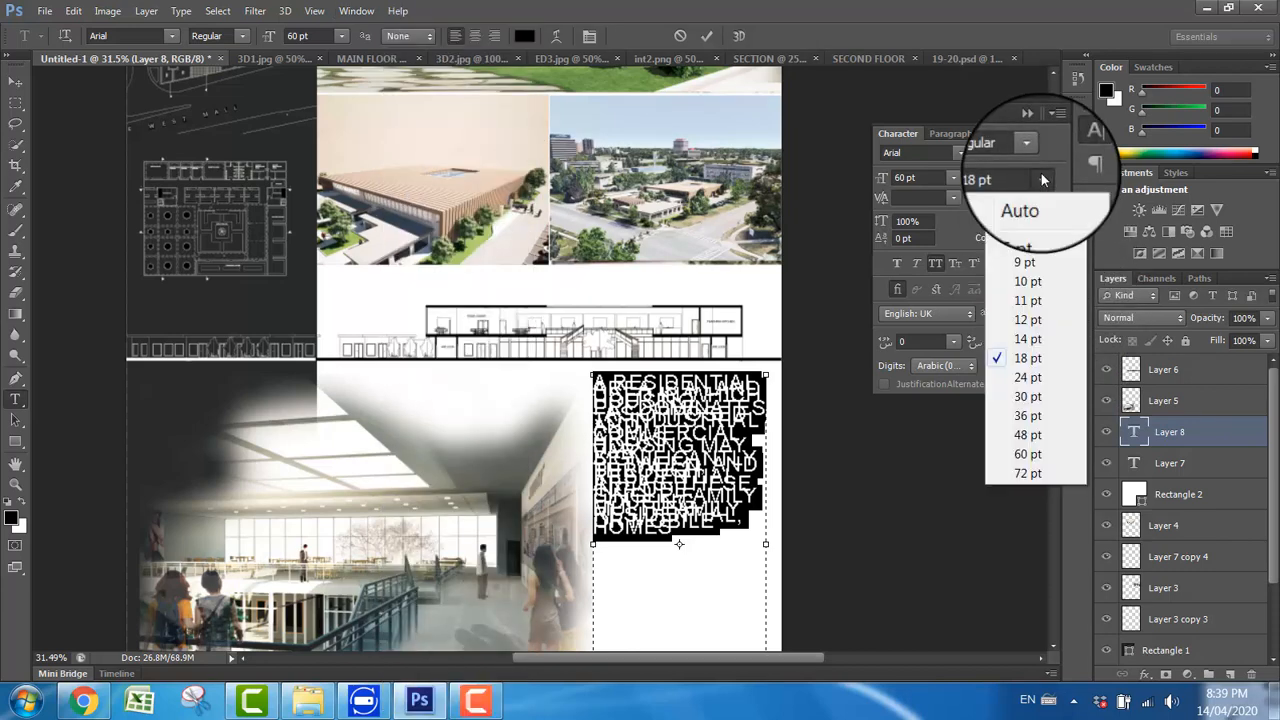
pyautogui.click(1030, 418)
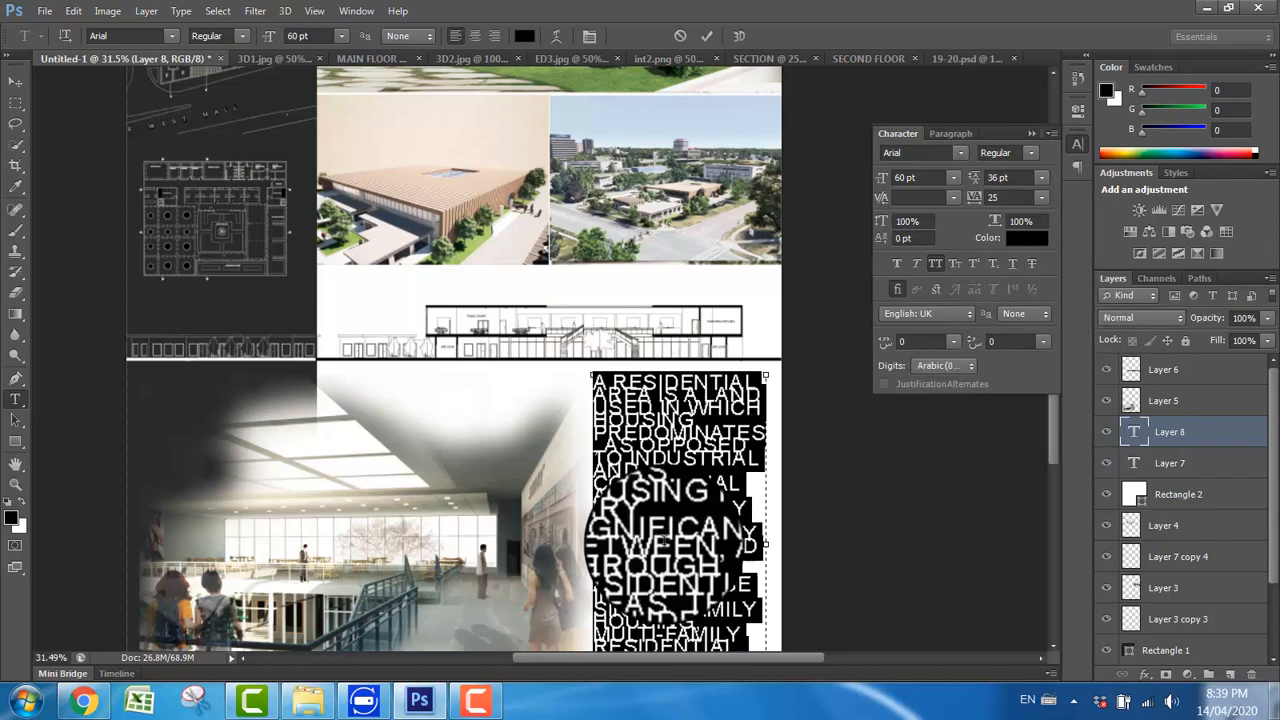
pyautogui.click(1041, 177)
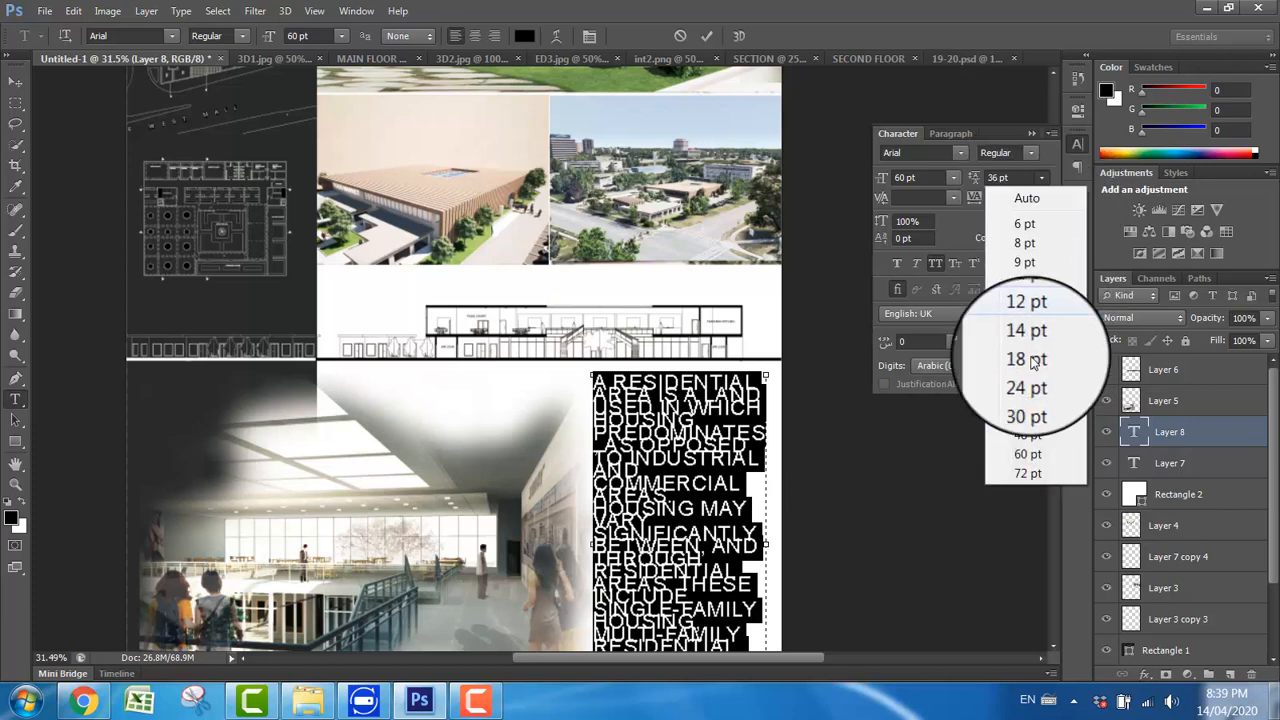
pyautogui.click(1030, 437)
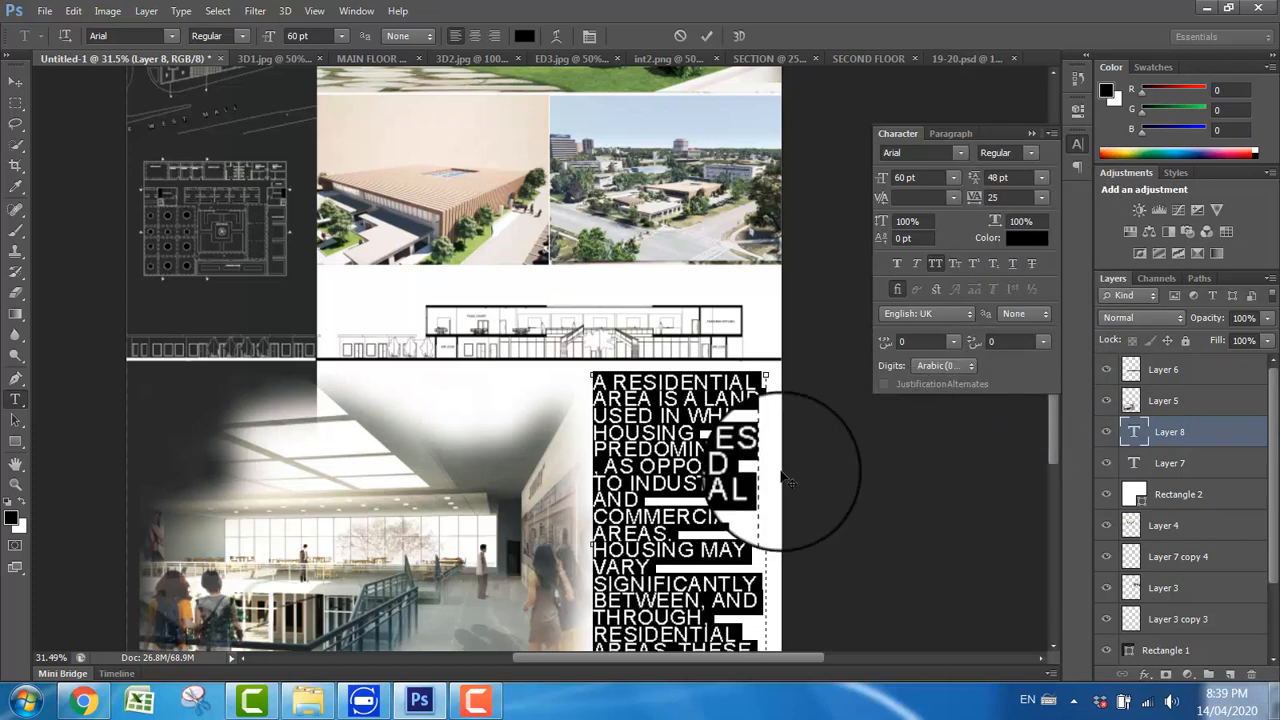
# Step: Reduce the font size of the selected residential description paragraph to 36 pt and close the Character settings
pyautogui.click(338, 36)
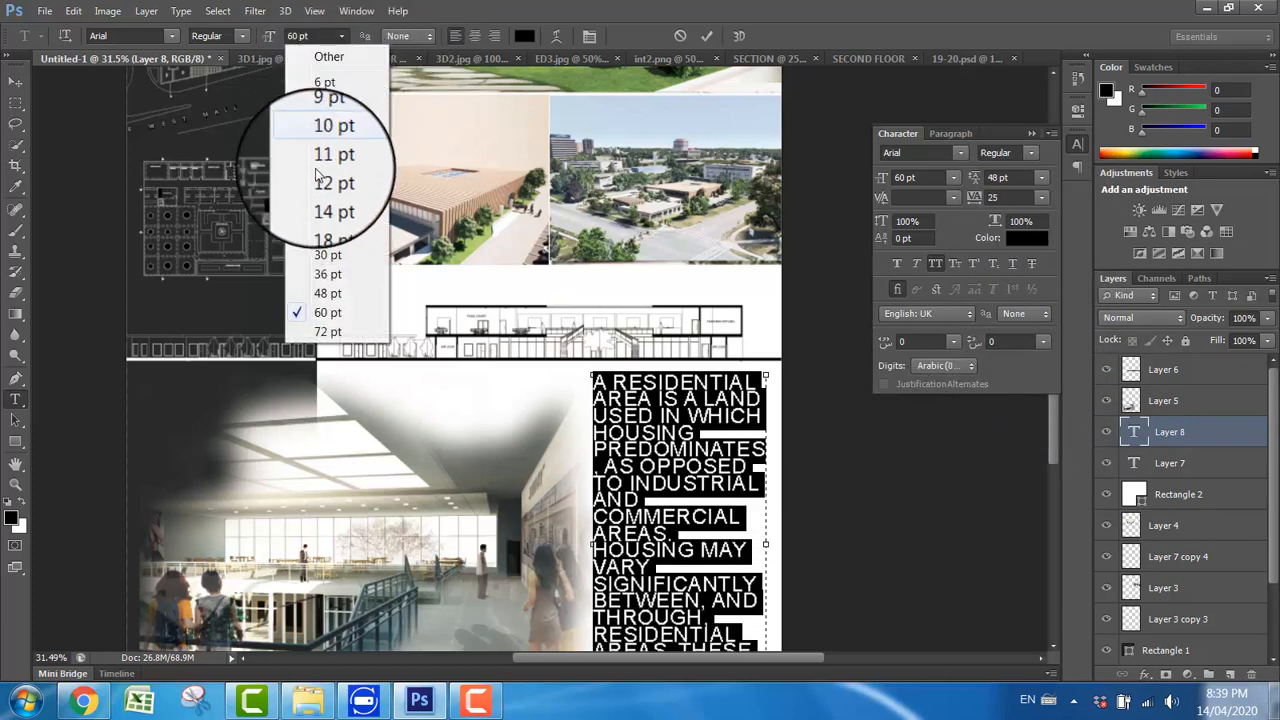
pyautogui.click(329, 296)
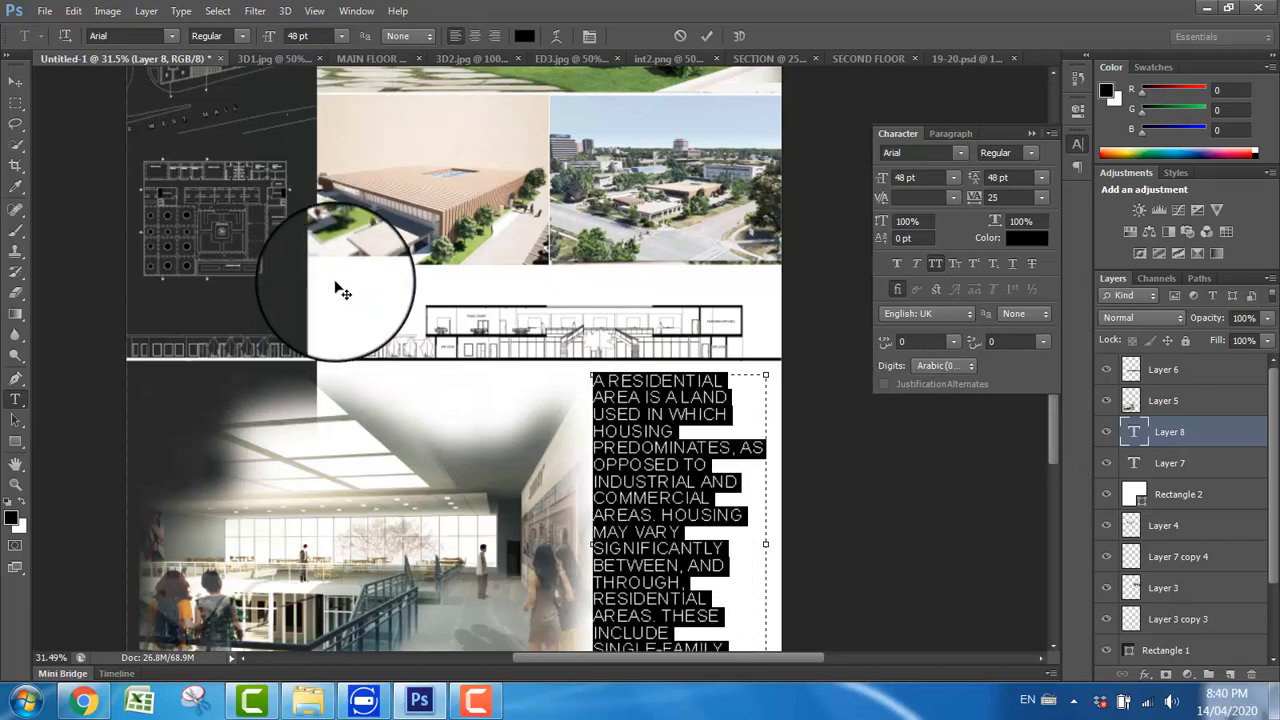
pyautogui.click(340, 36)
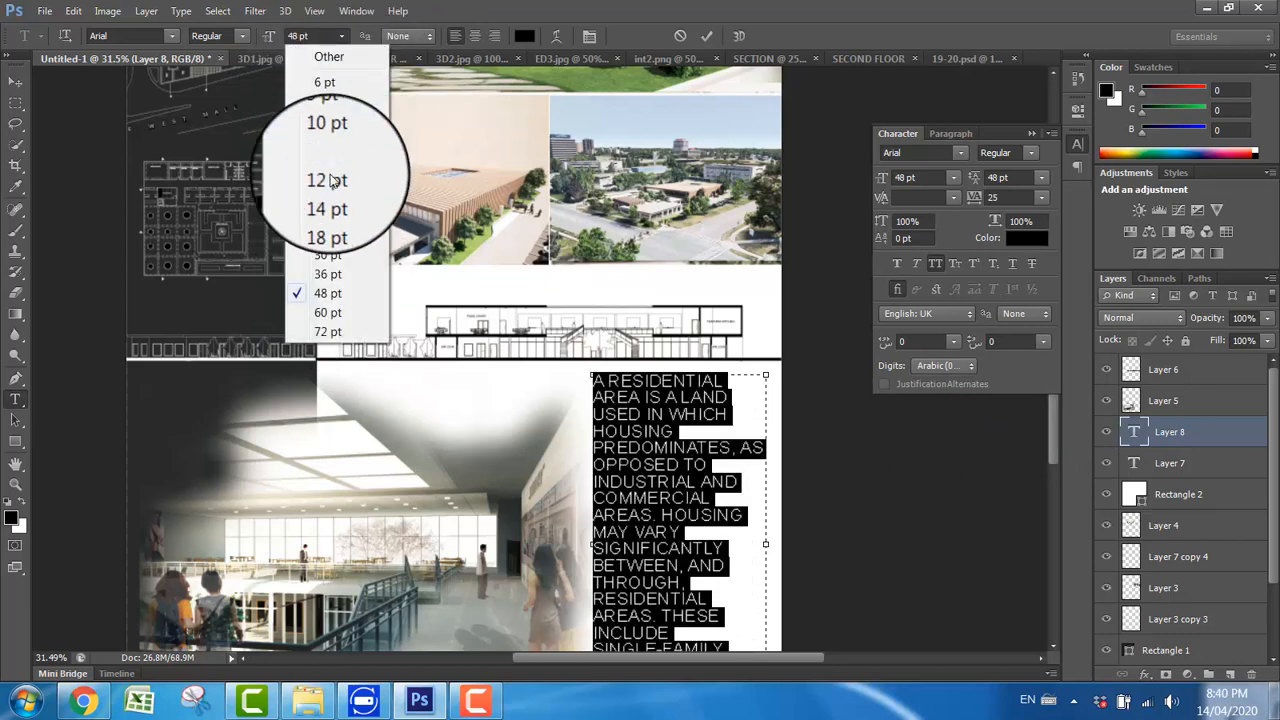
pyautogui.click(328, 274)
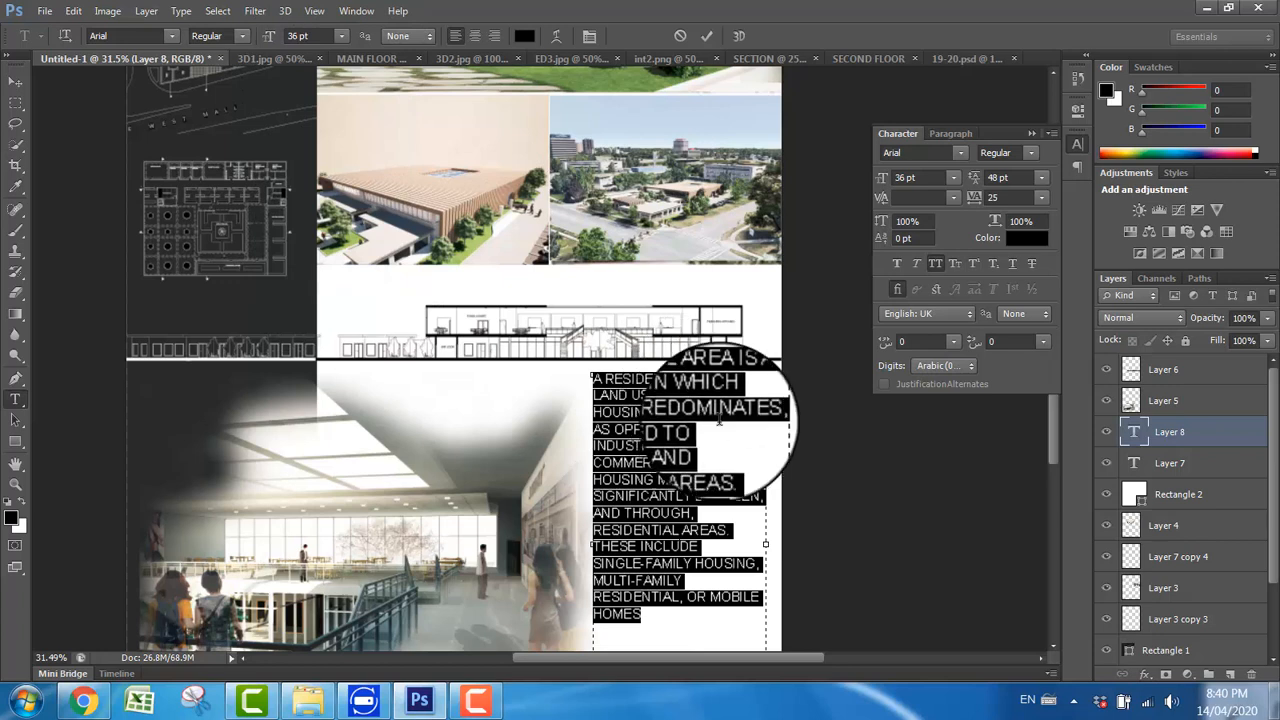
pyautogui.click(1032, 133)
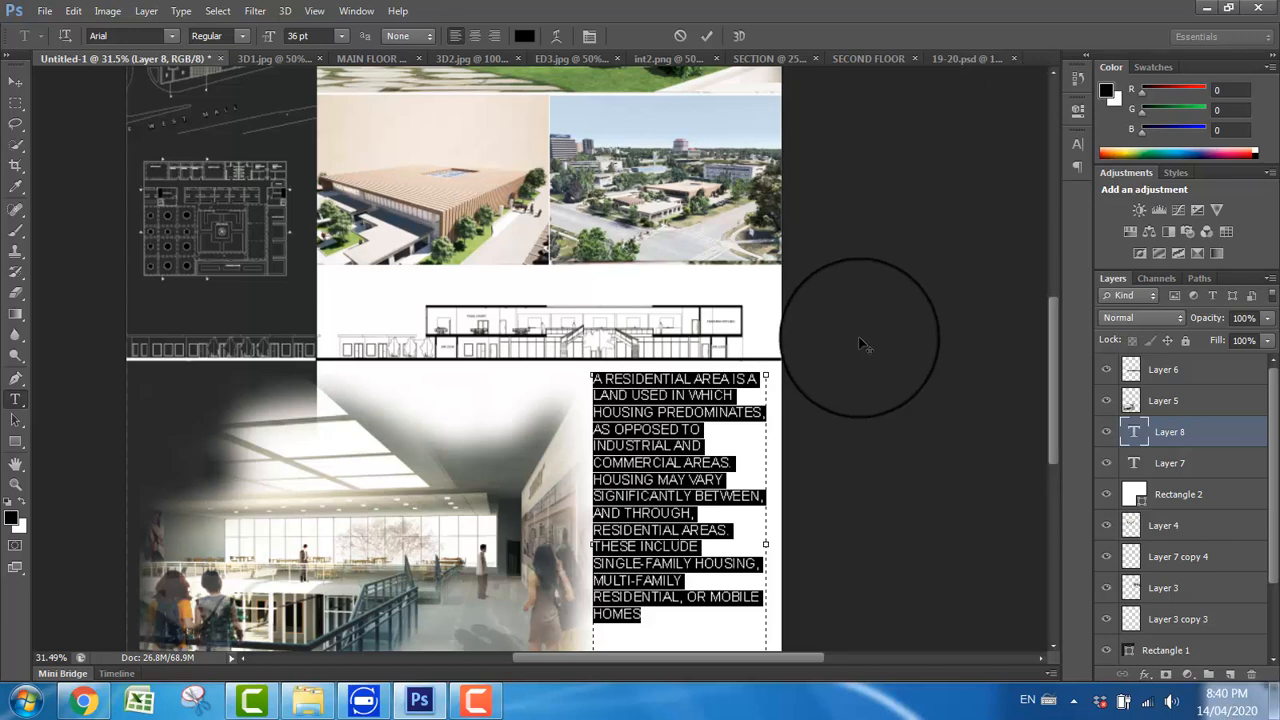
# Step: Commit the paragraph text and move it straight down to leave room for a heading beneath the section drawing
pyautogui.scroll(-3, 858, 345)
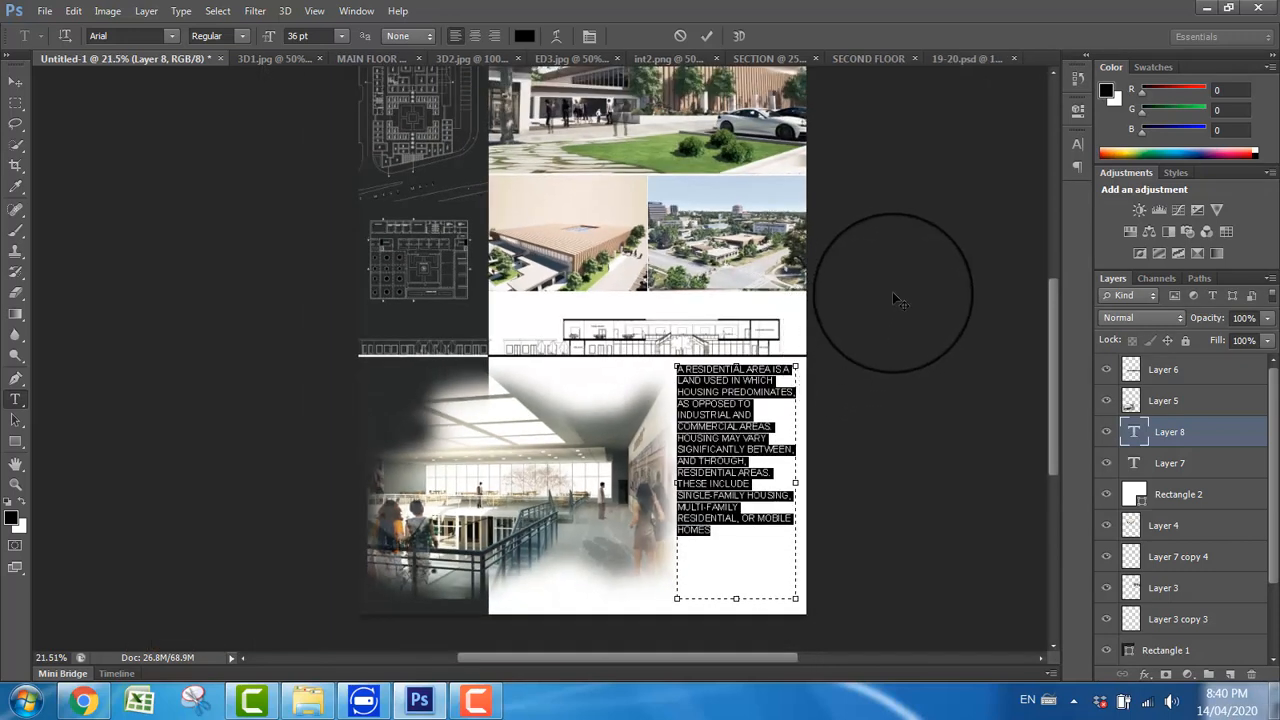
pyautogui.click(15, 80)
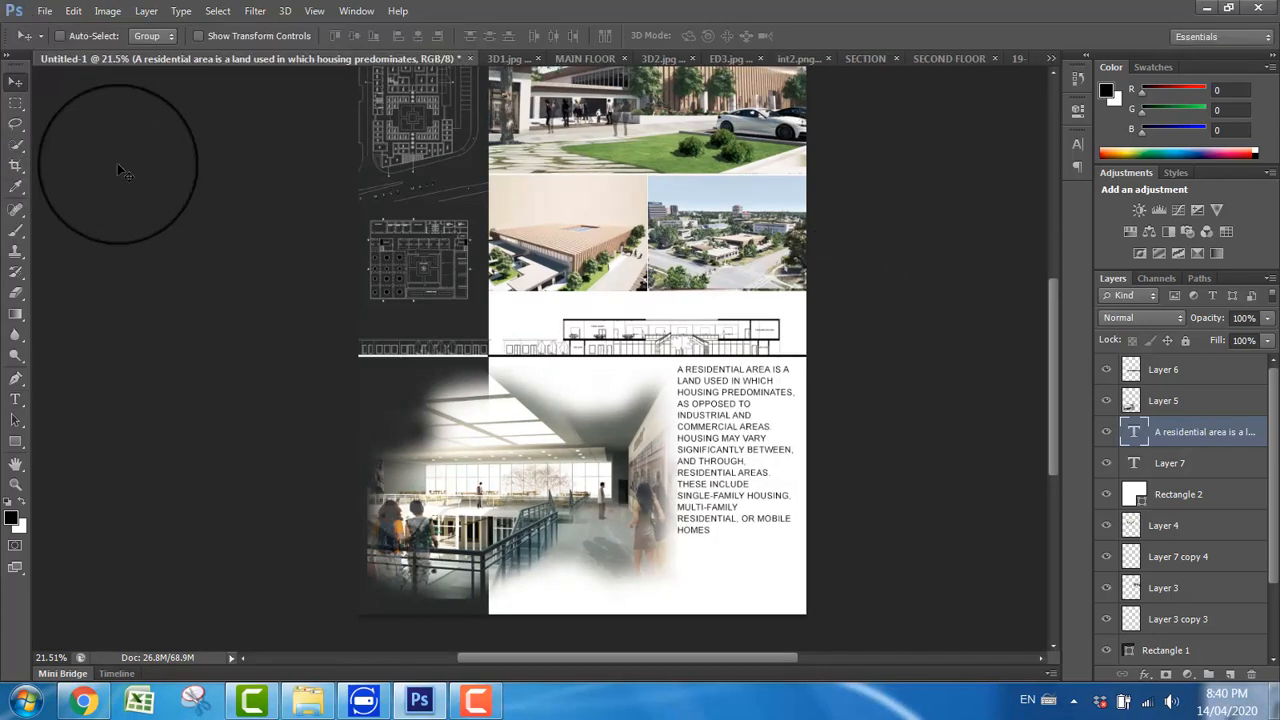
pyautogui.moveTo(720, 478); pyautogui.dragTo(722, 511)
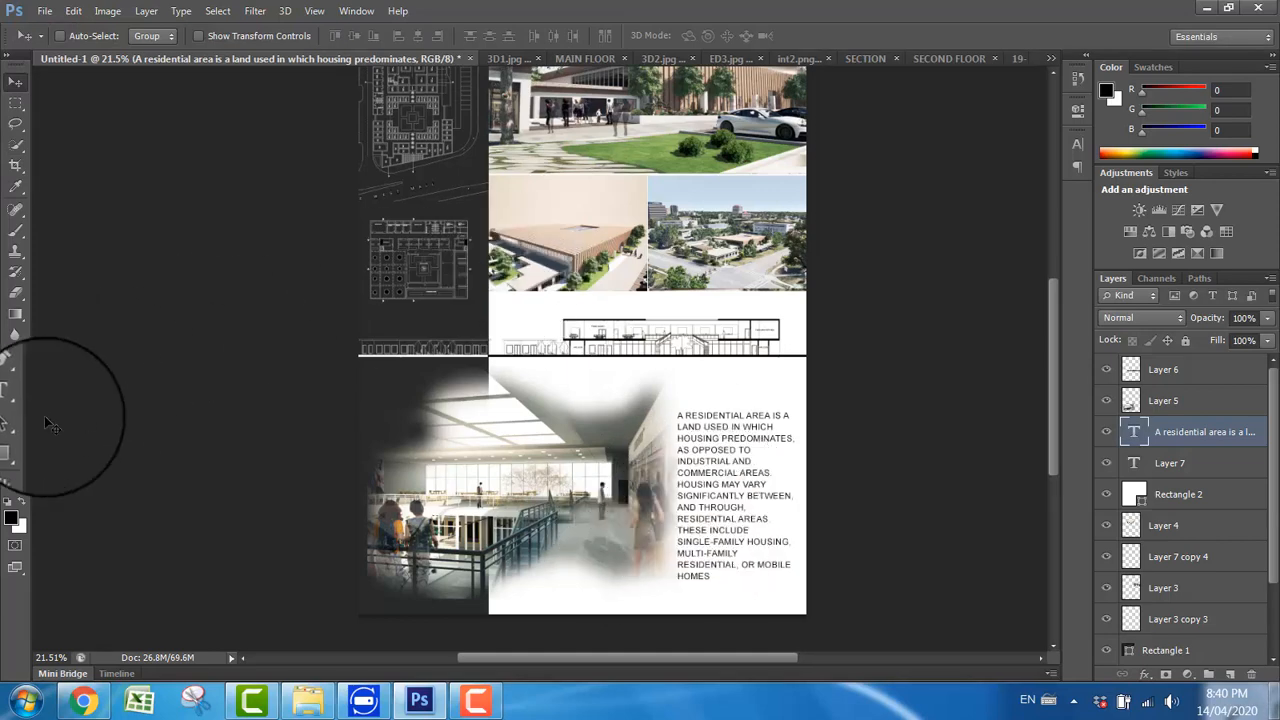
# Step: Add the heading DESCRIPTION above the paragraph in Arial Bold at 60 pt and position it just over the first line
pyautogui.click(15, 401)
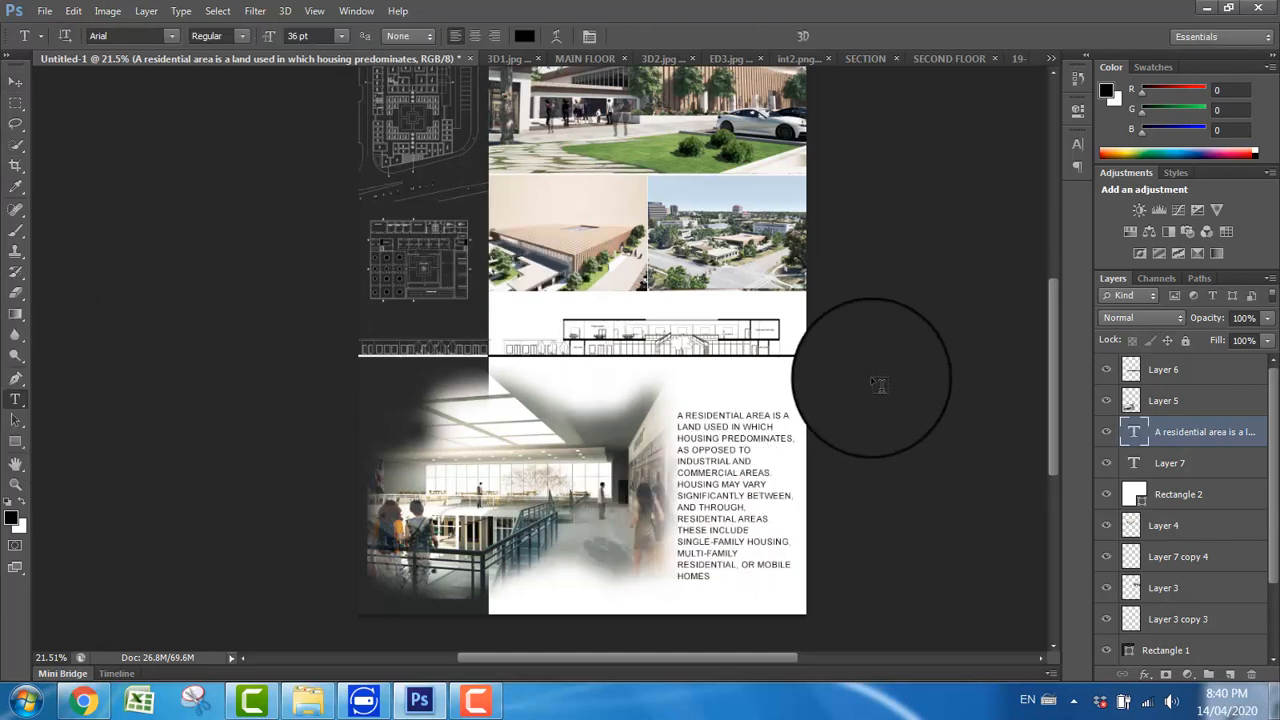
pyautogui.click(692, 380)
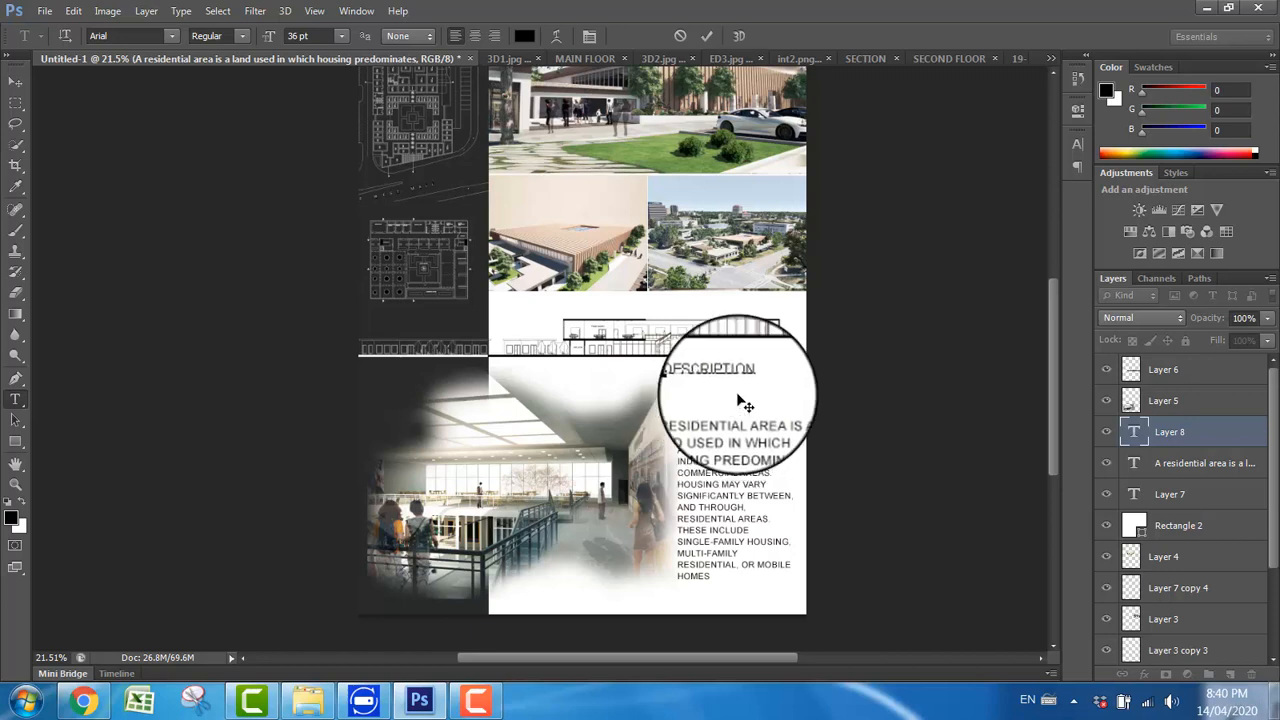
pyautogui.doubleClick(722, 377)
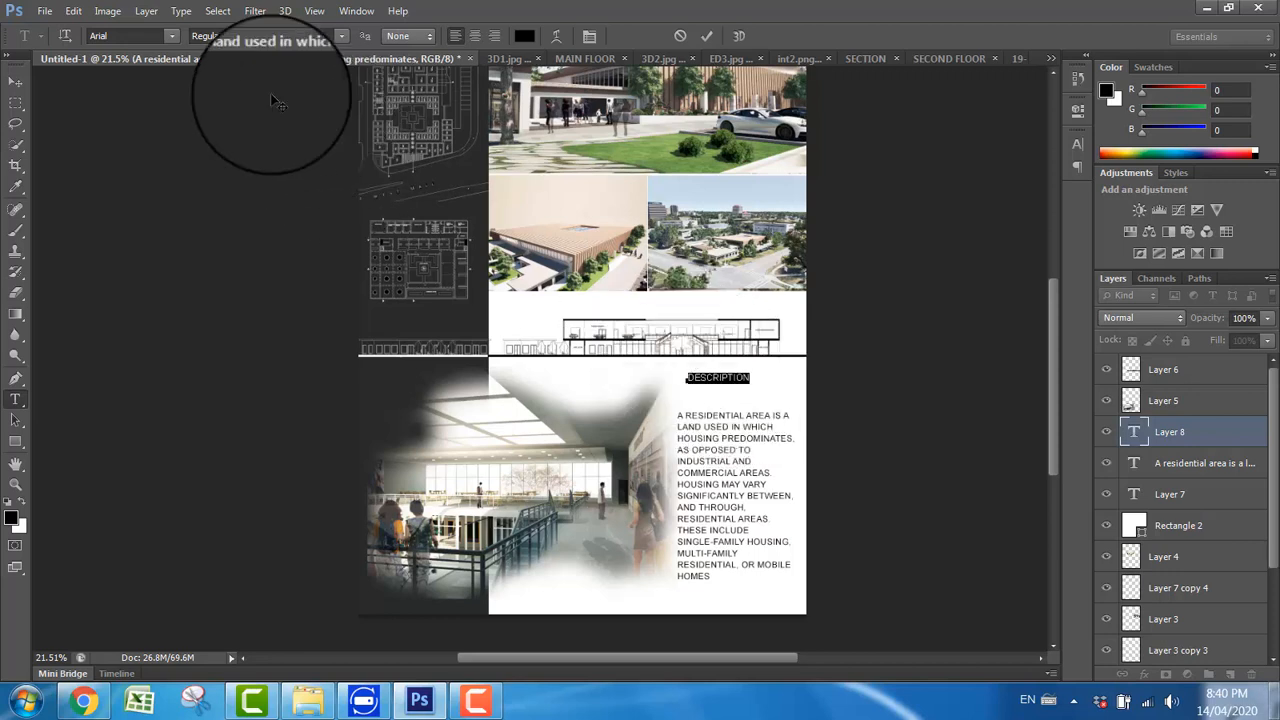
pyautogui.click(239, 38)
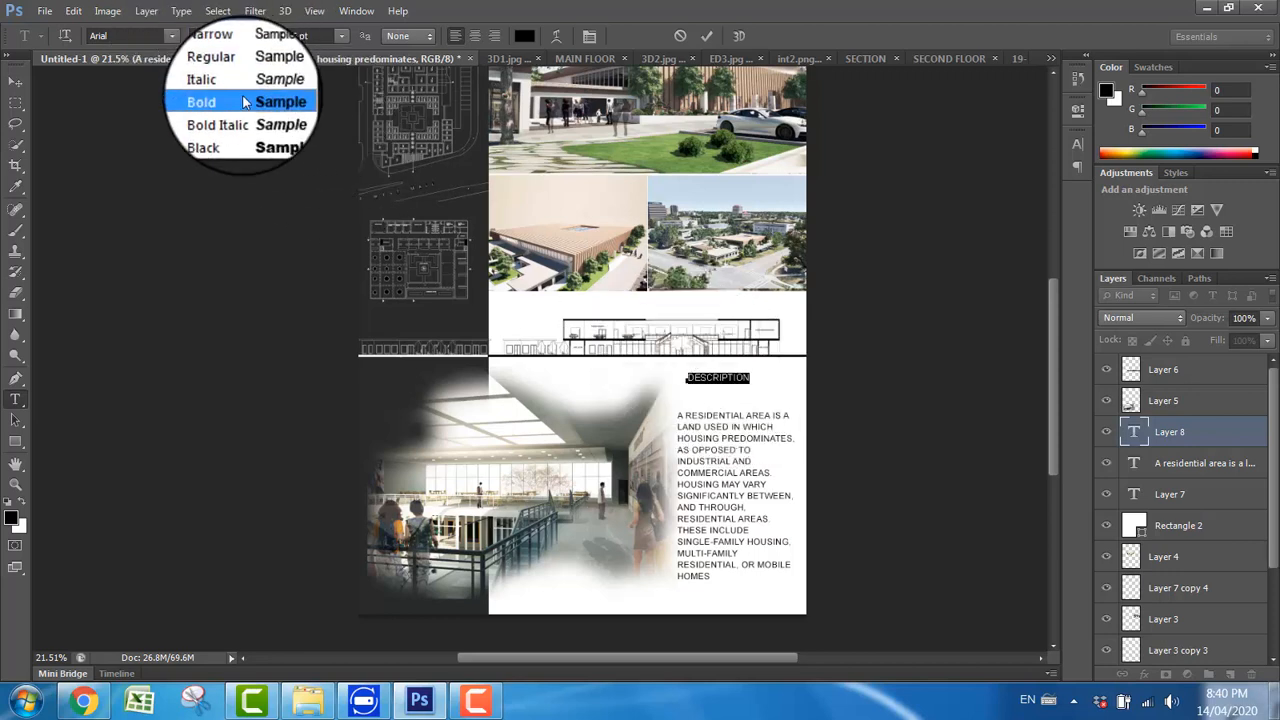
pyautogui.click(234, 82)
pyautogui.click(341, 40)
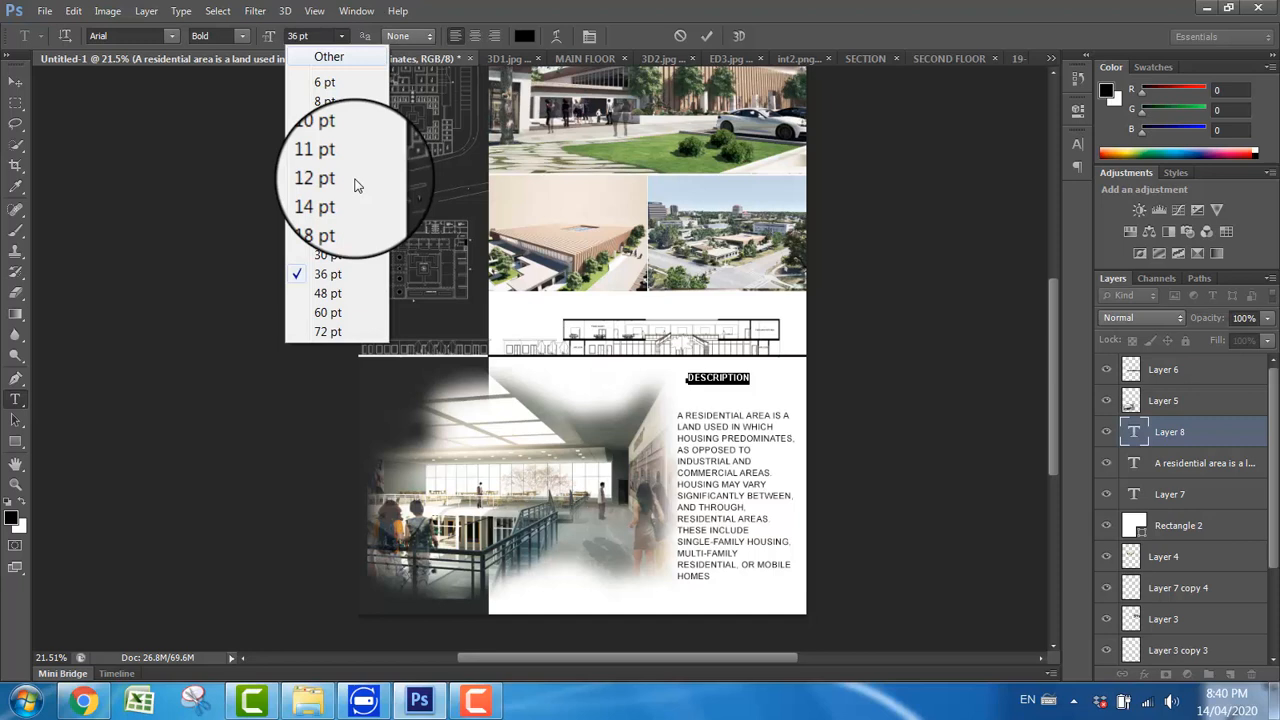
pyautogui.click(316, 322)
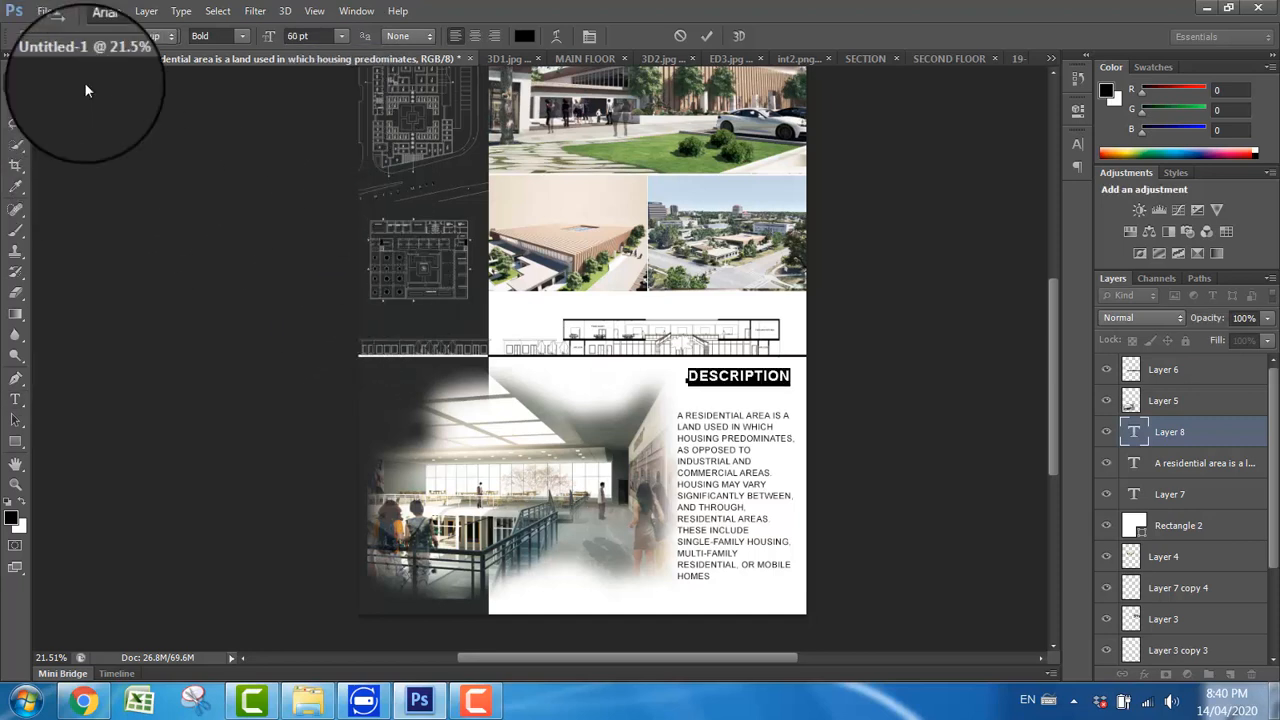
pyautogui.click(15, 81)
pyautogui.moveTo(780, 388); pyautogui.dragTo(764, 401)
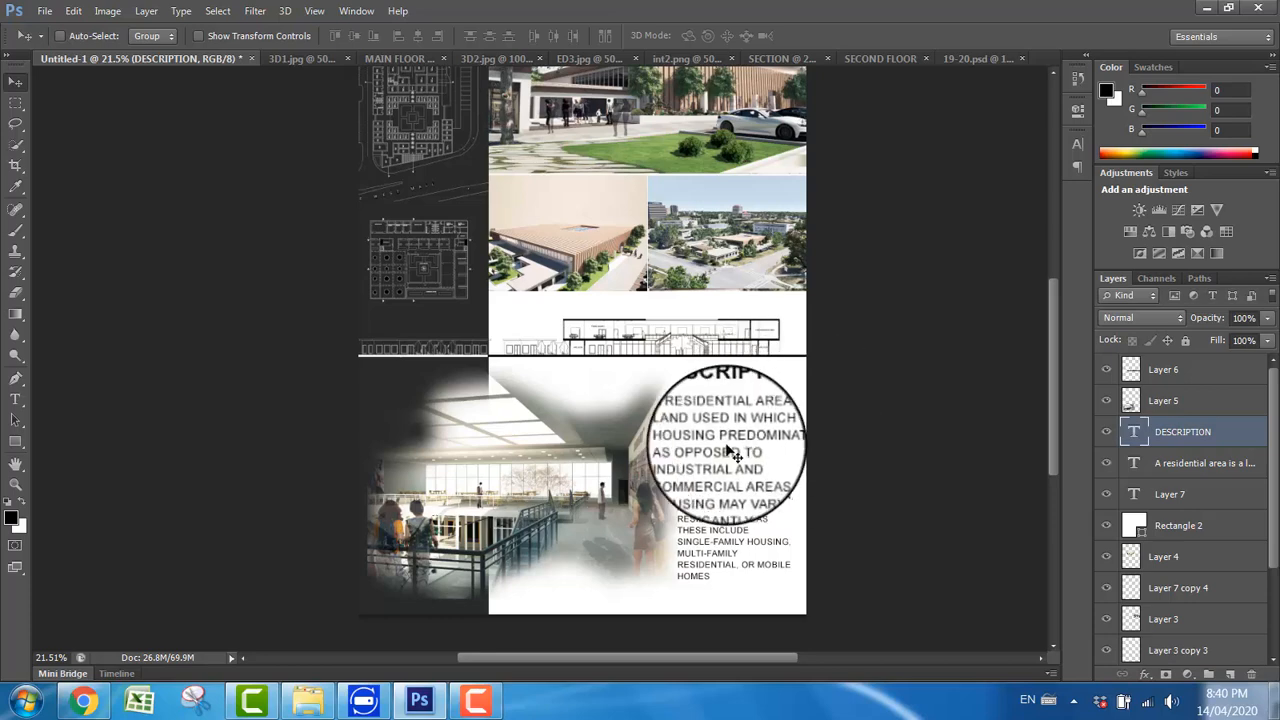
# Step: Duplicate the DESCRIPTION heading onto the upper-left corners of the two small exterior renders
pyautogui.scroll(-1, 705, 440)
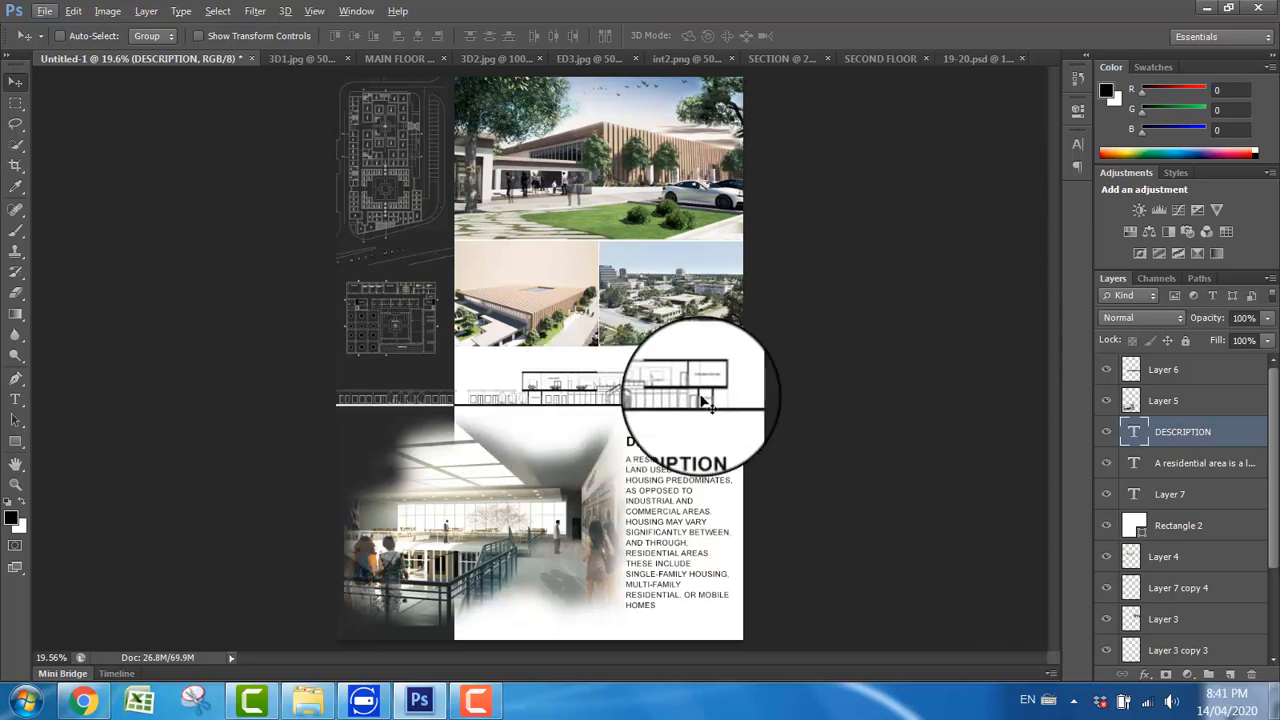
pyautogui.rightClick(716, 454)
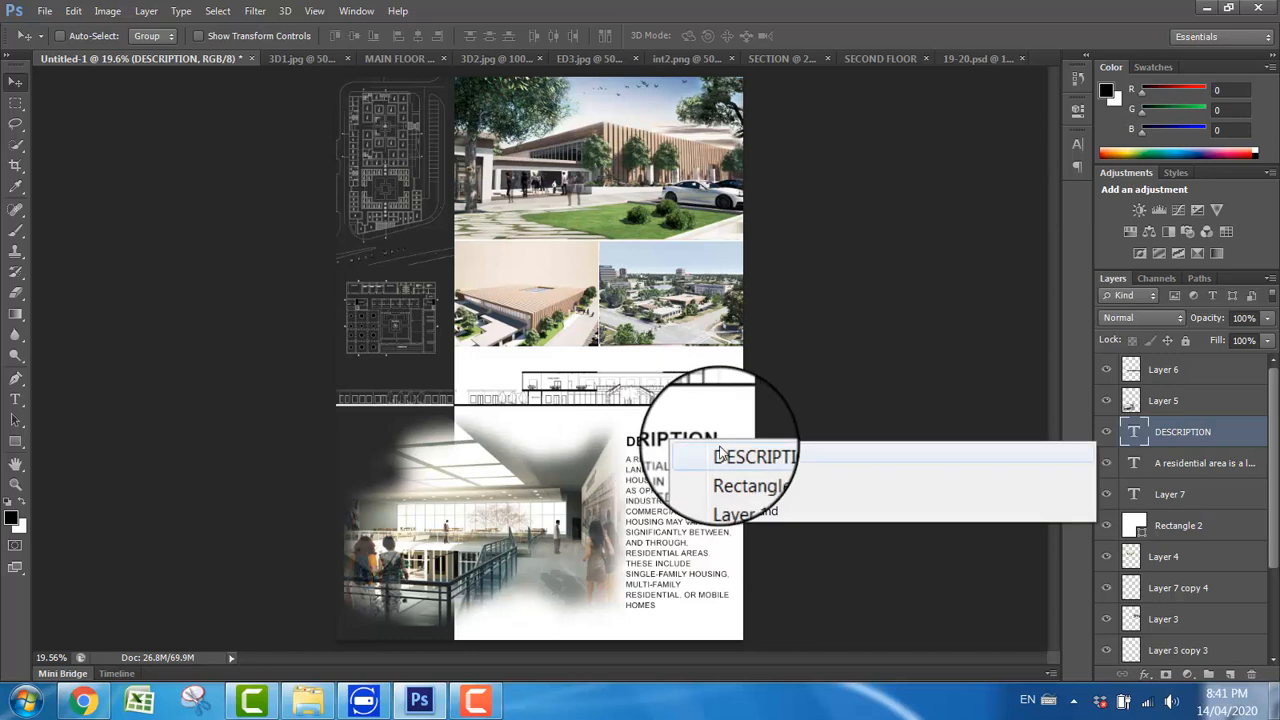
pyautogui.click(745, 456)
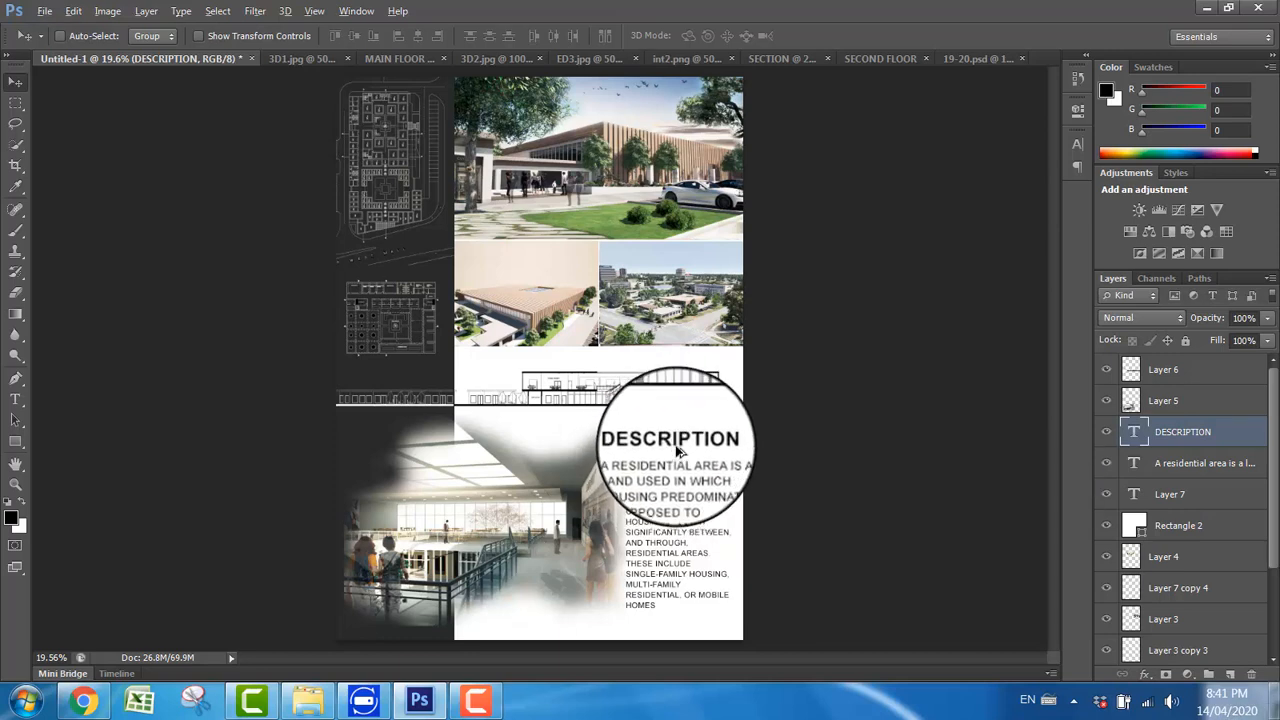
pyautogui.moveTo(677, 452); pyautogui.dragTo(662, 249)
pyautogui.hotkey('ctrl', 'j')
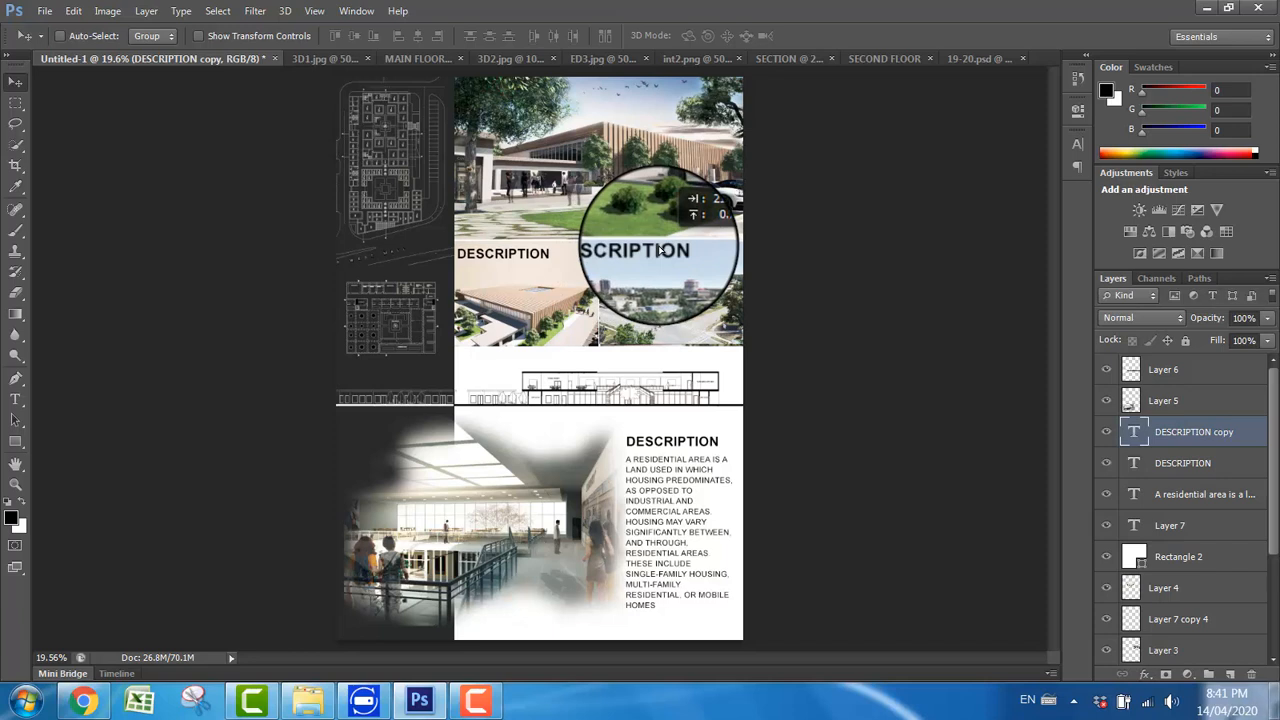
pyautogui.moveTo(660, 250); pyautogui.dragTo(627, 322)
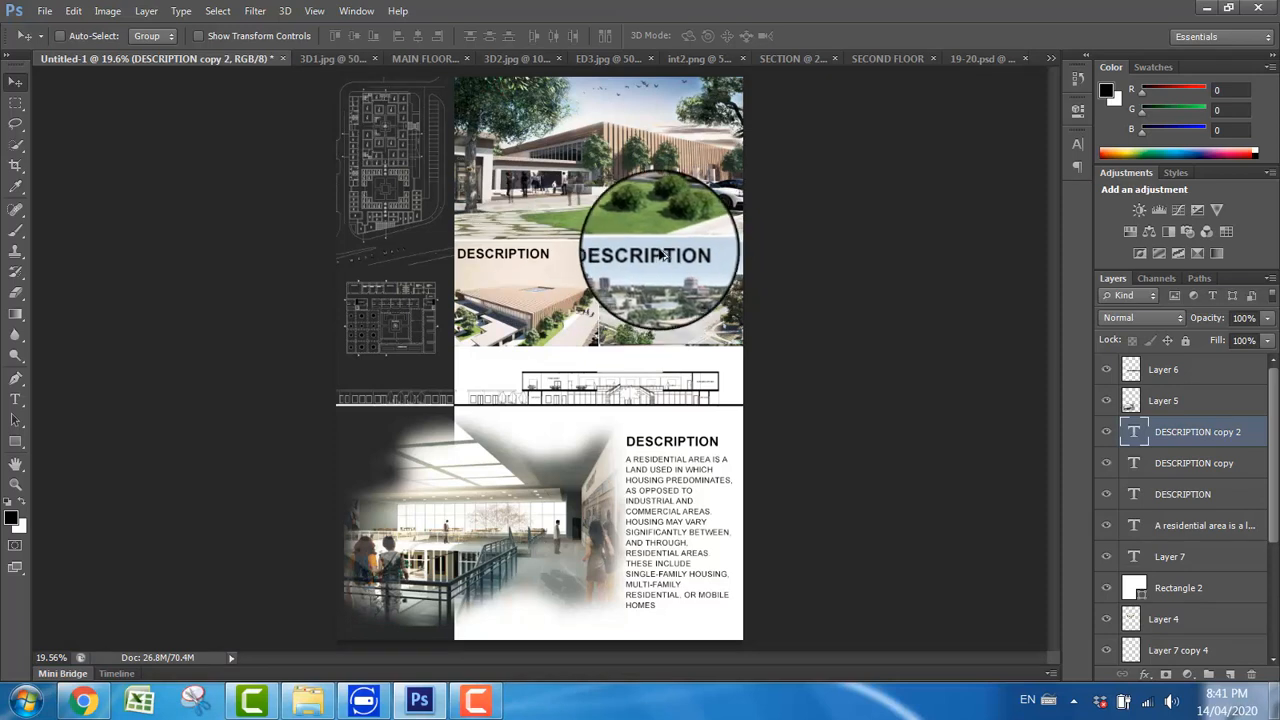
# Step: Place more copies of the DESCRIPTION heading above the section, beneath each sidebar drawing and at the interior render's lower edge
pyautogui.moveTo(658, 258)
pyautogui.mouseDown()
pyautogui.moveTo(575, 368)
pyautogui.moveTo(509, 363)
pyautogui.moveTo(522, 418)
pyautogui.mouseUp()
pyautogui.hotkey('ctrl', 'j')
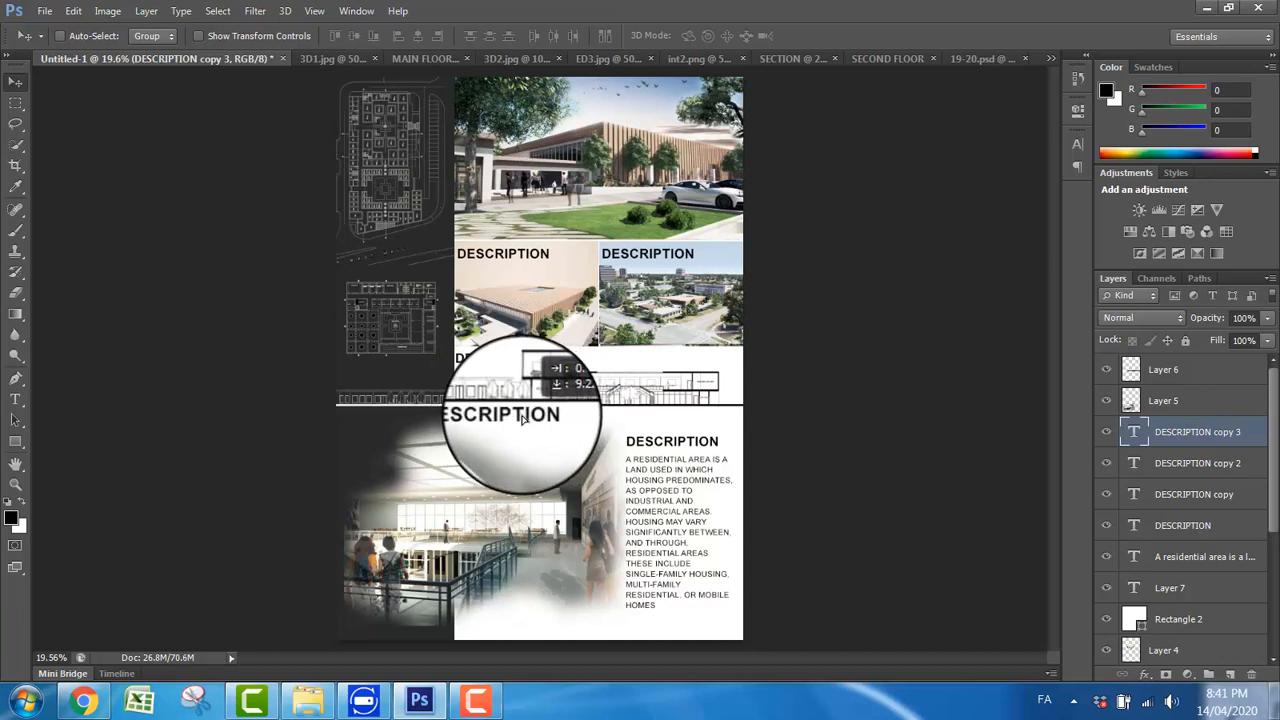
pyautogui.moveTo(521, 418); pyautogui.dragTo(531, 622)
# Step: Change the label on the wooden-facade building render to 3D VIEW 1
pyautogui.click(15, 399)
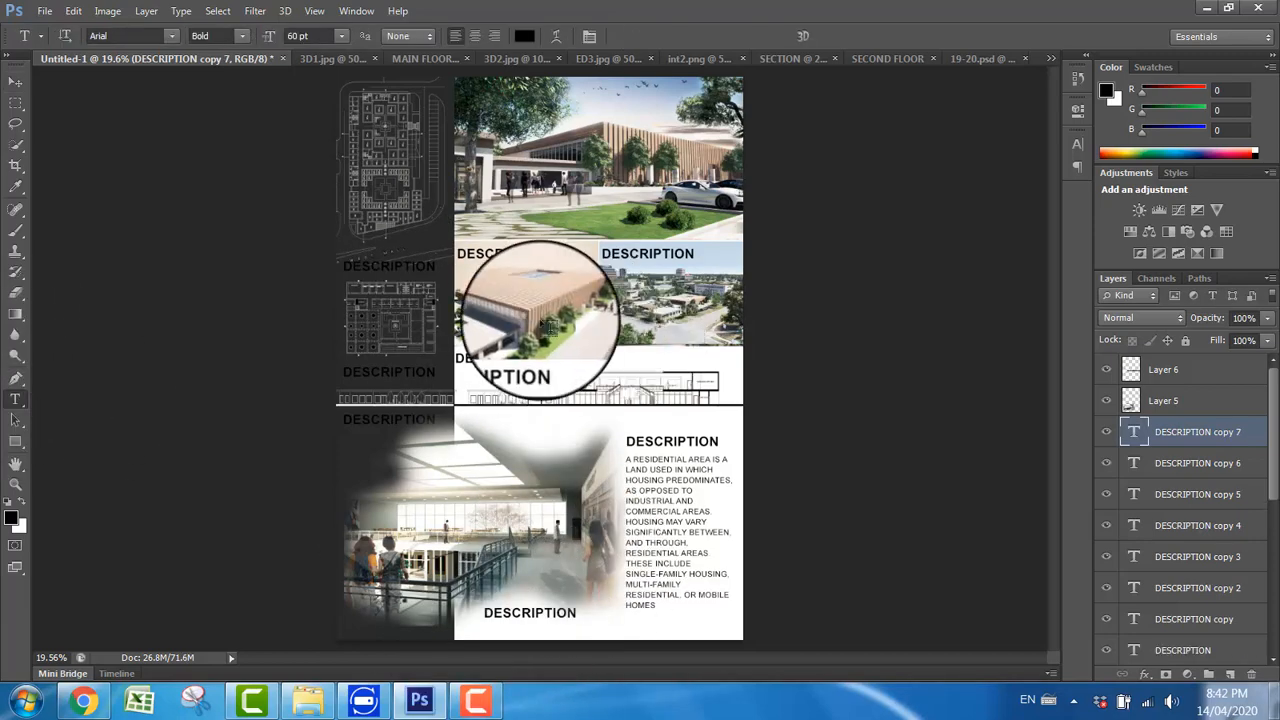
pyautogui.click(507, 255)
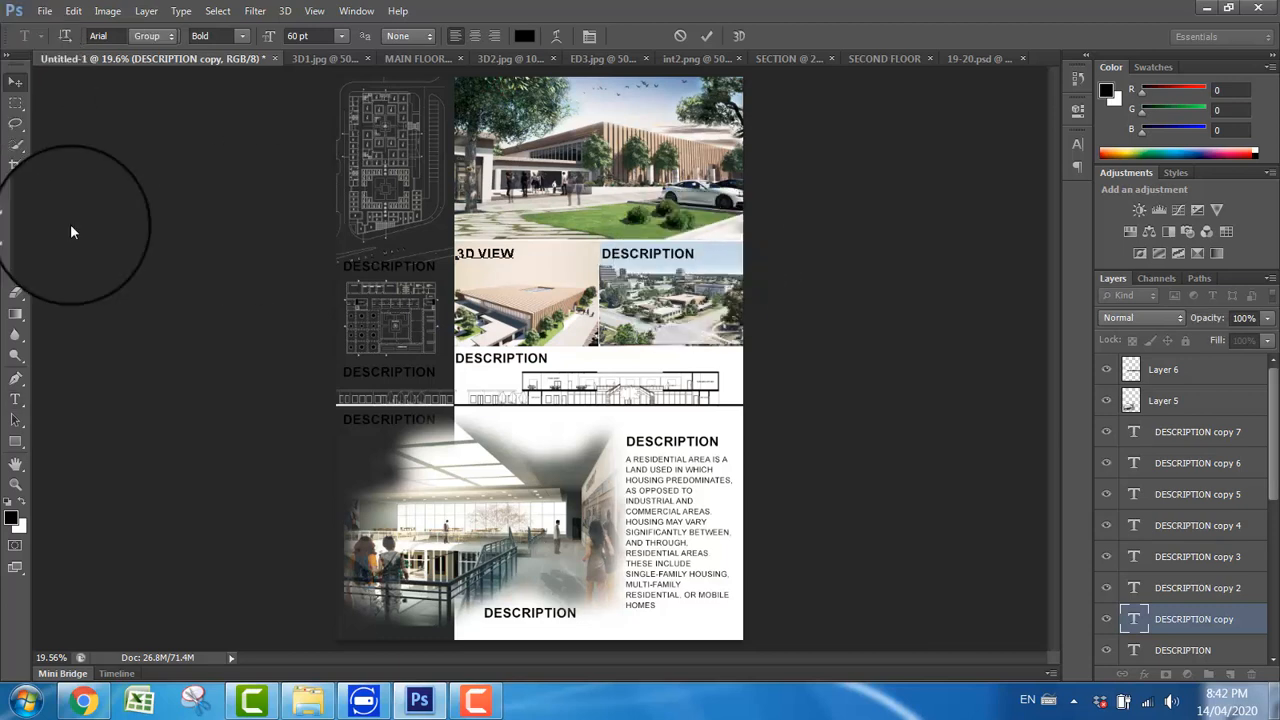
pyautogui.click(15, 398)
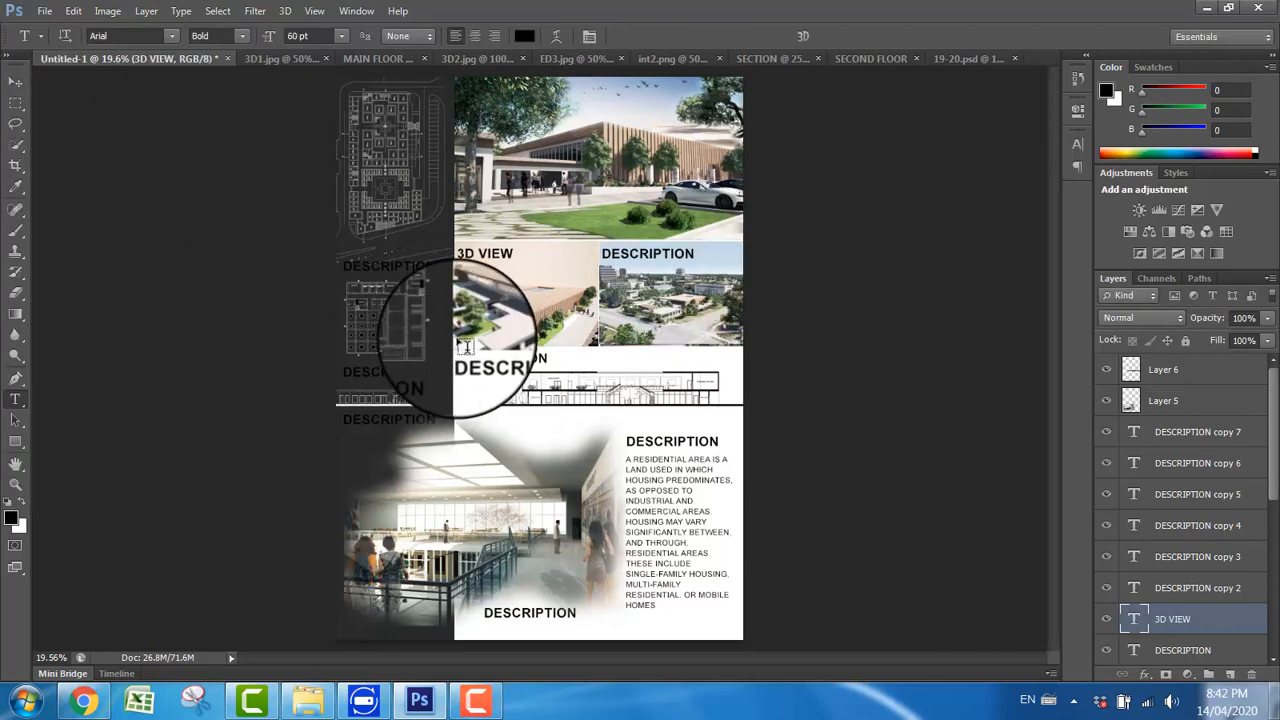
pyautogui.click(515, 254)
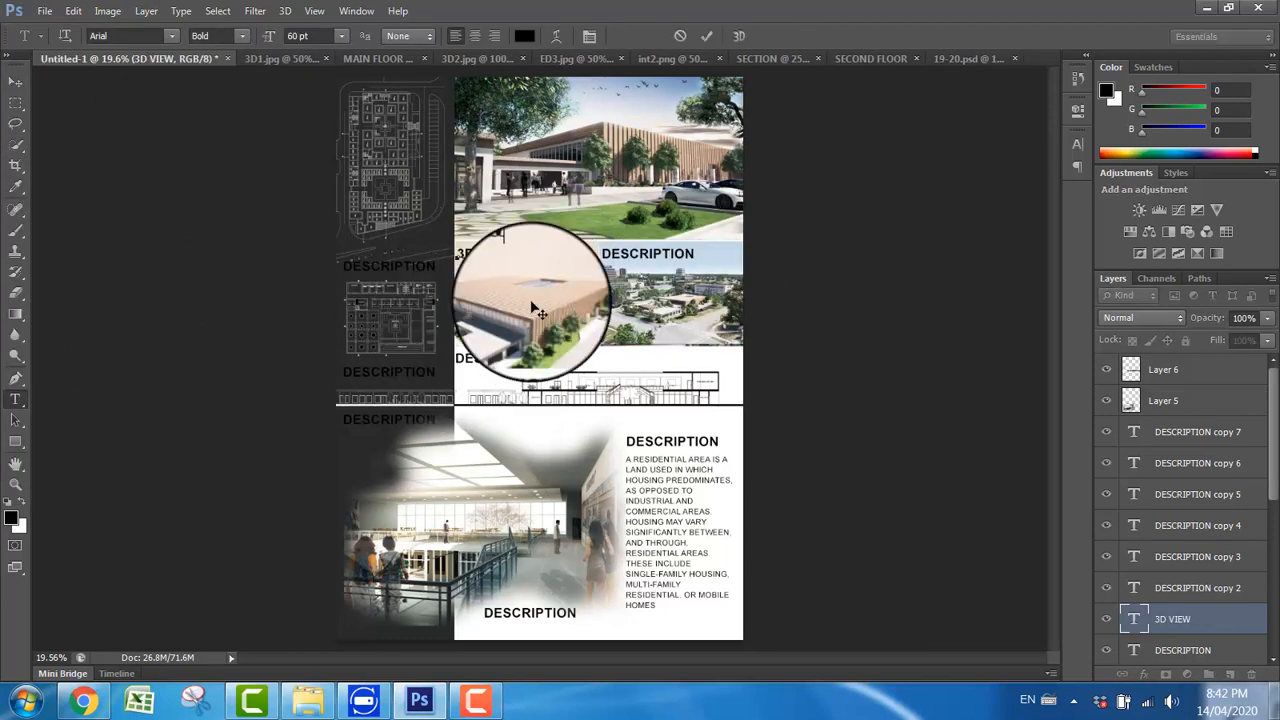
pyautogui.write('1')
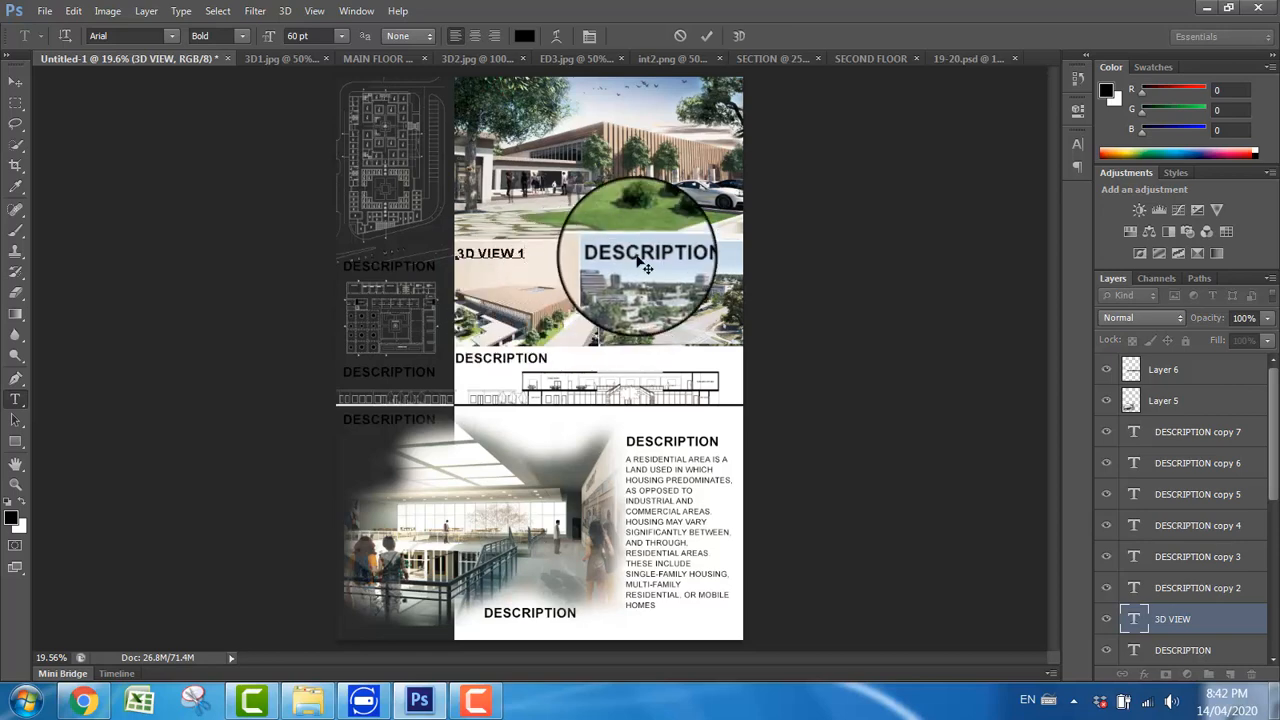
pyautogui.click(15, 80)
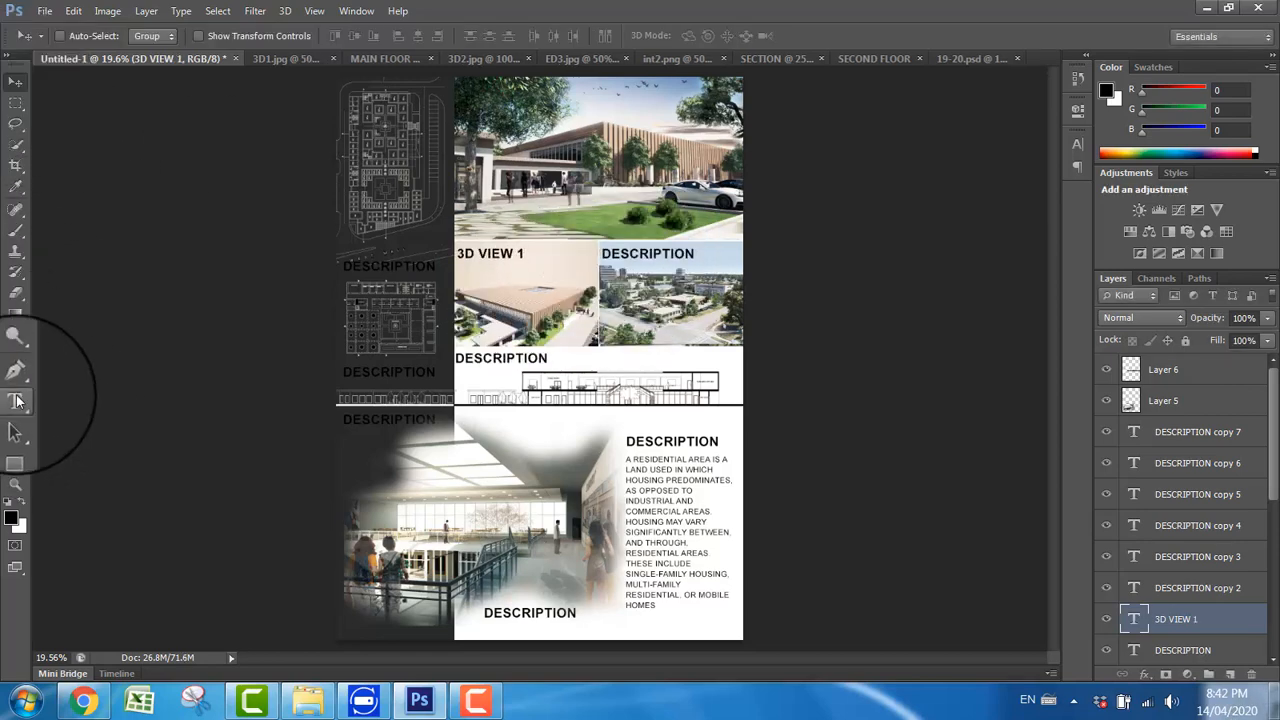
# Step: Change the label on the aerial street render to 3D VIEW 2
pyautogui.click(15, 400)
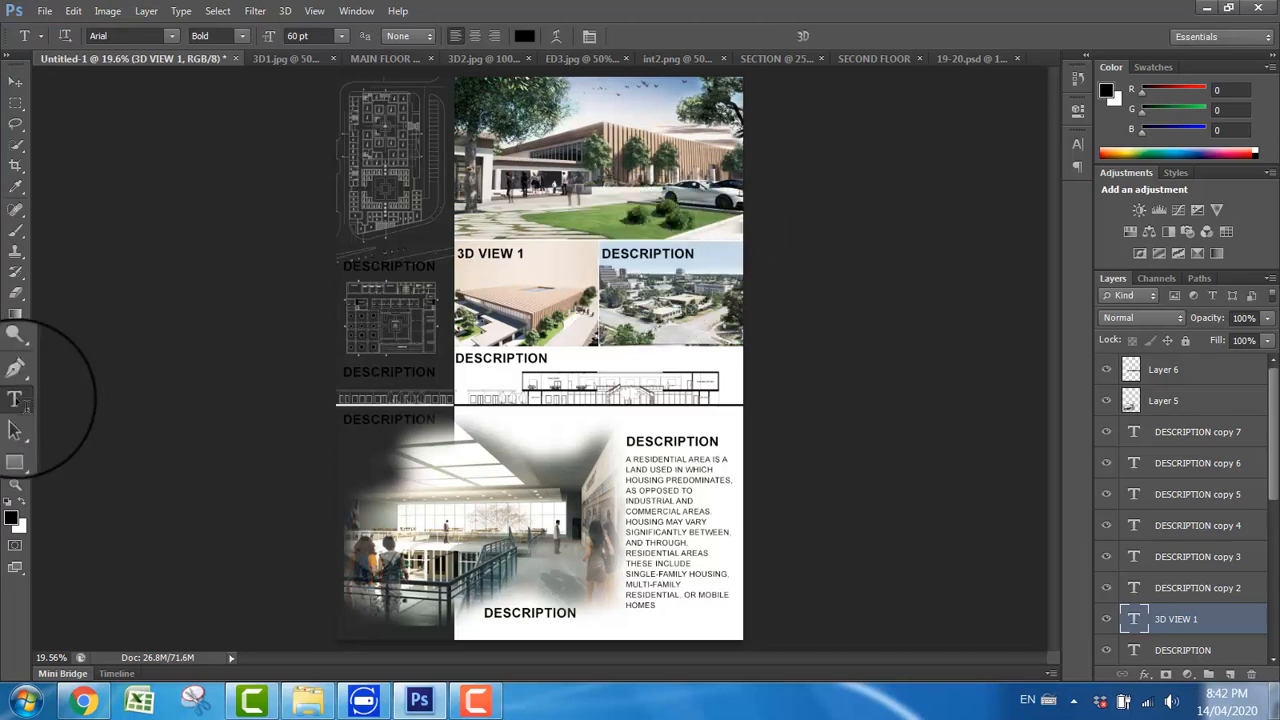
pyautogui.doubleClick(637, 254)
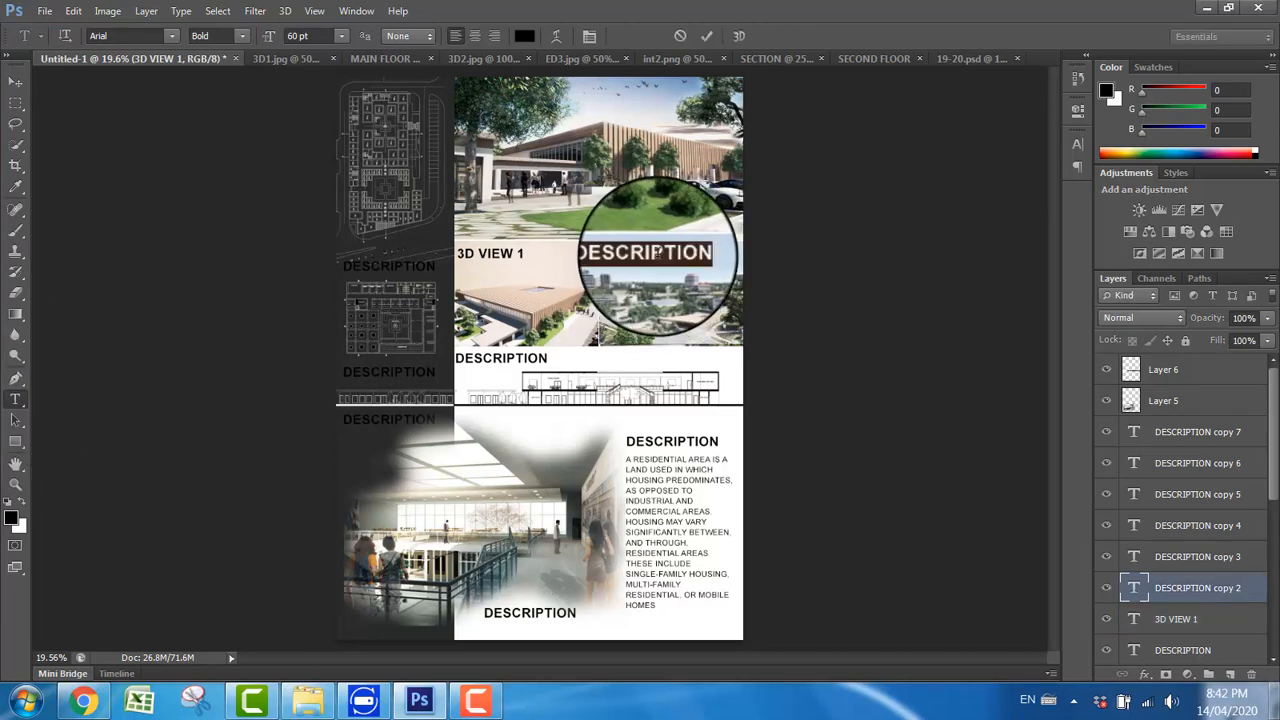
pyautogui.click(632, 248)
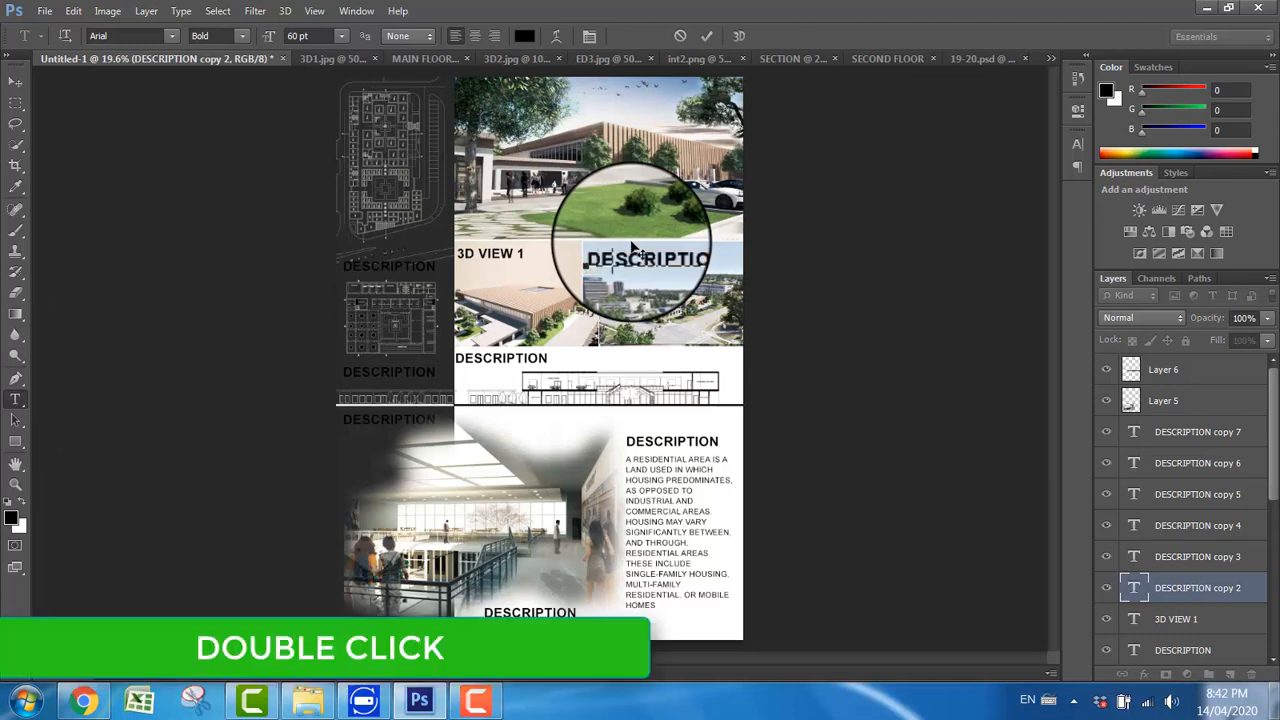
pyautogui.write('3D V')
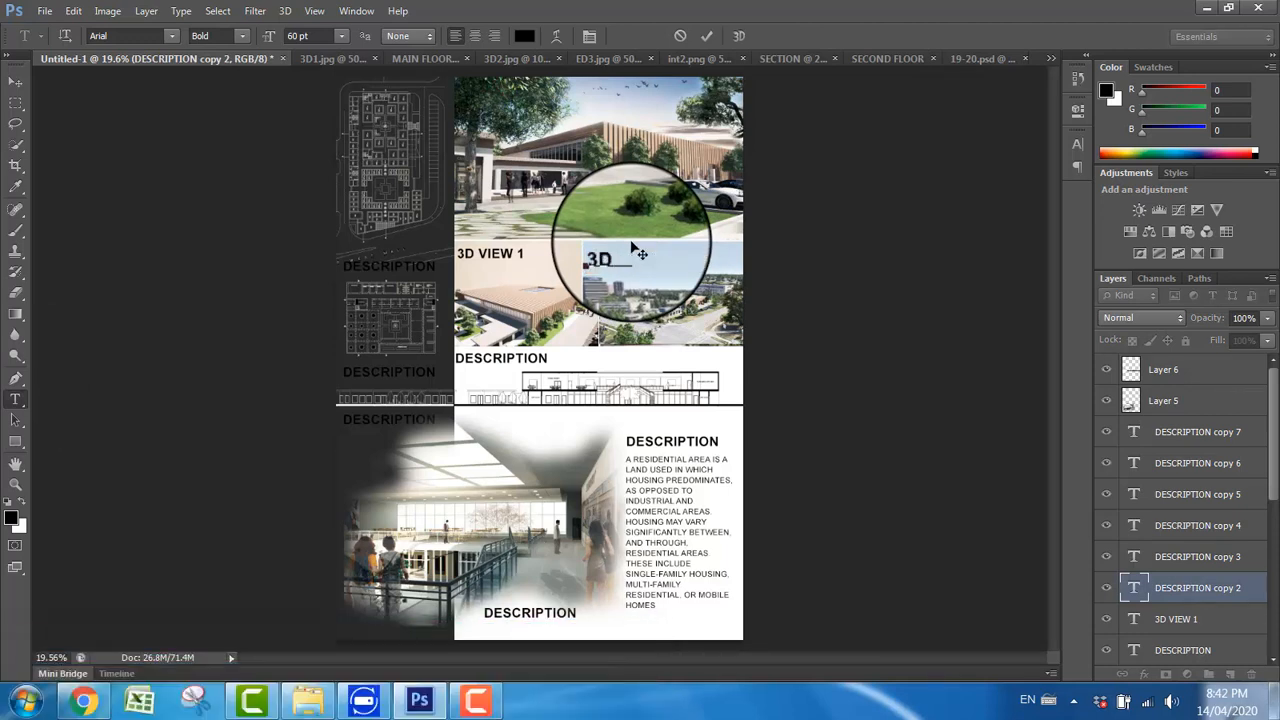
pyautogui.write('IEW 2')
pyautogui.click(15, 80)
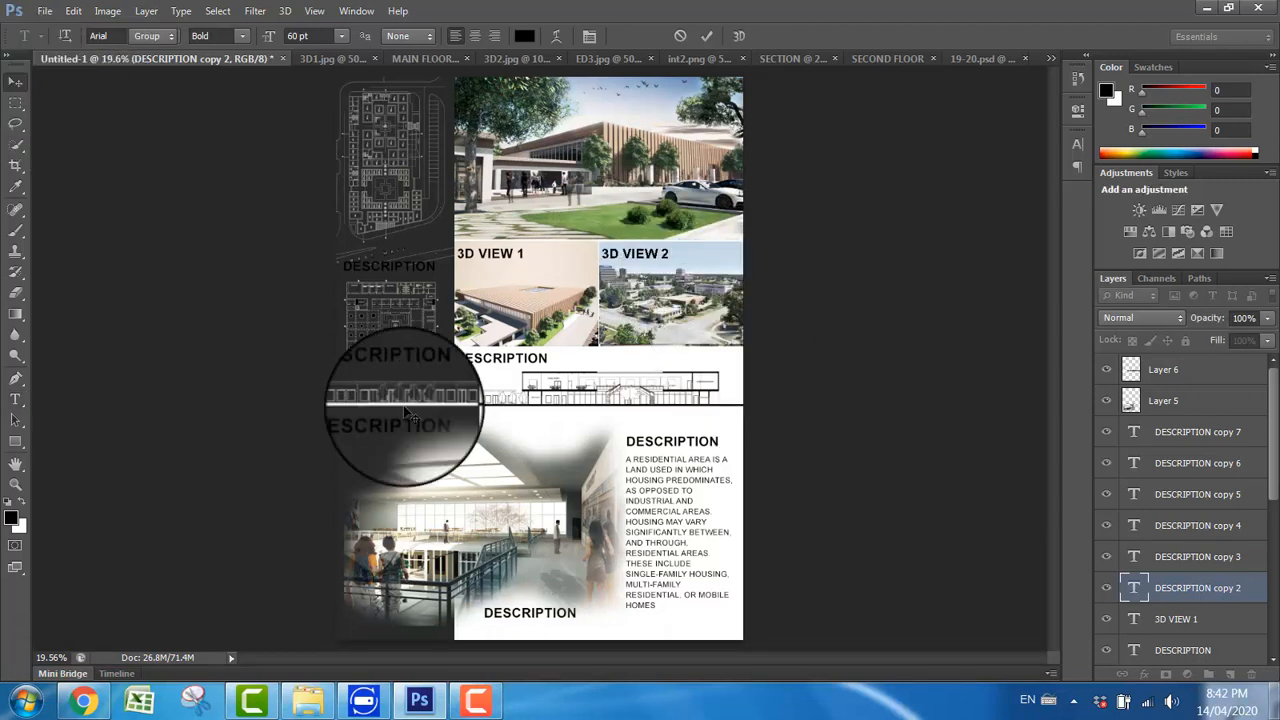
pyautogui.click(15, 80)
# Step: Change the label above the section drawing to ARCH.ELEMENT
pyautogui.click(15, 399)
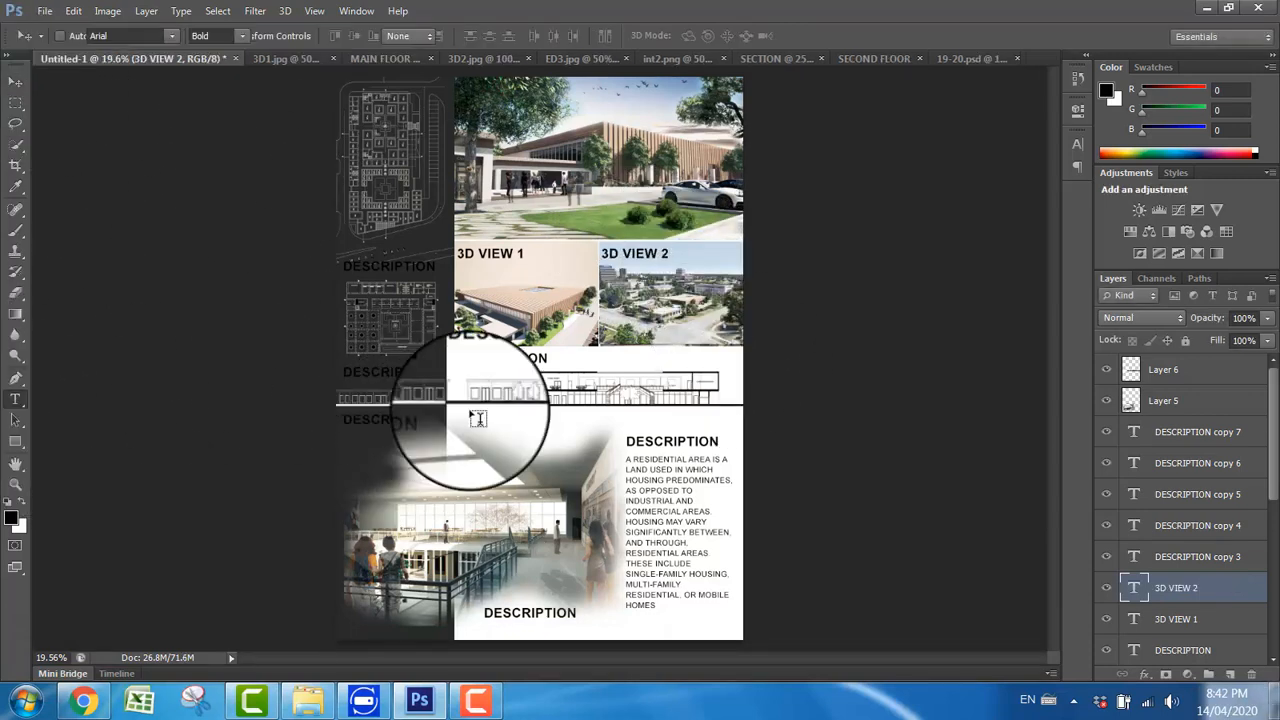
pyautogui.doubleClick(507, 359)
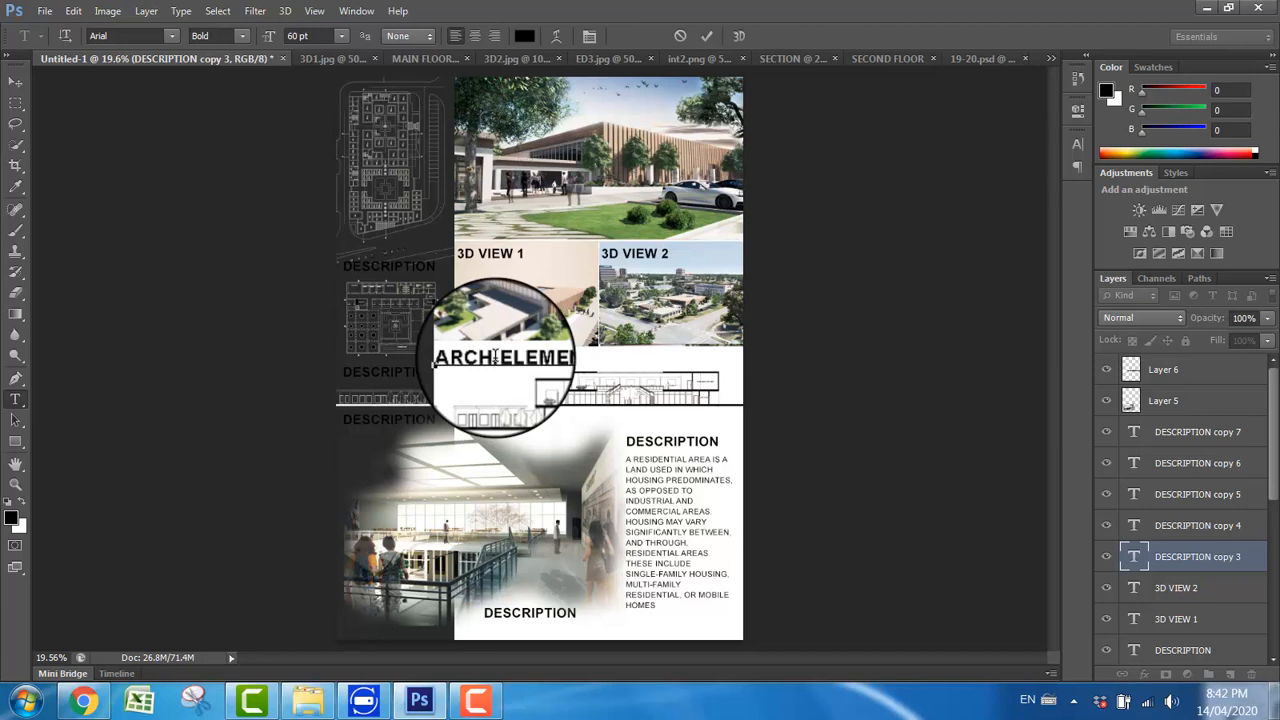
pyautogui.click(15, 80)
pyautogui.click(14, 399)
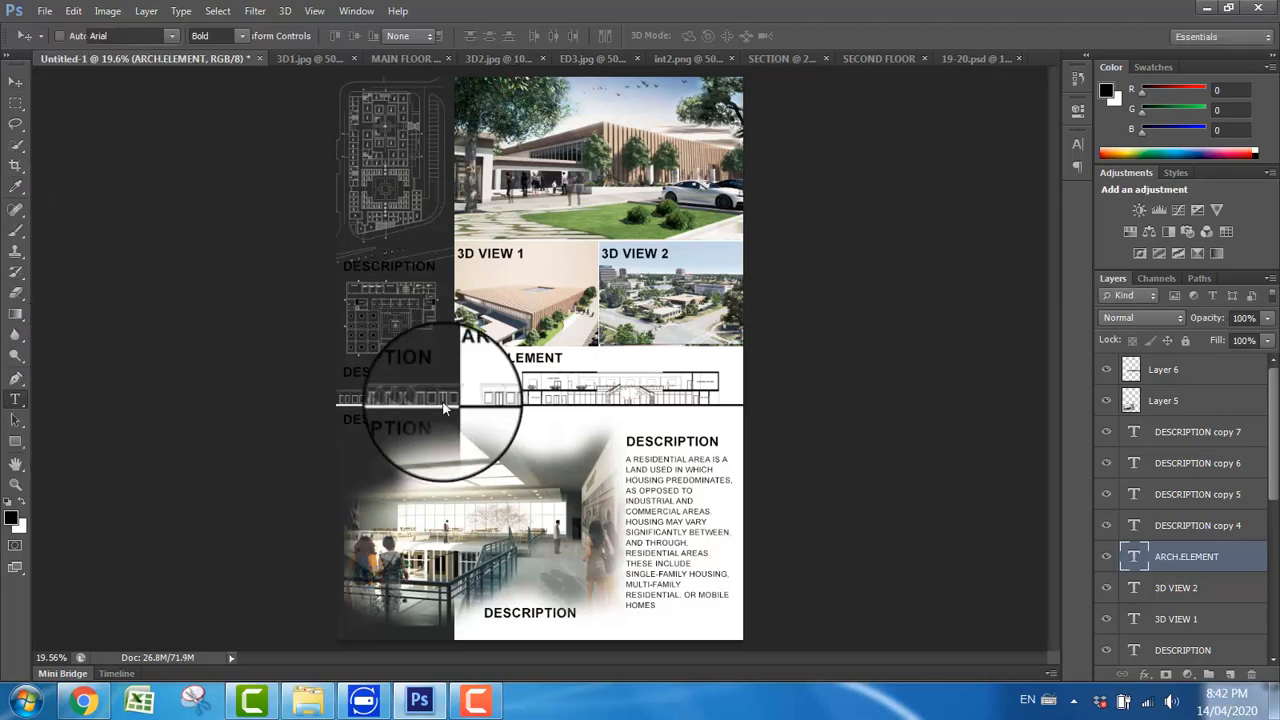
# Step: Change the lowest sidebar label, beneath the section drawing, to SECTION and color its text white (ffffff)
pyautogui.doubleClick(389, 416)
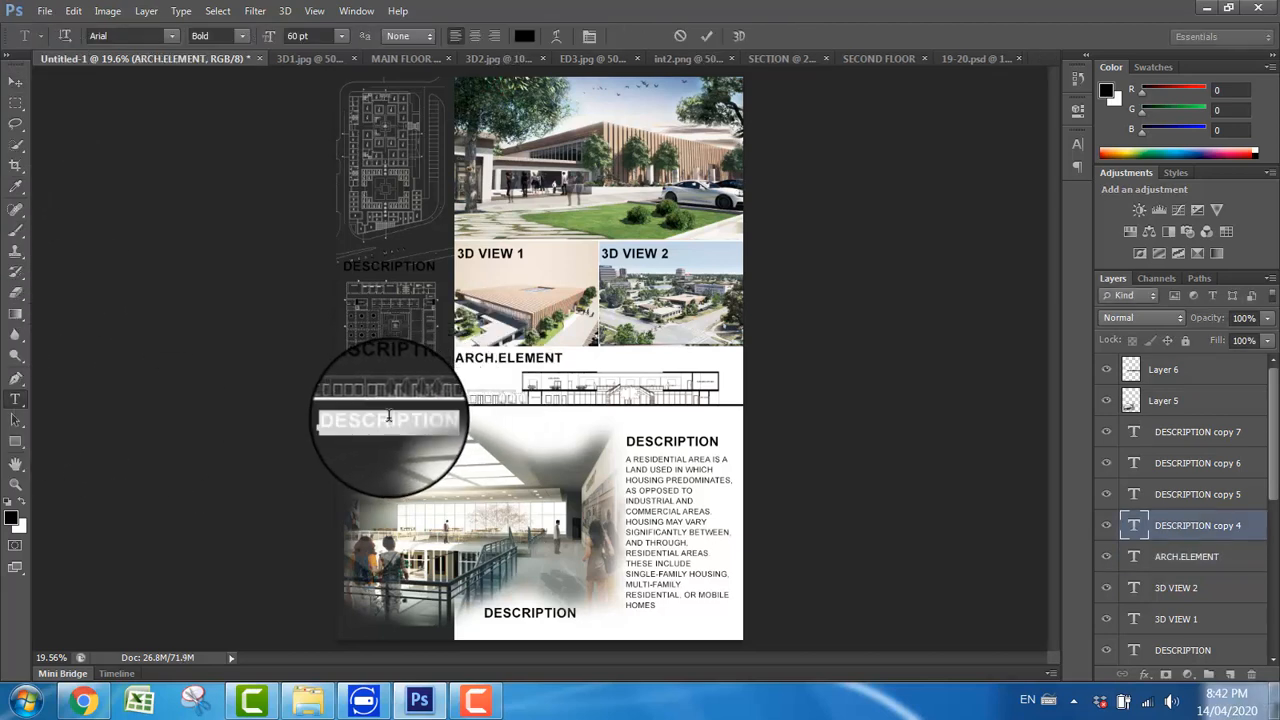
pyautogui.write('SECTION')
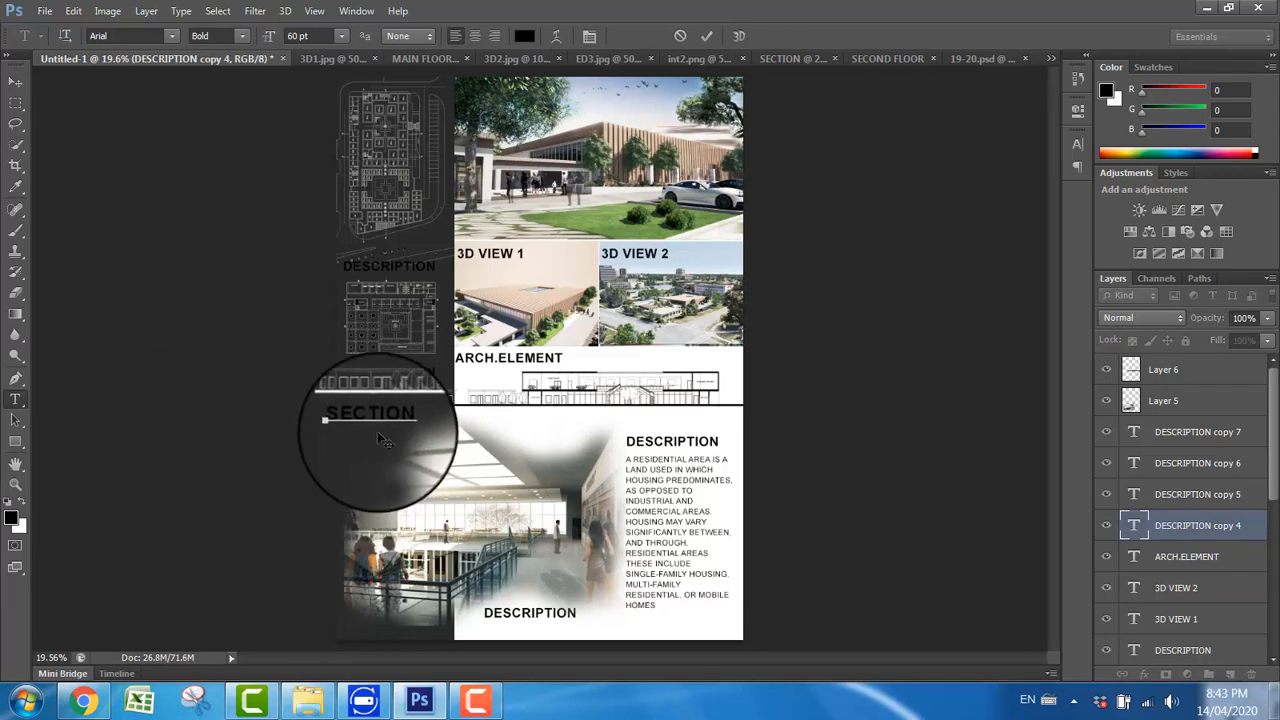
pyautogui.doubleClick(379, 421)
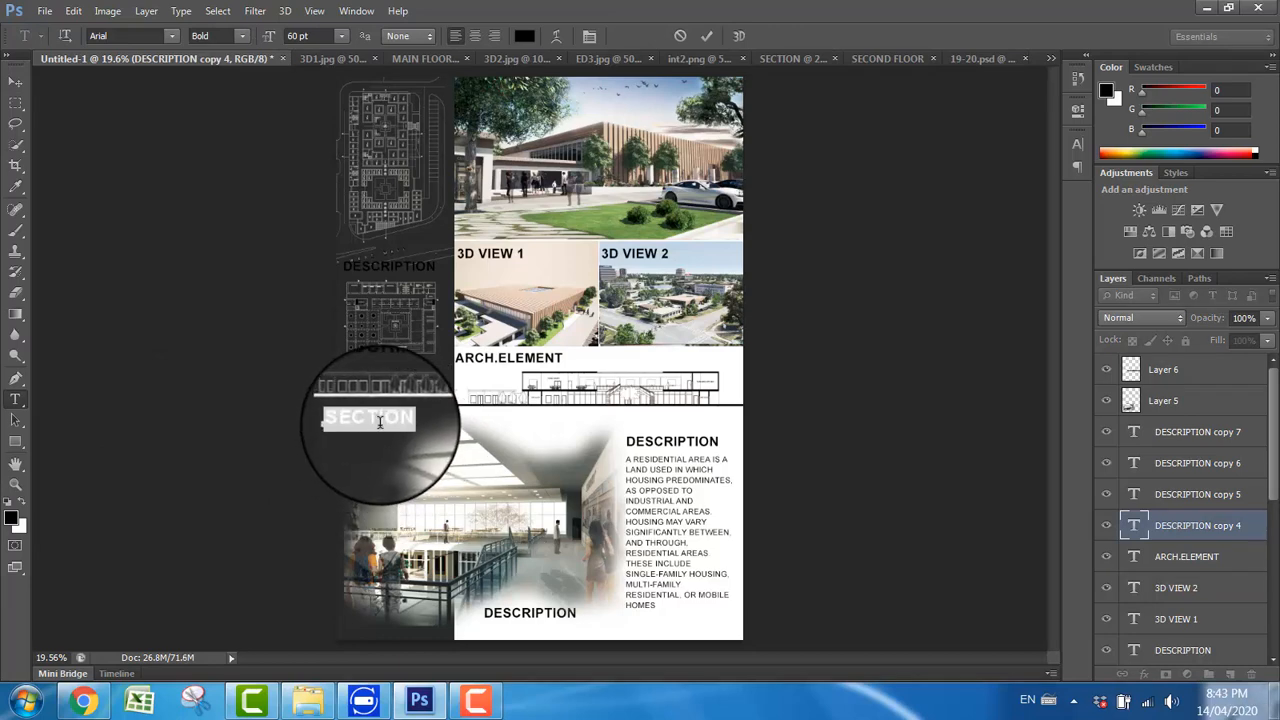
pyautogui.click(524, 35)
pyautogui.click(671, 182)
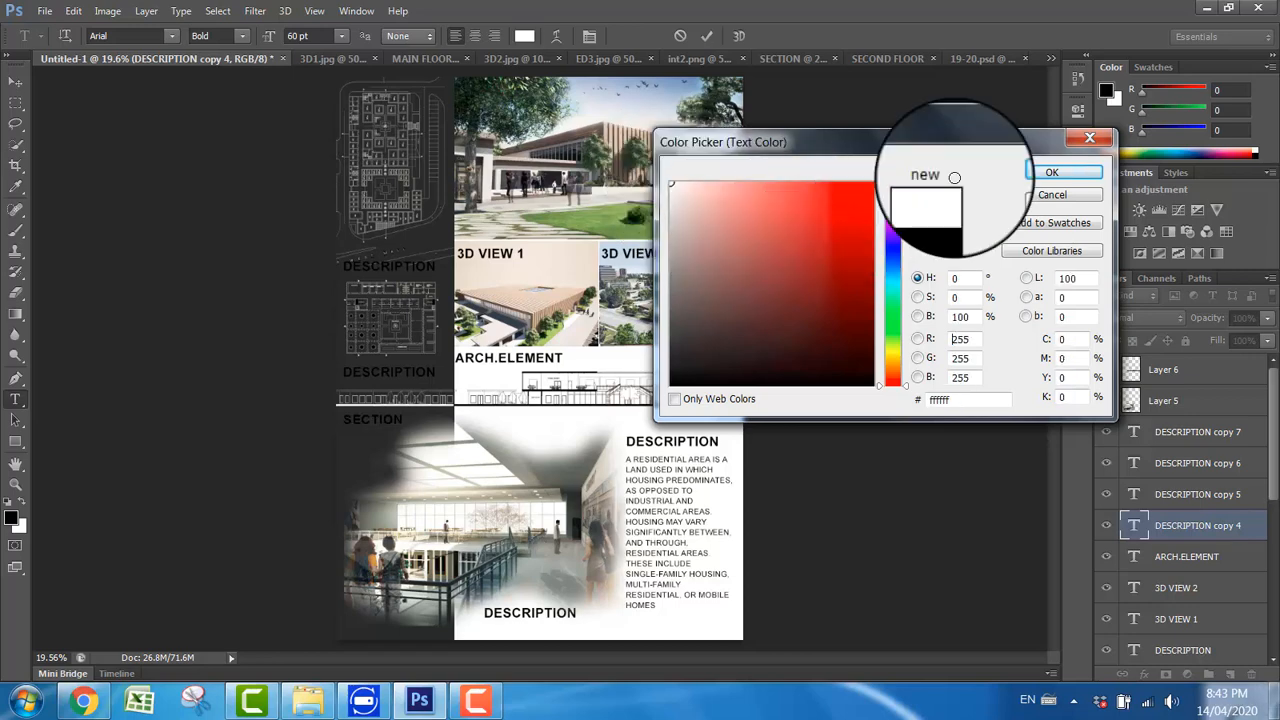
pyautogui.click(1025, 170)
pyautogui.click(15, 80)
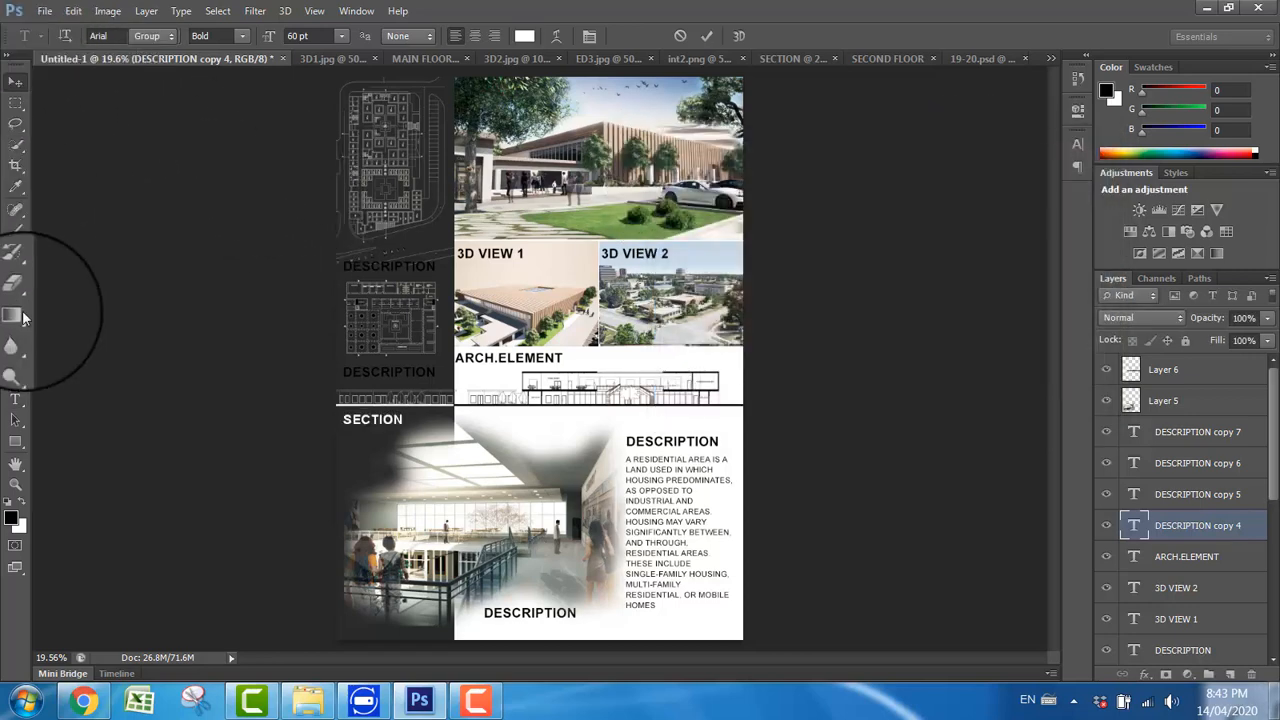
# Step: Change the label beneath the smaller sidebar floor plan to SECOND FLOOR and color its text white
pyautogui.press('t')
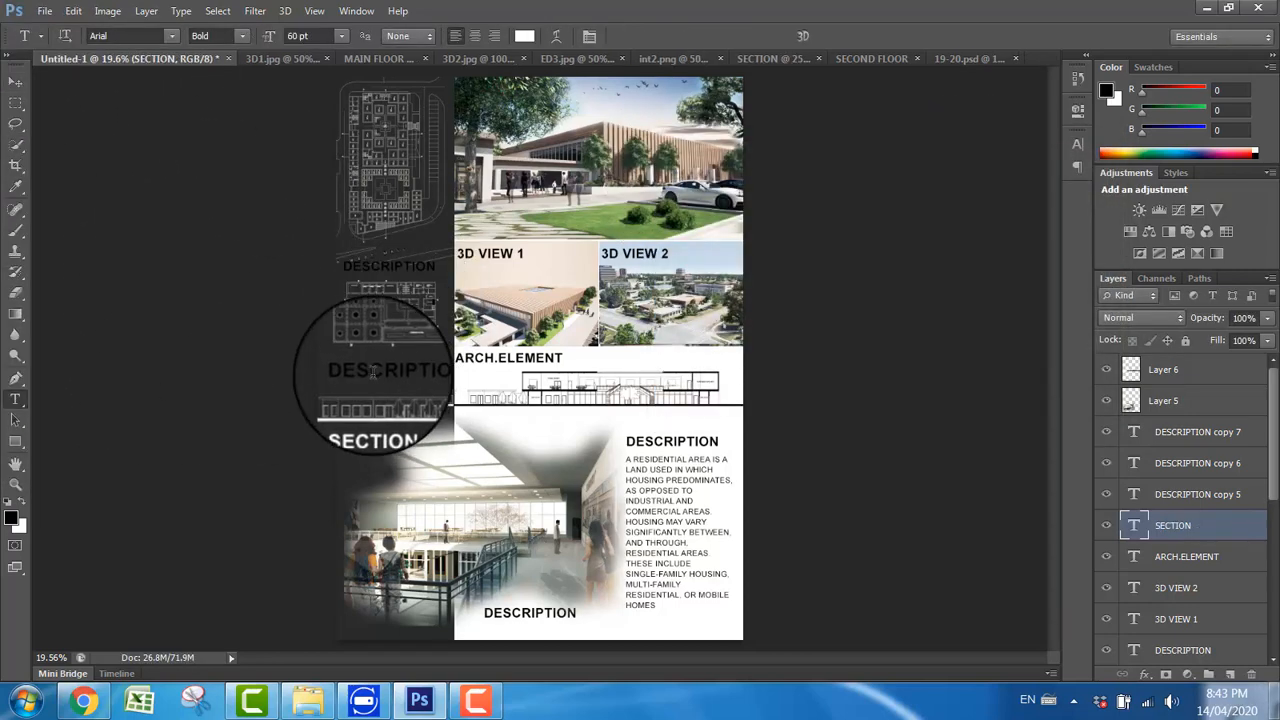
pyautogui.click(370, 372)
pyautogui.write('SECOND FLOOR')
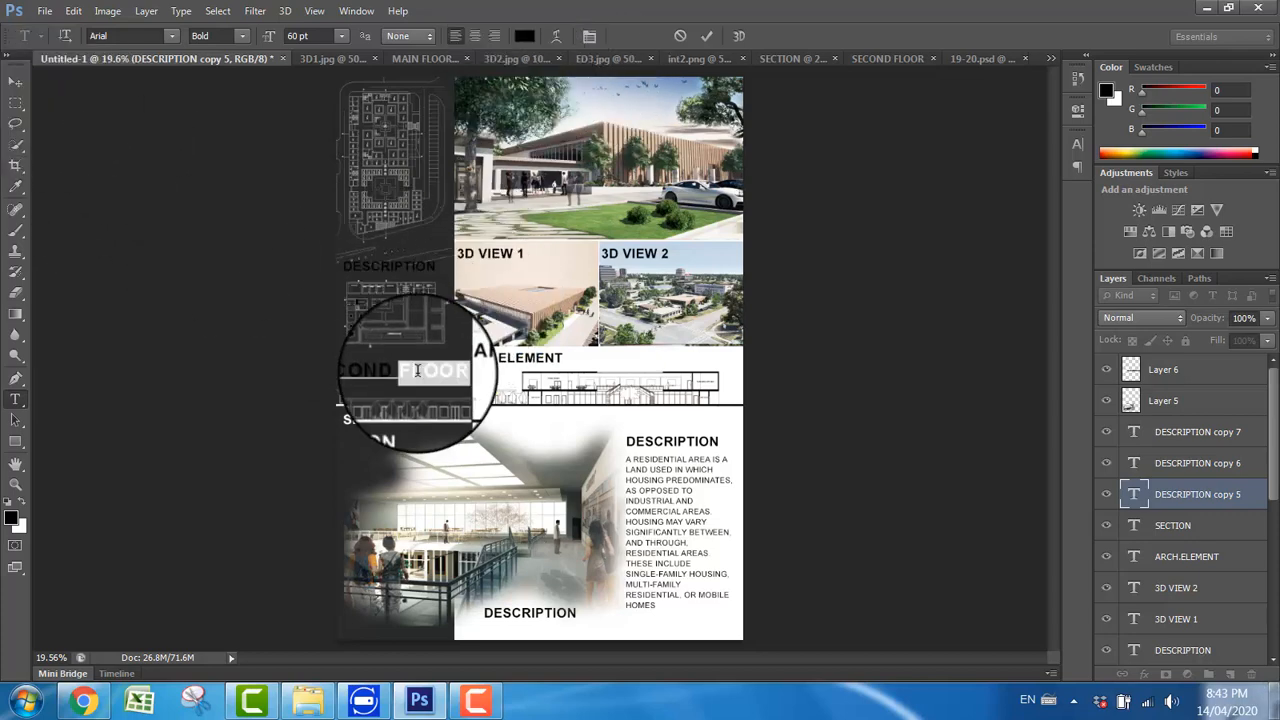
pyautogui.click(524, 36)
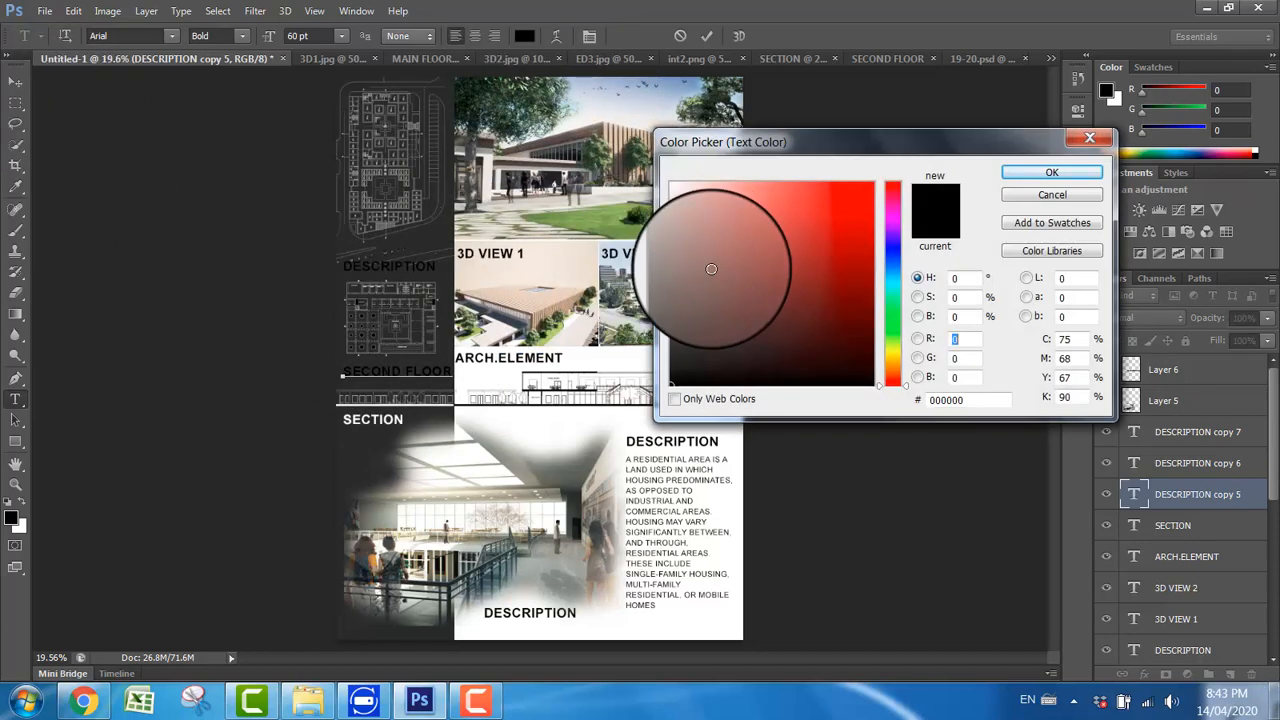
pyautogui.moveTo(711, 269); pyautogui.dragTo(594, 129)
pyautogui.click(1052, 172)
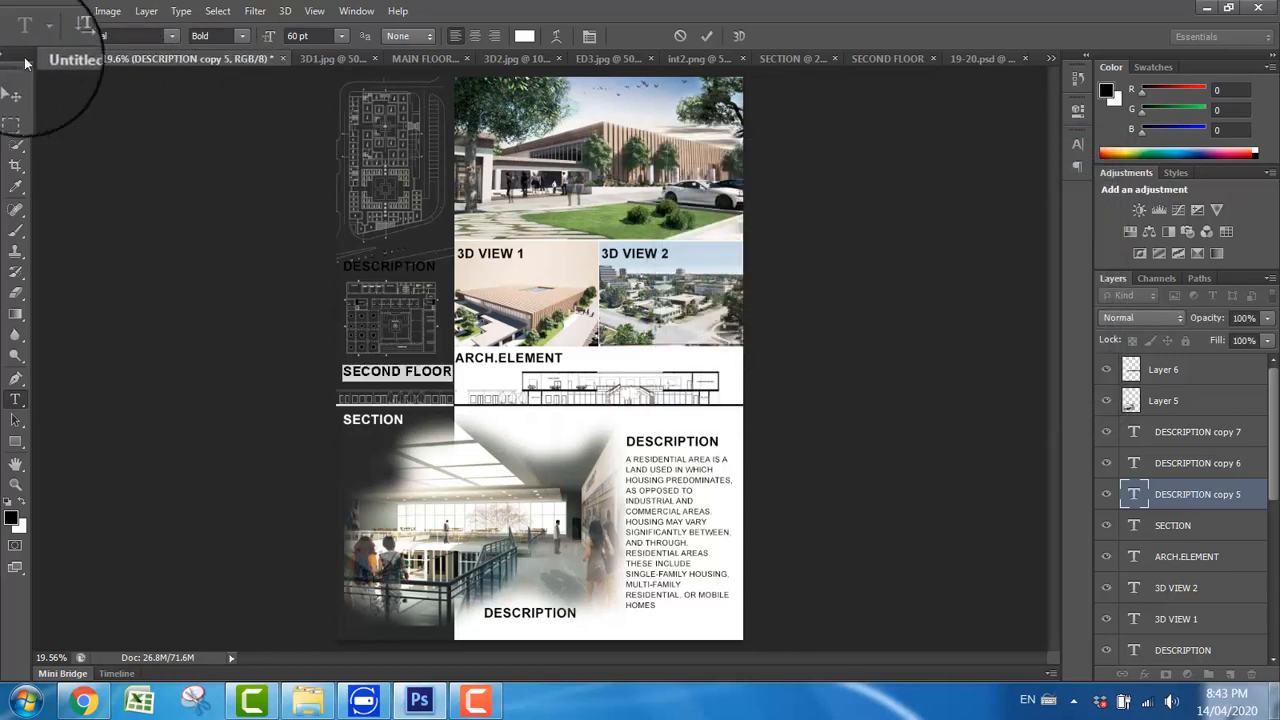
pyautogui.click(16, 80)
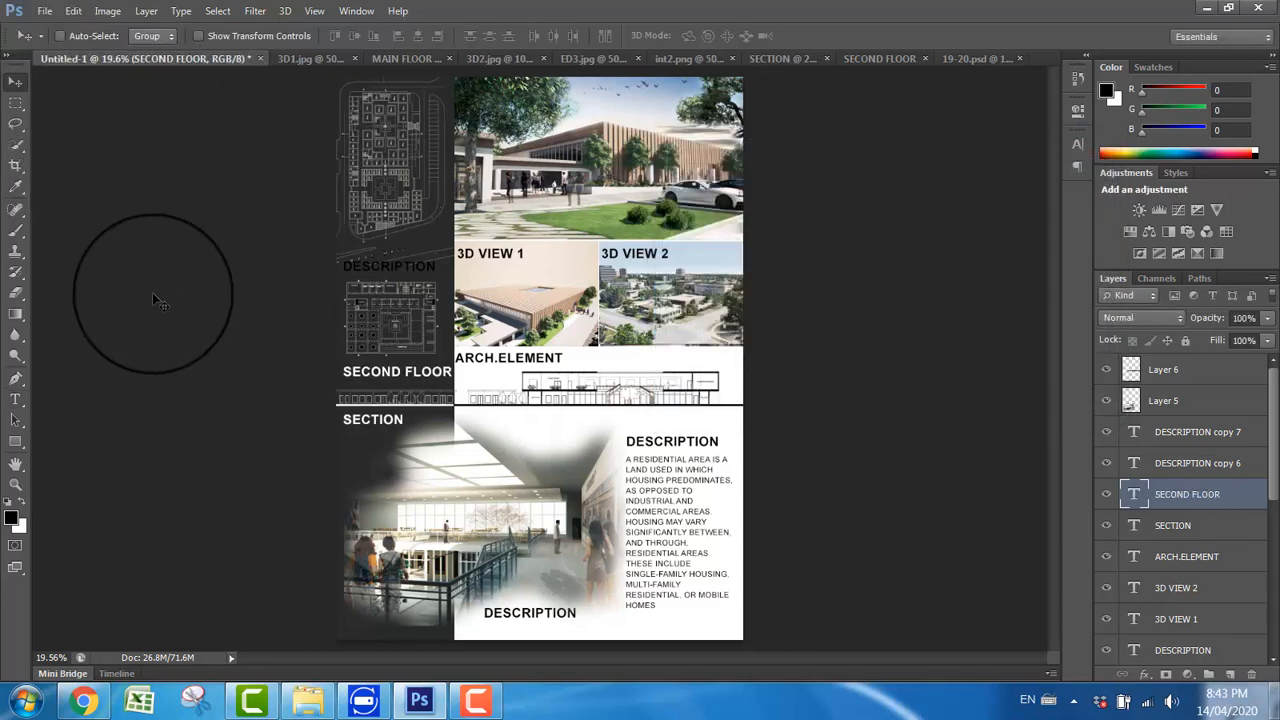
# Step: Change the label beneath the large upper sidebar plan to MAIN FLOOR and color its text white (ffffff)
pyautogui.click(16, 398)
pyautogui.doubleClick(369, 266)
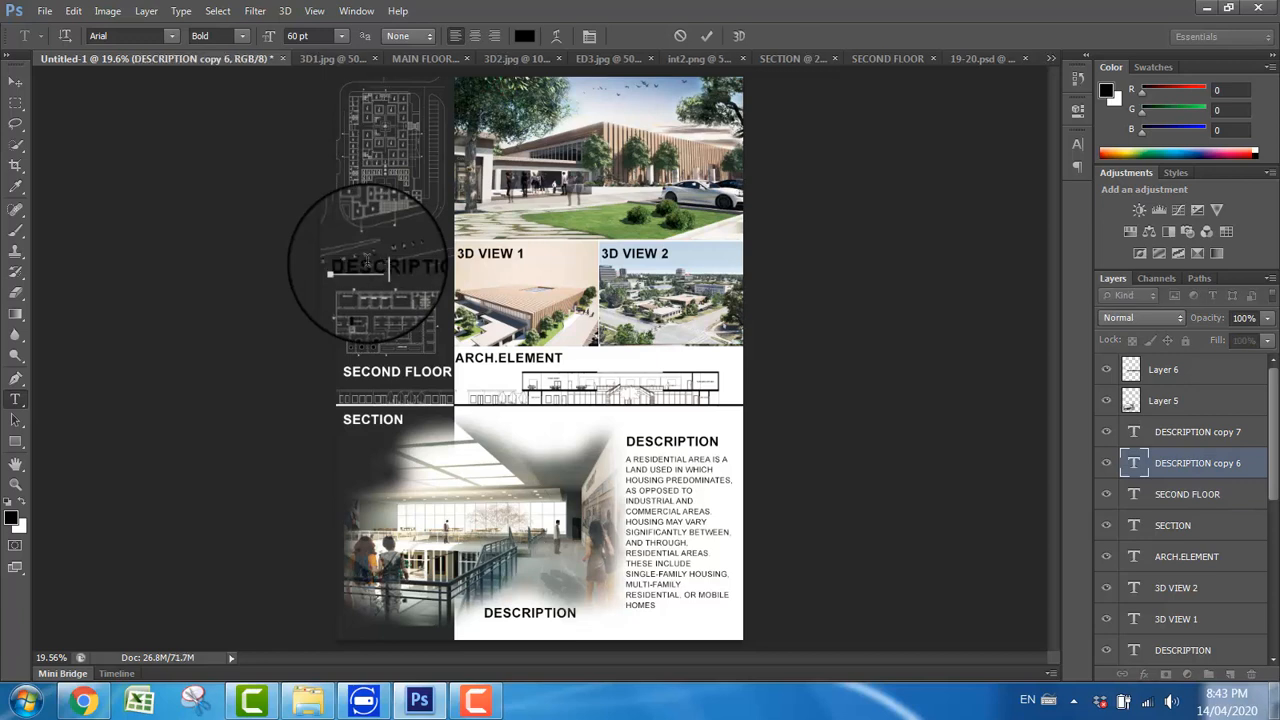
pyautogui.write('MAIN FLOOR')
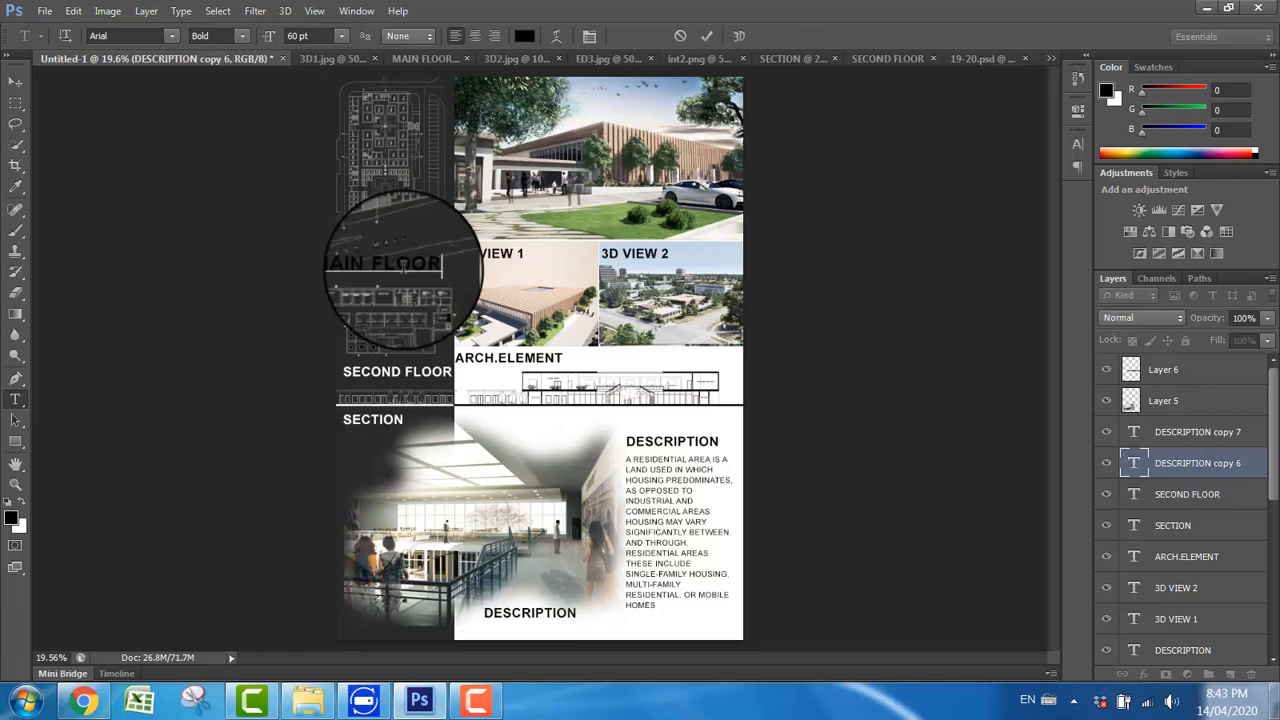
pyautogui.click(524, 35)
pyautogui.moveTo(742, 226); pyautogui.dragTo(557, 114)
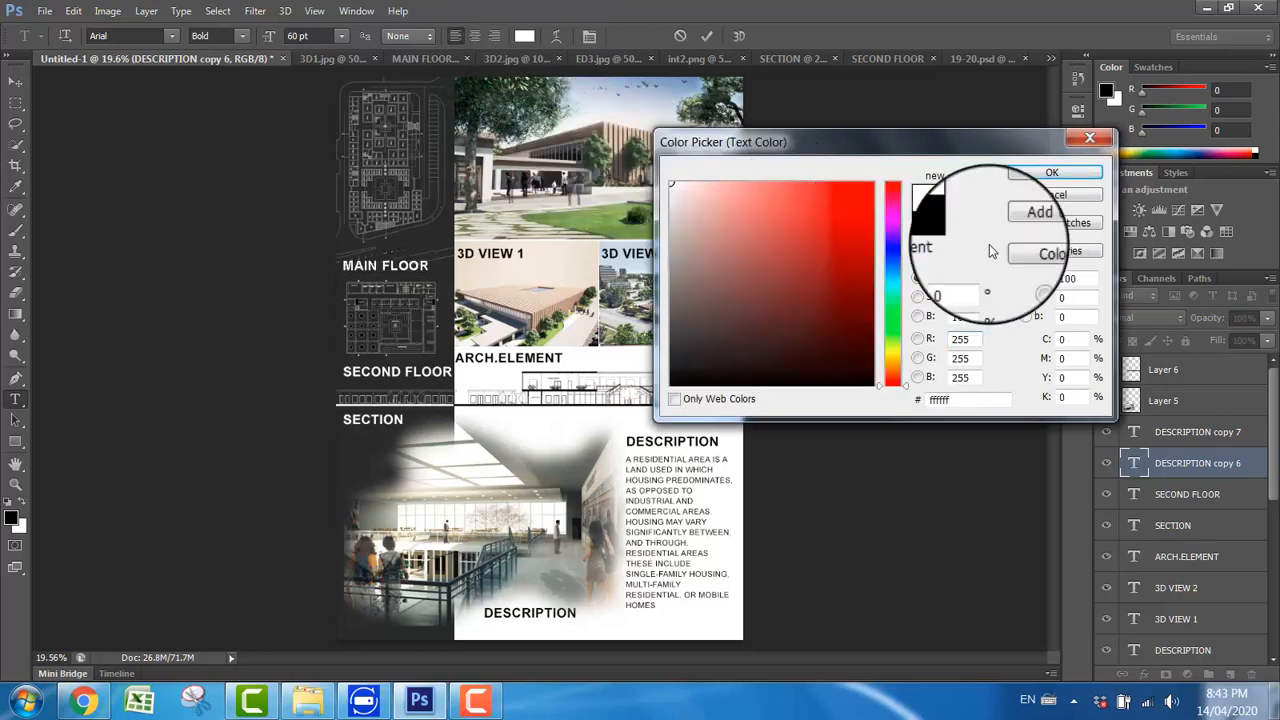
pyautogui.press('Return')
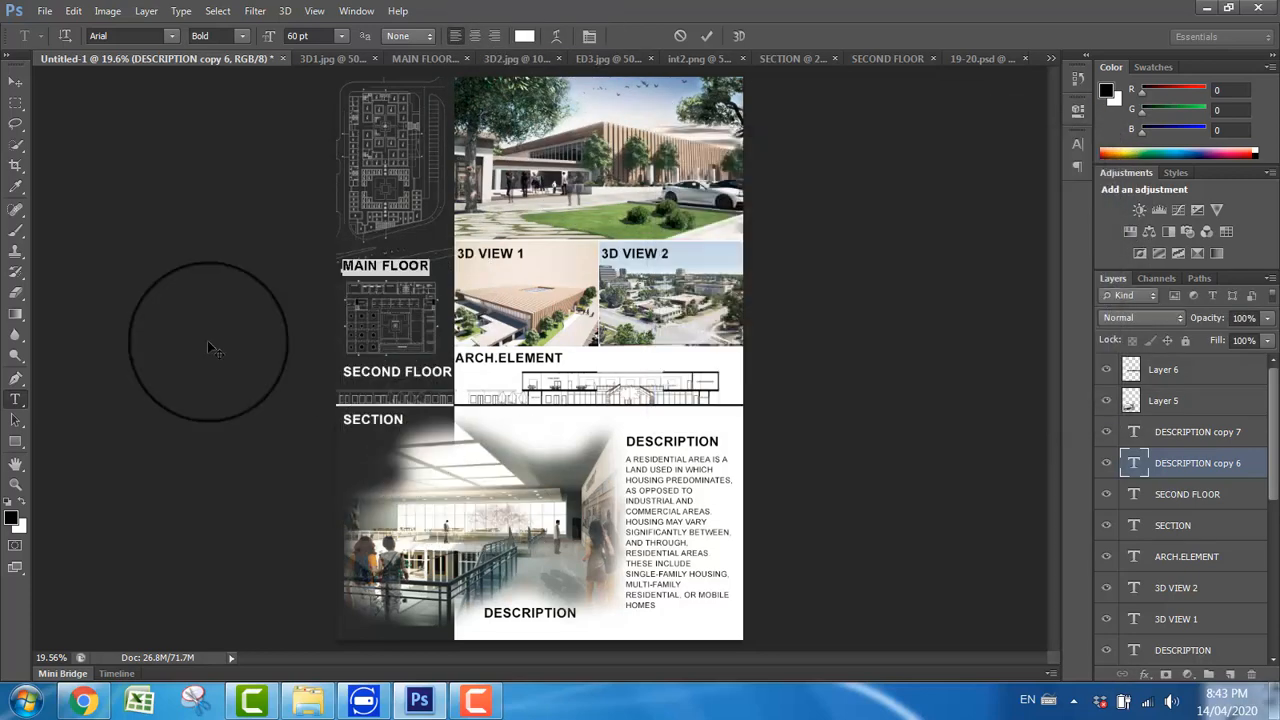
pyautogui.click(12, 86)
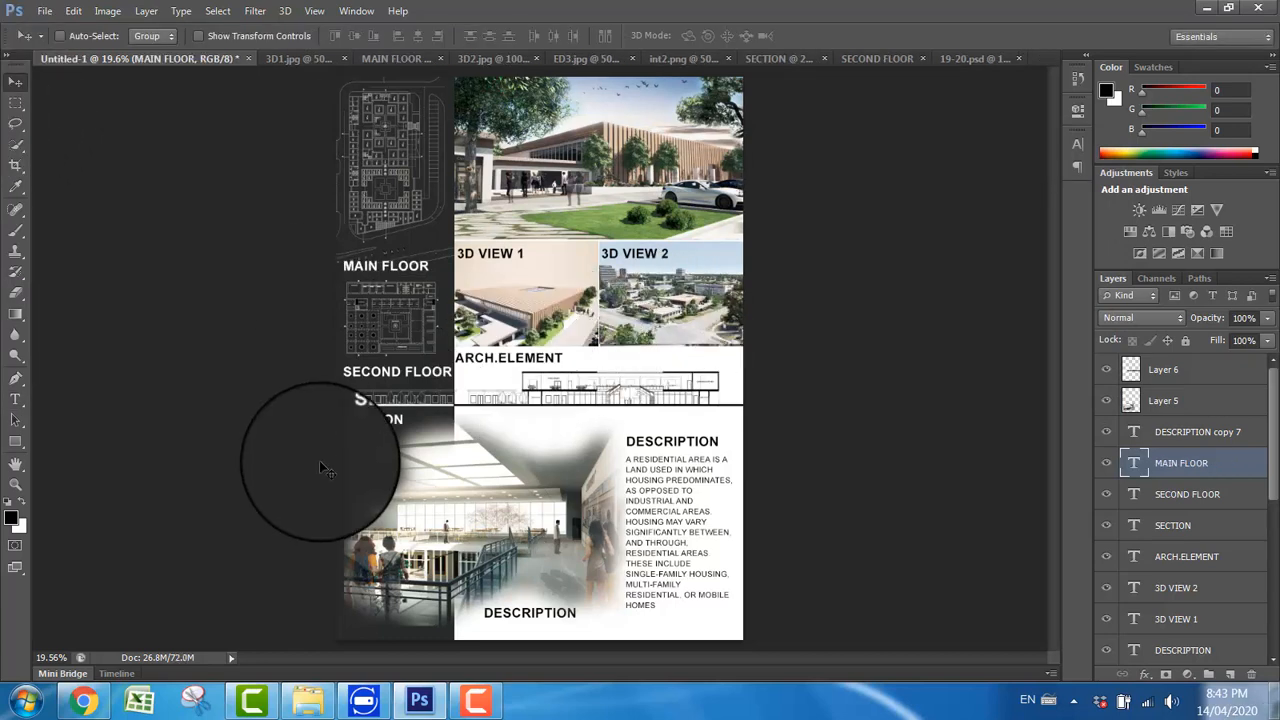
# Step: Change the label at the lower edge of the interior render to INTERIOR VIEW
pyautogui.click(15, 399)
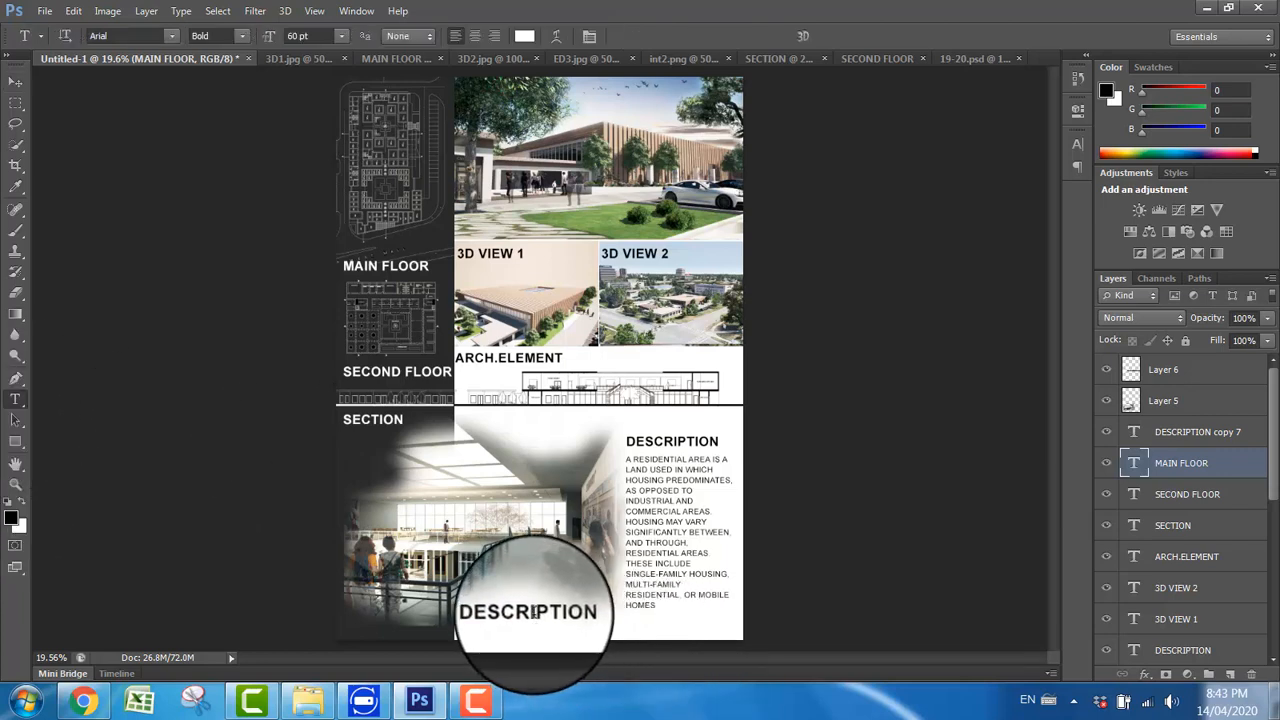
pyautogui.click(533, 614)
pyautogui.doubleClick(531, 612)
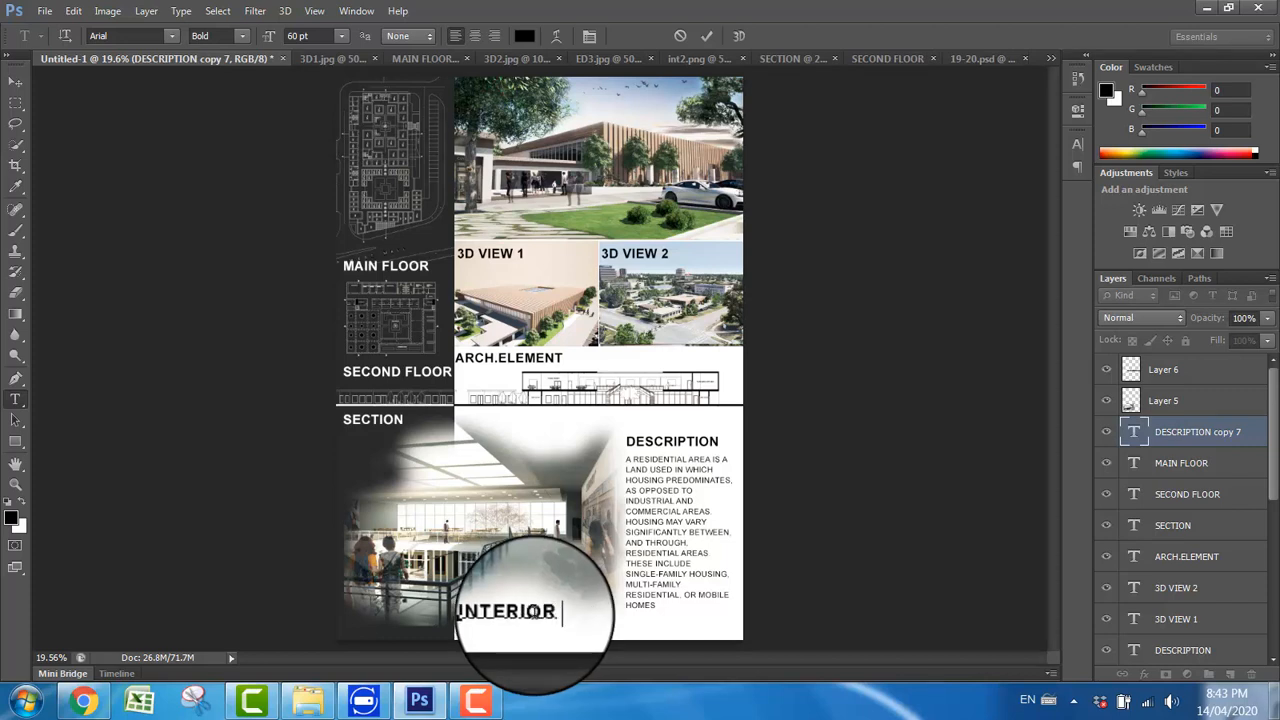
pyautogui.write('EW')
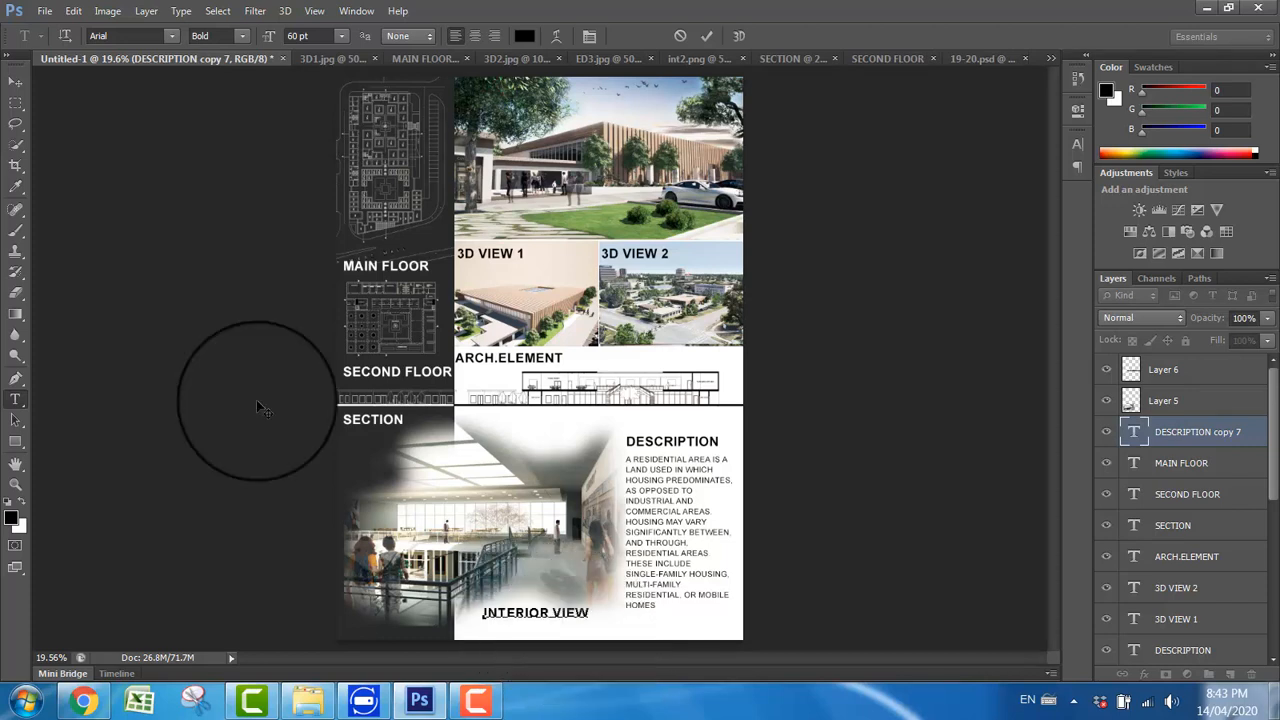
pyautogui.click(15, 80)
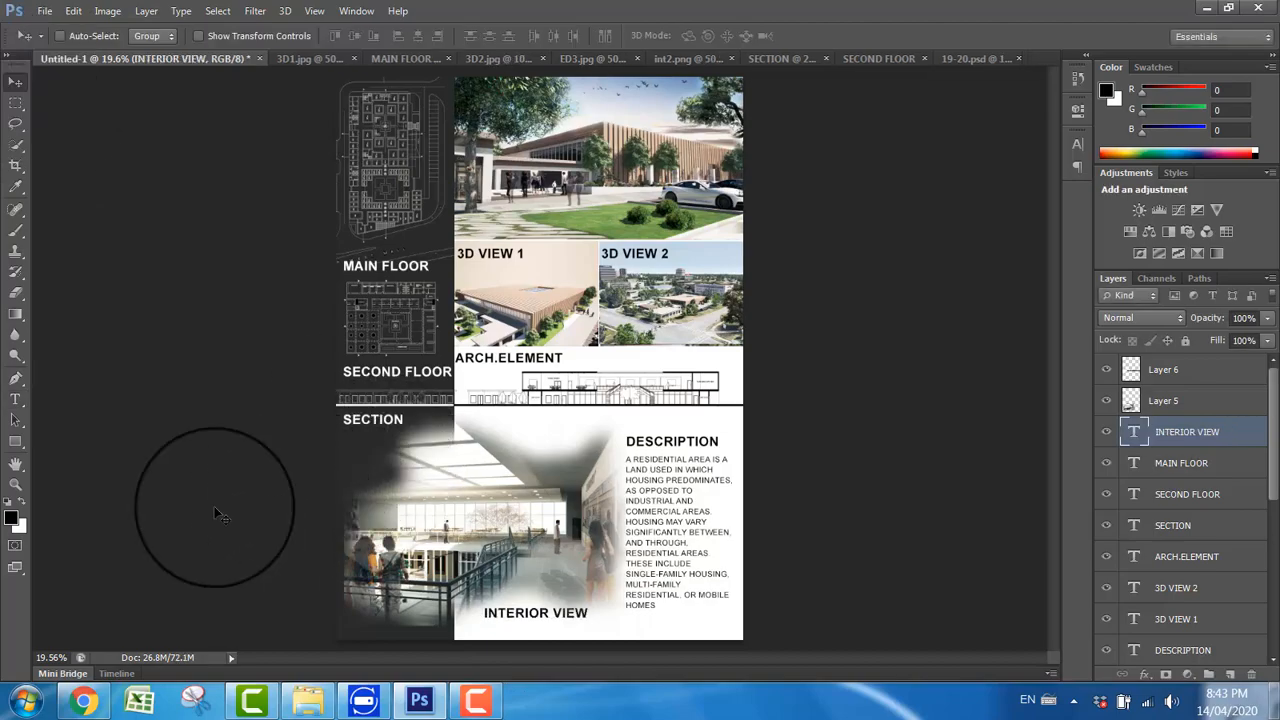